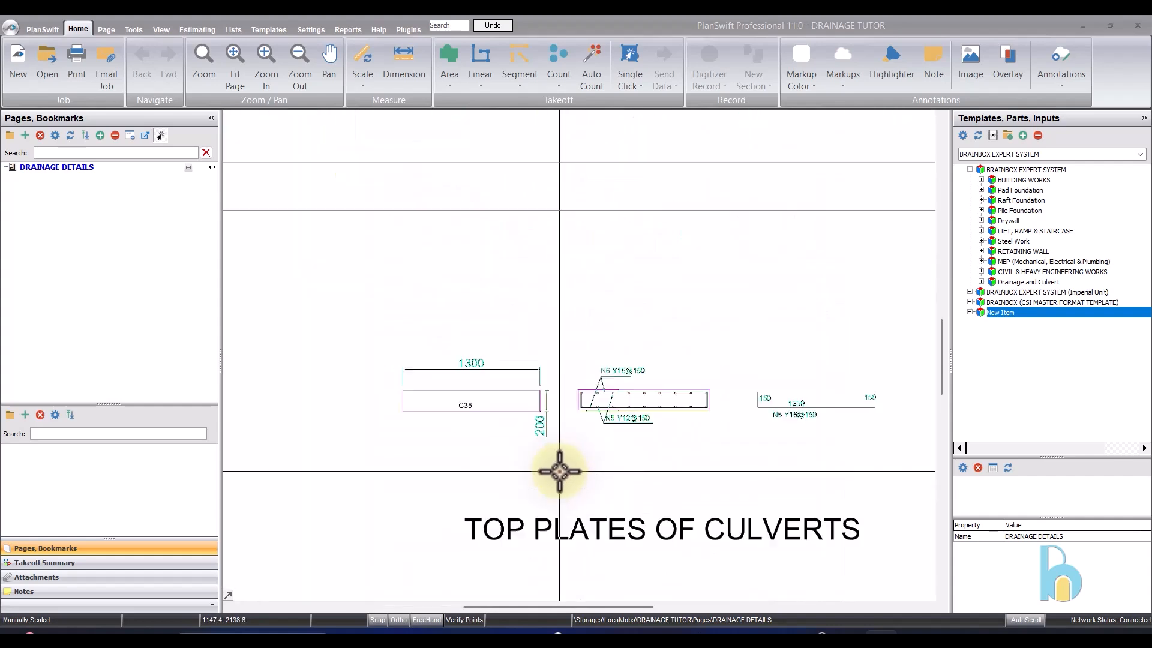
- Examine the culvert top plate details, the note on ditch and cover plate lengths, and the gutters and covers cross-section
{"action": "scroll", "coordinate": [451, 361], "scroll_direction": "down", "scroll_amount": 1}
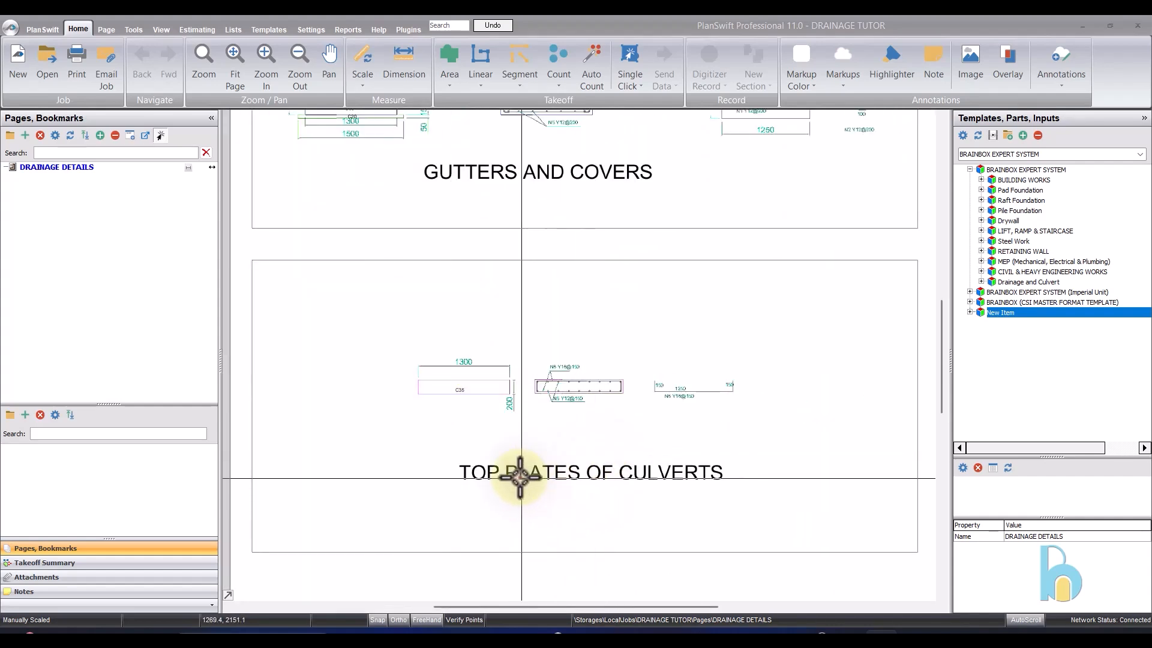
{"action": "scroll", "coordinate": [689, 378], "scroll_direction": "down", "scroll_amount": 2}
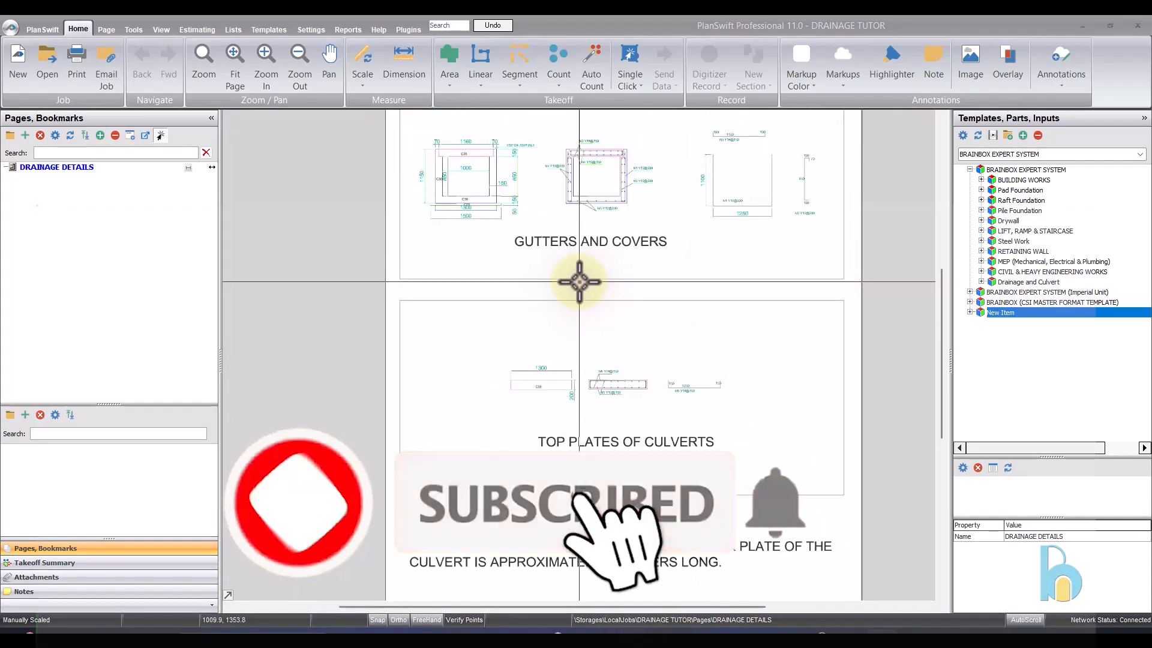
{"action": "scroll", "coordinate": [456, 576], "scroll_direction": "up", "scroll_amount": 2}
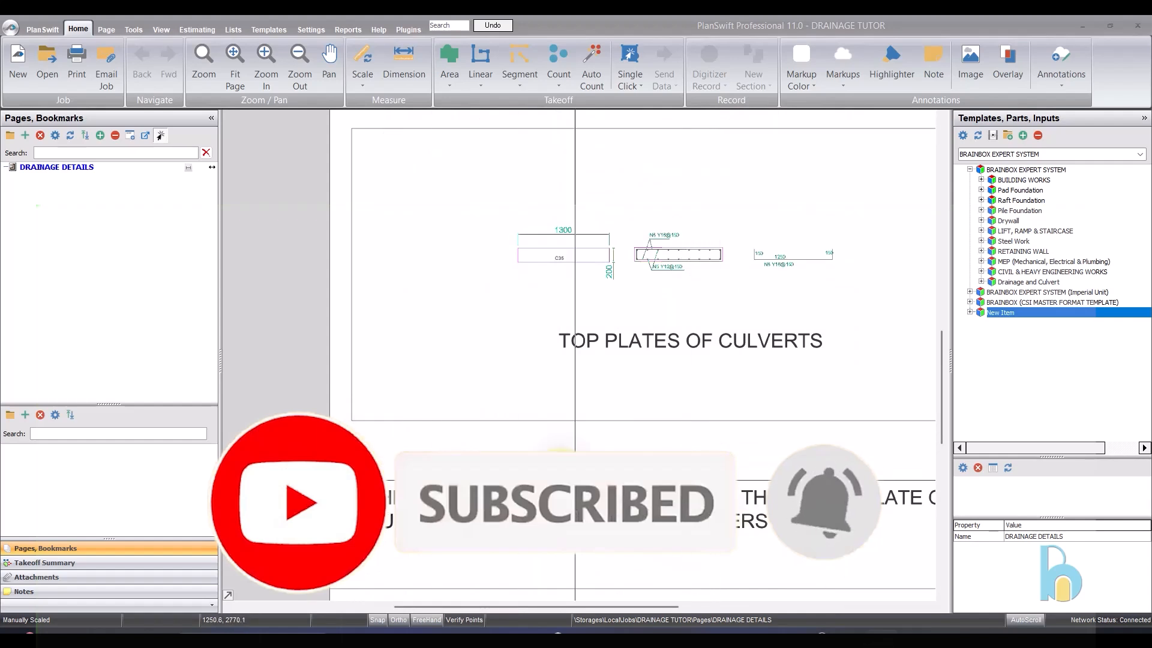
{"action": "scroll", "coordinate": [395, 420], "scroll_direction": "down", "scroll_amount": 1}
{"action": "scroll", "coordinate": [545, 384], "scroll_direction": "up", "scroll_amount": 1}
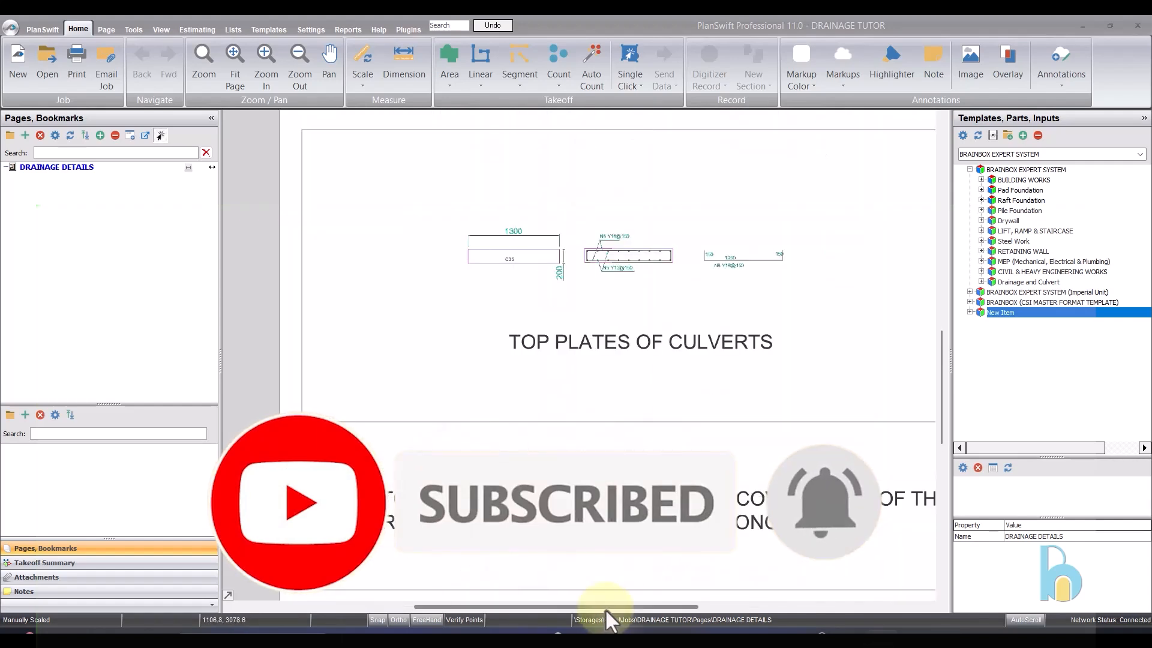
{"action": "left_click_drag", "start_coordinate": [605, 609], "coordinate": [631, 611]}
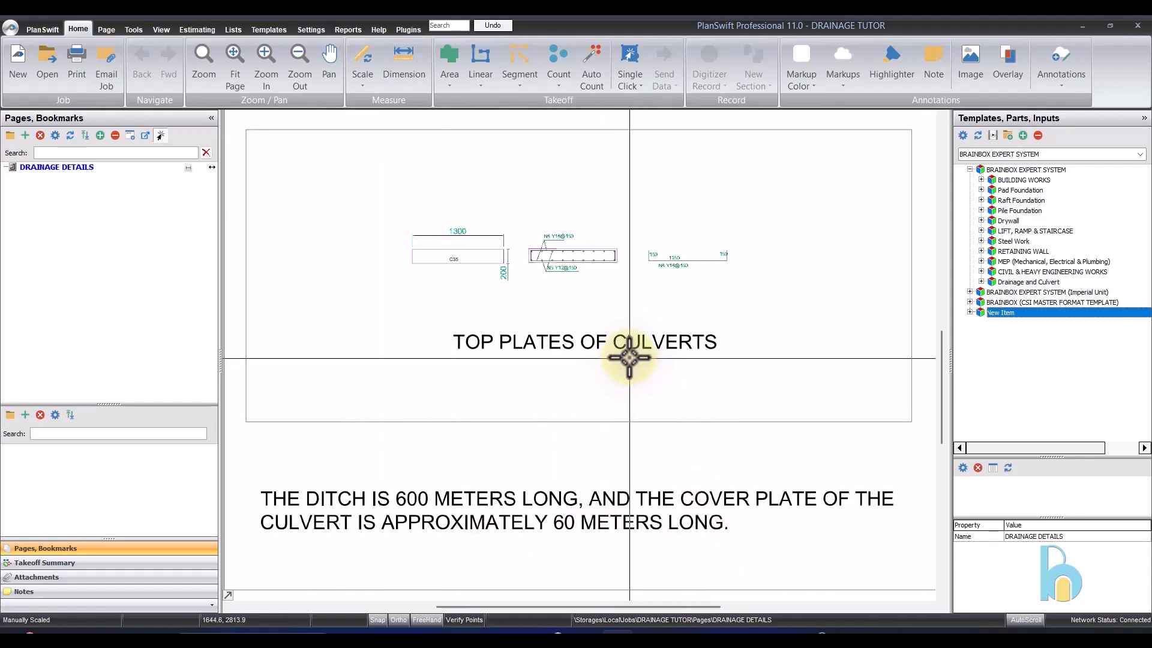
{"action": "scroll", "coordinate": [426, 239], "scroll_direction": "up", "scroll_amount": 2}
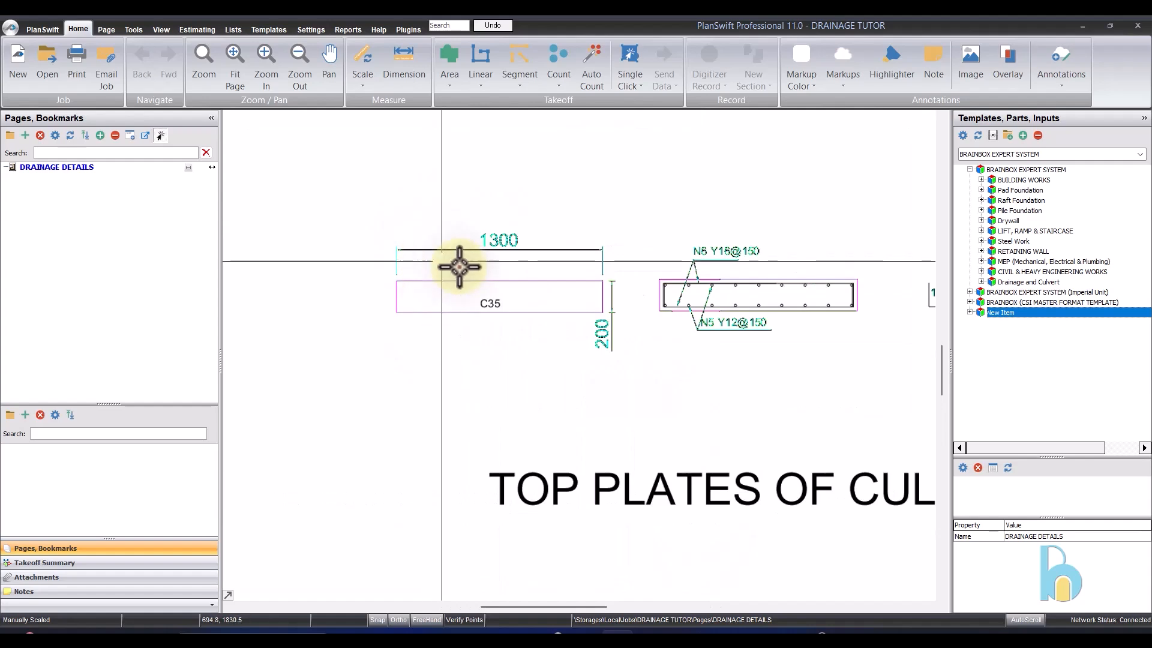
{"action": "scroll", "coordinate": [458, 264], "scroll_direction": "down", "scroll_amount": 3}
{"action": "scroll", "coordinate": [664, 329], "scroll_direction": "down", "scroll_amount": 4}
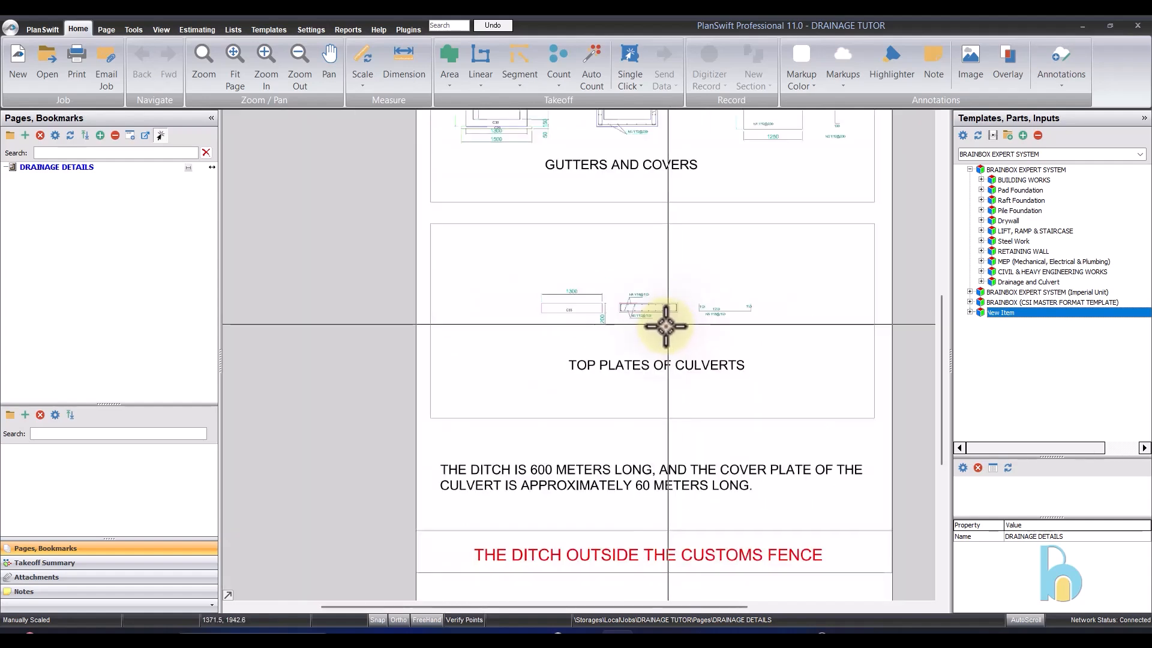
{"action": "scroll", "coordinate": [600, 170], "scroll_direction": "up", "scroll_amount": 4}
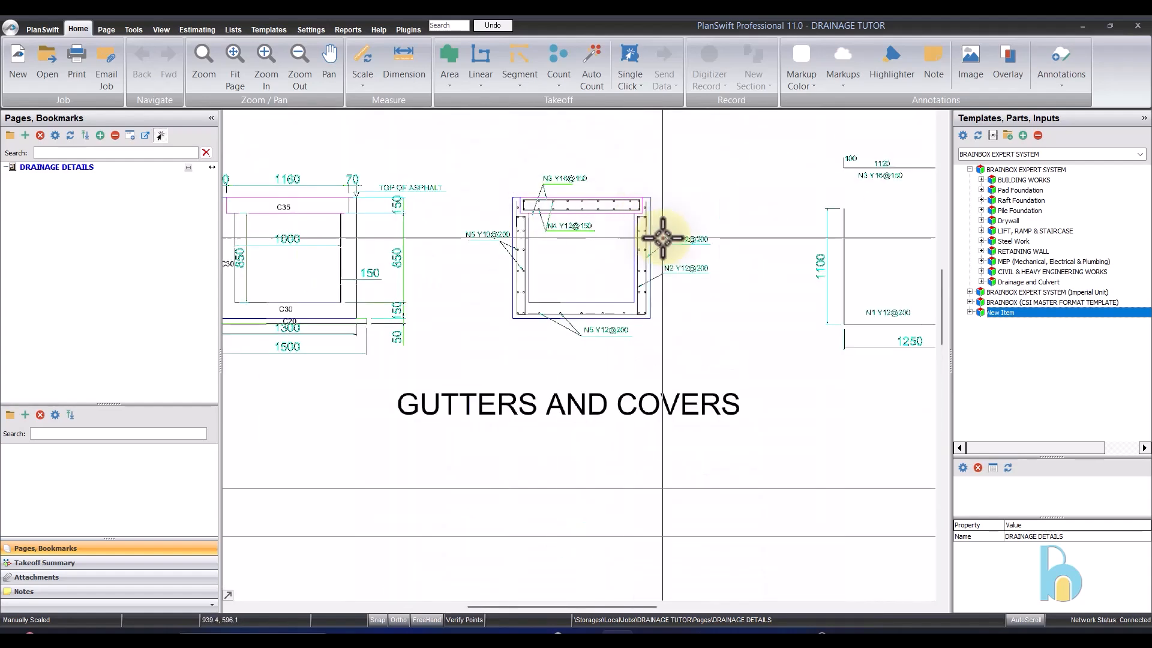
{"action": "scroll", "coordinate": [406, 211], "scroll_direction": "up", "scroll_amount": 3}
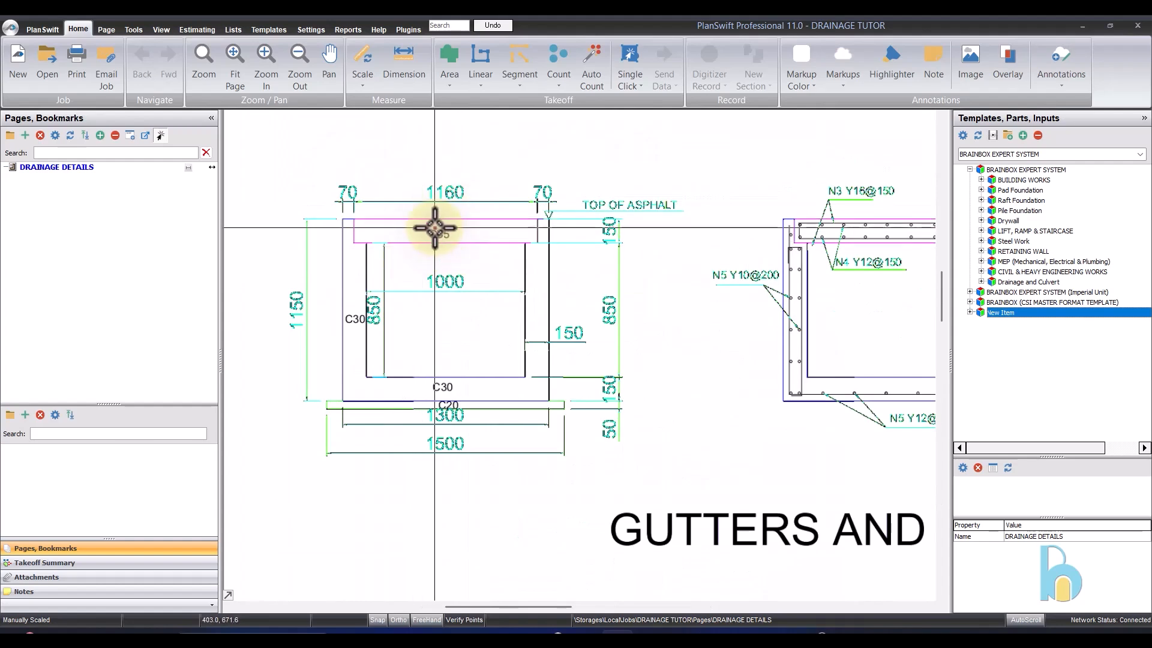
{"action": "scroll", "coordinate": [435, 228], "scroll_direction": "down", "scroll_amount": 2}
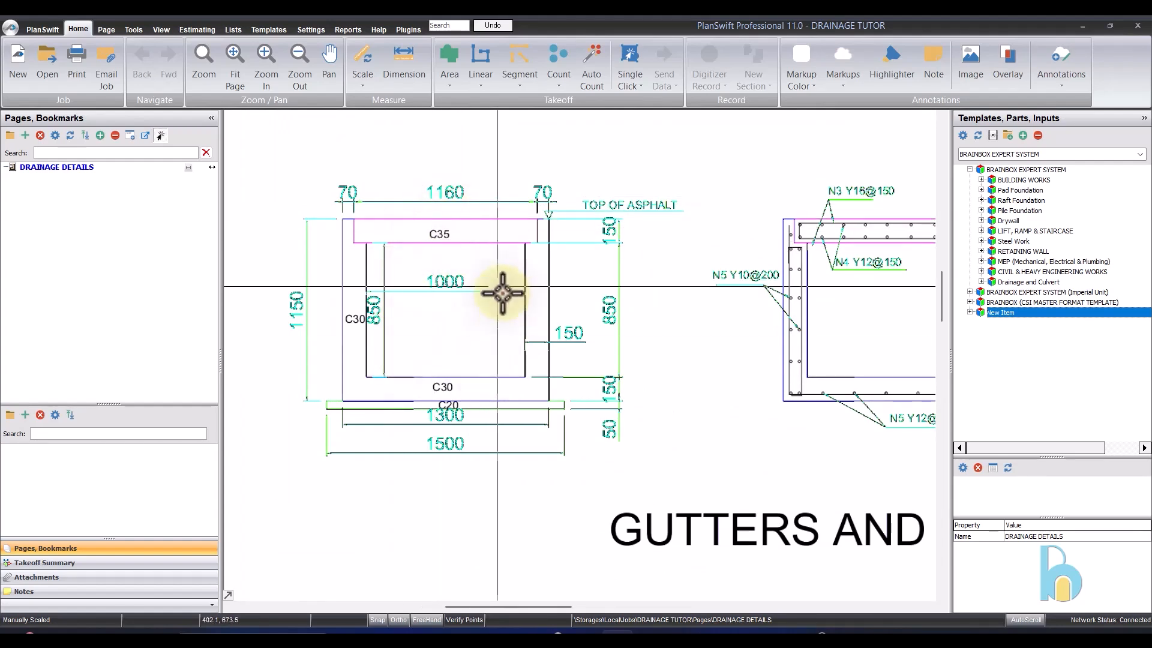
{"action": "scroll", "coordinate": [429, 399], "scroll_direction": "down", "scroll_amount": 2}
{"action": "scroll", "coordinate": [489, 334], "scroll_direction": "down", "scroll_amount": 1}
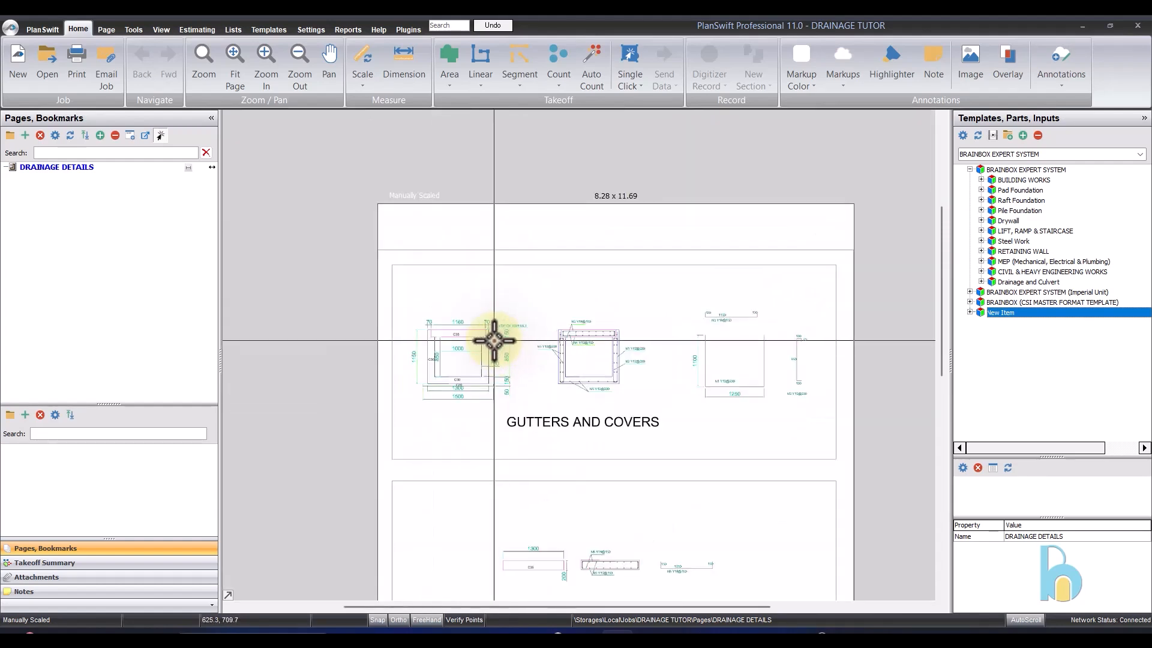
{"action": "scroll", "coordinate": [455, 334], "scroll_direction": "up", "scroll_amount": 3}
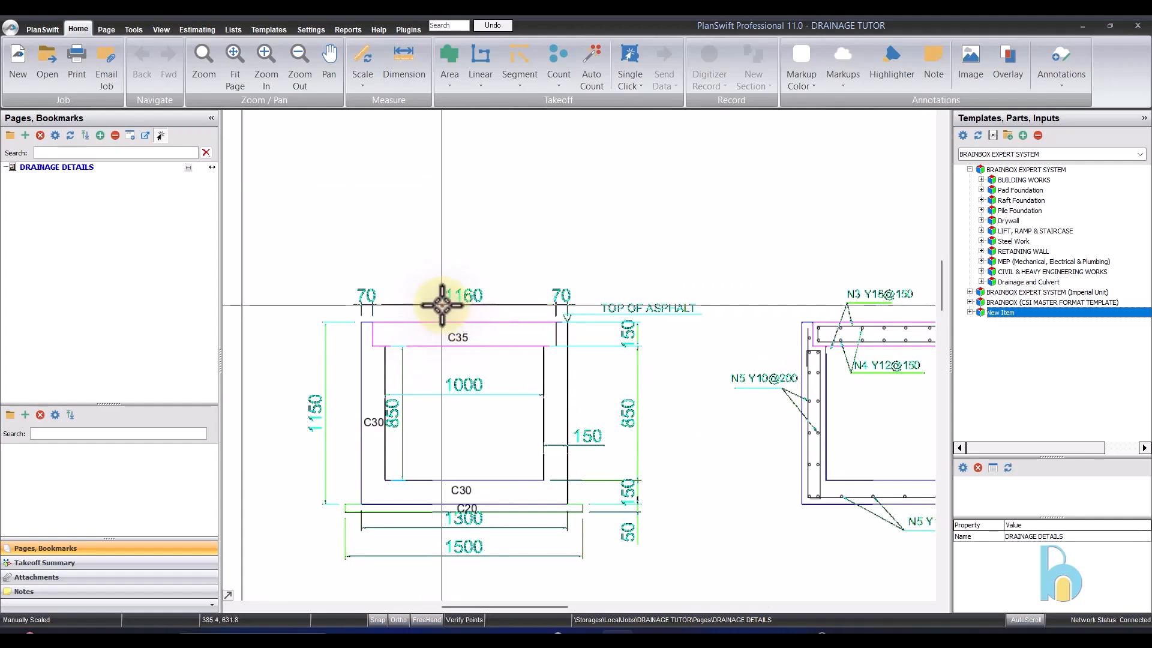
- Expand the Drainage and Culvert template group and select its Excavation item
{"action": "left_click", "coordinate": [982, 281]}
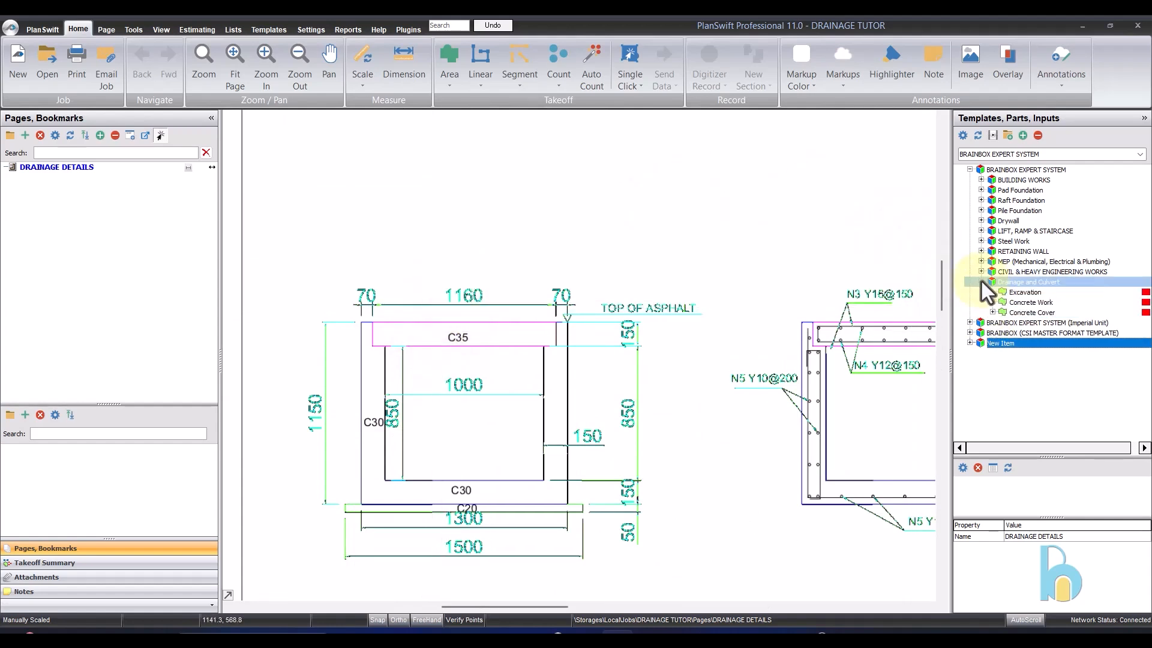
{"action": "left_click", "coordinate": [1021, 283]}
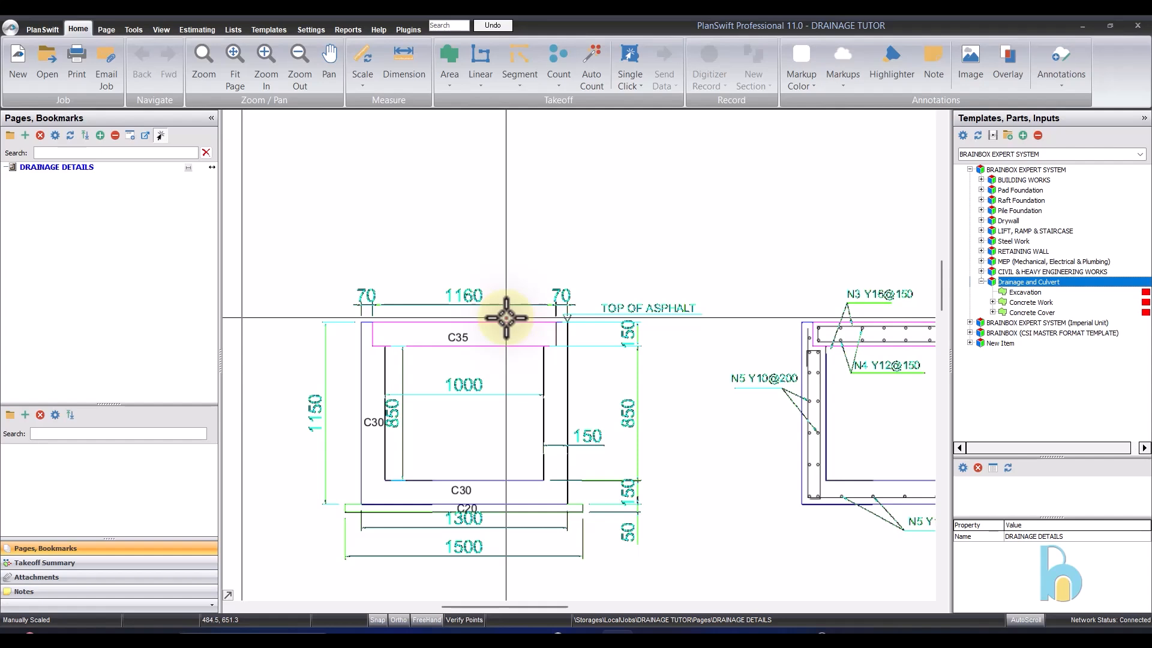
{"action": "left_click", "coordinate": [1088, 292]}
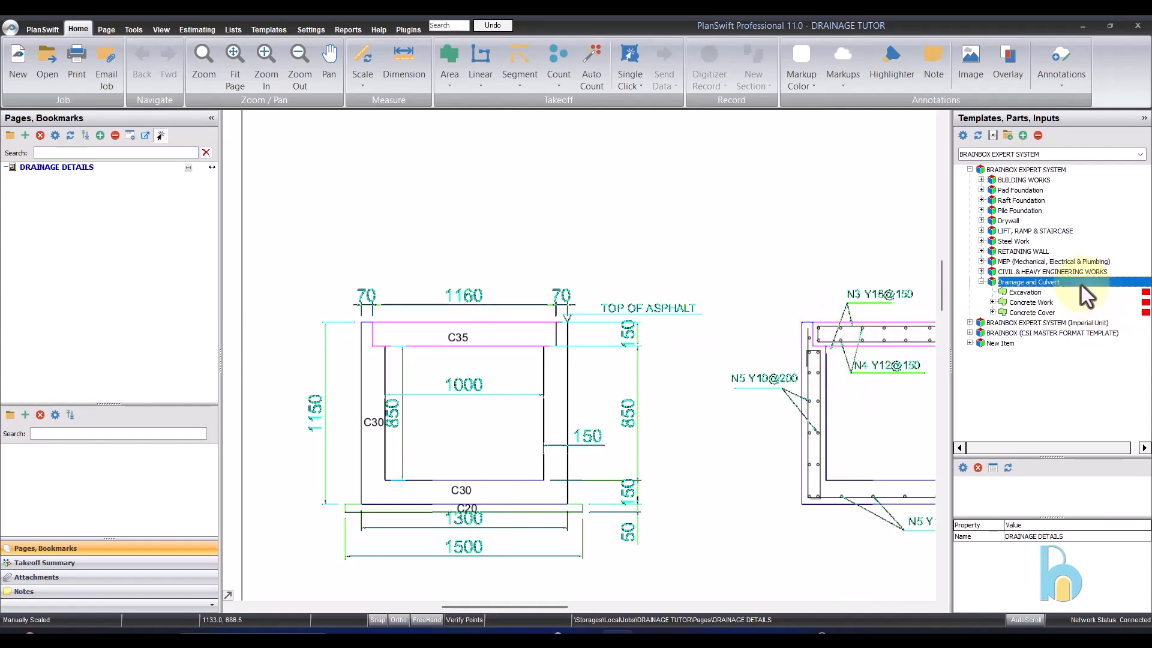
{"action": "left_click", "coordinate": [1048, 294]}
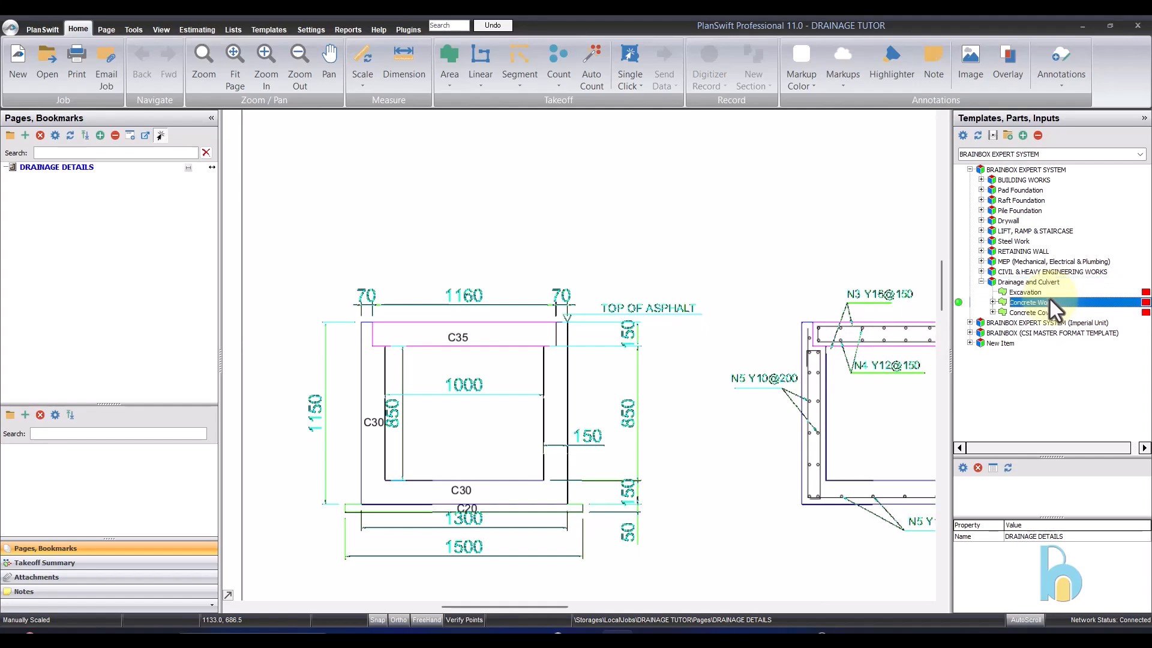
- Check the page scale by measuring the 1500 base width of the gutter cross-section with the Dimension tool
{"action": "scroll", "coordinate": [607, 278], "scroll_direction": "down", "scroll_amount": 2}
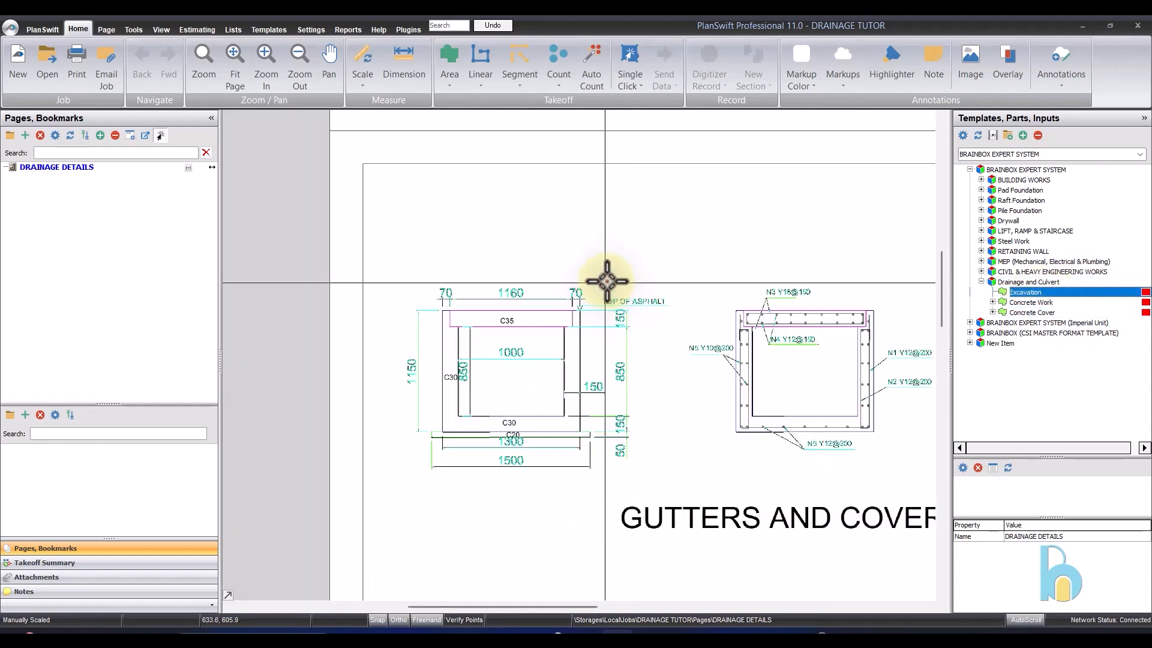
{"action": "scroll", "coordinate": [504, 337], "scroll_direction": "up", "scroll_amount": 2}
{"action": "scroll", "coordinate": [441, 290], "scroll_direction": "down", "scroll_amount": 2}
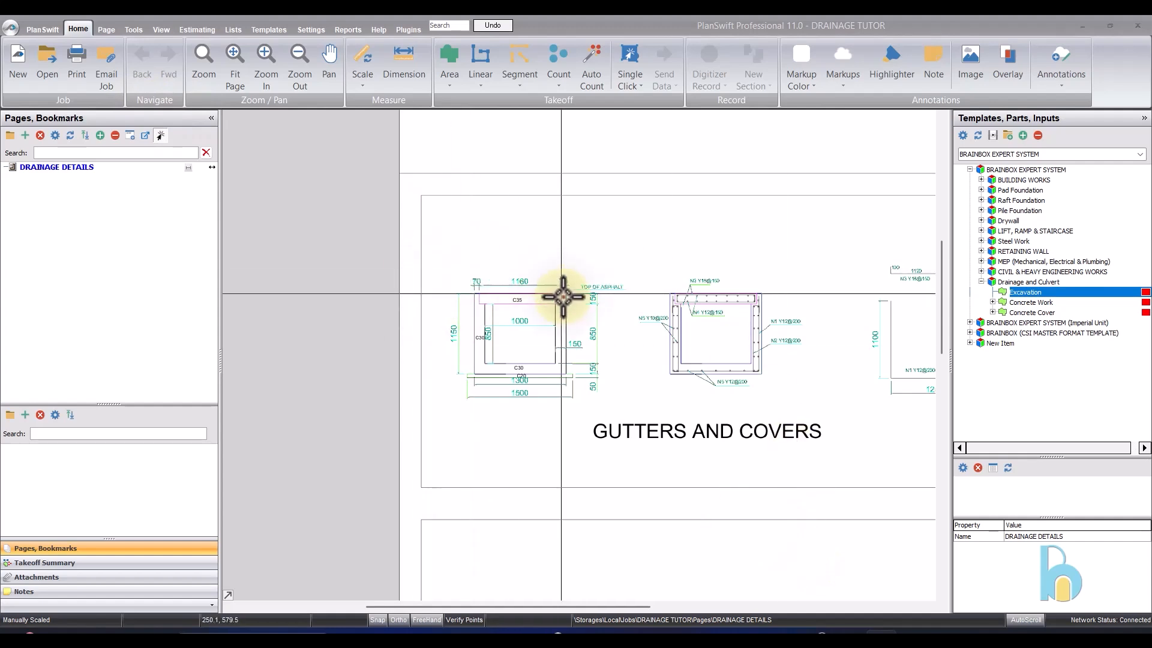
{"action": "scroll", "coordinate": [564, 285], "scroll_direction": "up", "scroll_amount": 3}
{"action": "scroll", "coordinate": [531, 270], "scroll_direction": "down", "scroll_amount": 3}
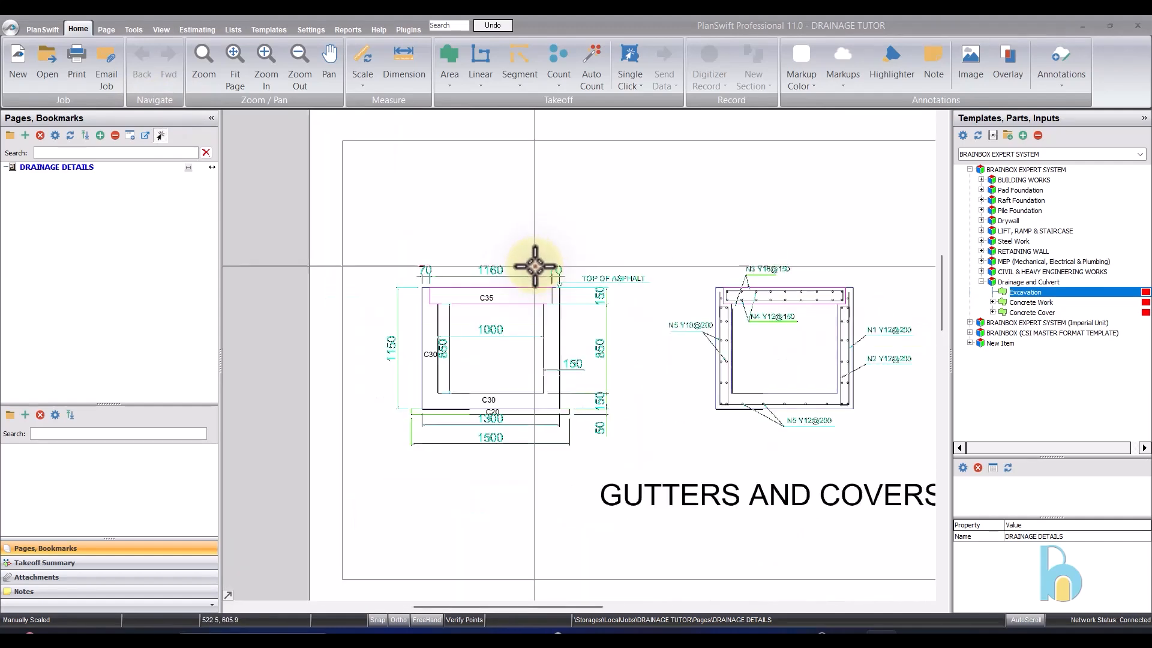
{"action": "left_click", "coordinate": [411, 55]}
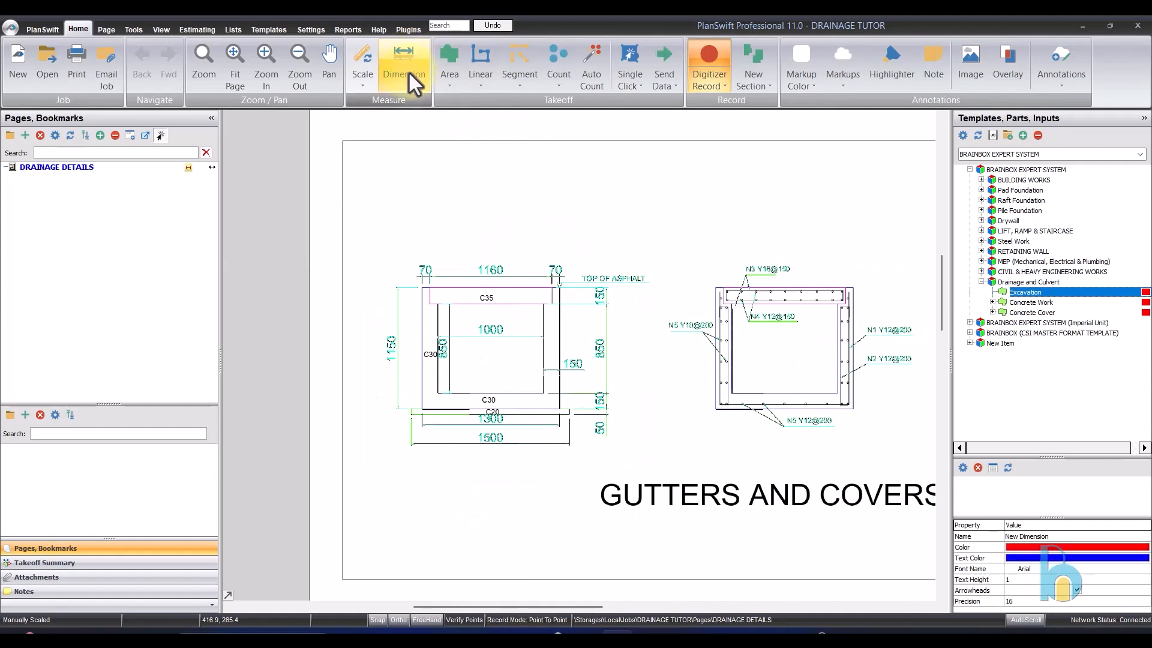
{"action": "scroll", "coordinate": [437, 489], "scroll_direction": "up", "scroll_amount": 3}
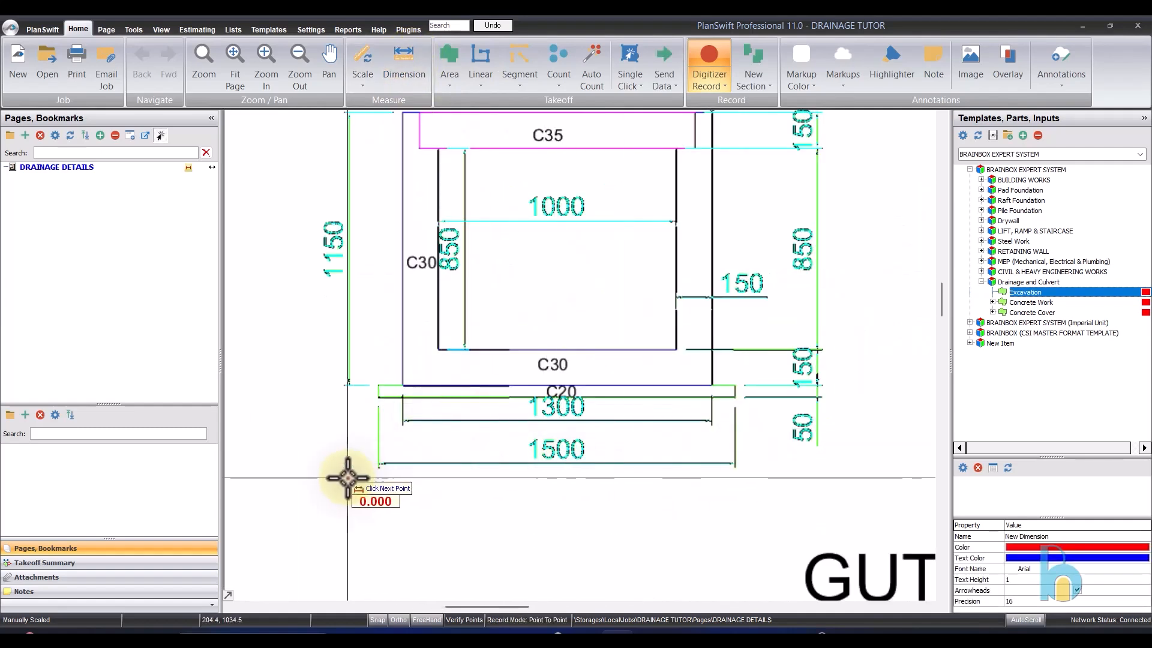
{"action": "scroll", "coordinate": [386, 476], "scroll_direction": "up", "scroll_amount": 4}
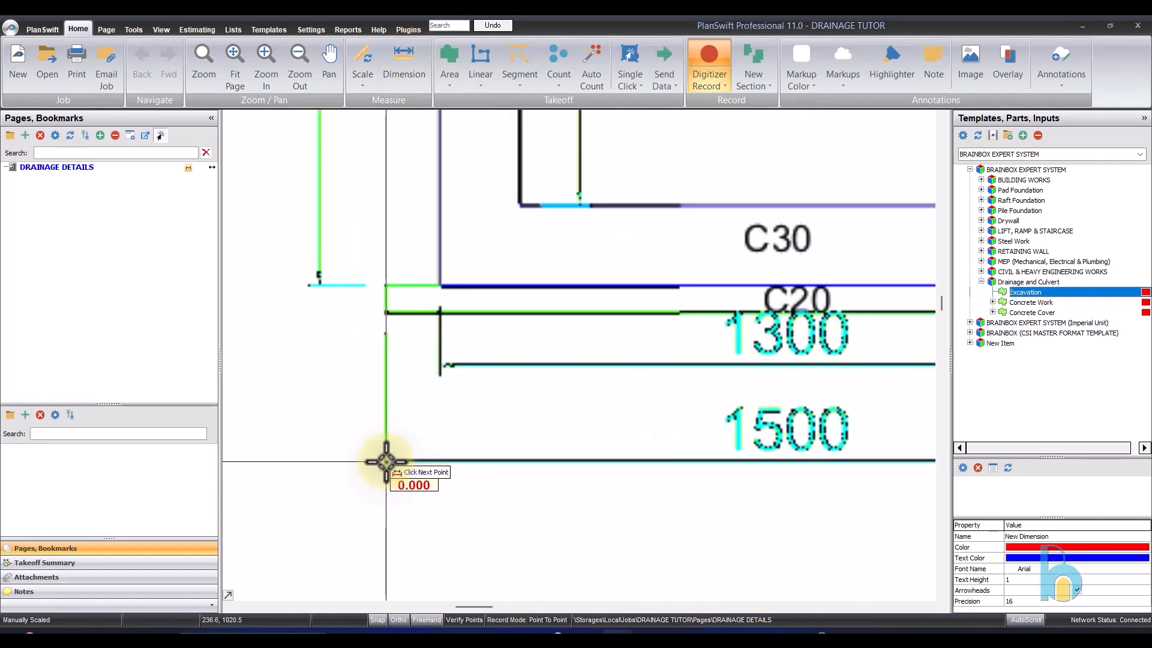
{"action": "scroll", "coordinate": [372, 456], "scroll_direction": "down", "scroll_amount": 4}
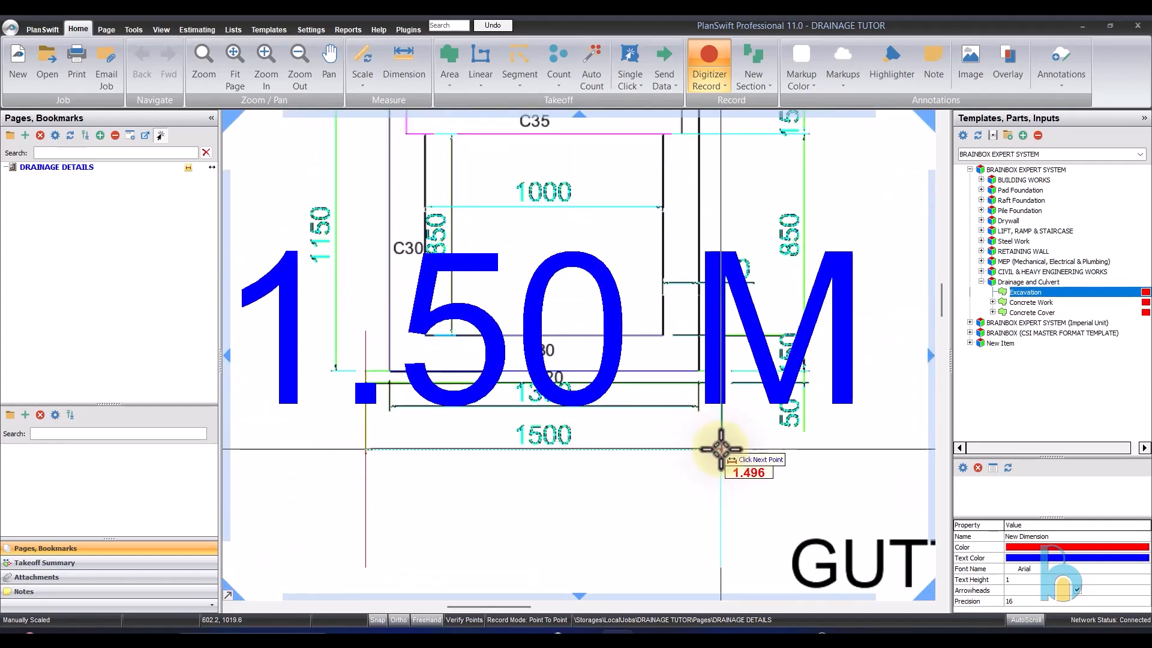
{"action": "scroll", "coordinate": [720, 449], "scroll_direction": "down", "scroll_amount": 3}
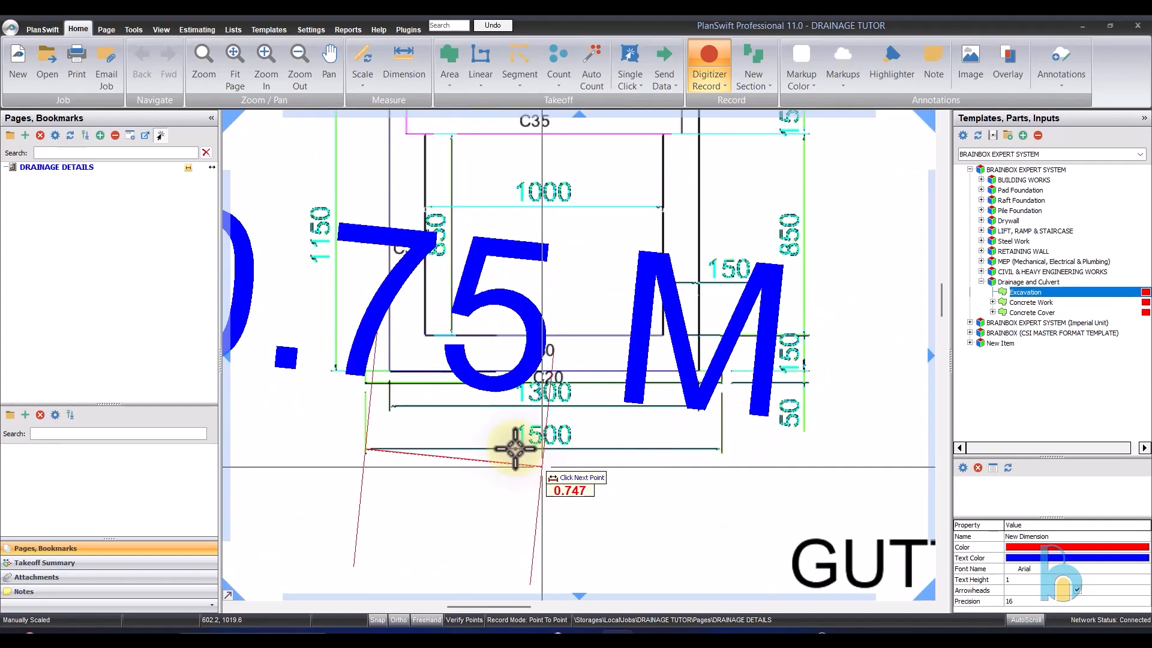
{"action": "scroll", "coordinate": [588, 391], "scroll_direction": "down", "scroll_amount": 2}
{"action": "key", "text": "Escape"}
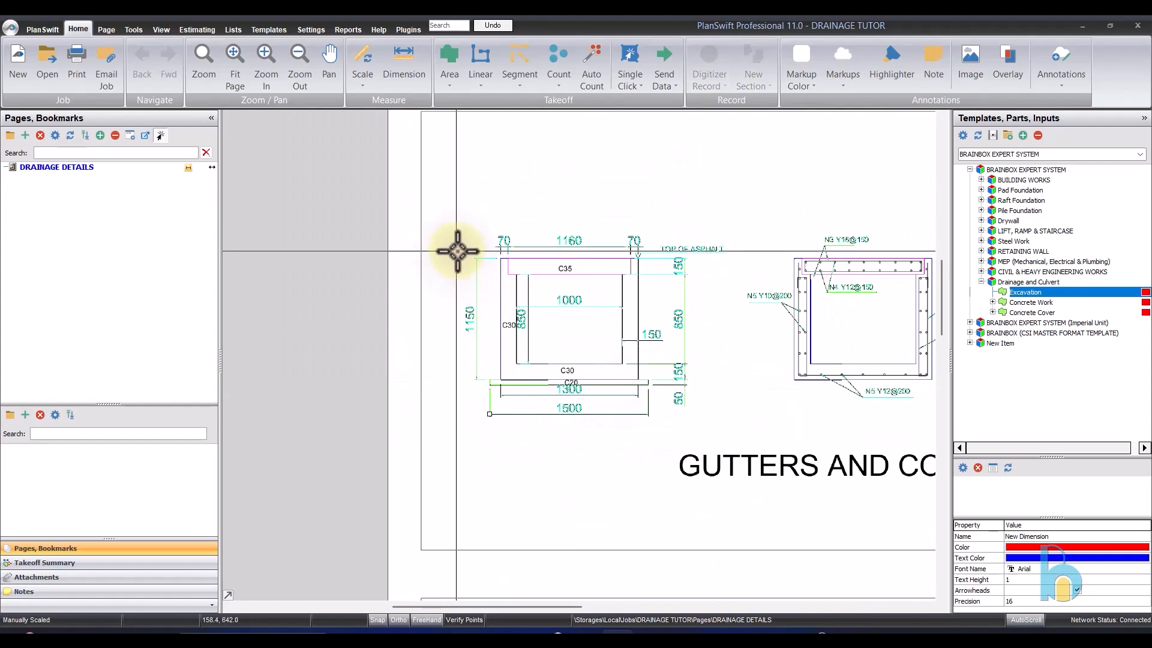
- Measure the gutter cross-section's 1150 overall height with the Dimension tool to verify the scale
{"action": "left_click", "coordinate": [409, 55]}
{"action": "scroll", "coordinate": [477, 324], "scroll_direction": "up", "scroll_amount": 3}
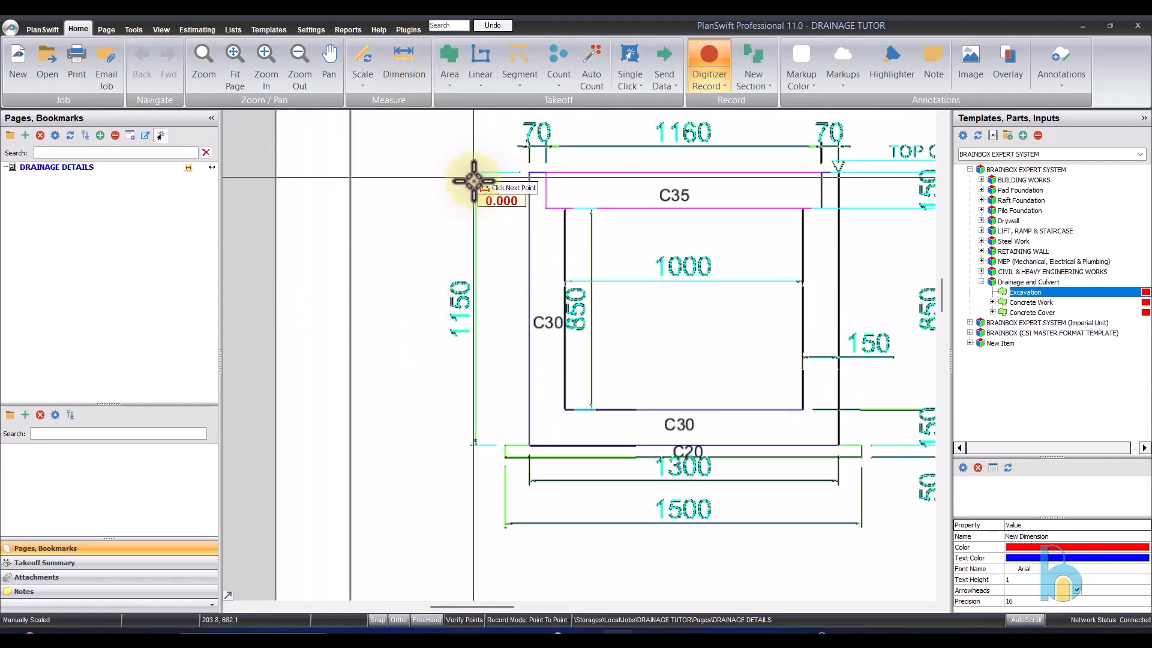
{"action": "left_click", "coordinate": [475, 445]}
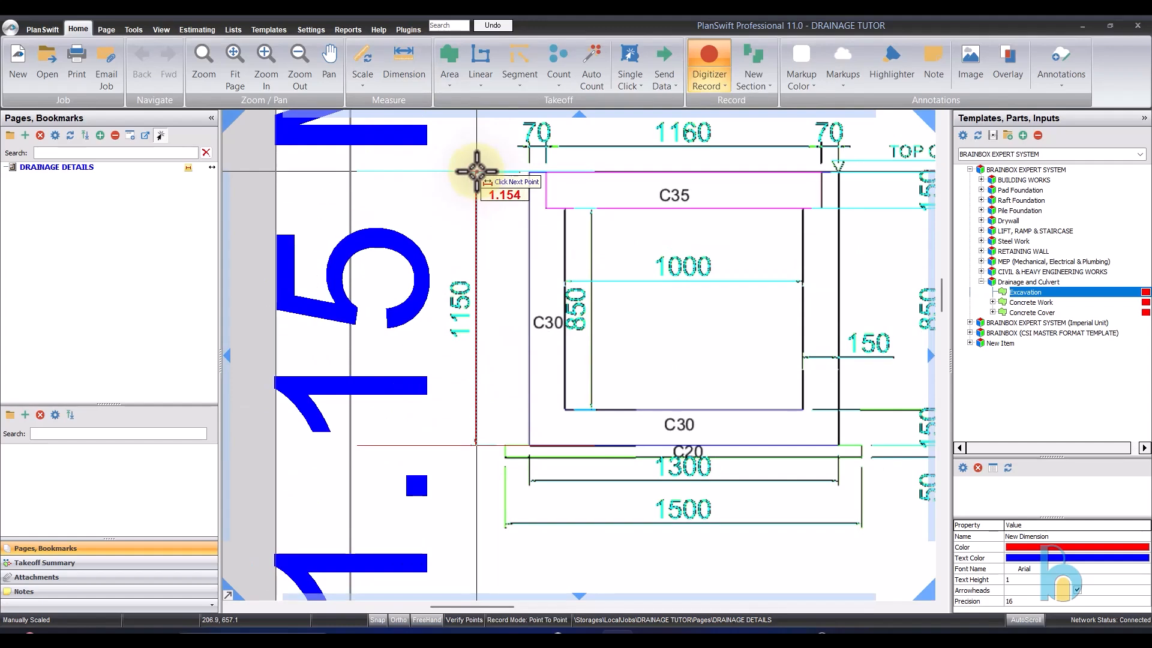
{"action": "scroll", "coordinate": [477, 172], "scroll_direction": "down", "scroll_amount": 2}
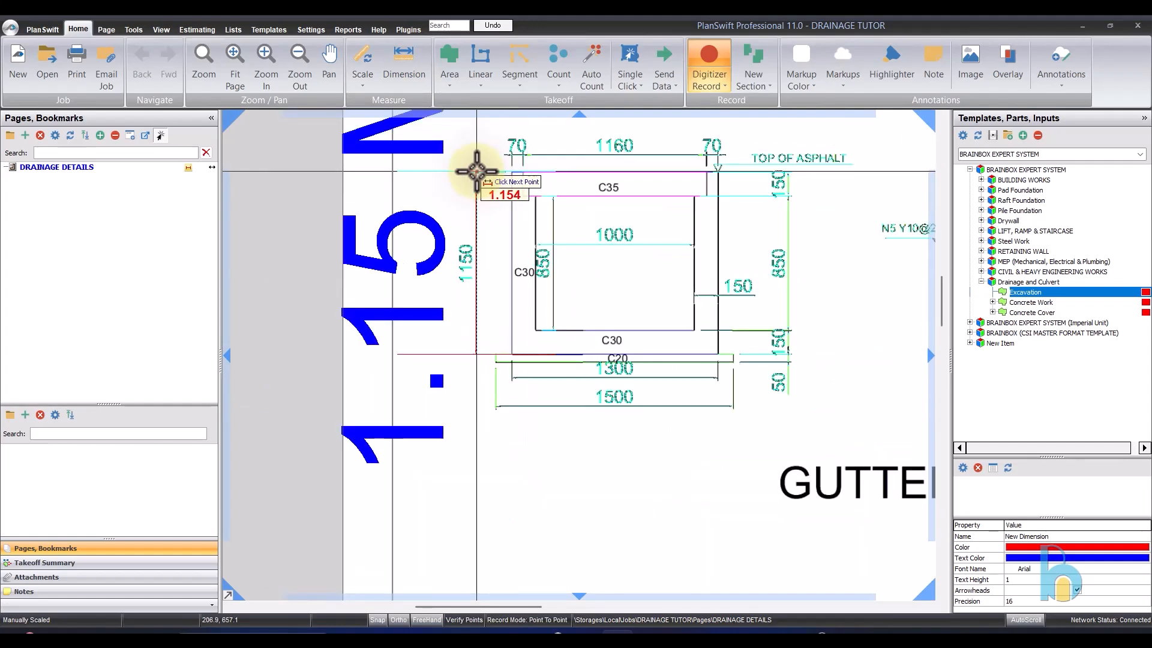
{"action": "scroll", "coordinate": [560, 250], "scroll_direction": "down", "scroll_amount": 3}
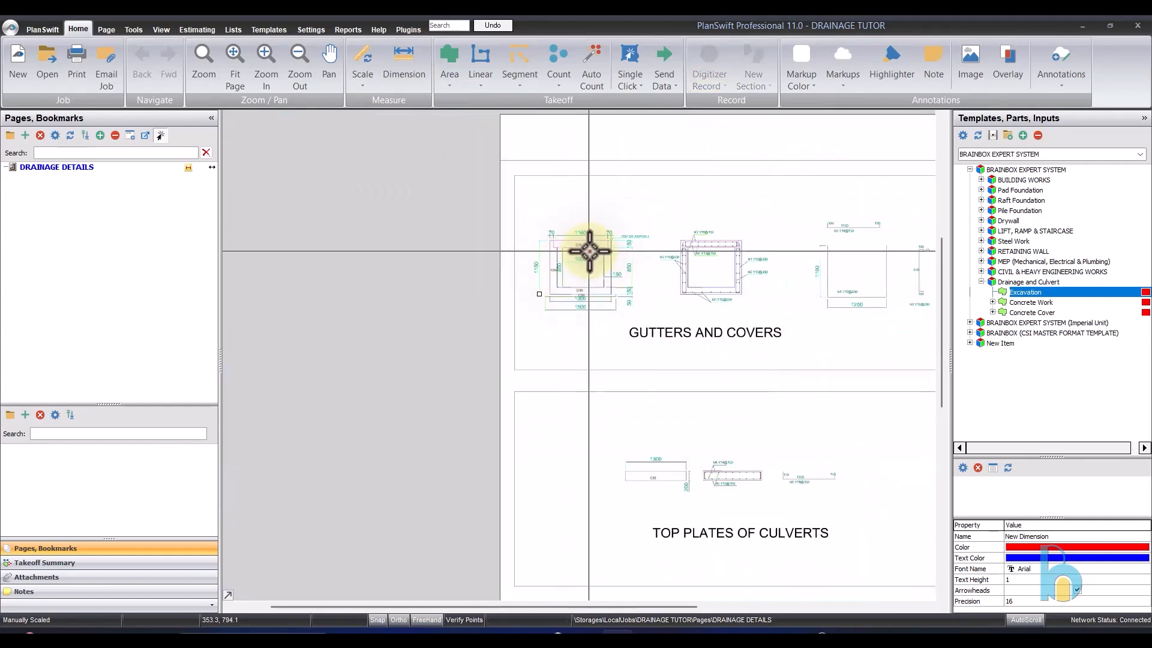
{"action": "key", "text": "Escape"}
- Start an Excavation takeoff from the Drainage and Culvert template with a length of 600 m
{"action": "scroll", "coordinate": [599, 250], "scroll_direction": "up", "scroll_amount": 2}
{"action": "scroll", "coordinate": [547, 275], "scroll_direction": "up", "scroll_amount": 2}
{"action": "scroll", "coordinate": [530, 275], "scroll_direction": "down", "scroll_amount": 2}
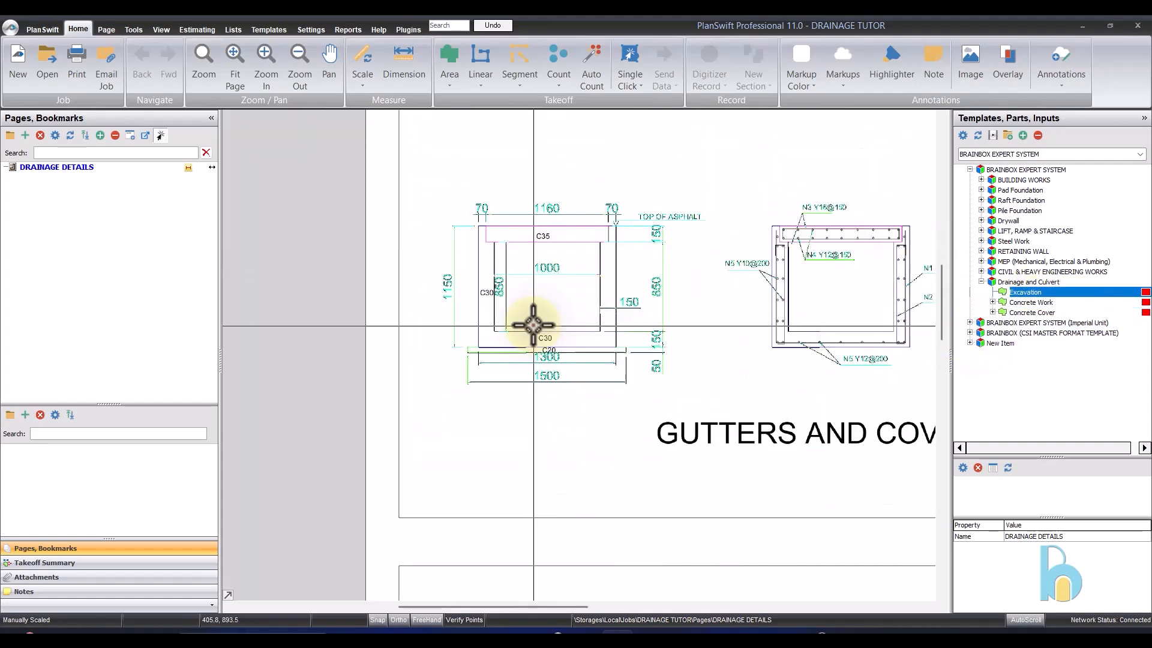
{"action": "scroll", "coordinate": [512, 303], "scroll_direction": "up", "scroll_amount": 2}
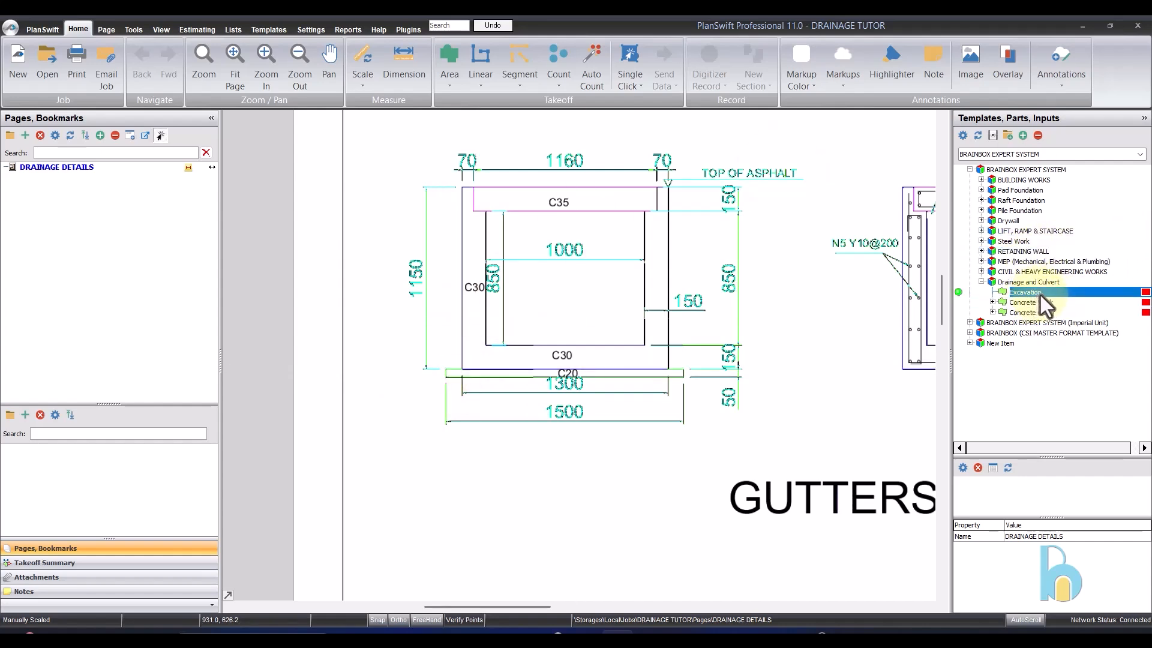
{"action": "double_click", "coordinate": [960, 293]}
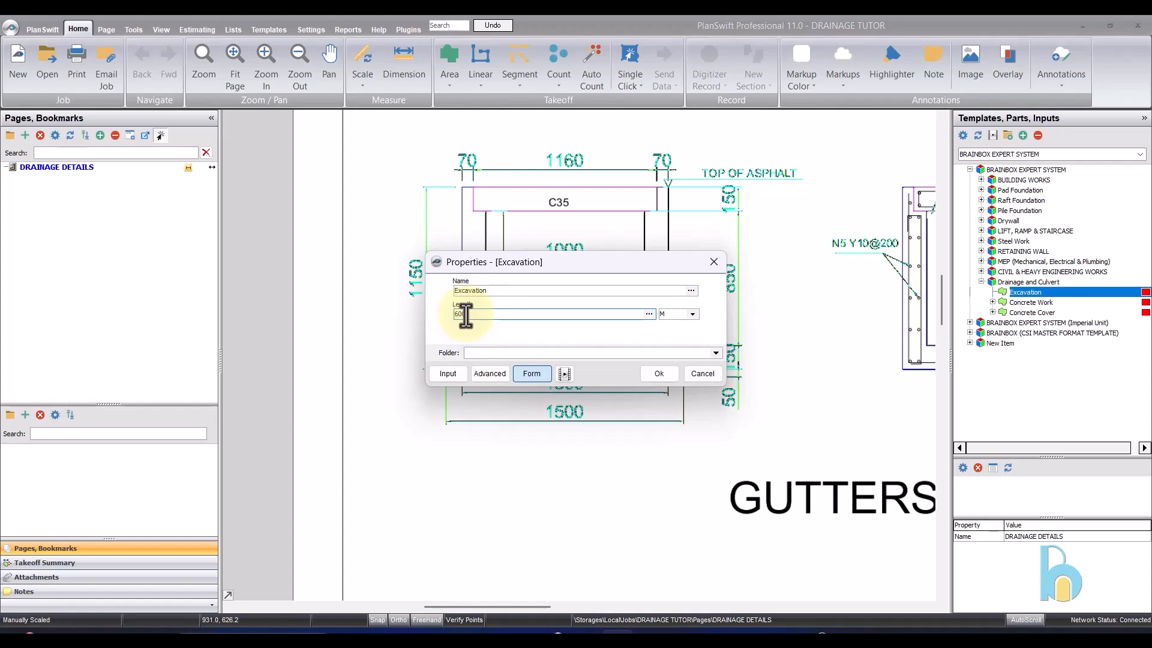
{"action": "left_click", "coordinate": [658, 374]}
- Check the ditch length in the note below the culvert top plates and return to the gutter cross-section
{"action": "scroll", "coordinate": [545, 231], "scroll_direction": "down", "scroll_amount": 3}
{"action": "scroll", "coordinate": [654, 500], "scroll_direction": "up", "scroll_amount": 2}
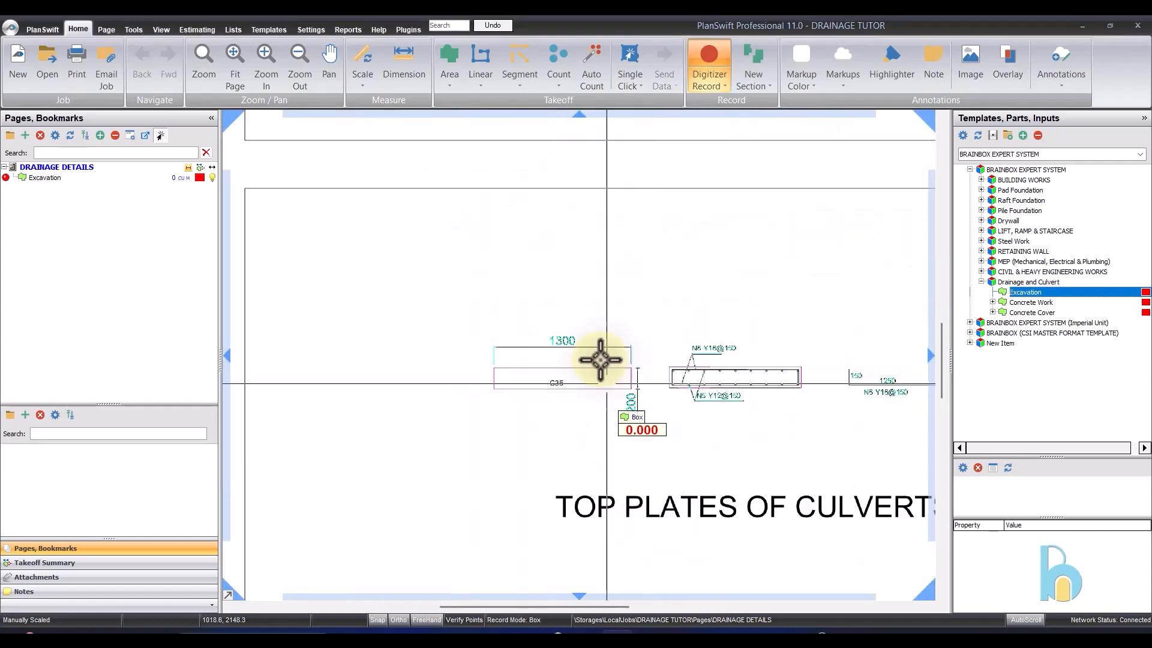
{"action": "scroll", "coordinate": [546, 182], "scroll_direction": "down", "scroll_amount": 3}
{"action": "scroll", "coordinate": [509, 334], "scroll_direction": "up", "scroll_amount": 2}
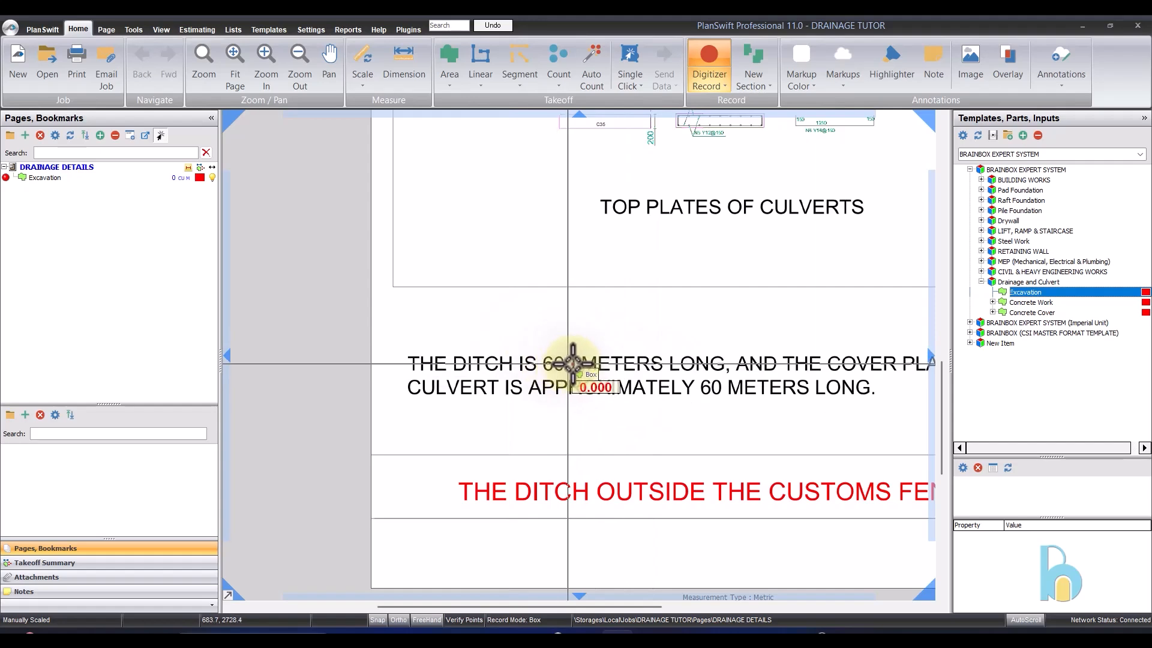
{"action": "scroll", "coordinate": [586, 404], "scroll_direction": "down", "scroll_amount": 3}
{"action": "scroll", "coordinate": [509, 155], "scroll_direction": "up", "scroll_amount": 1}
{"action": "scroll", "coordinate": [562, 336], "scroll_direction": "up", "scroll_amount": 1}
{"action": "scroll", "coordinate": [504, 243], "scroll_direction": "up", "scroll_amount": 2}
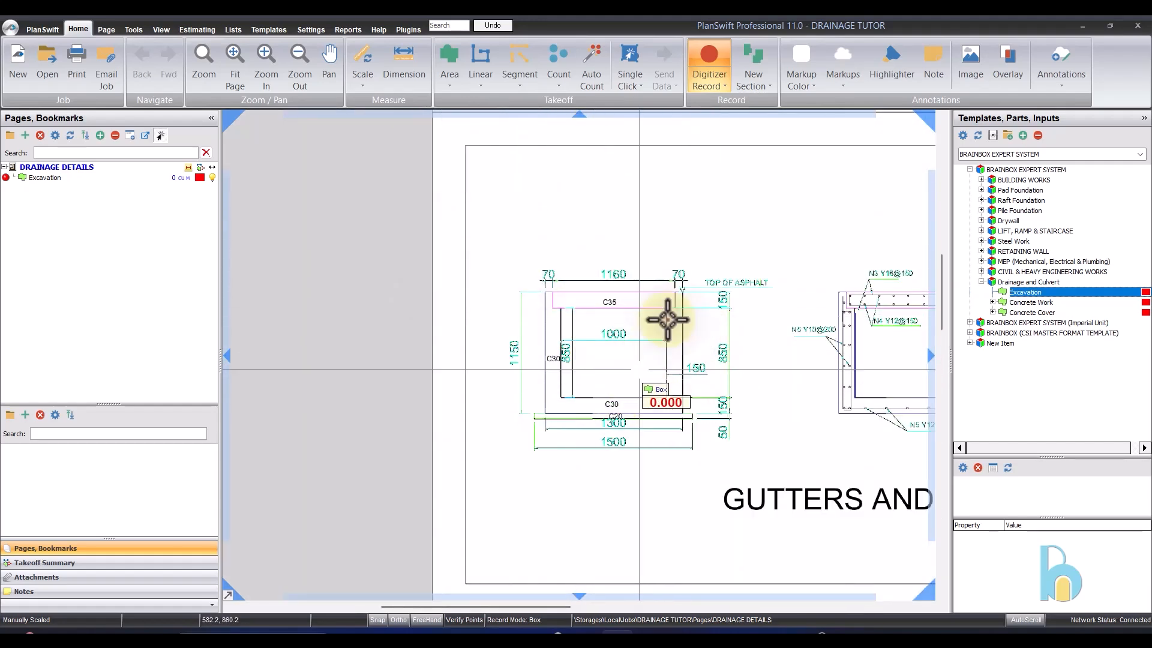
- Record the excavation as a box about 1.5 m wide, from the C20 base's lower-left corner up to the top of the gutter section
{"action": "scroll", "coordinate": [628, 402], "scroll_direction": "up", "scroll_amount": 1}
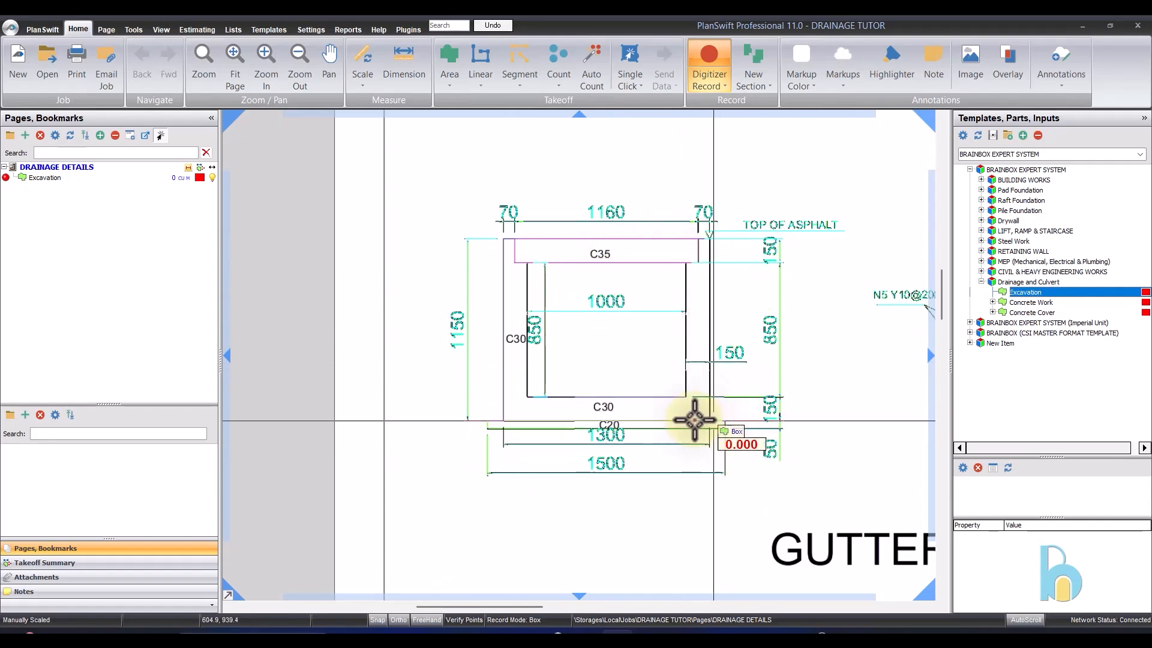
{"action": "scroll", "coordinate": [489, 420], "scroll_direction": "up", "scroll_amount": 2}
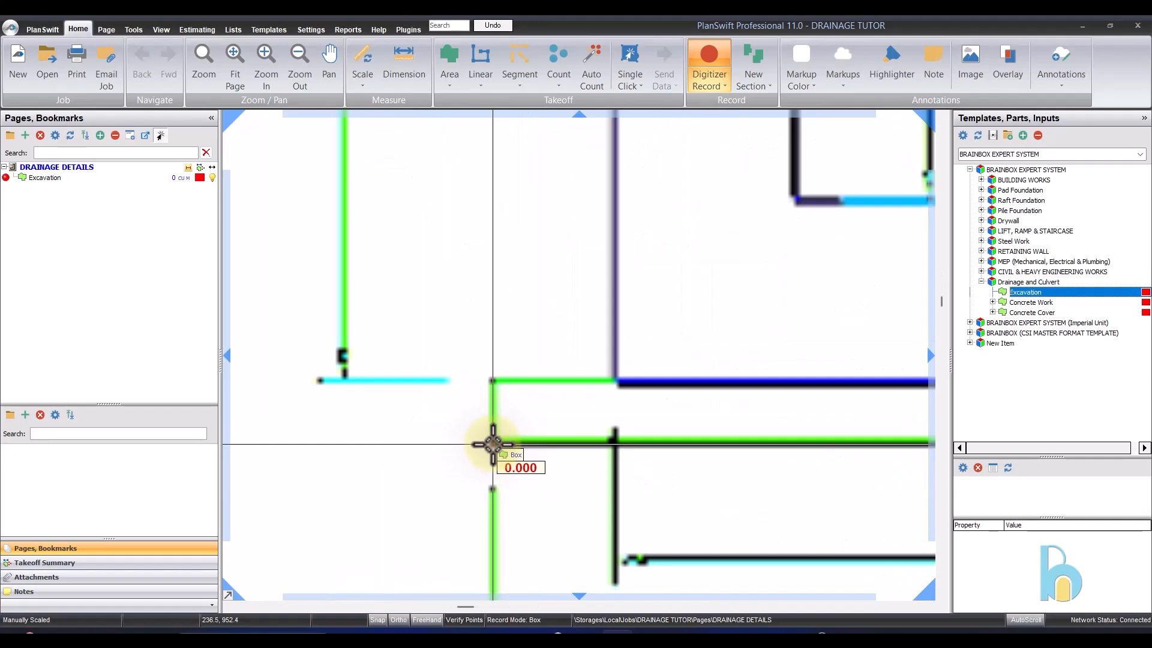
{"action": "left_click", "coordinate": [491, 444]}
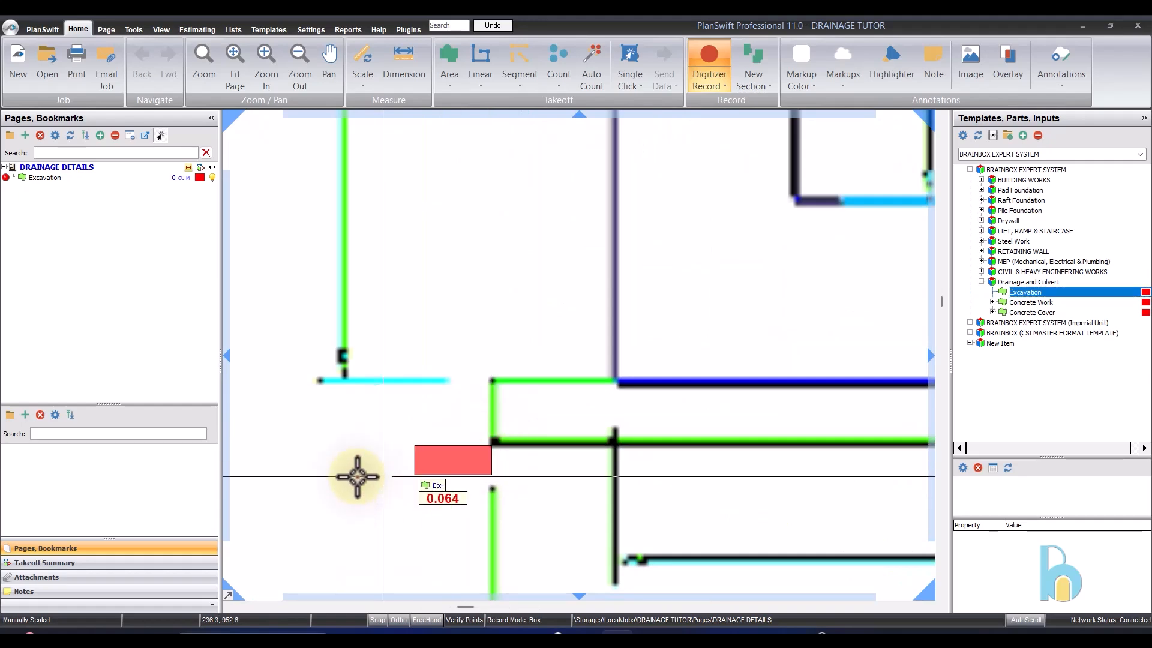
{"action": "scroll", "coordinate": [355, 471], "scroll_direction": "down", "scroll_amount": 3}
{"action": "scroll", "coordinate": [735, 210], "scroll_direction": "up", "scroll_amount": 2}
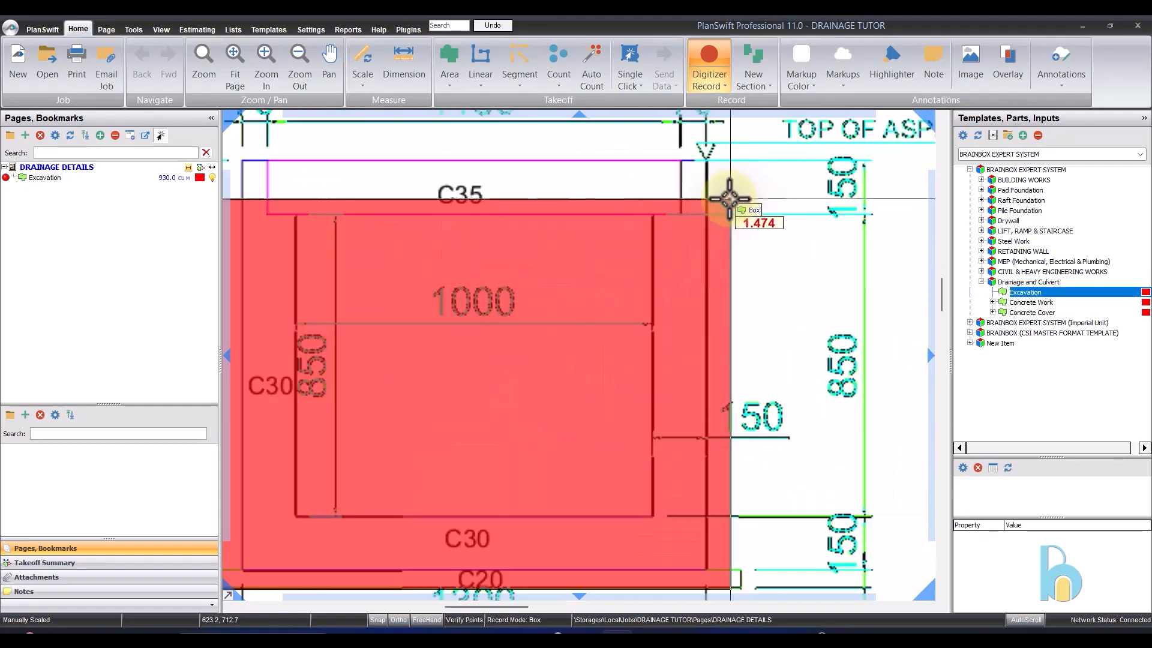
{"action": "scroll", "coordinate": [723, 155], "scroll_direction": "down", "scroll_amount": 2}
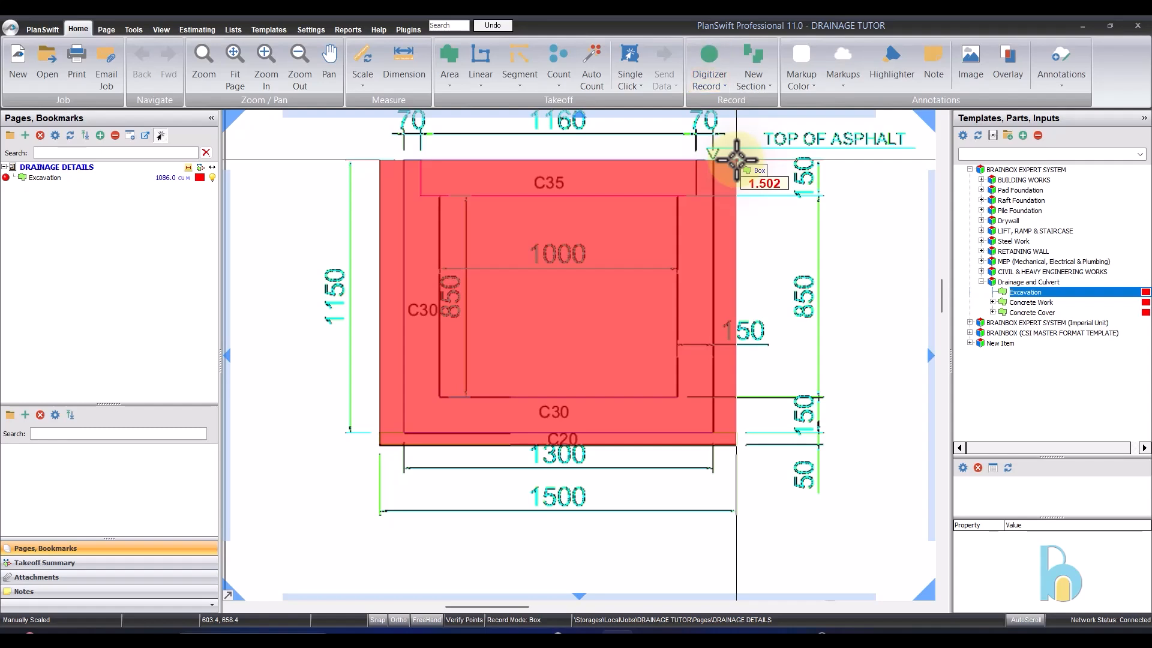
{"action": "left_click", "coordinate": [737, 160]}
{"action": "scroll", "coordinate": [770, 243], "scroll_direction": "down", "scroll_amount": 2}
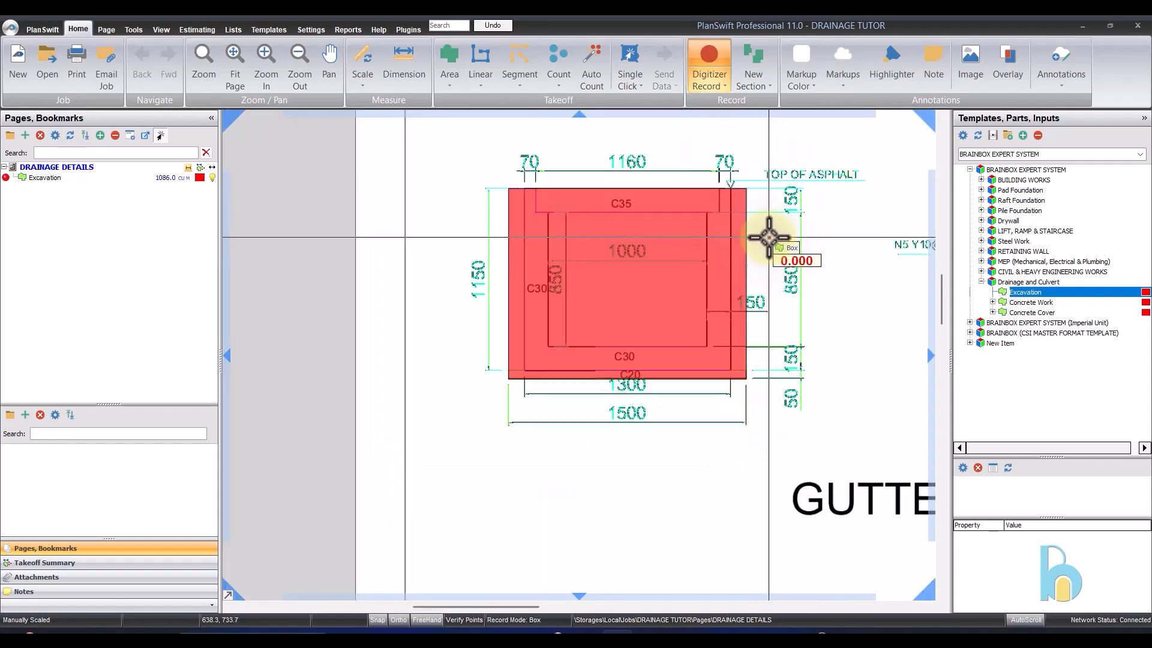
{"action": "left_click", "coordinate": [790, 265]}
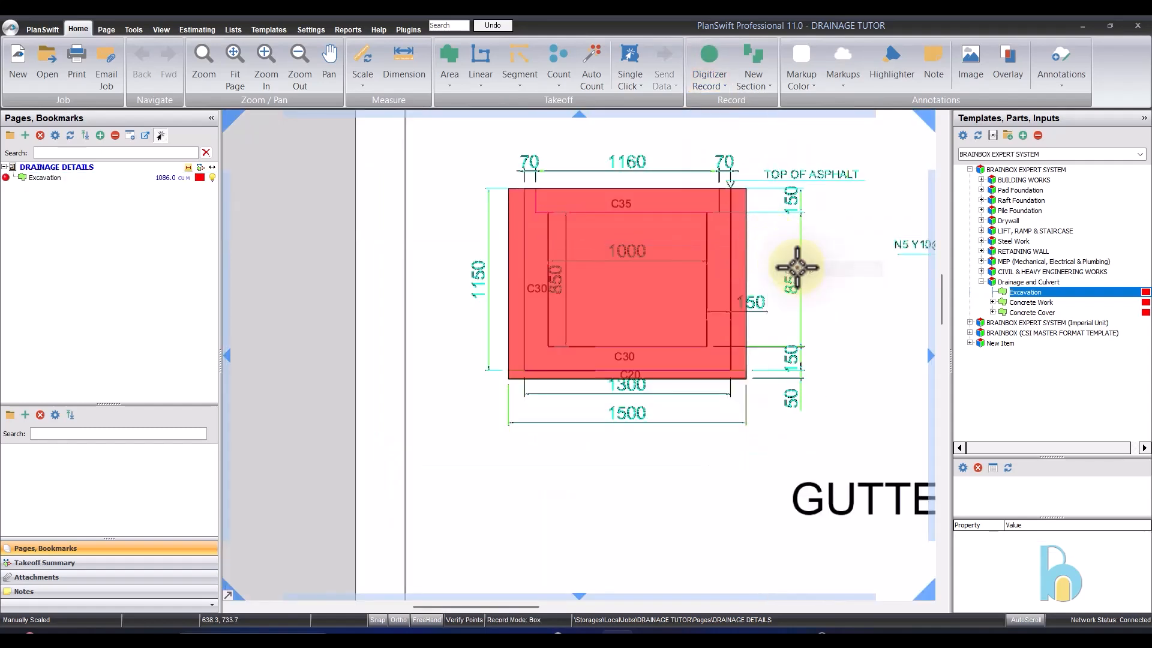
- Review the Excavation takeoff's quantity and hide its shape on the gutter cross-section
{"action": "left_click", "coordinate": [88, 178]}
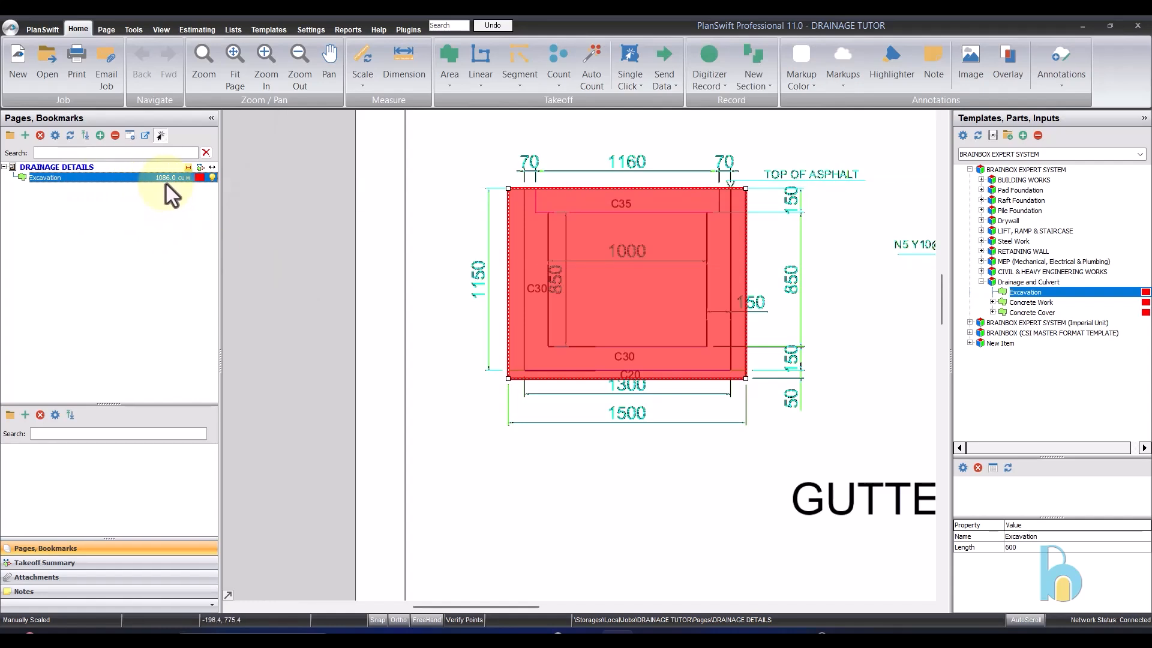
{"action": "left_click", "coordinate": [797, 220]}
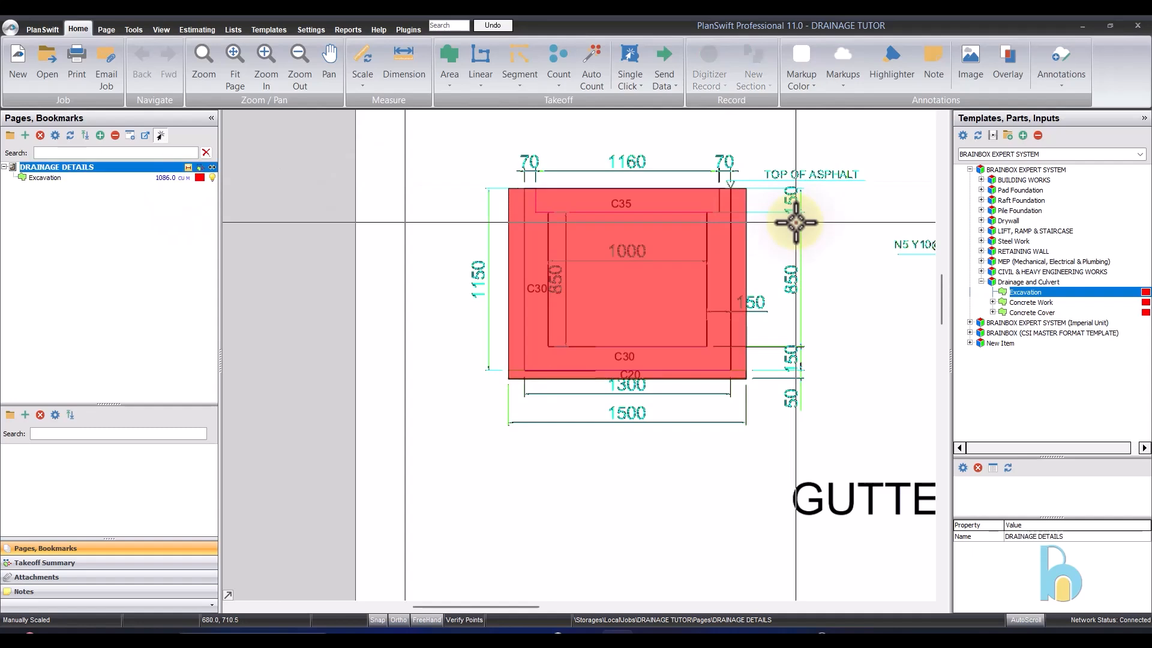
{"action": "scroll", "coordinate": [524, 234], "scroll_direction": "down", "scroll_amount": 3}
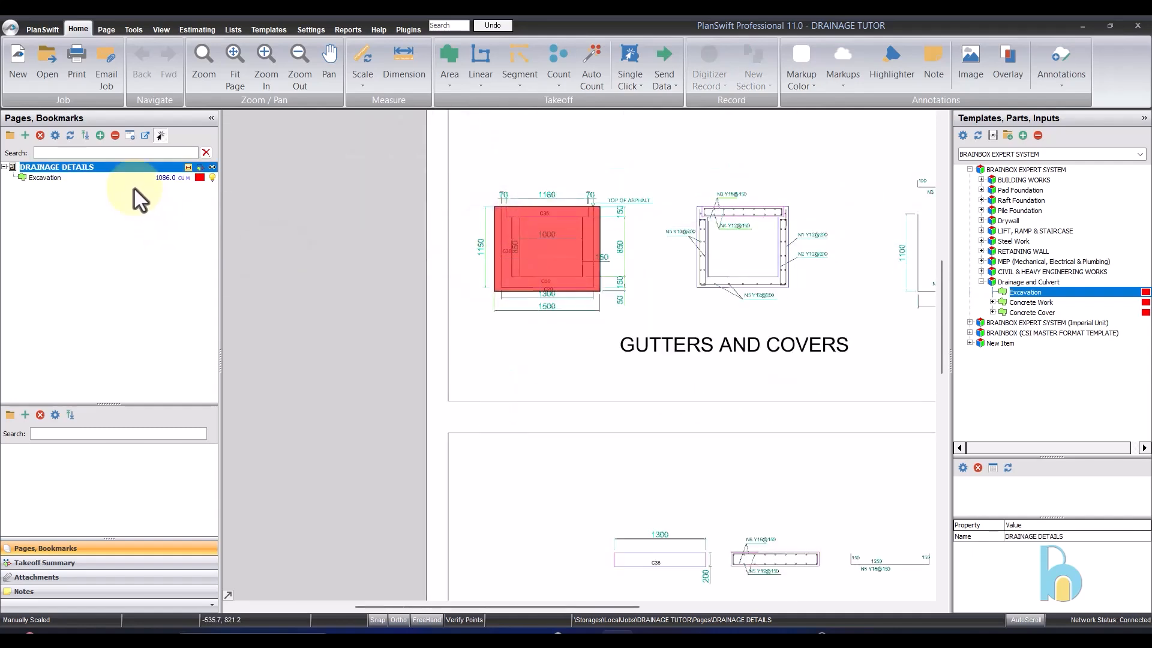
{"action": "left_click", "coordinate": [212, 178]}
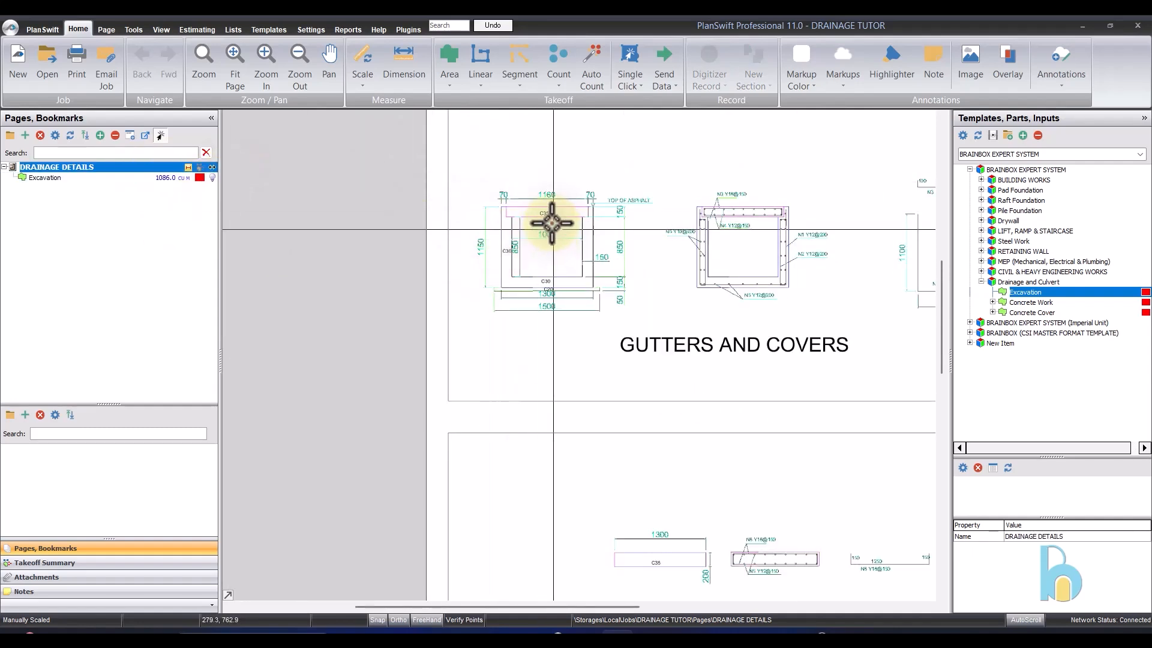
{"action": "scroll", "coordinate": [547, 225], "scroll_direction": "up", "scroll_amount": 3}
{"action": "left_click", "coordinate": [95, 180]}
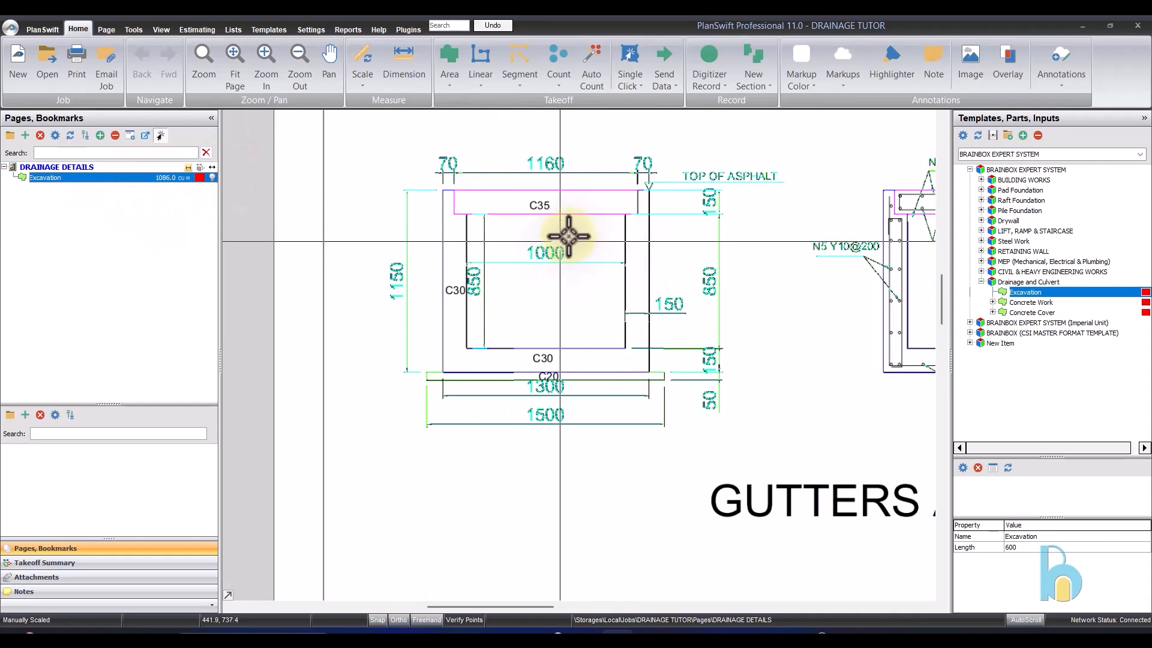
- Start a Concrete Work takeoff from the Drainage and Culvert template with a length of 600 m
{"action": "left_click", "coordinate": [1056, 300]}
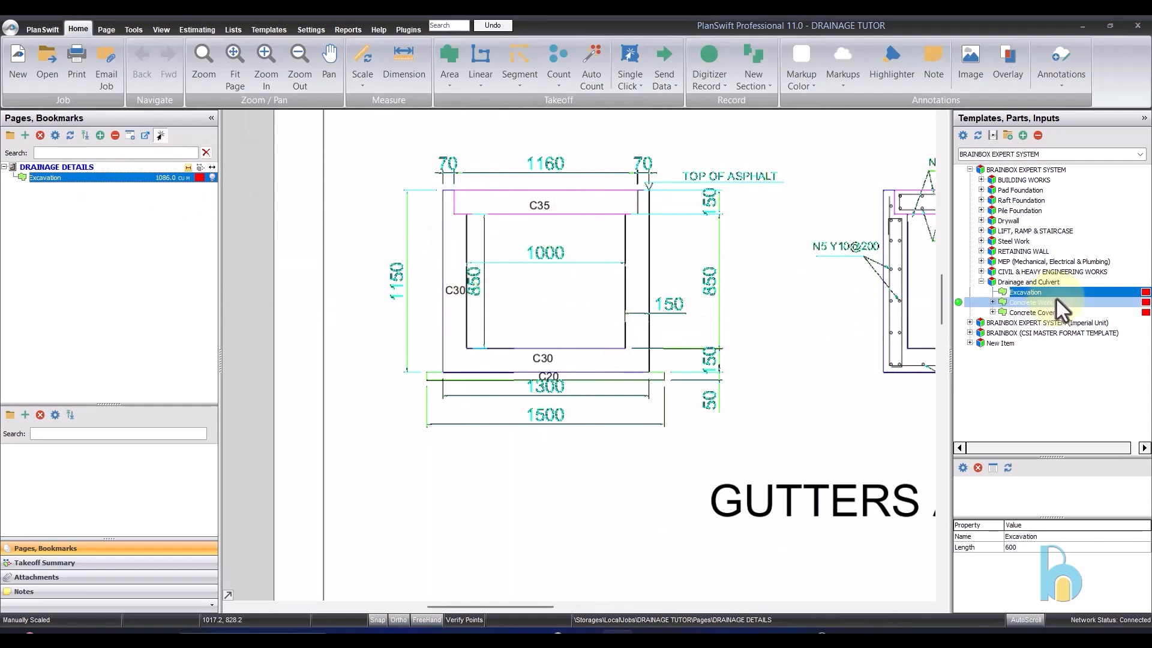
{"action": "left_click", "coordinate": [993, 302]}
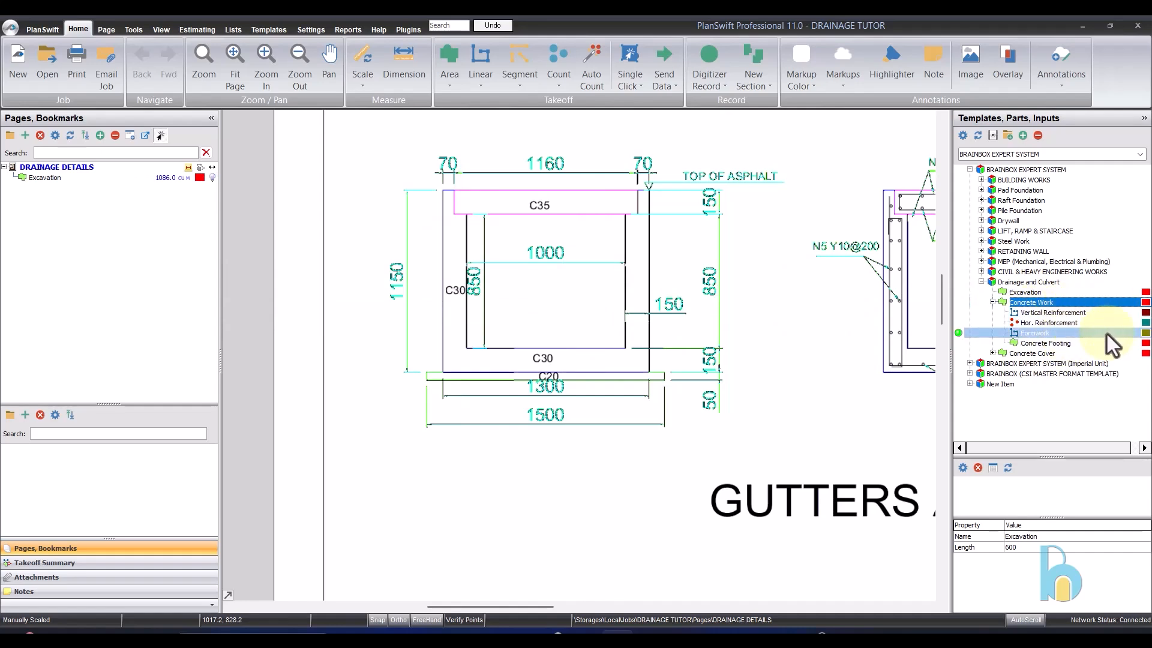
{"action": "left_click", "coordinate": [1049, 341]}
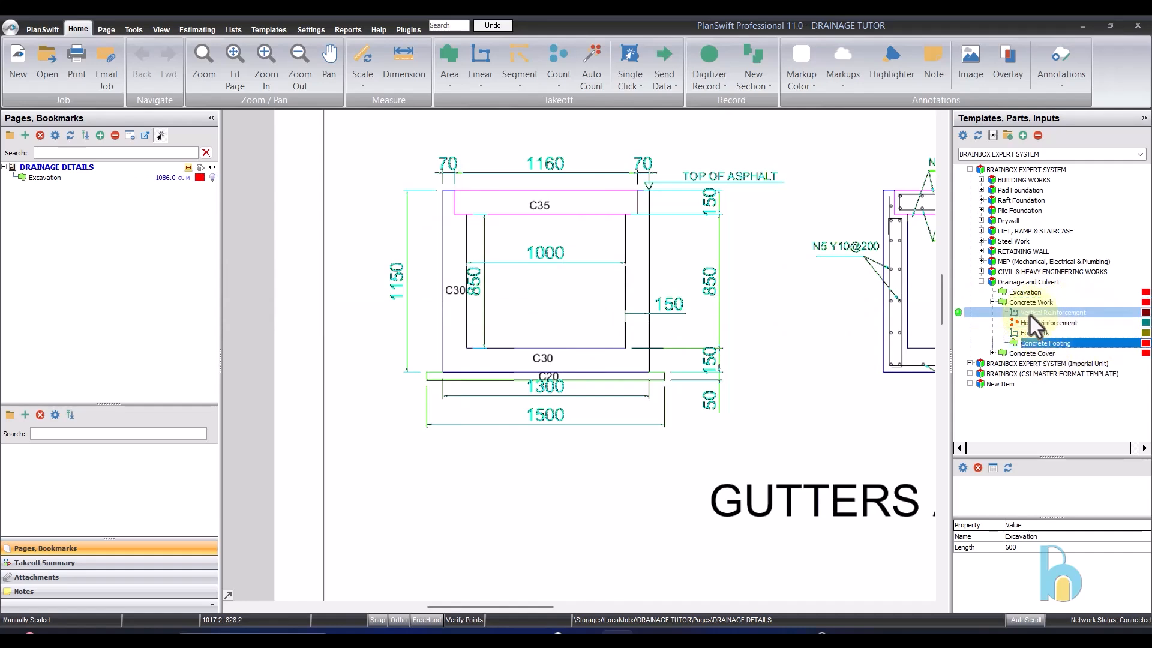
{"action": "left_click", "coordinate": [1029, 313]}
{"action": "left_click", "coordinate": [1031, 304]}
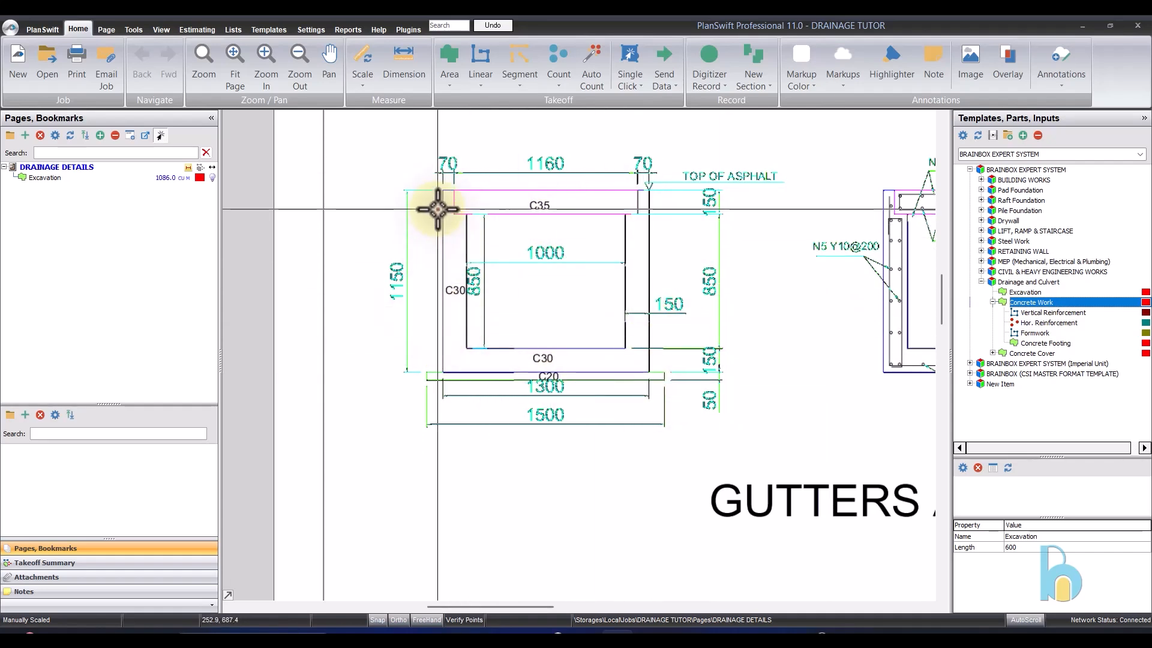
{"action": "double_click", "coordinate": [958, 303]}
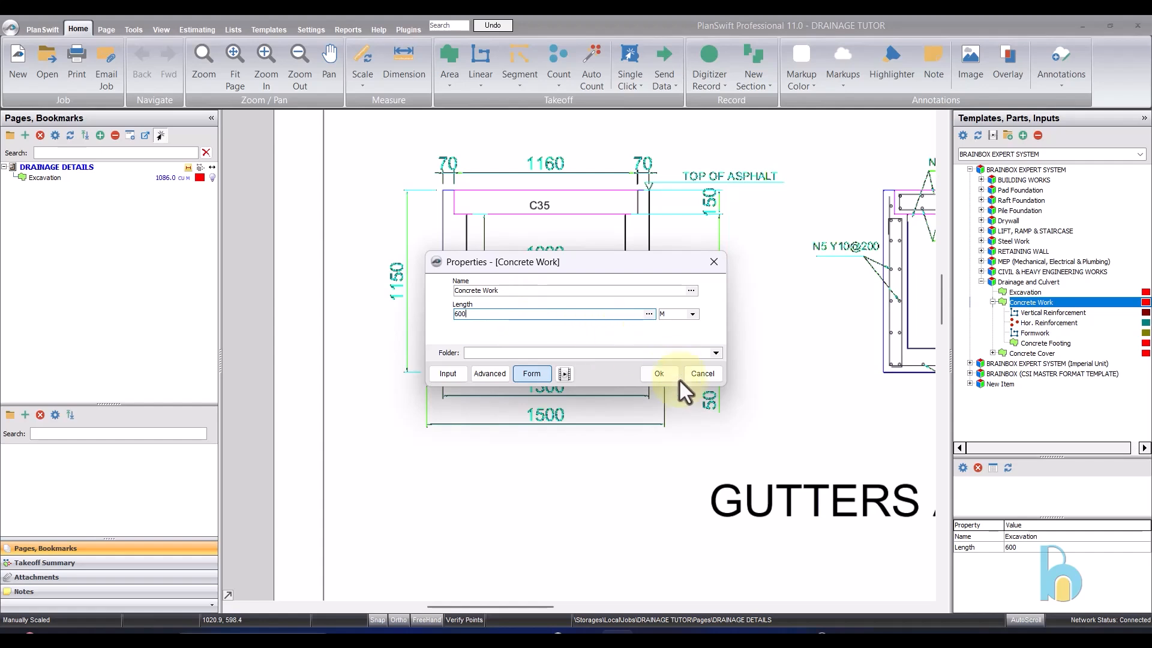
{"action": "left_click", "coordinate": [661, 373]}
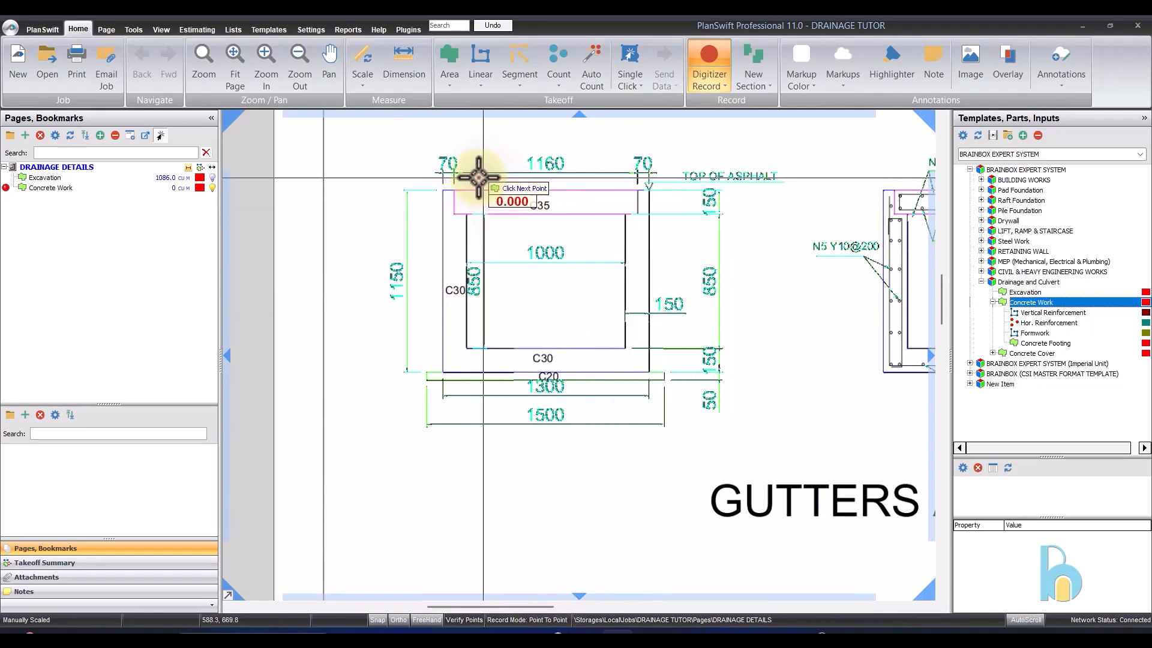
- Trace the gutter's left cover recess, the inner face of its left wall and the inner floor edge point to point
{"action": "scroll", "coordinate": [442, 203], "scroll_direction": "up", "scroll_amount": 1}
{"action": "scroll", "coordinate": [442, 203], "scroll_direction": "up", "scroll_amount": 2}
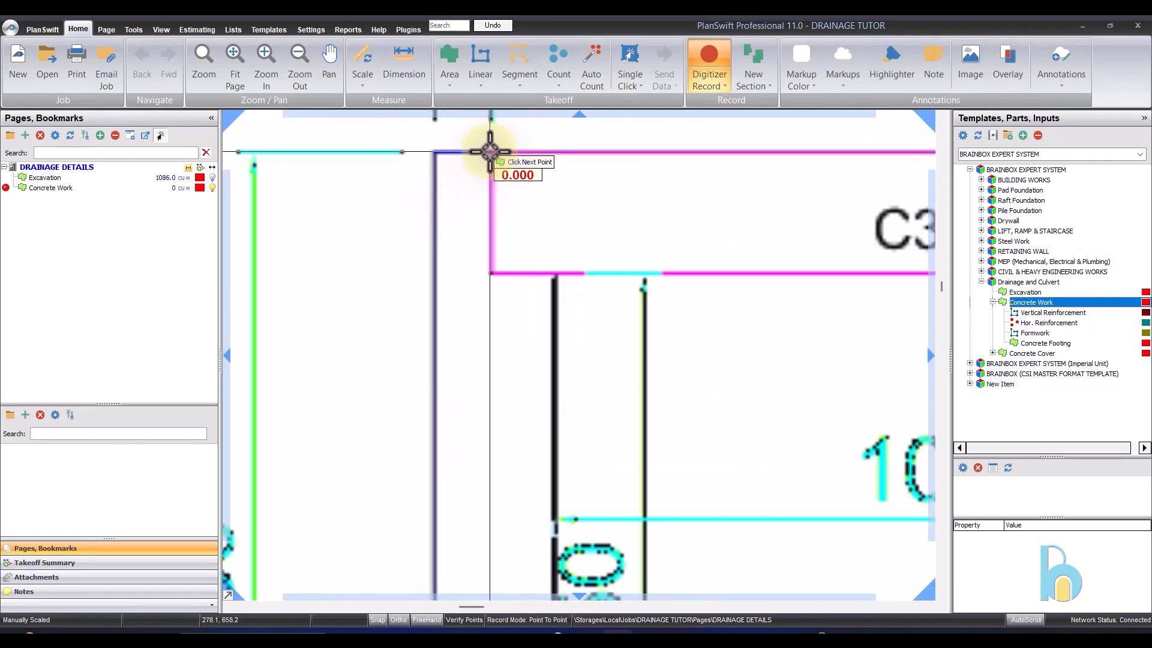
{"action": "left_click", "coordinate": [493, 274]}
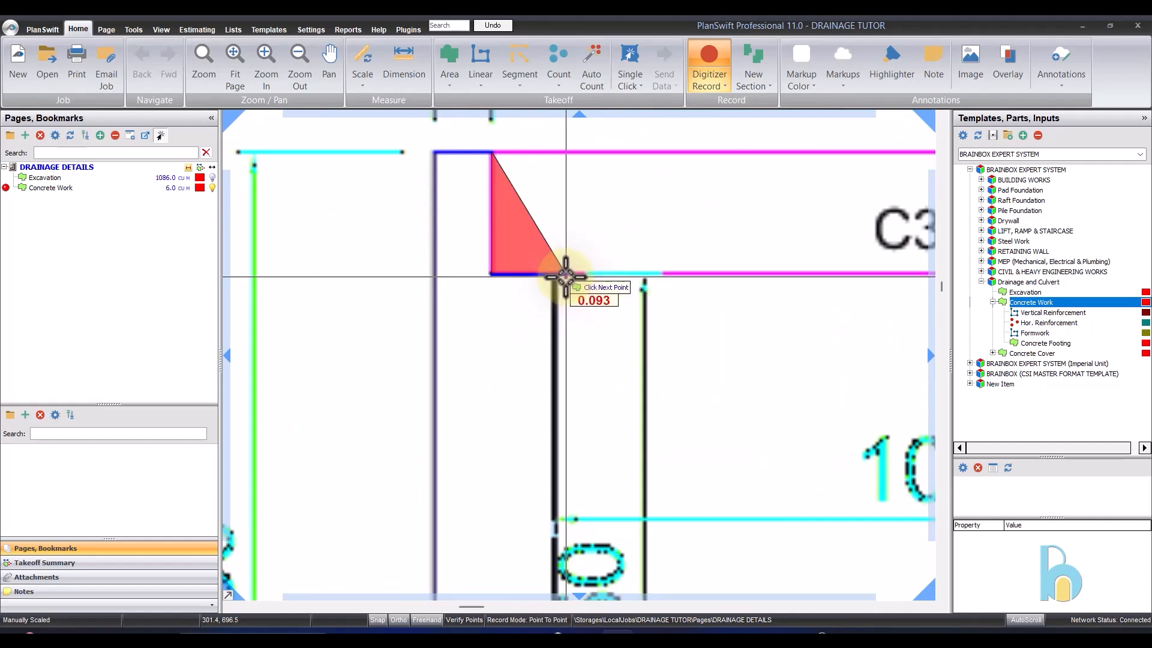
{"action": "scroll", "coordinate": [555, 275], "scroll_direction": "down", "scroll_amount": 3}
{"action": "scroll", "coordinate": [566, 416], "scroll_direction": "up", "scroll_amount": 3}
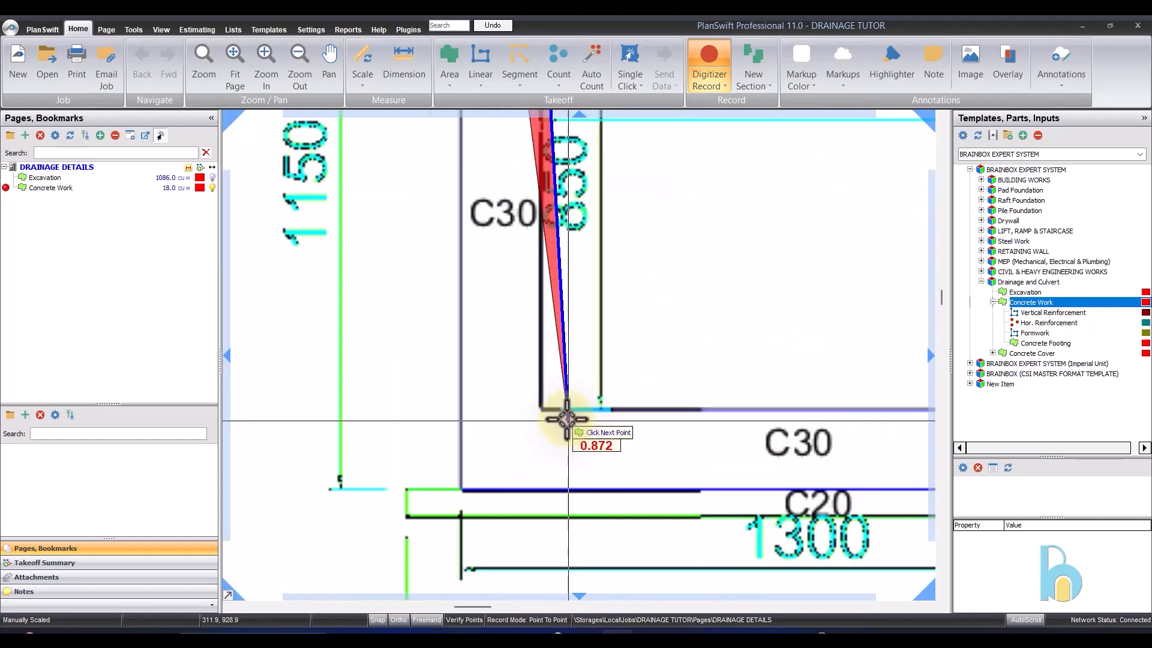
{"action": "left_click", "coordinate": [544, 408]}
{"action": "scroll", "coordinate": [728, 368], "scroll_direction": "down", "scroll_amount": 3}
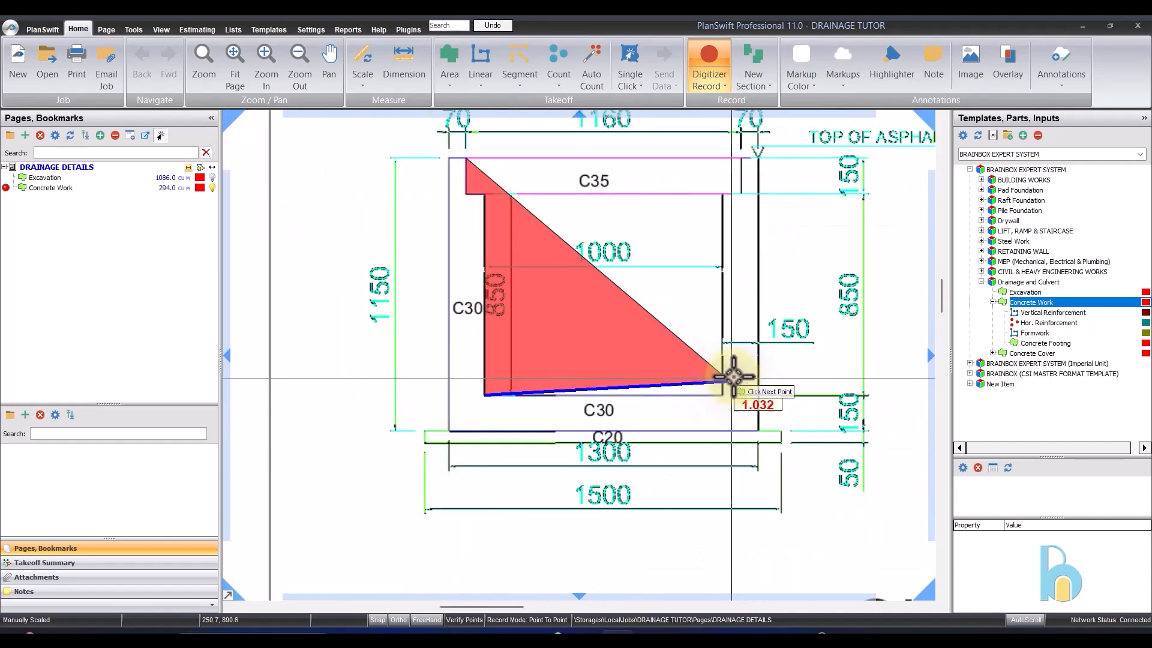
{"action": "scroll", "coordinate": [728, 398], "scroll_direction": "up", "scroll_amount": 3}
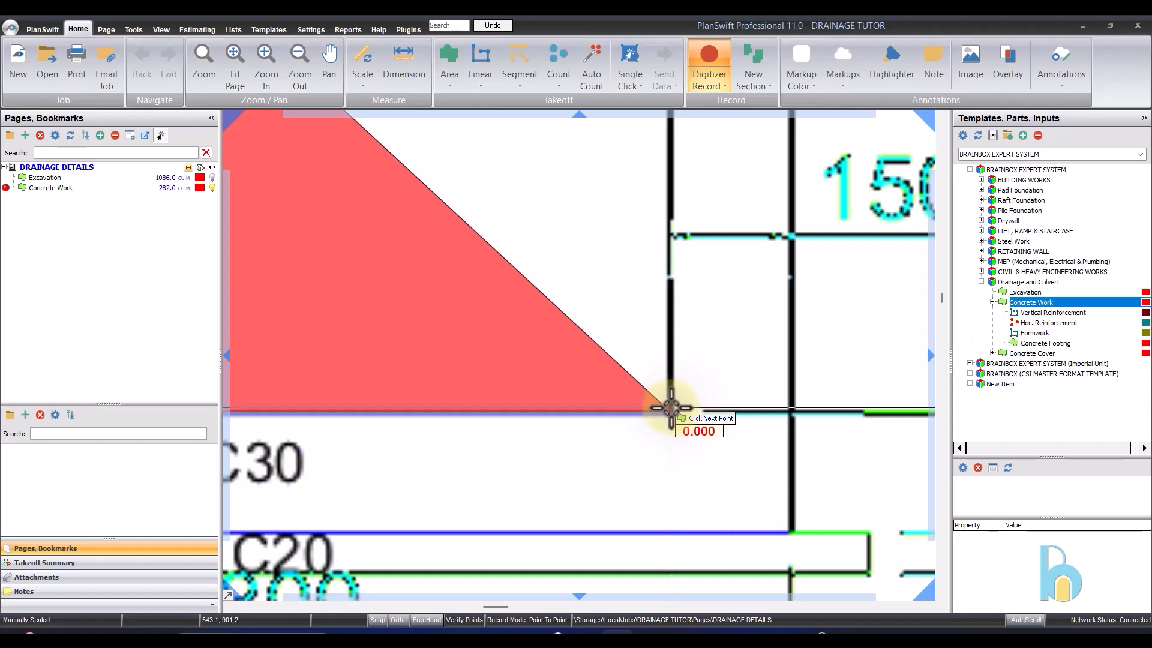
{"action": "left_click", "coordinate": [669, 405]}
- Continue the concrete outline up the inner face of the right wall and around the right cover recess to its upper corner
{"action": "scroll", "coordinate": [668, 404], "scroll_direction": "down", "scroll_amount": 3}
{"action": "scroll", "coordinate": [674, 227], "scroll_direction": "up", "scroll_amount": 3}
{"action": "left_click", "coordinate": [674, 227]}
{"action": "scroll", "coordinate": [674, 227], "scroll_direction": "up", "scroll_amount": 3}
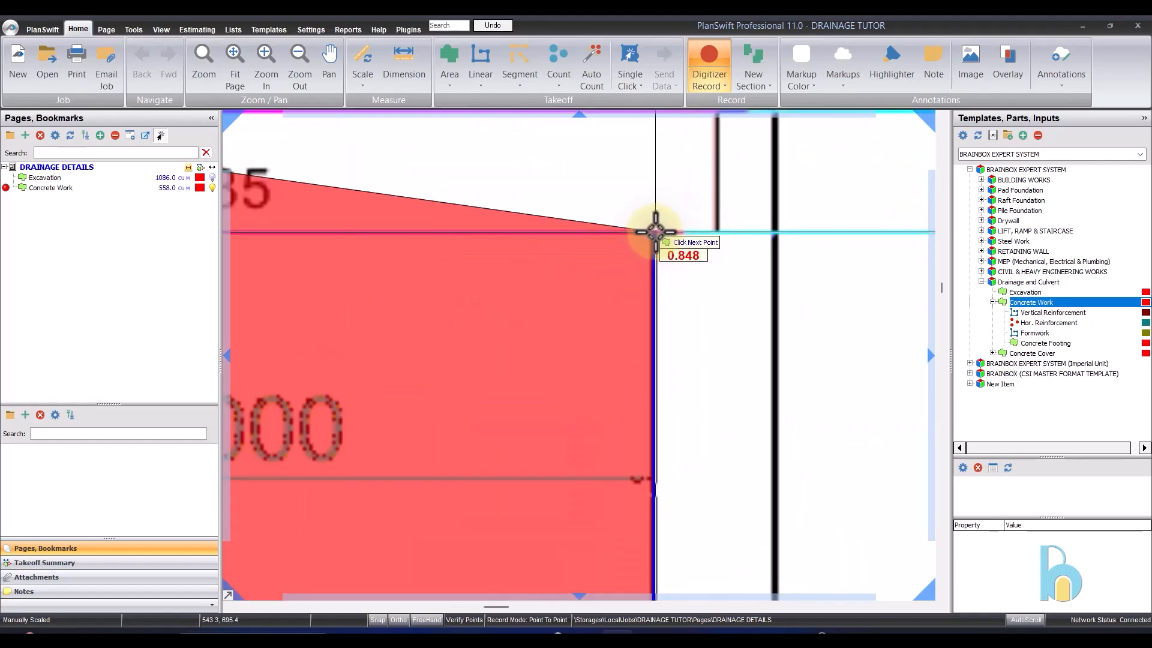
{"action": "left_click", "coordinate": [718, 235]}
{"action": "scroll", "coordinate": [719, 235], "scroll_direction": "down", "scroll_amount": 3}
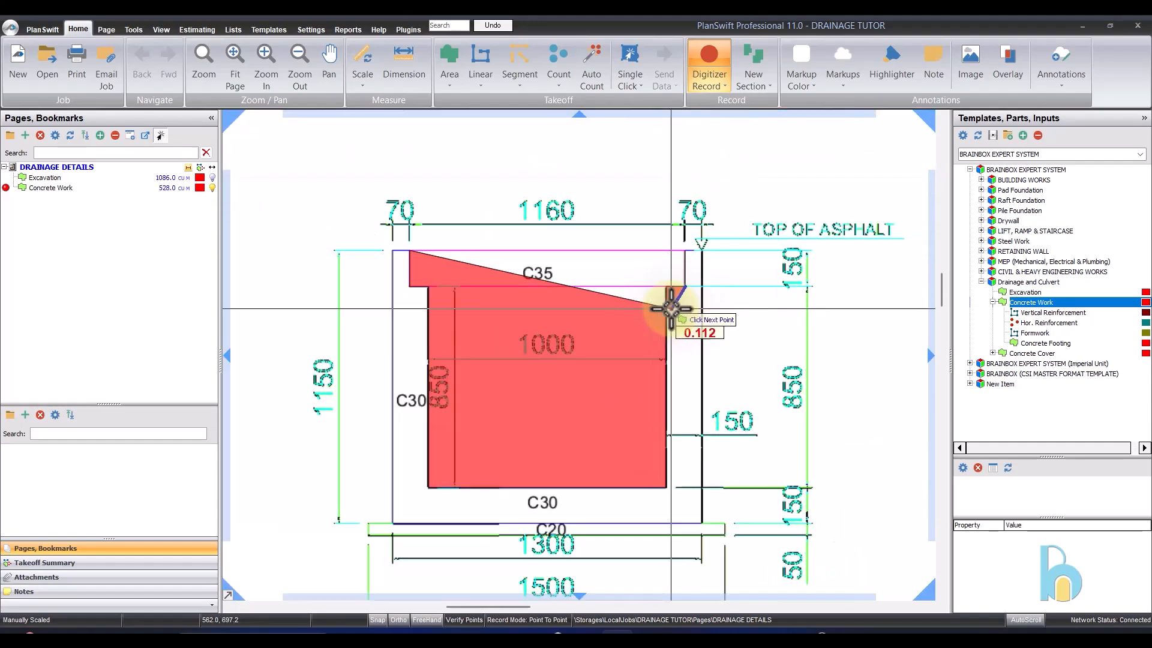
{"action": "scroll", "coordinate": [666, 306], "scroll_direction": "up", "scroll_amount": 3}
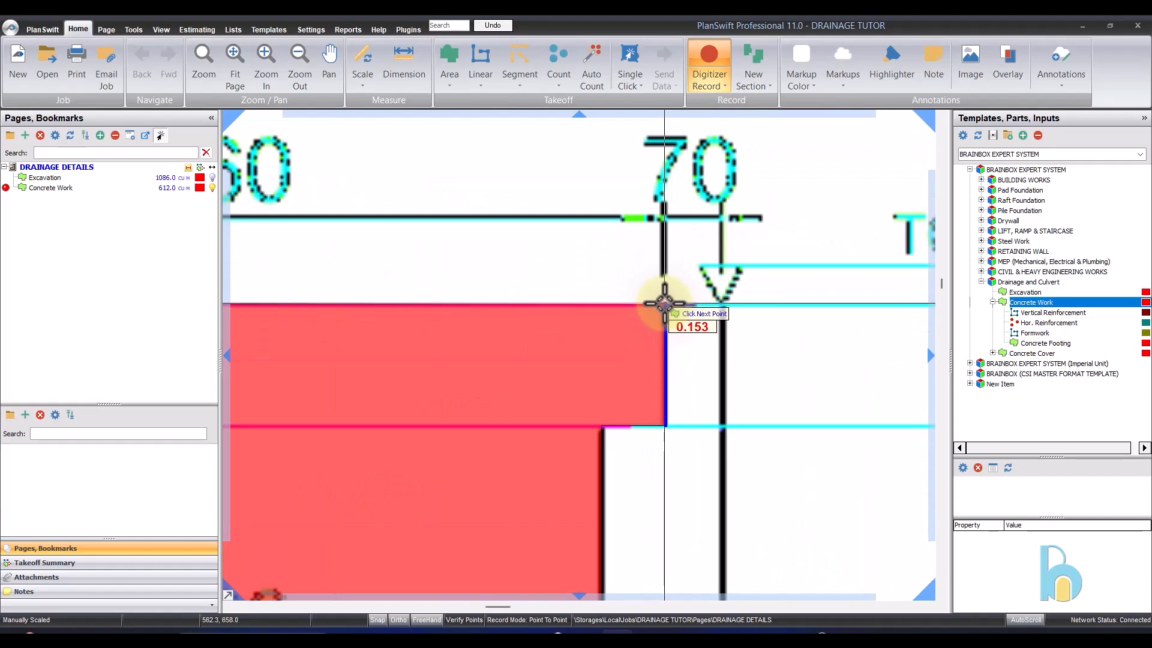
{"action": "left_click", "coordinate": [665, 304]}
{"action": "scroll", "coordinate": [720, 288], "scroll_direction": "down", "scroll_amount": 2}
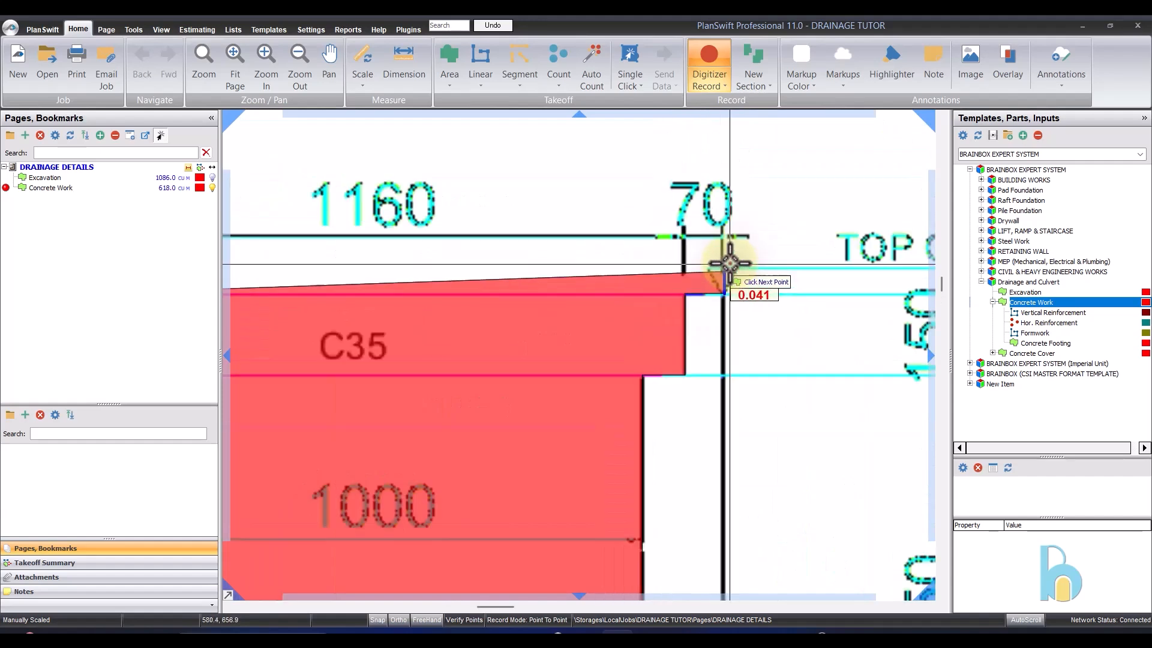
- Complete the concrete outline around the outer right wall, the C30 base's underside and the outer left wall
{"action": "left_click", "coordinate": [729, 263]}
{"action": "scroll", "coordinate": [729, 263], "scroll_direction": "down", "scroll_amount": 3}
{"action": "scroll", "coordinate": [727, 381], "scroll_direction": "up", "scroll_amount": 4}
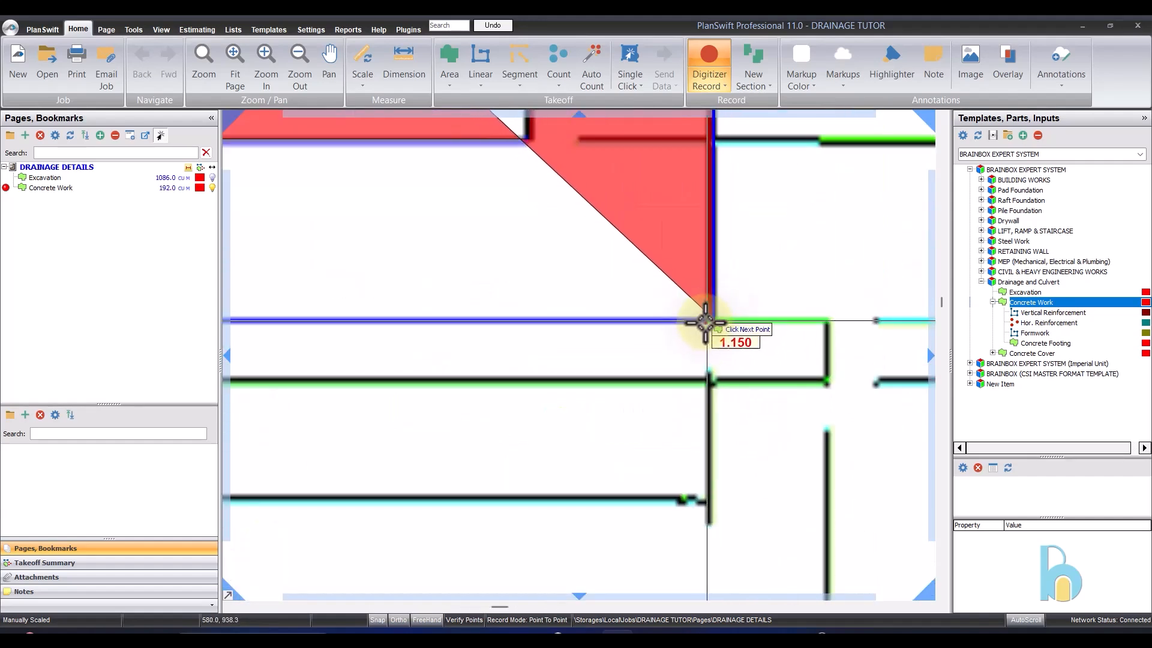
{"action": "left_click", "coordinate": [711, 320]}
{"action": "scroll", "coordinate": [712, 318], "scroll_direction": "down", "scroll_amount": 5}
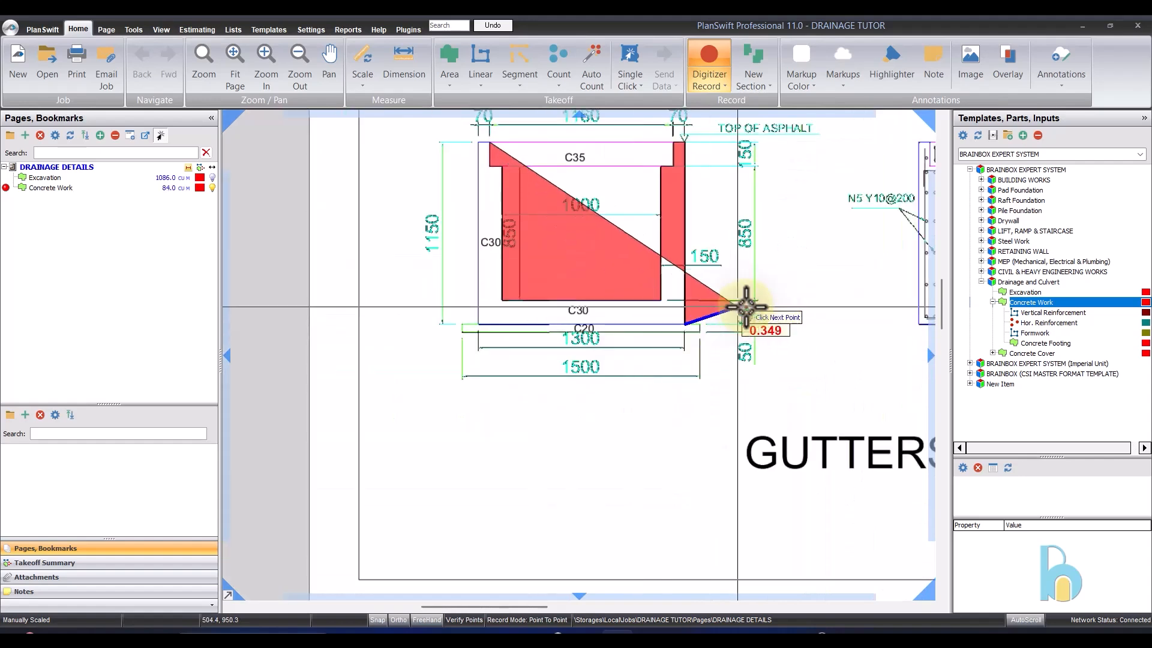
{"action": "scroll", "coordinate": [463, 326], "scroll_direction": "up", "scroll_amount": 5}
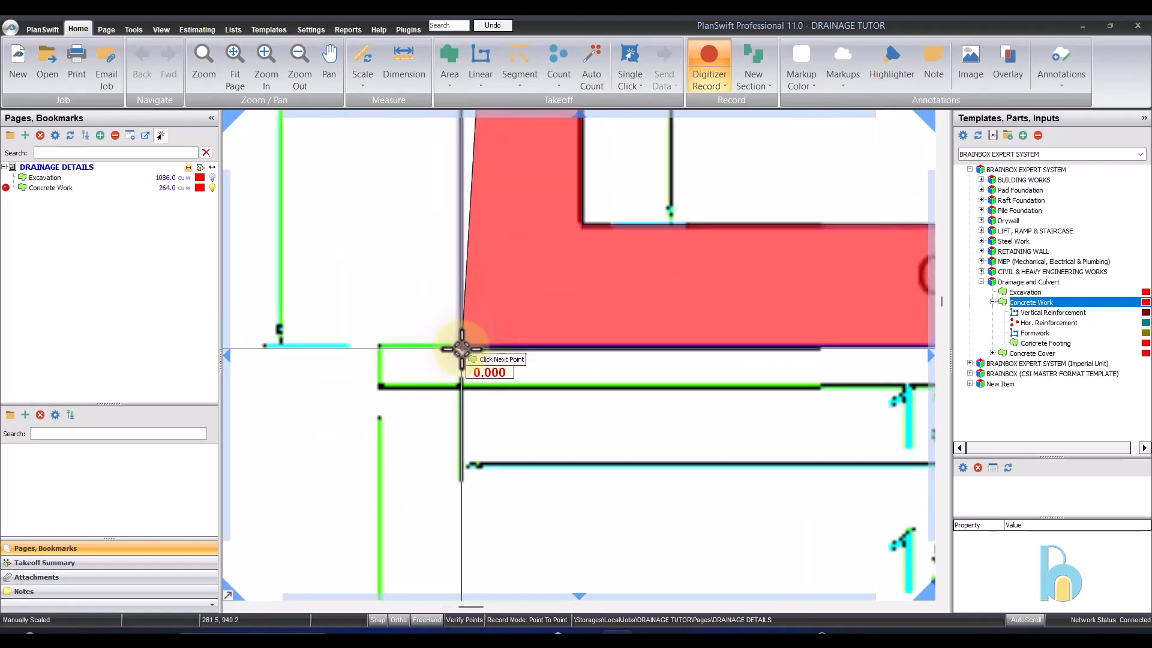
{"action": "scroll", "coordinate": [462, 348], "scroll_direction": "down", "scroll_amount": 5}
{"action": "scroll", "coordinate": [502, 237], "scroll_direction": "up", "scroll_amount": 5}
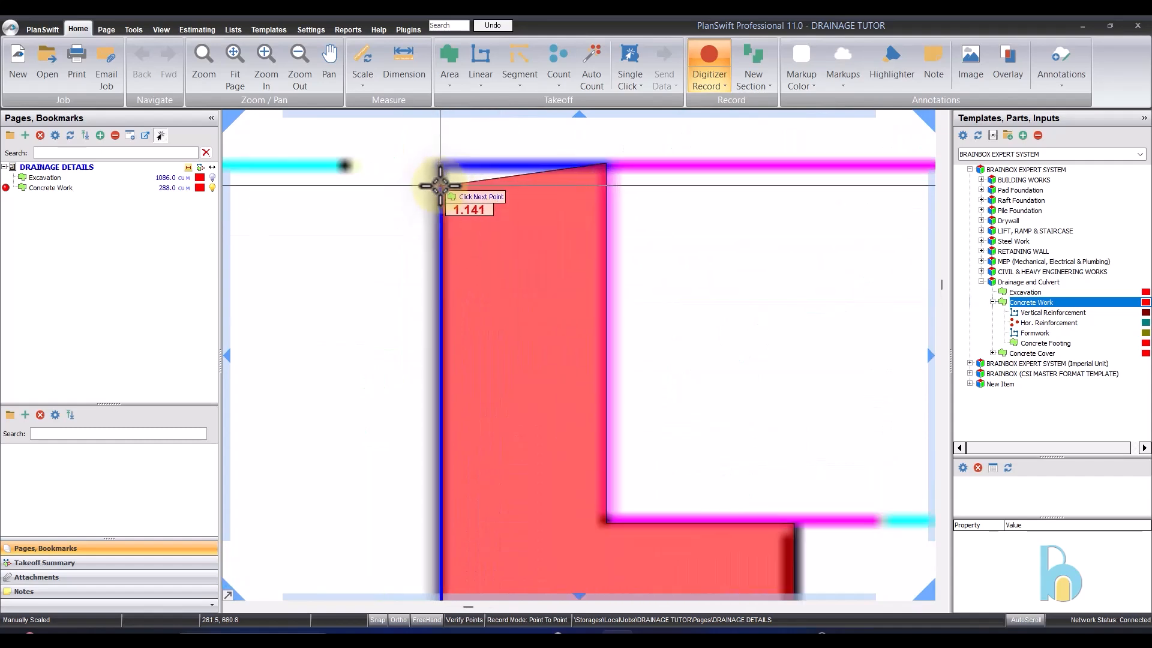
{"action": "left_click", "coordinate": [440, 162]}
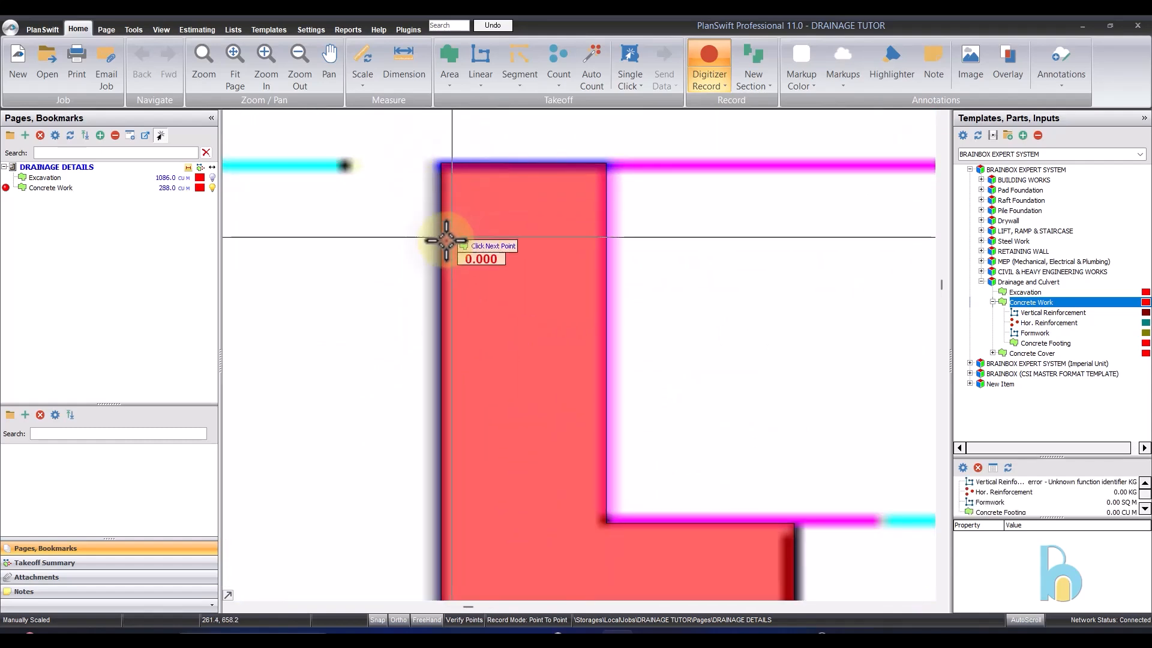
- Stop recording the gutter concrete section and select the Concrete Work takeoff to review its quantity
{"action": "scroll", "coordinate": [646, 198], "scroll_direction": "down", "scroll_amount": 5}
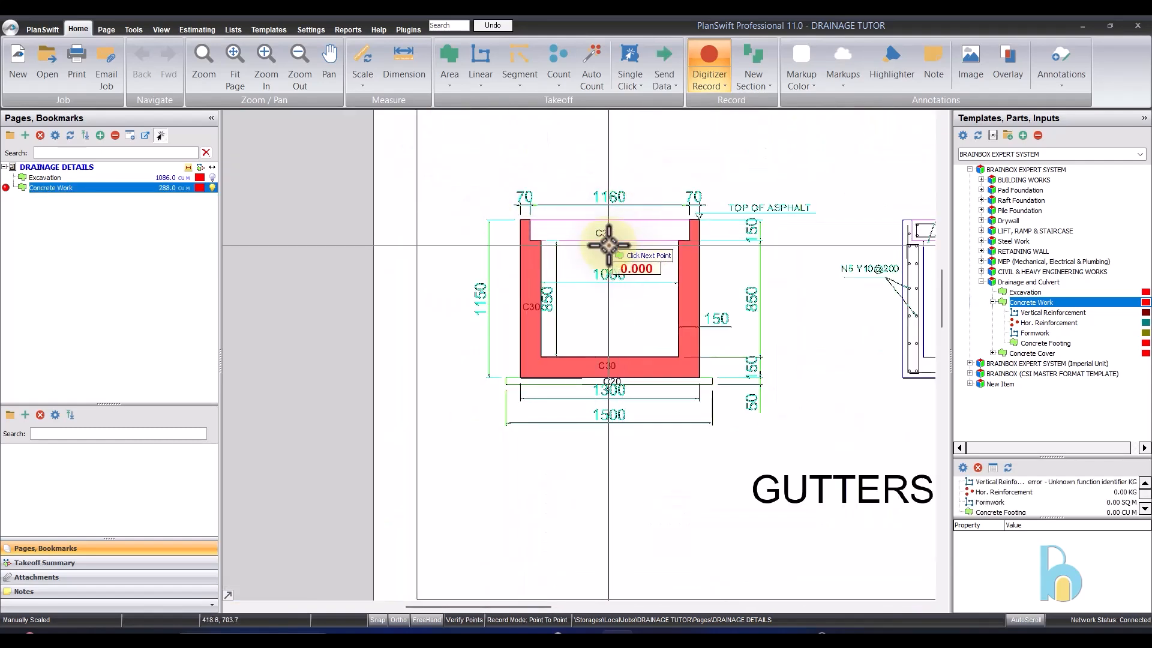
{"action": "right_click", "coordinate": [591, 266]}
{"action": "left_click", "coordinate": [656, 283]}
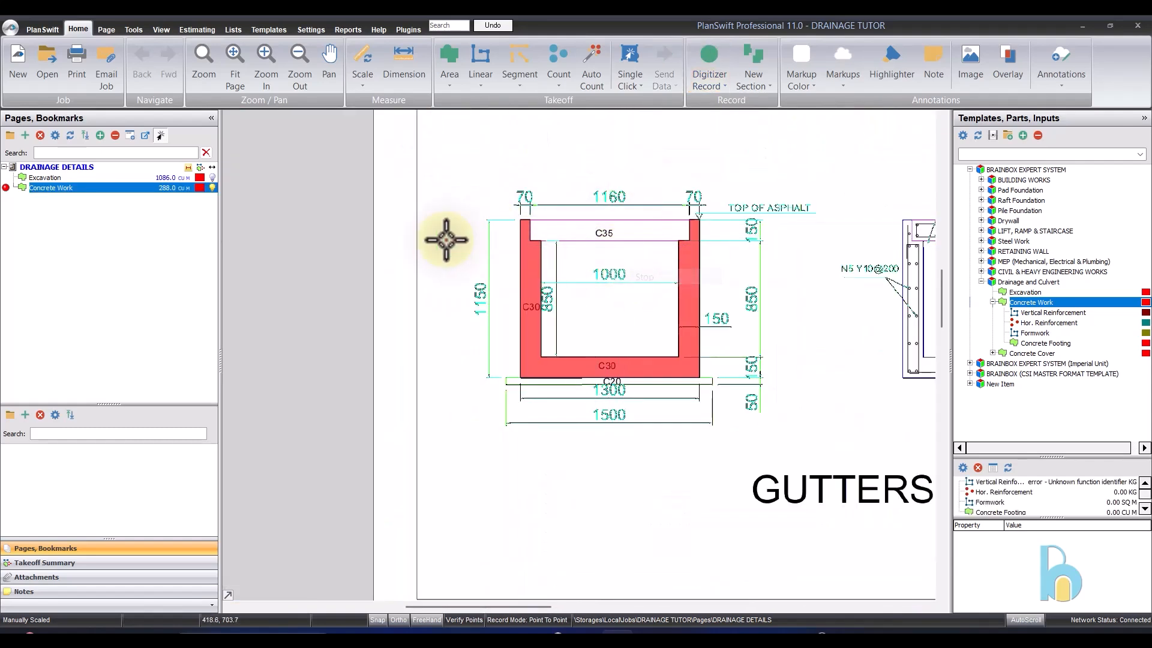
{"action": "left_click", "coordinate": [146, 190]}
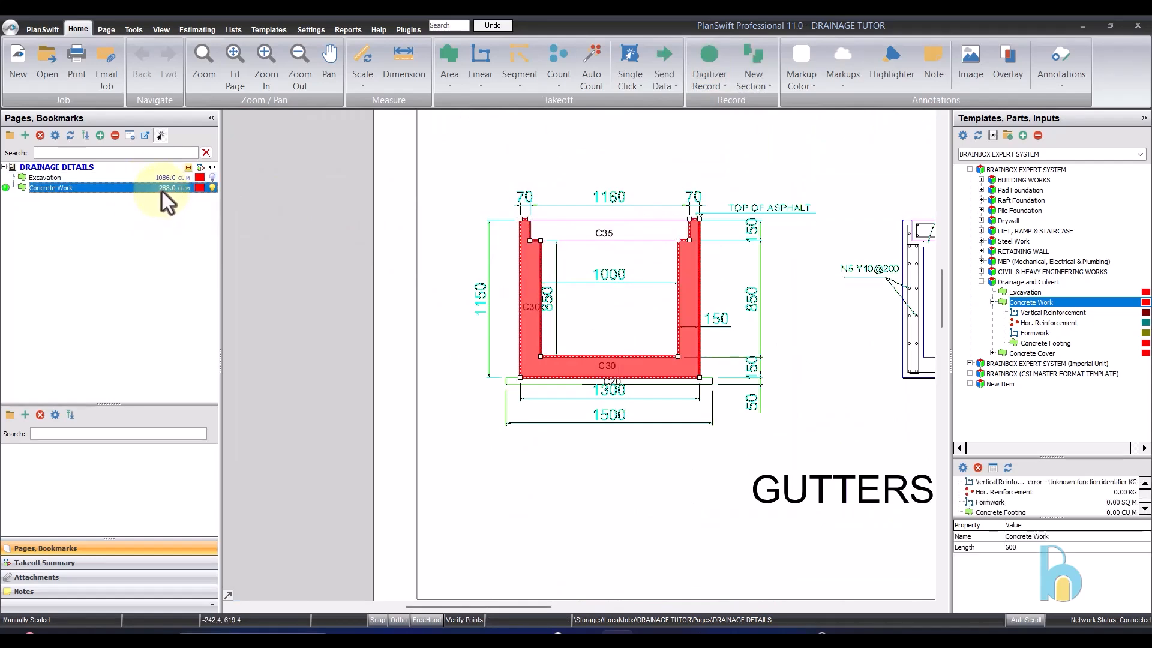
- Deselect the concrete section, show the Takeoff Summary with more width for its entries, and select Vertical Reinforcement under Concrete Work
{"action": "left_click", "coordinate": [775, 260]}
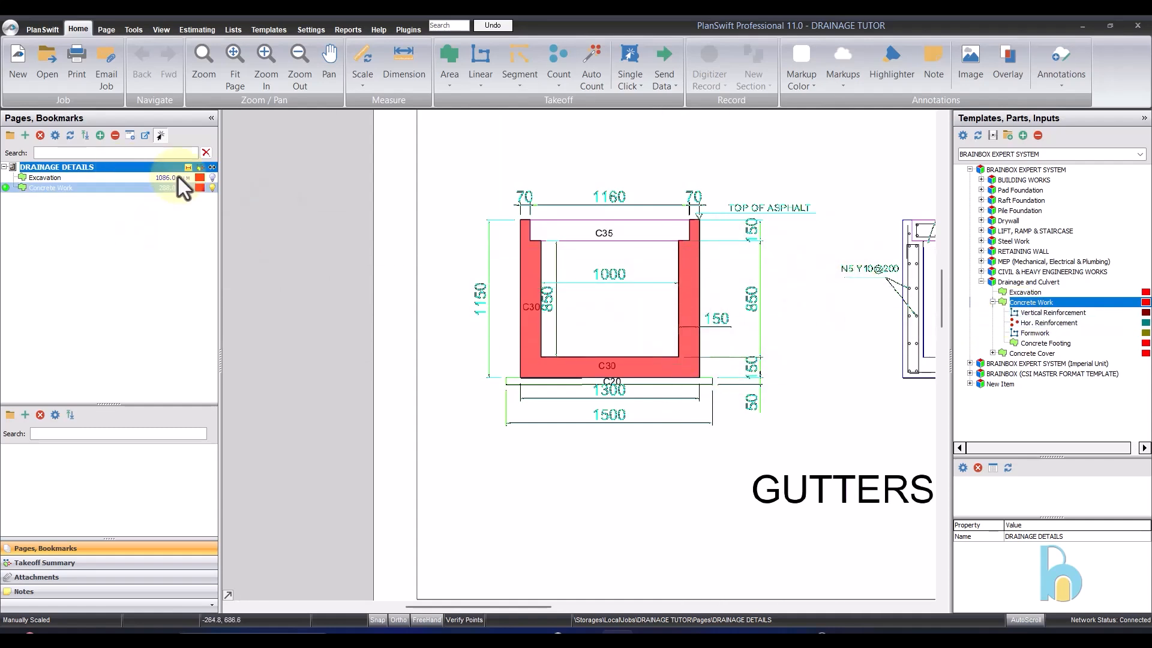
{"action": "left_click", "coordinate": [146, 562]}
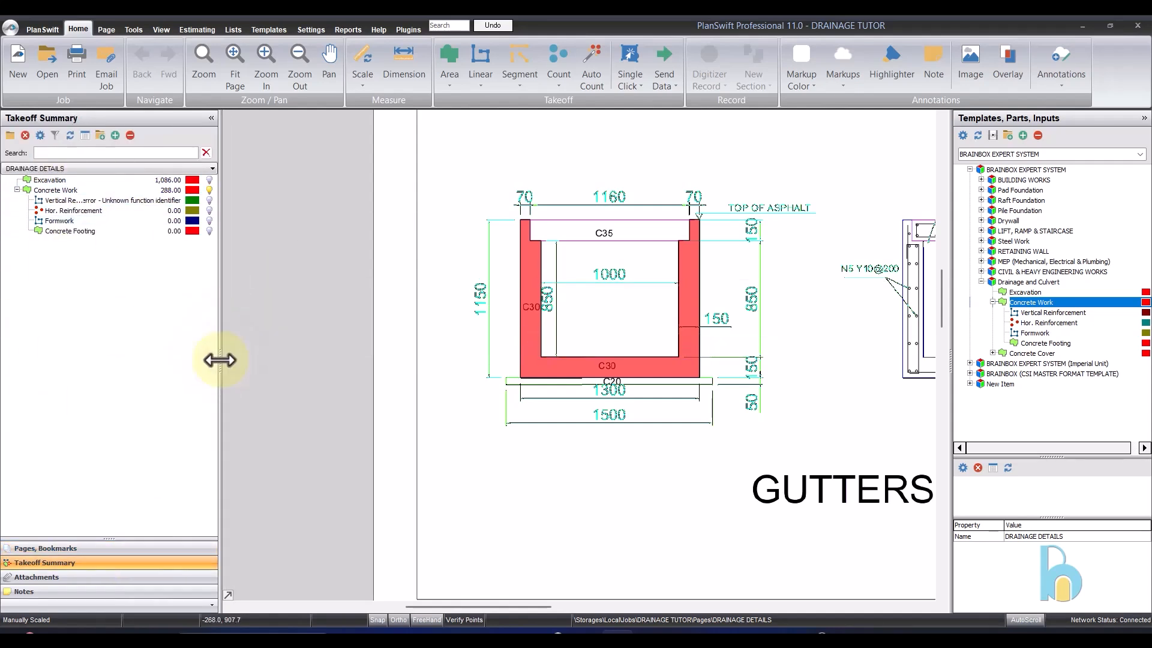
{"action": "left_click_drag", "start_coordinate": [220, 360], "coordinate": [248, 360]}
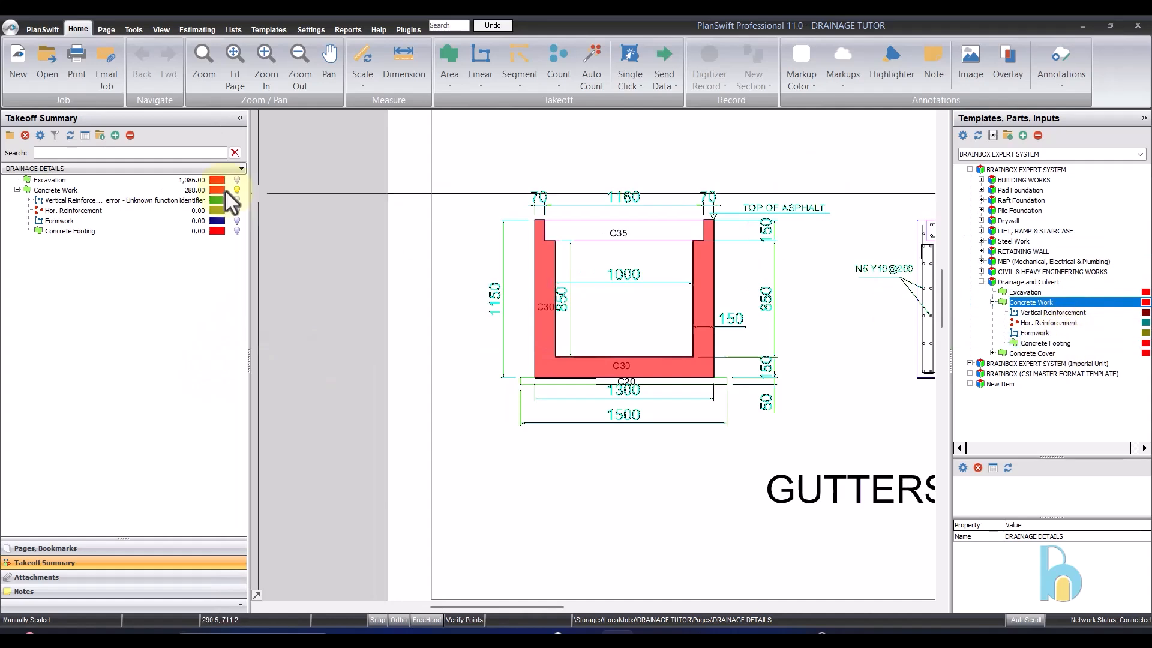
{"action": "left_click", "coordinate": [99, 202]}
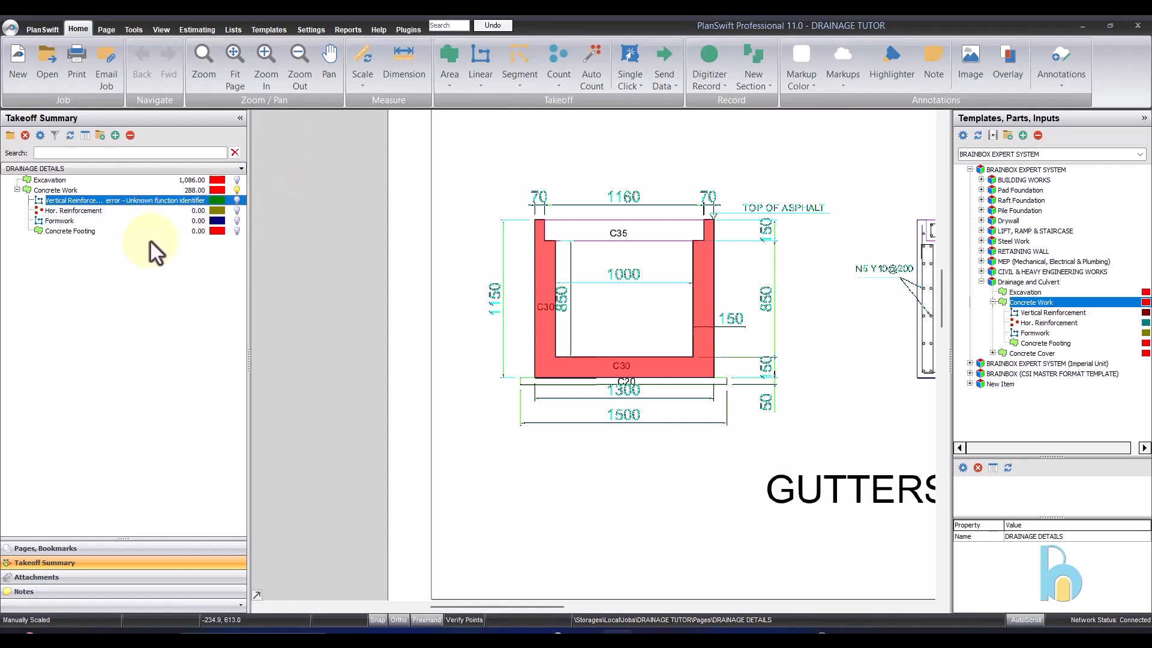
- Record the C20 layer beneath the gutter under Concrete Footing as a box spanning opposite corners, and stop recording
{"action": "left_click", "coordinate": [88, 231]}
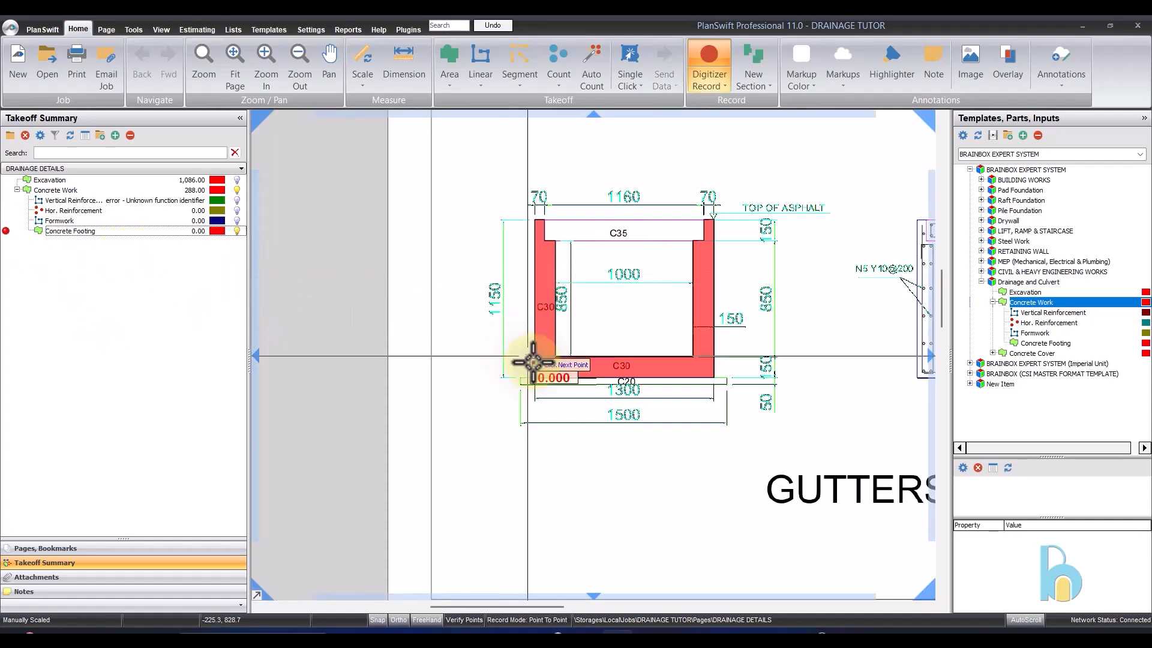
{"action": "scroll", "coordinate": [522, 388], "scroll_direction": "up", "scroll_amount": 3}
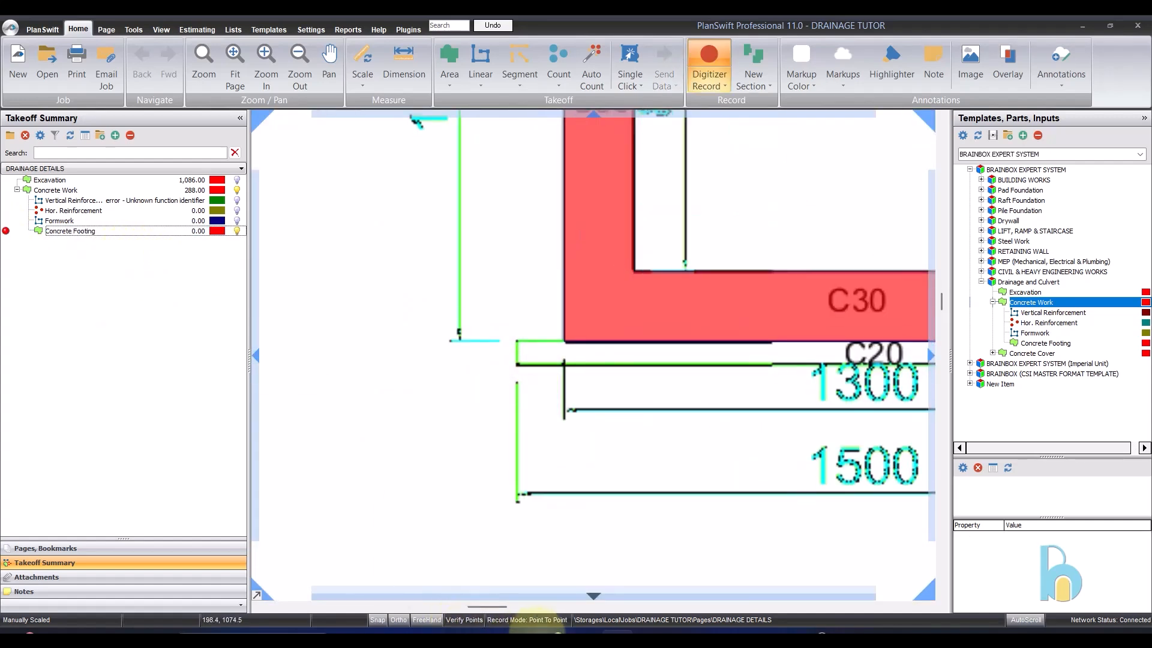
{"action": "scroll", "coordinate": [528, 322], "scroll_direction": "down", "scroll_amount": 2}
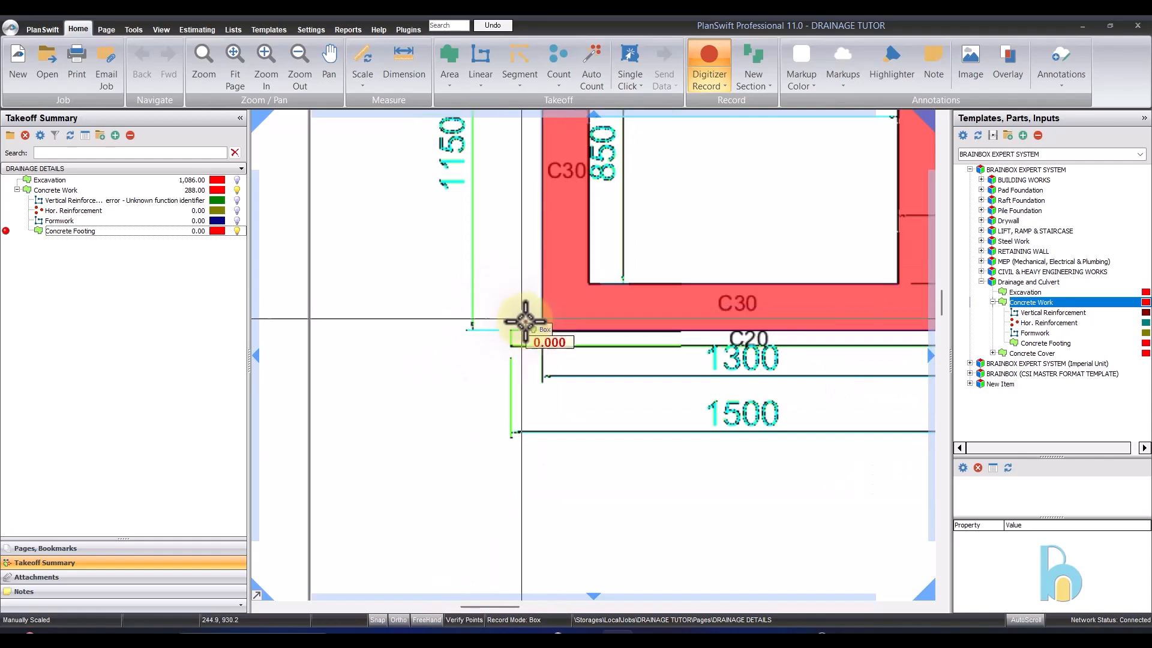
{"action": "scroll", "coordinate": [481, 336], "scroll_direction": "up", "scroll_amount": 4}
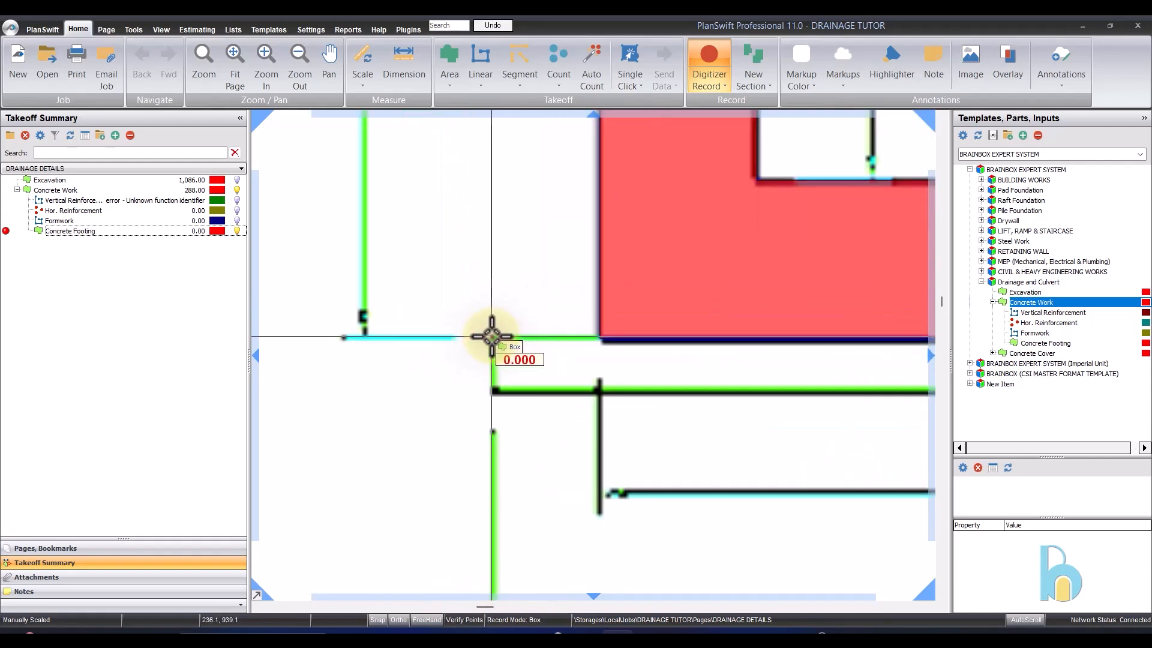
{"action": "left_click", "coordinate": [492, 337]}
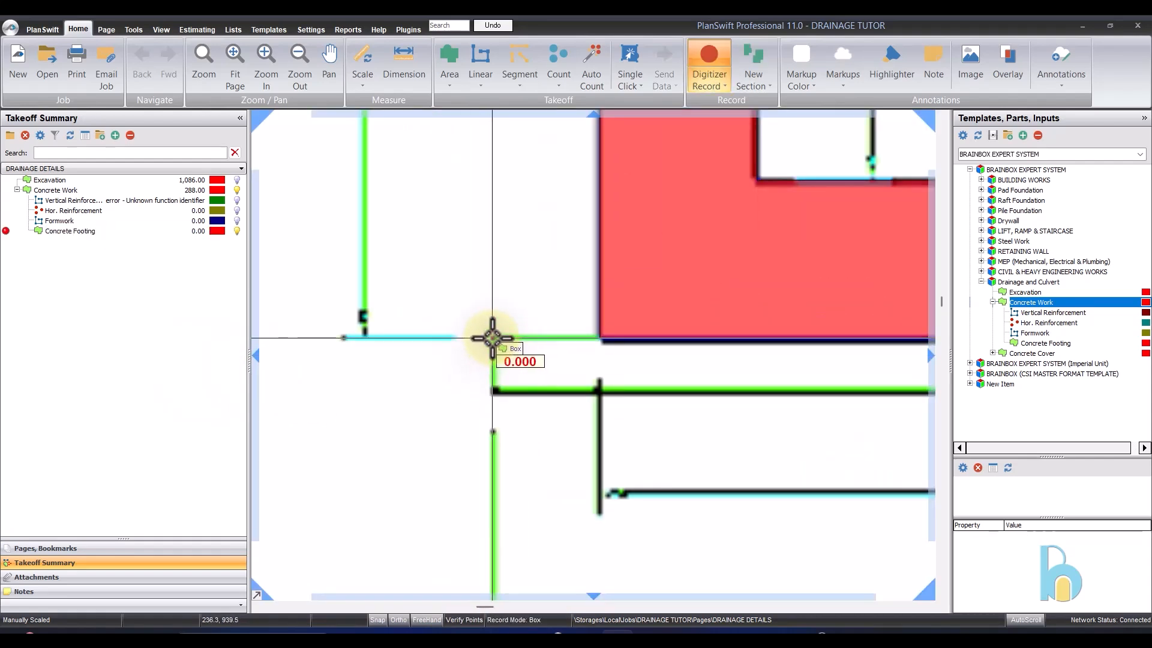
{"action": "scroll", "coordinate": [301, 361], "scroll_direction": "down", "scroll_amount": 2}
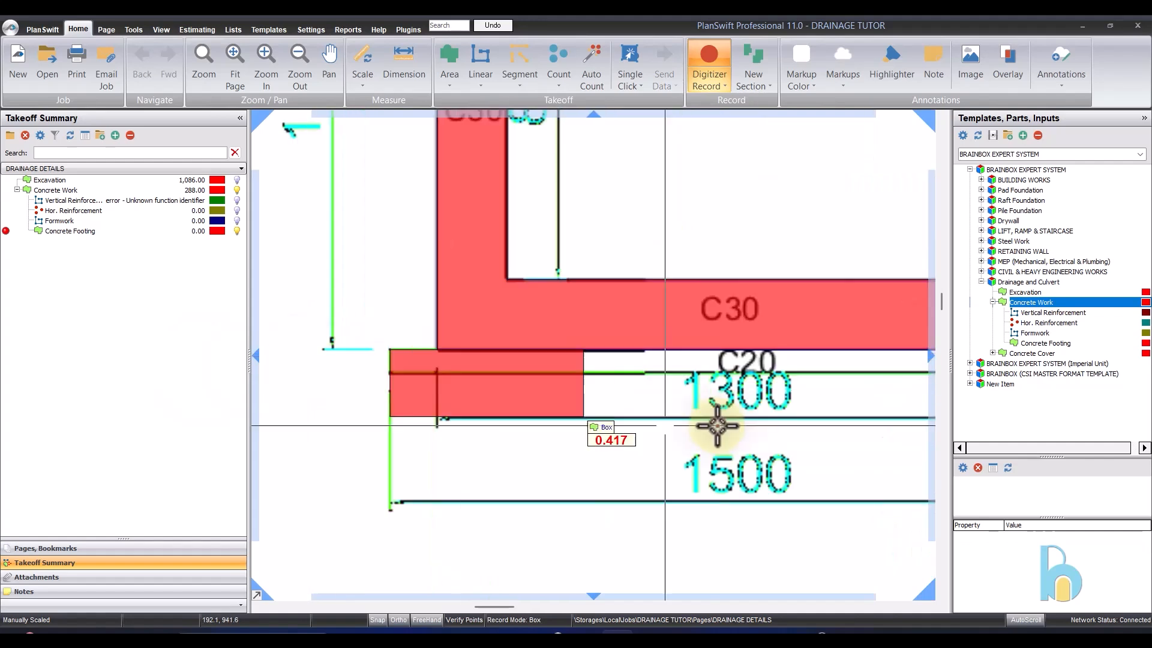
{"action": "scroll", "coordinate": [480, 335], "scroll_direction": "down", "scroll_amount": 2}
{"action": "scroll", "coordinate": [772, 355], "scroll_direction": "up", "scroll_amount": 5}
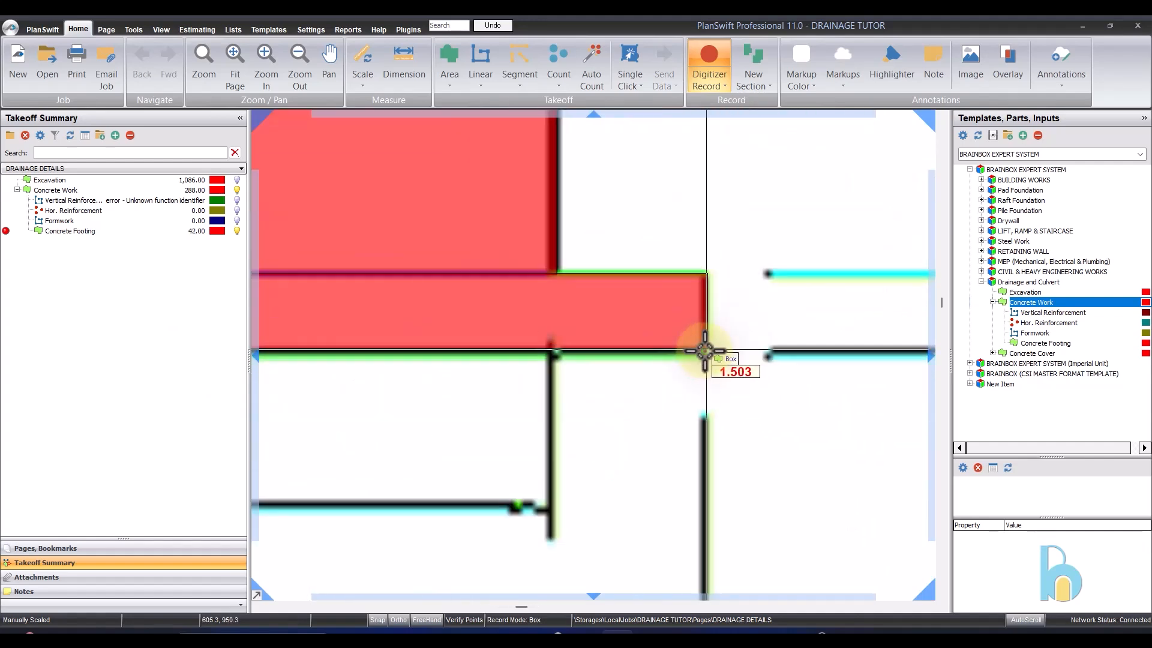
{"action": "left_click", "coordinate": [705, 352]}
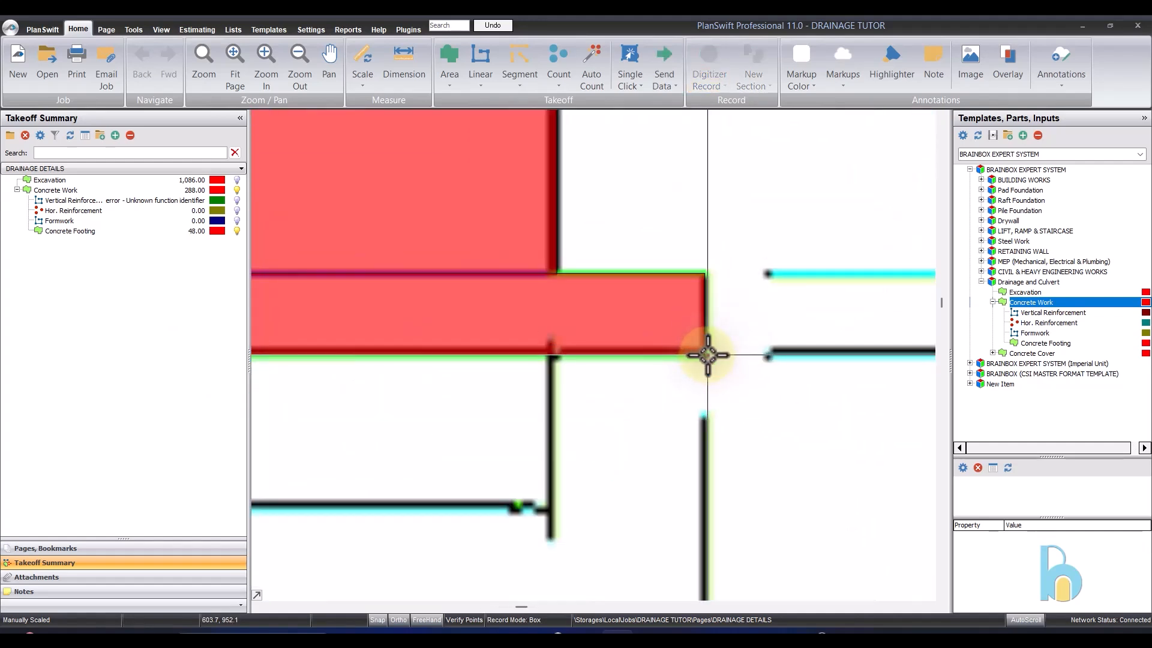
{"action": "scroll", "coordinate": [705, 354], "scroll_direction": "down", "scroll_amount": 5}
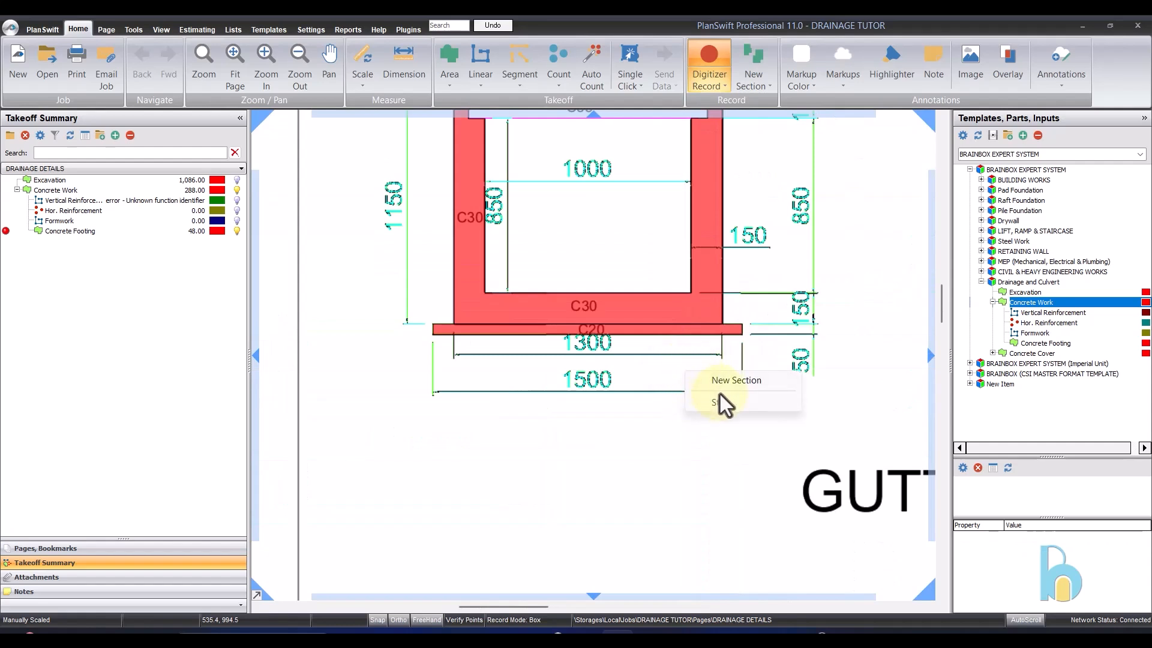
{"action": "key", "text": "Escape"}
- Review the Concrete Footing and Concrete Work quantities and check the footing's length in its properties without changing it
{"action": "left_click", "coordinate": [183, 229]}
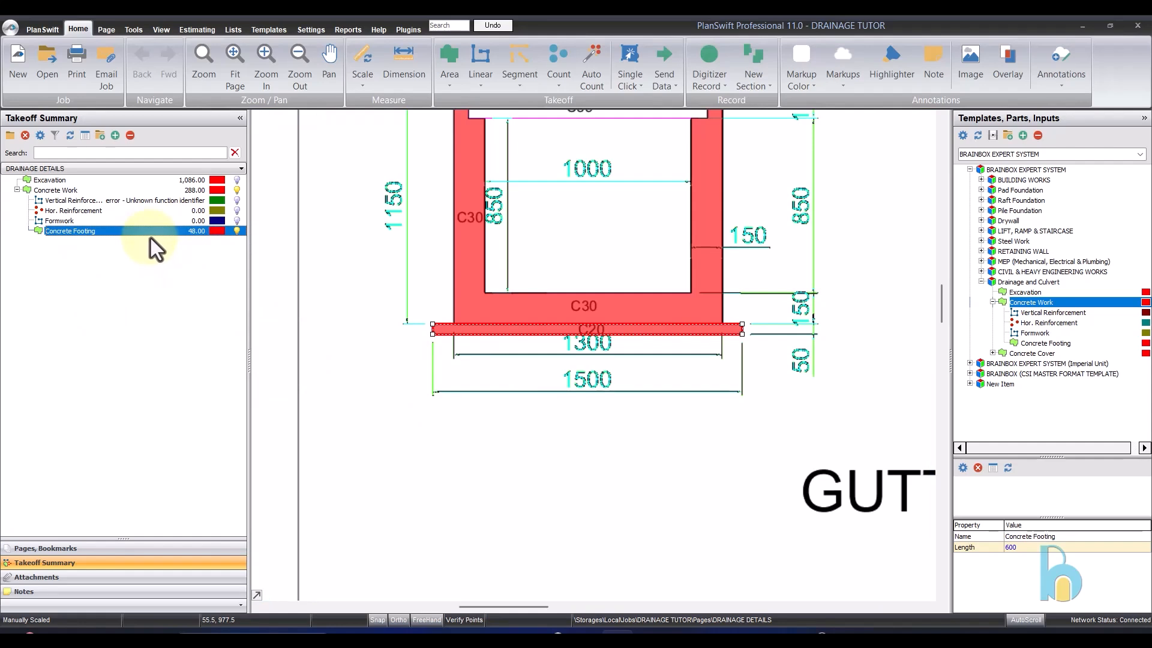
{"action": "left_click", "coordinate": [82, 189]}
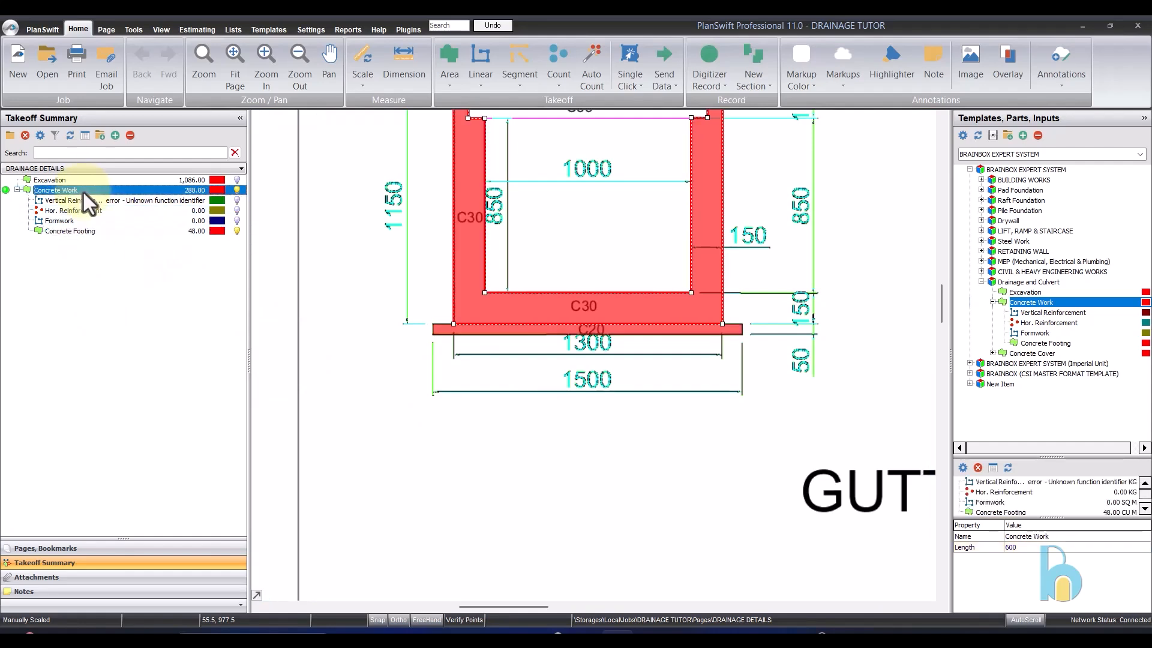
{"action": "double_click", "coordinate": [113, 230]}
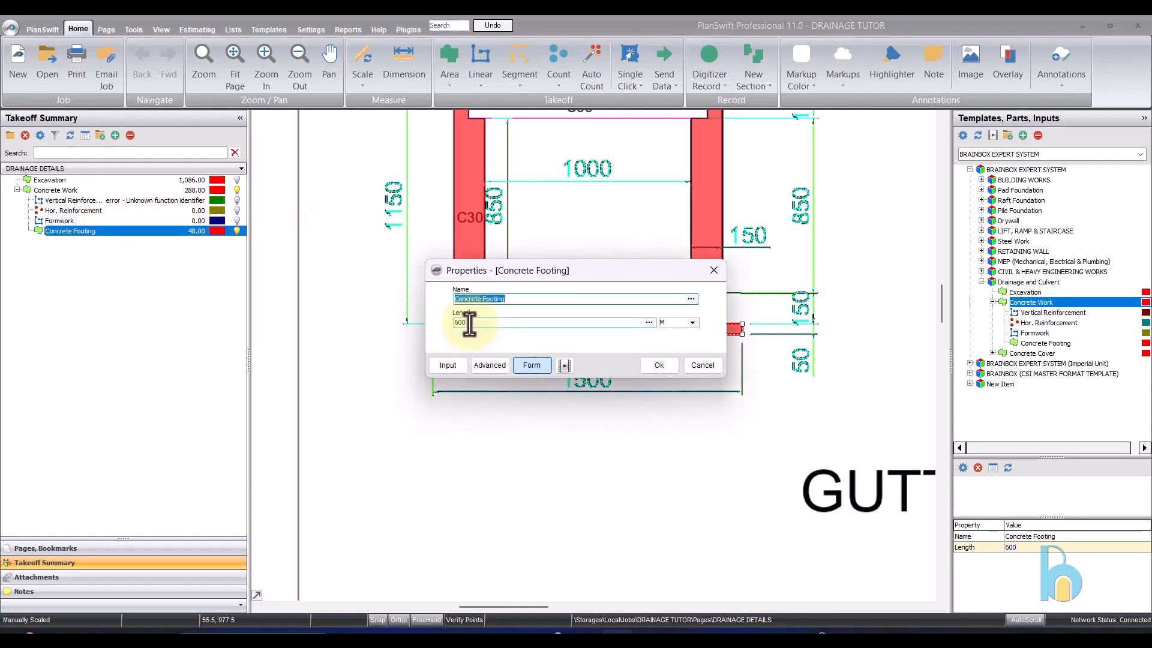
{"action": "left_click", "coordinate": [701, 365]}
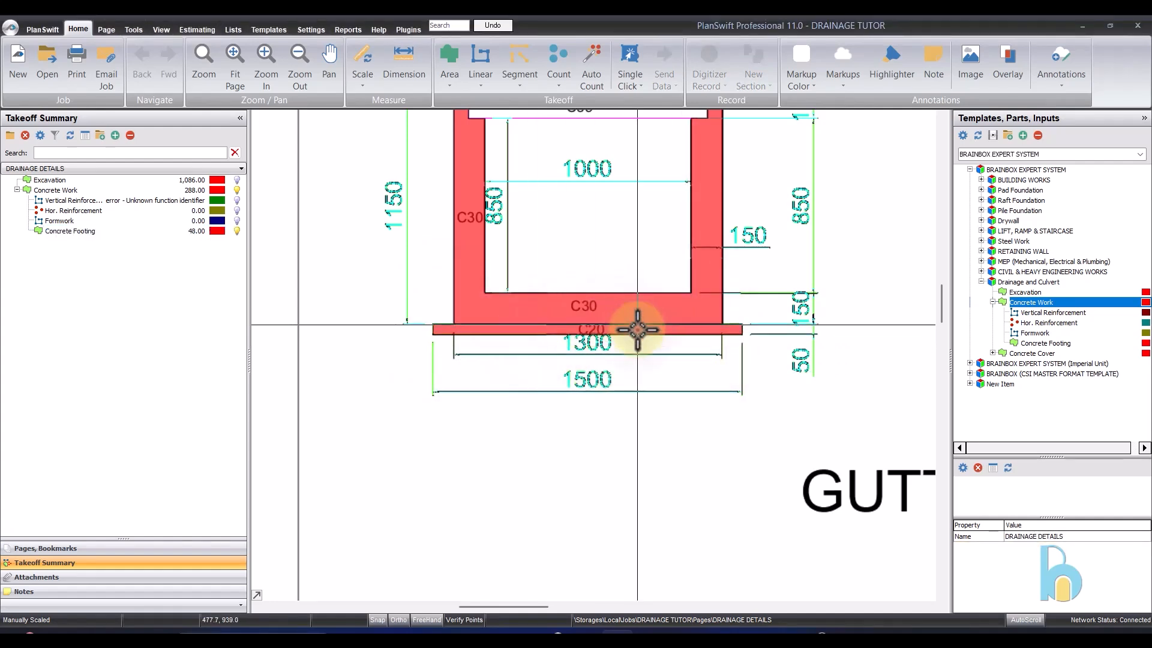
- Examine the gutter's concrete section and the adjoining reinforcement section of the gutter and cover
{"action": "scroll", "coordinate": [638, 330], "scroll_direction": "down", "scroll_amount": 2}
{"action": "scroll", "coordinate": [566, 265], "scroll_direction": "up", "scroll_amount": 3}
{"action": "scroll", "coordinate": [604, 291], "scroll_direction": "down", "scroll_amount": 1}
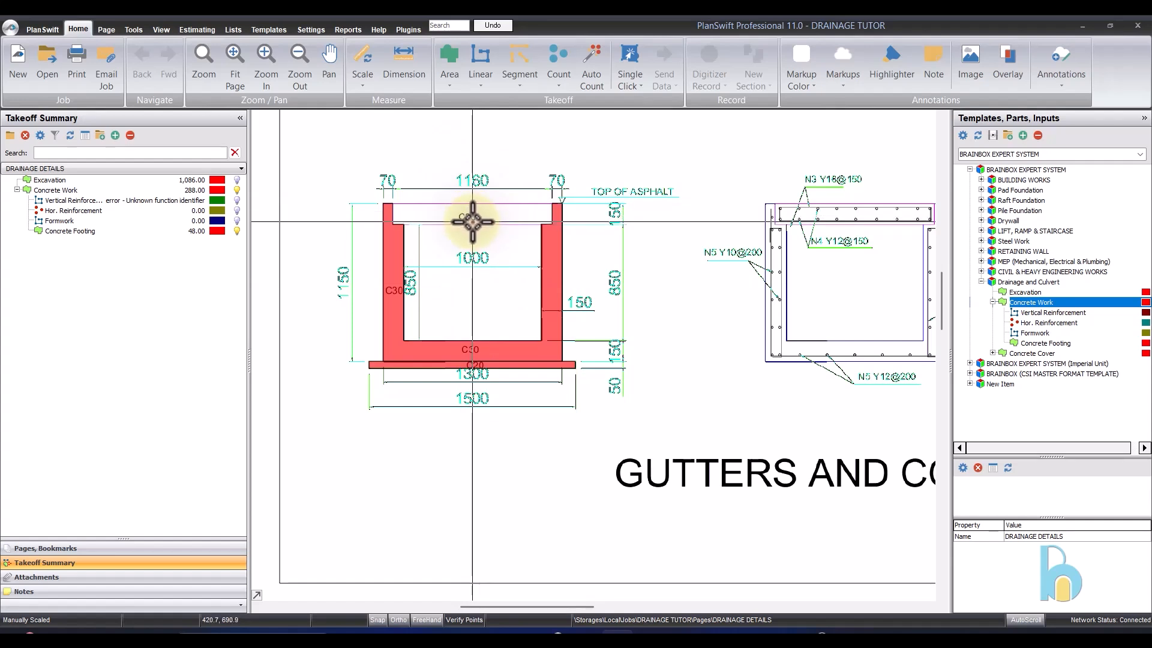
{"action": "scroll", "coordinate": [465, 234], "scroll_direction": "down", "scroll_amount": 2}
{"action": "scroll", "coordinate": [423, 240], "scroll_direction": "up", "scroll_amount": 2}
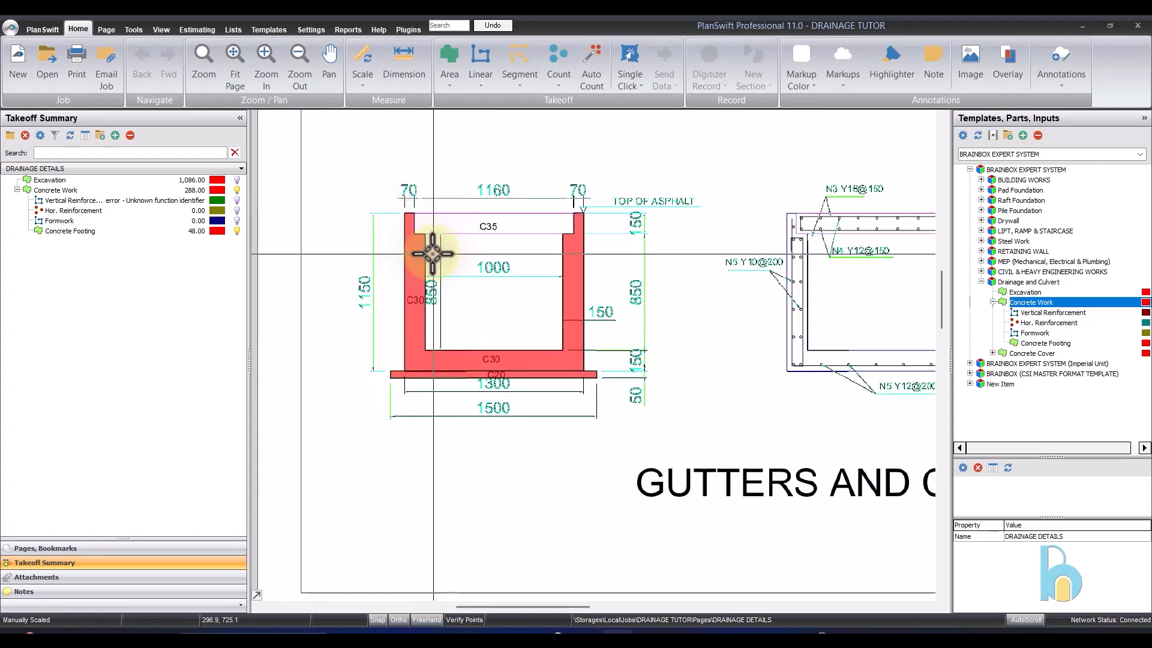
{"action": "scroll", "coordinate": [444, 276], "scroll_direction": "down", "scroll_amount": 1}
{"action": "scroll", "coordinate": [774, 234], "scroll_direction": "up", "scroll_amount": 2}
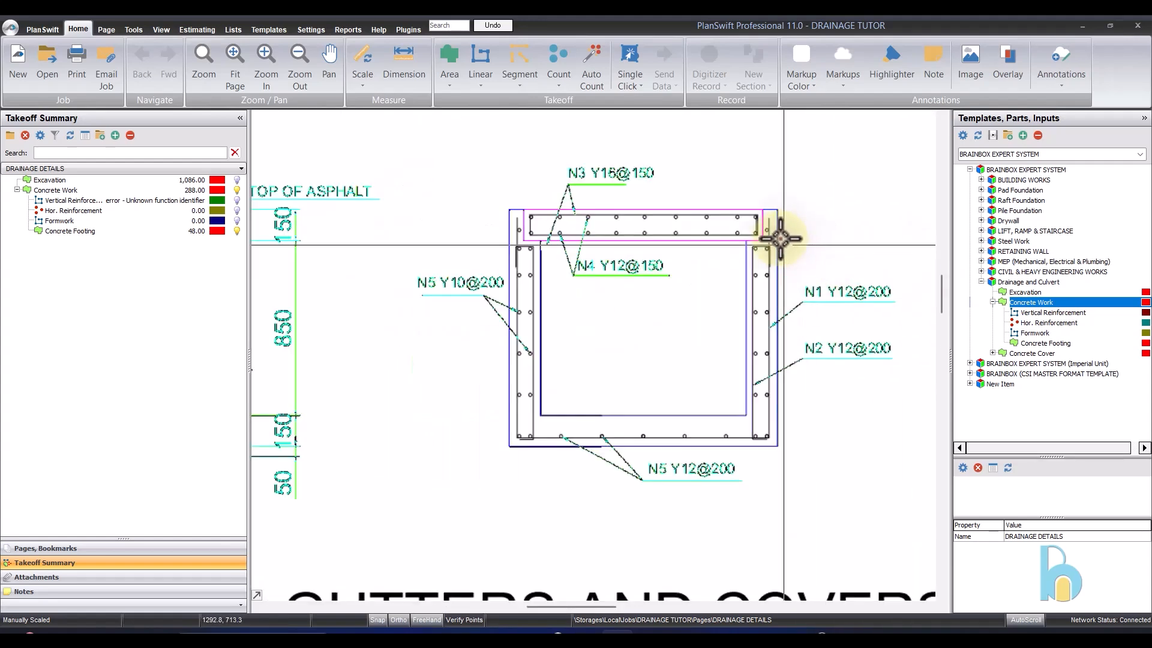
{"action": "scroll", "coordinate": [742, 345], "scroll_direction": "down", "scroll_amount": 1}
- Select Vertical Reinforcement and examine the N1, N2 and N5 bar callouts on the gutter reinforcement section
{"action": "left_click", "coordinate": [60, 200]}
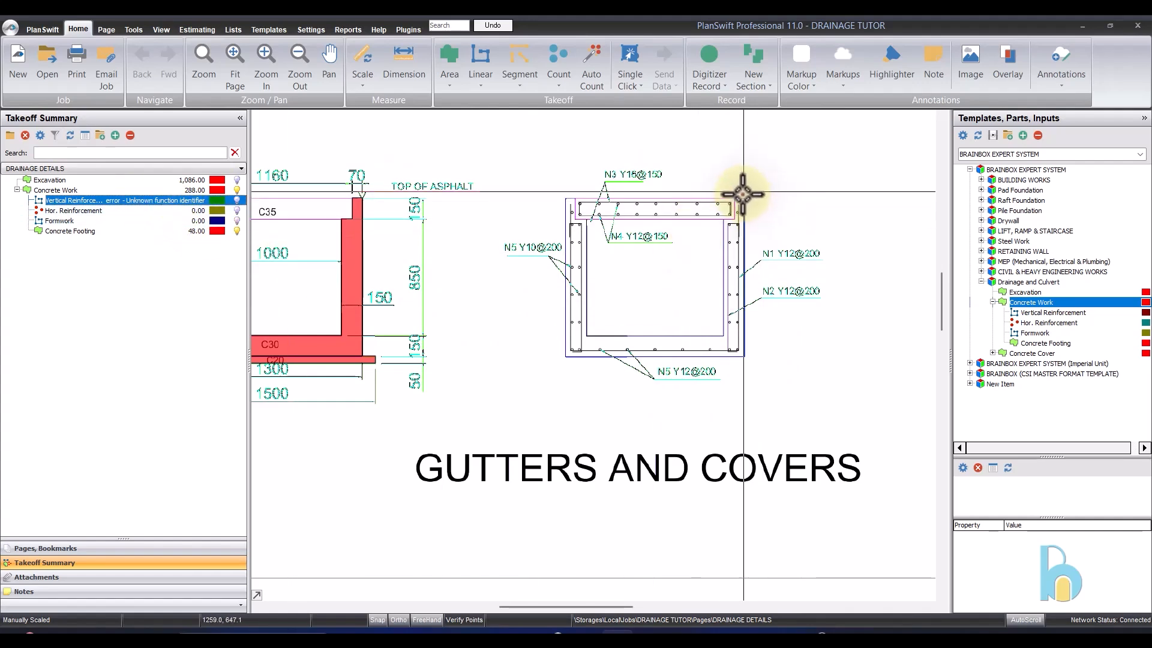
{"action": "scroll", "coordinate": [730, 279], "scroll_direction": "up", "scroll_amount": 3}
{"action": "scroll", "coordinate": [731, 282], "scroll_direction": "down", "scroll_amount": 3}
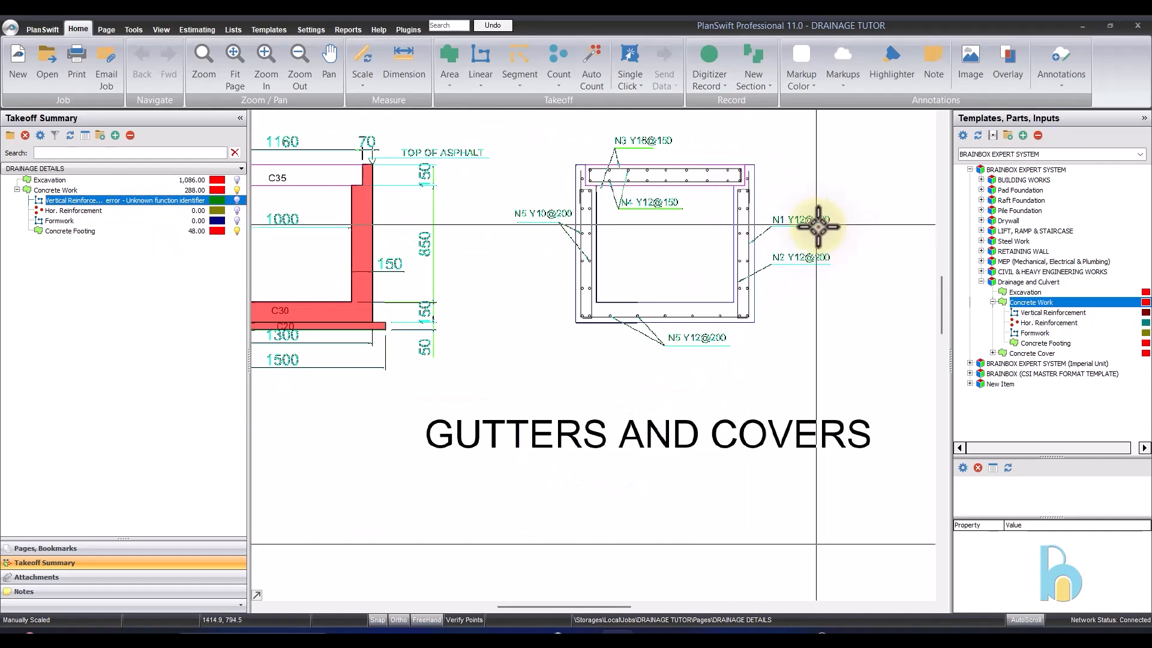
{"action": "scroll", "coordinate": [819, 222], "scroll_direction": "up", "scroll_amount": 3}
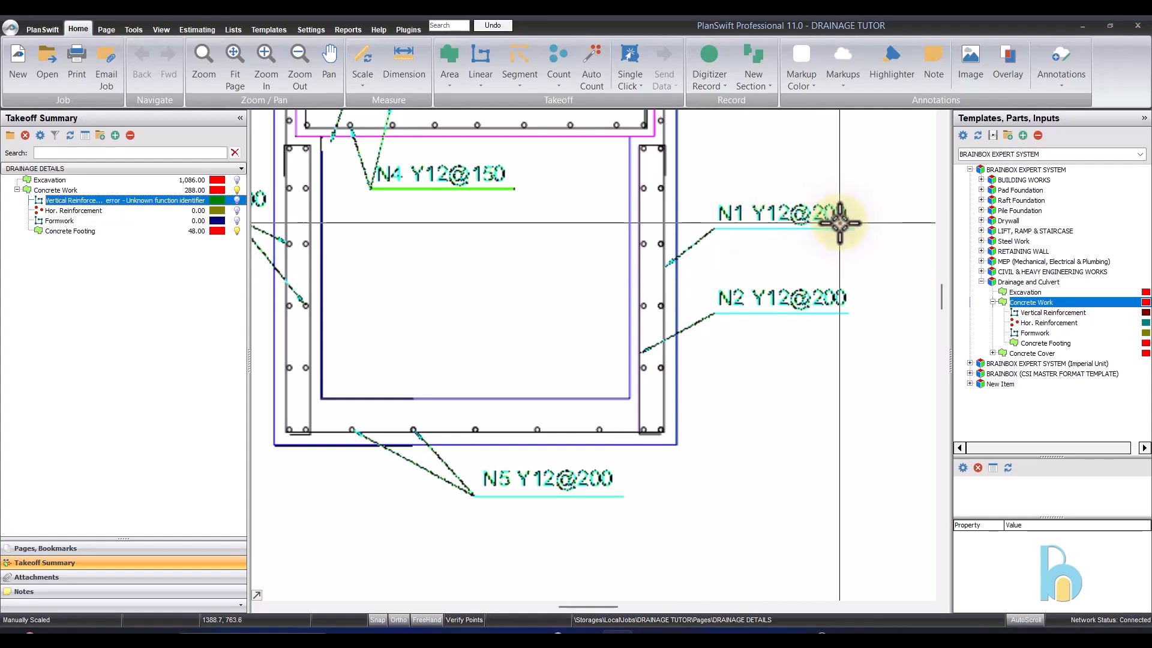
{"action": "scroll", "coordinate": [840, 223], "scroll_direction": "down", "scroll_amount": 2}
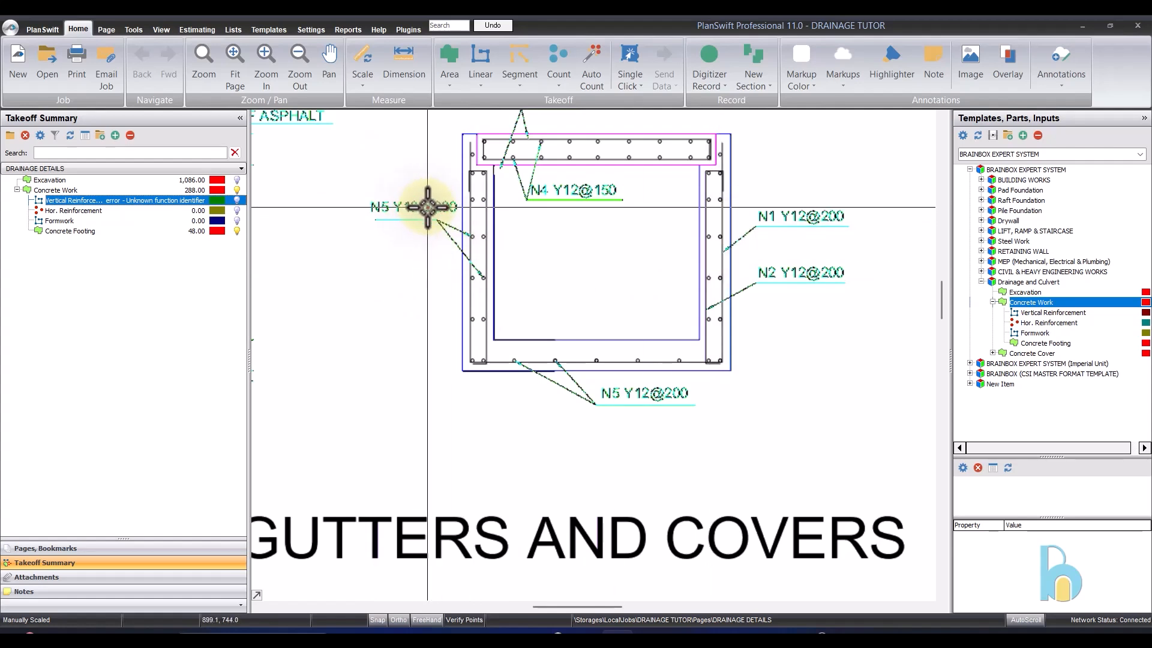
{"action": "scroll", "coordinate": [428, 207], "scroll_direction": "up", "scroll_amount": 2}
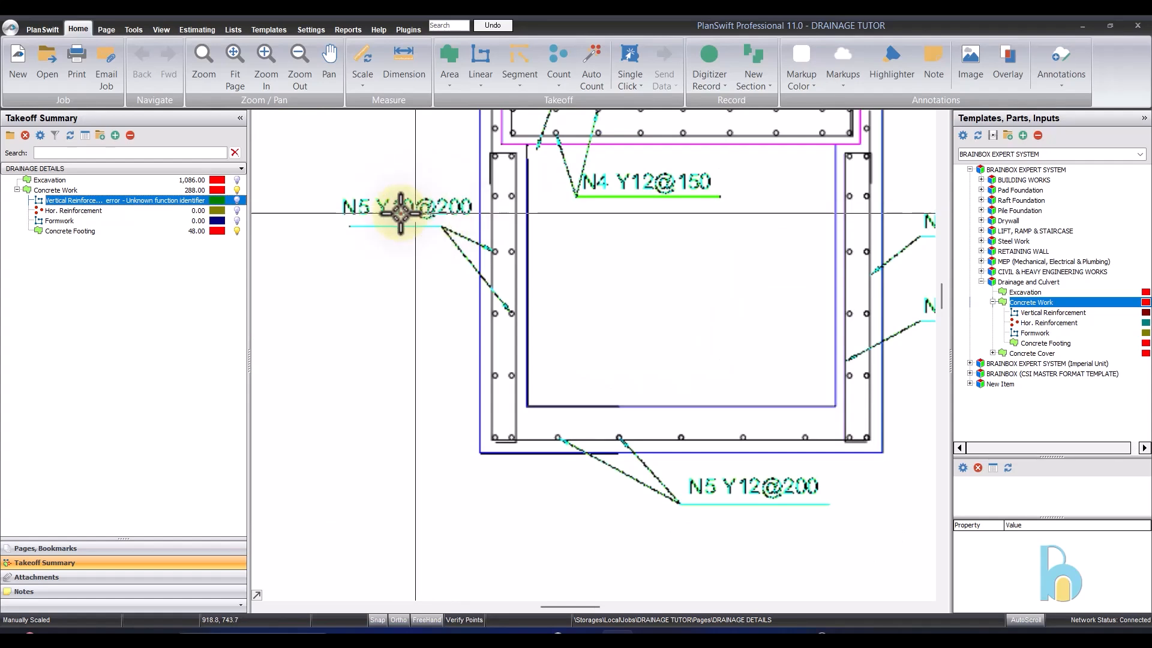
{"action": "scroll", "coordinate": [398, 206], "scroll_direction": "down", "scroll_amount": 1}
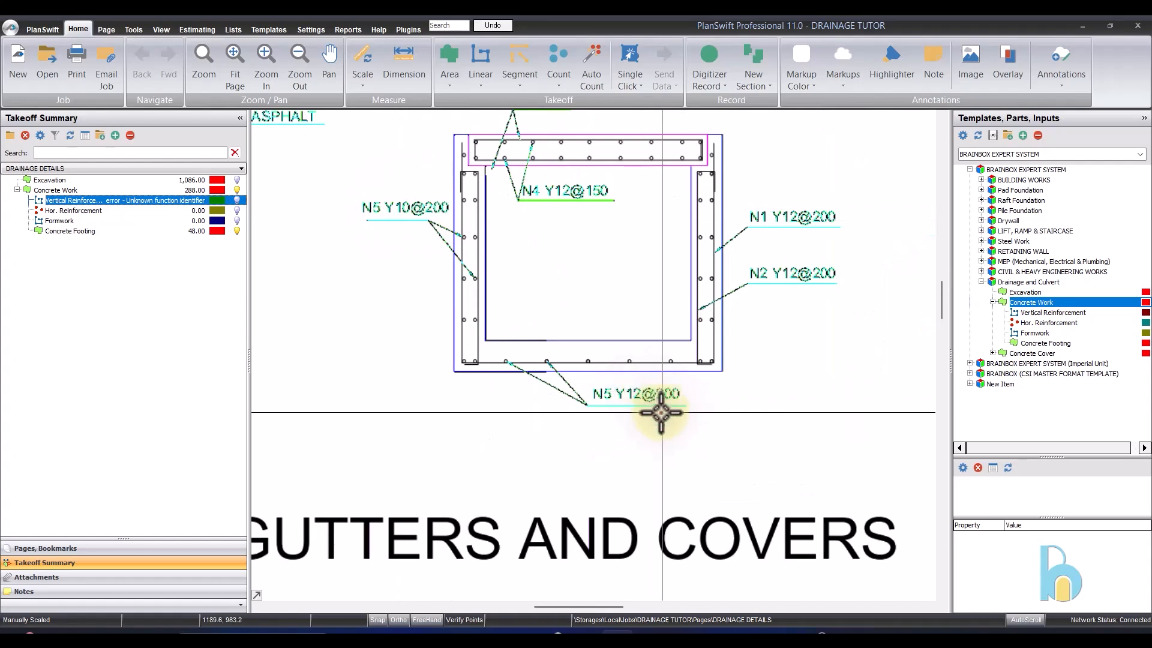
{"action": "scroll", "coordinate": [659, 399], "scroll_direction": "up", "scroll_amount": 1}
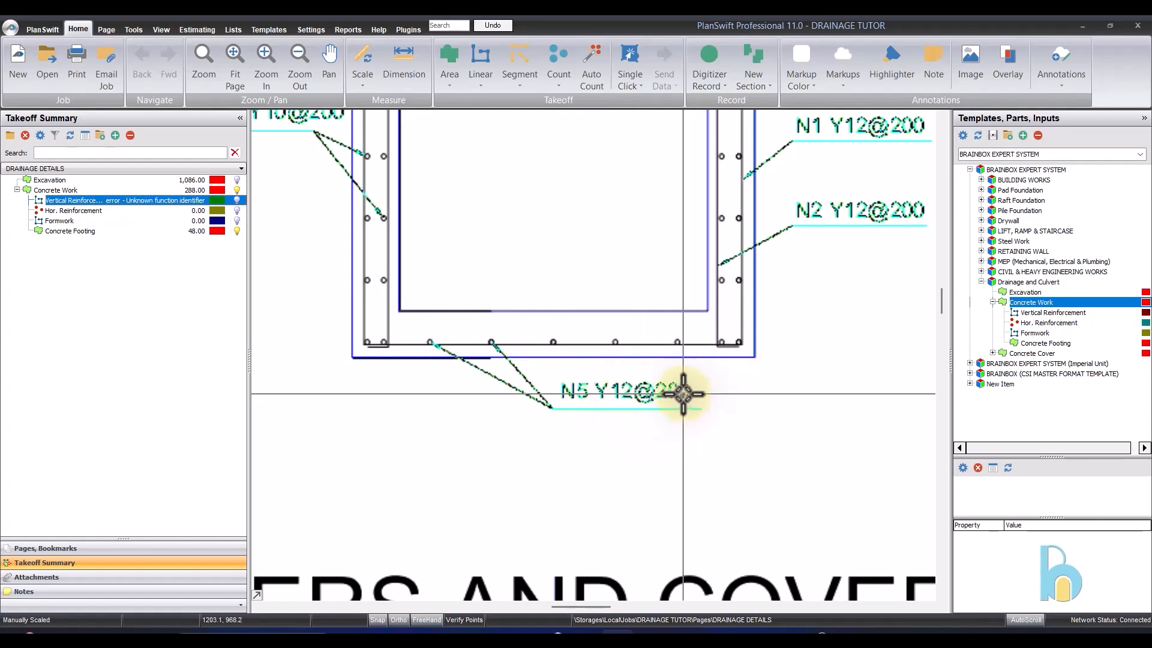
{"action": "scroll", "coordinate": [683, 401], "scroll_direction": "down", "scroll_amount": 3}
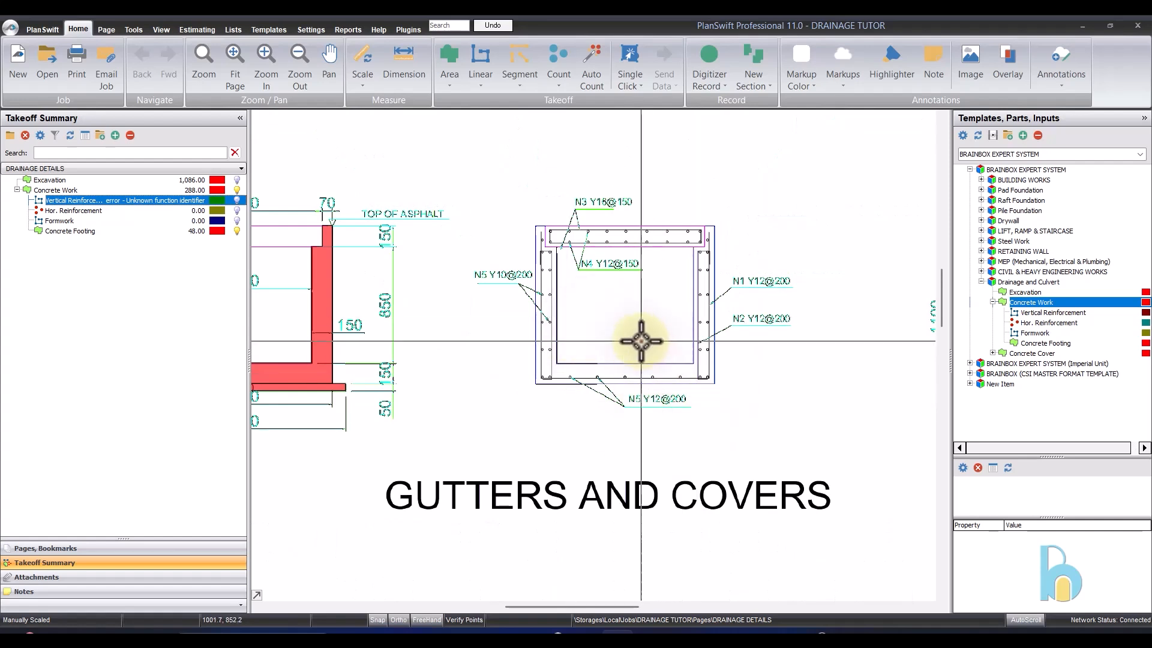
{"action": "scroll", "coordinate": [642, 342], "scroll_direction": "up", "scroll_amount": 3}
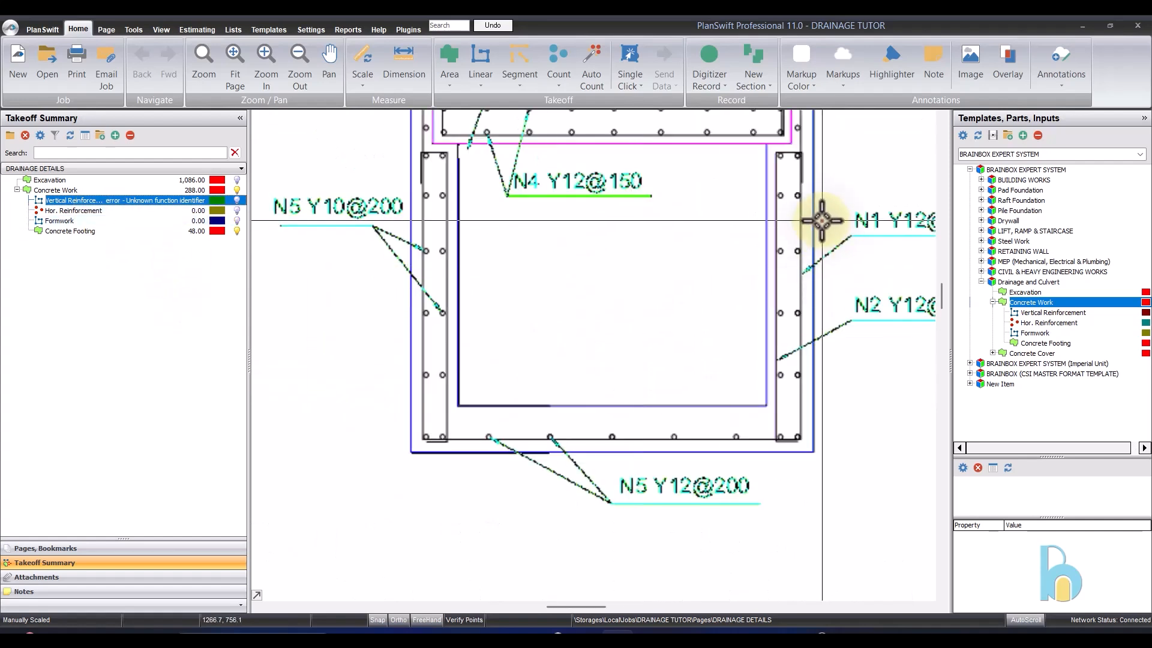
- Record the outer N1 bar of the gutter's right wall under Vertical Reinforcement, point to point from its upper end to the base
{"action": "left_click", "coordinate": [9, 201]}
{"action": "scroll", "coordinate": [682, 296], "scroll_direction": "down", "scroll_amount": 2}
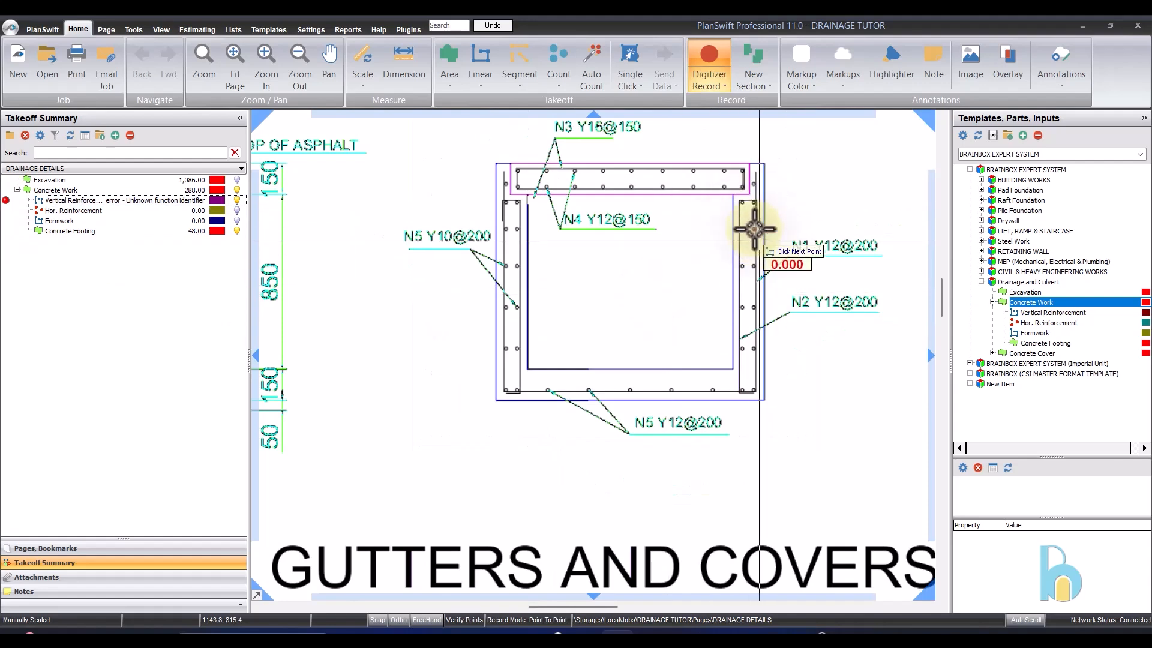
{"action": "scroll", "coordinate": [756, 173], "scroll_direction": "up", "scroll_amount": 4}
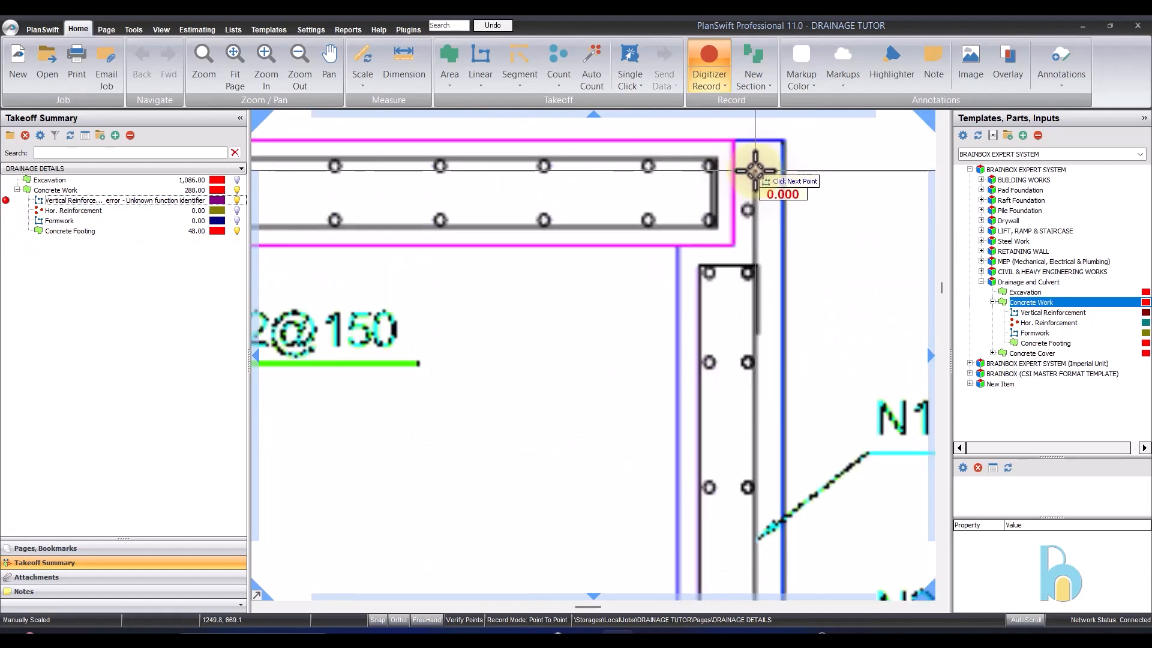
{"action": "left_click", "coordinate": [755, 171]}
{"action": "scroll", "coordinate": [746, 160], "scroll_direction": "down", "scroll_amount": 2}
{"action": "scroll", "coordinate": [779, 334], "scroll_direction": "down", "scroll_amount": 2}
{"action": "scroll", "coordinate": [743, 414], "scroll_direction": "up", "scroll_amount": 4}
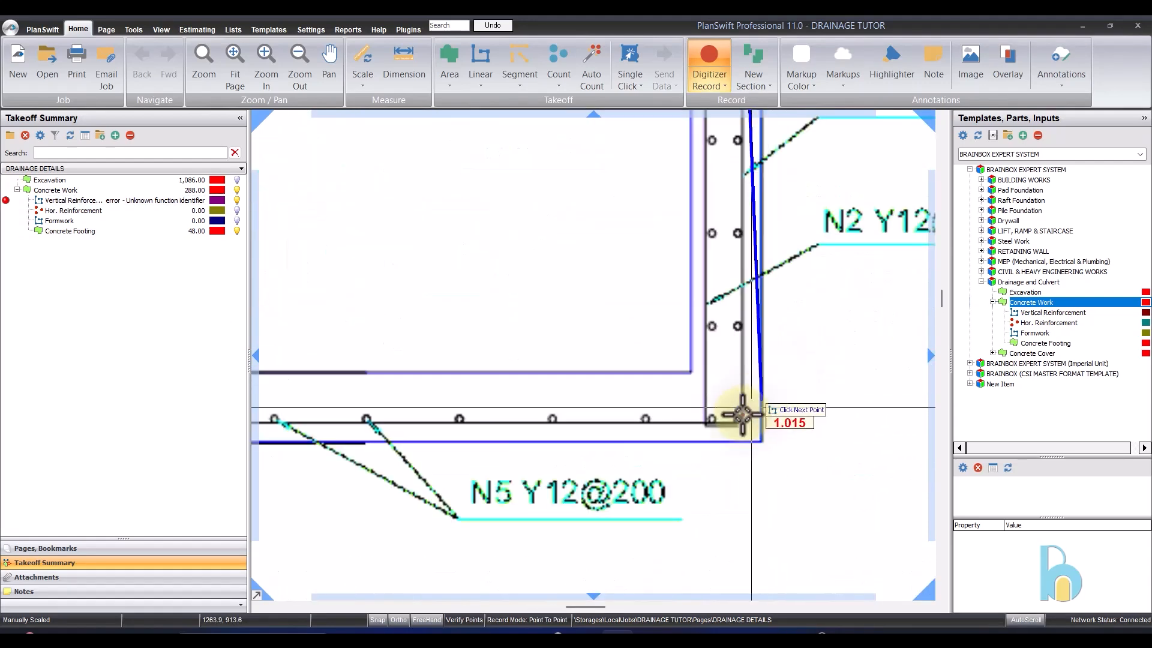
{"action": "scroll", "coordinate": [743, 414], "scroll_direction": "up", "scroll_amount": 2}
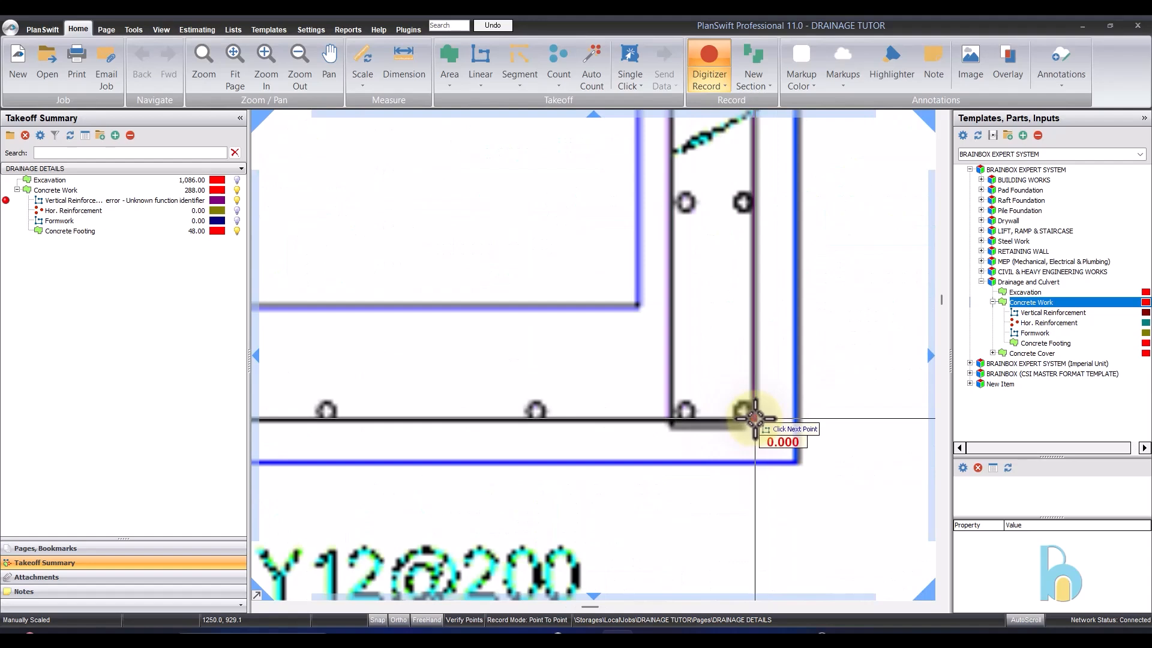
{"action": "scroll", "coordinate": [755, 418], "scroll_direction": "down", "scroll_amount": 3}
- Record the right wall's N2 bar as a new Vertical Reinforcement section, from its upper outer hook across the top, down the inner face and along the base hook
{"action": "right_click", "coordinate": [789, 401]}
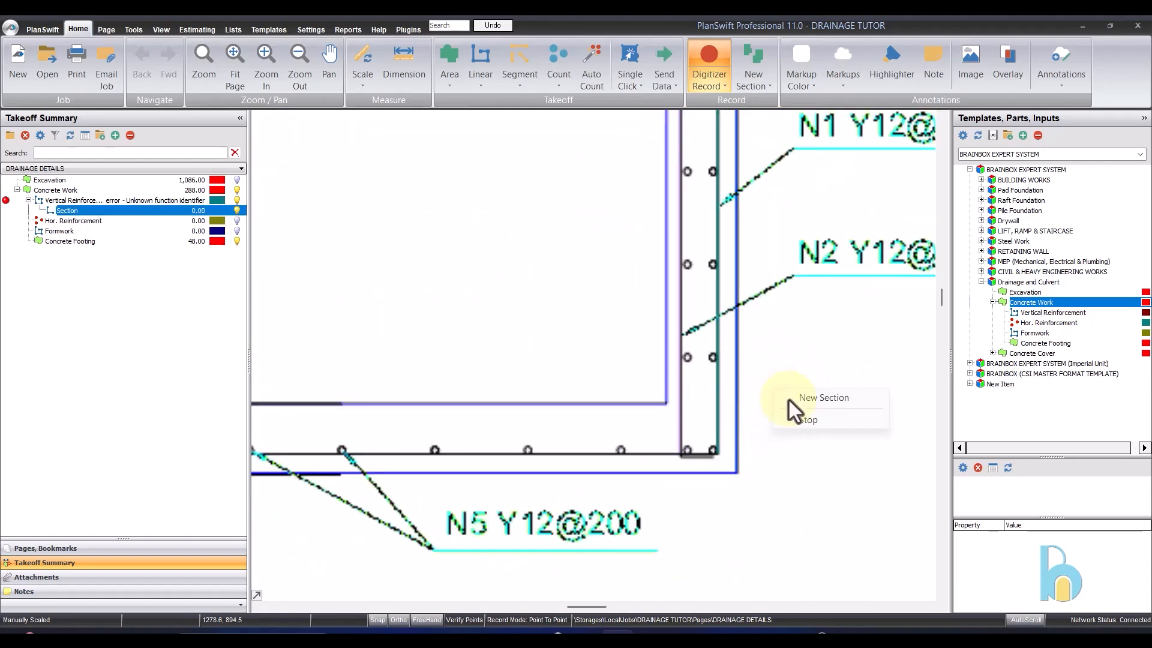
{"action": "left_click", "coordinate": [810, 402]}
{"action": "scroll", "coordinate": [707, 386], "scroll_direction": "down", "scroll_amount": 3}
{"action": "scroll", "coordinate": [696, 214], "scroll_direction": "up", "scroll_amount": 5}
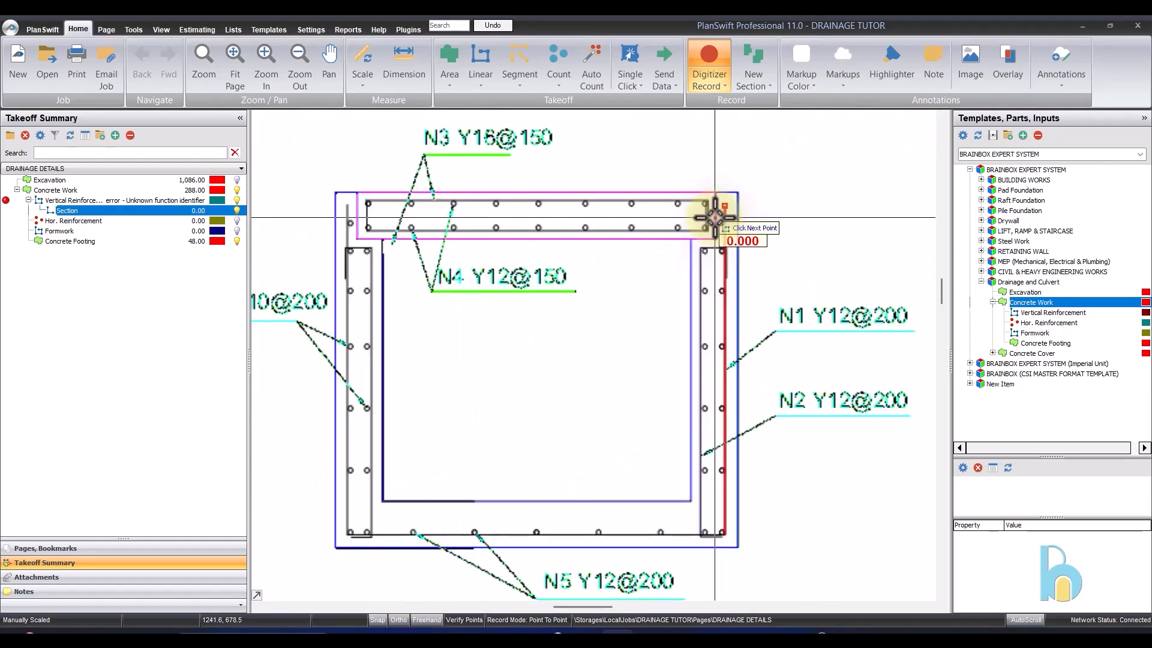
{"action": "scroll", "coordinate": [728, 272], "scroll_direction": "up", "scroll_amount": 5}
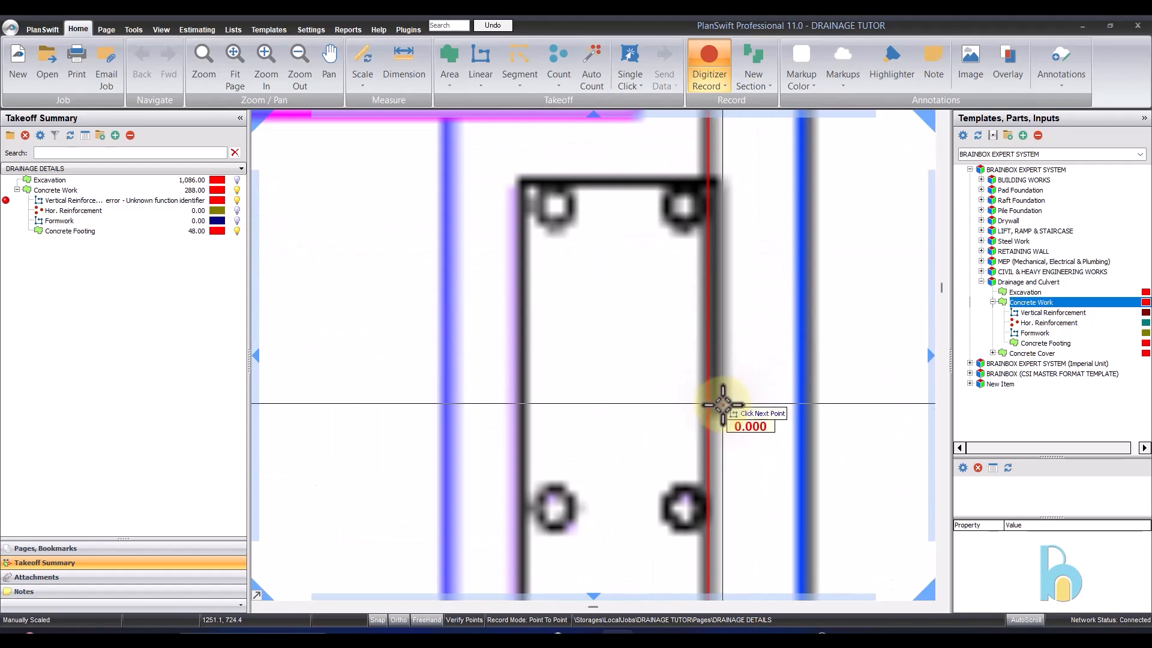
{"action": "left_click", "coordinate": [723, 181]}
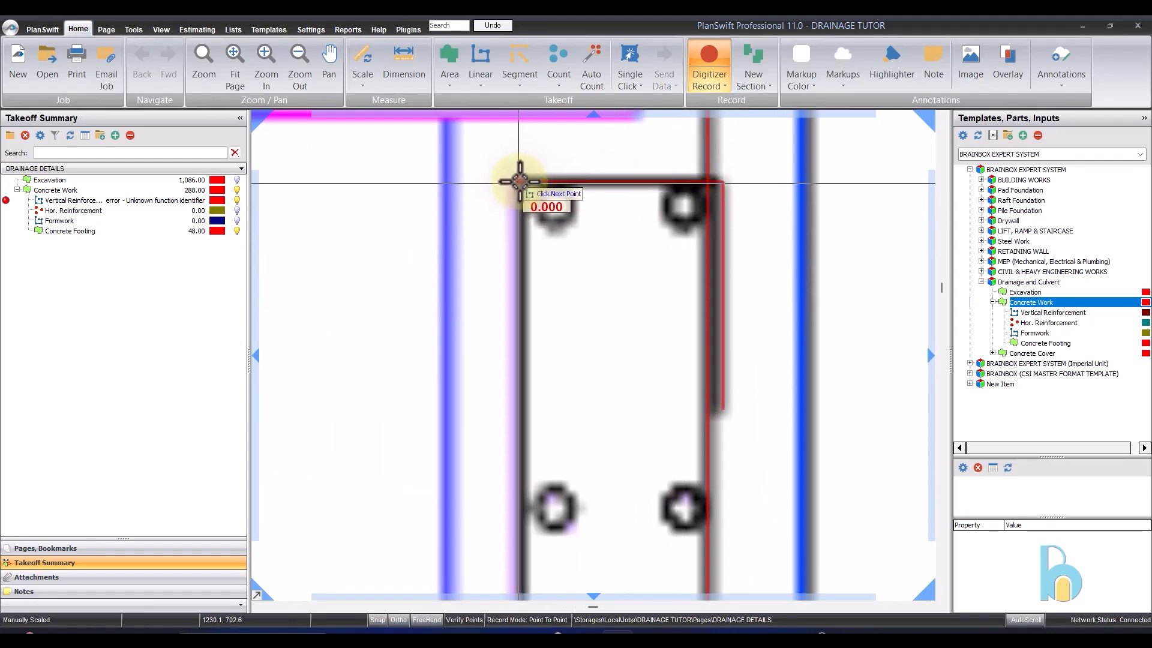
{"action": "scroll", "coordinate": [519, 182], "scroll_direction": "down", "scroll_amount": 5}
{"action": "scroll", "coordinate": [584, 468], "scroll_direction": "up", "scroll_amount": 5}
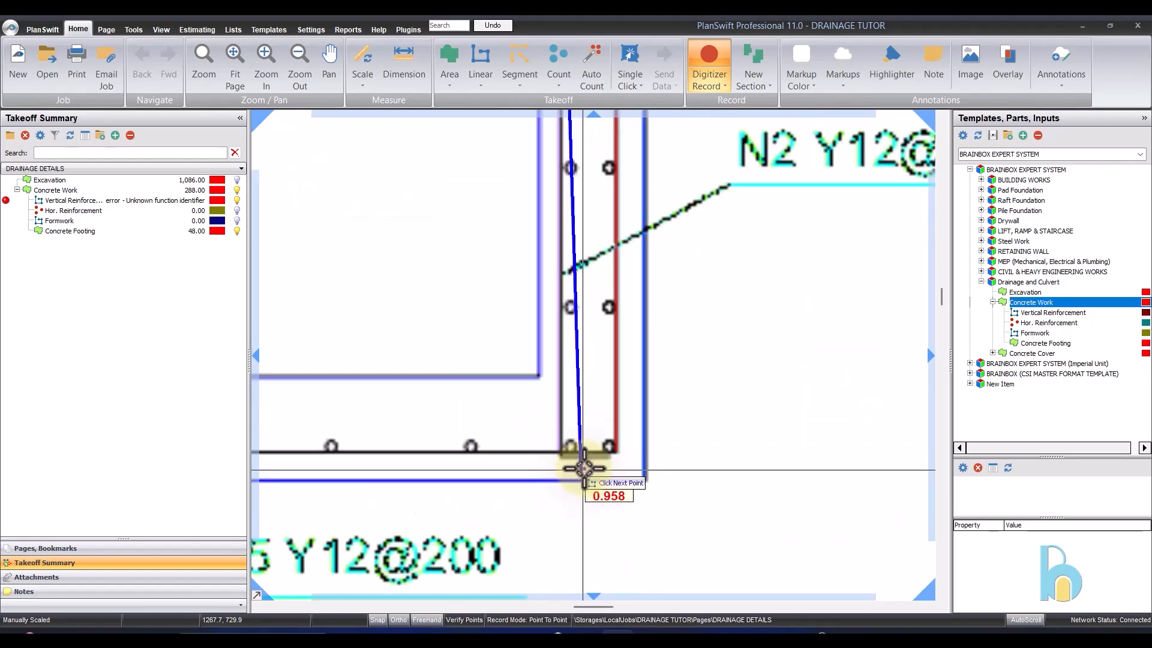
{"action": "scroll", "coordinate": [584, 468], "scroll_direction": "up", "scroll_amount": 3}
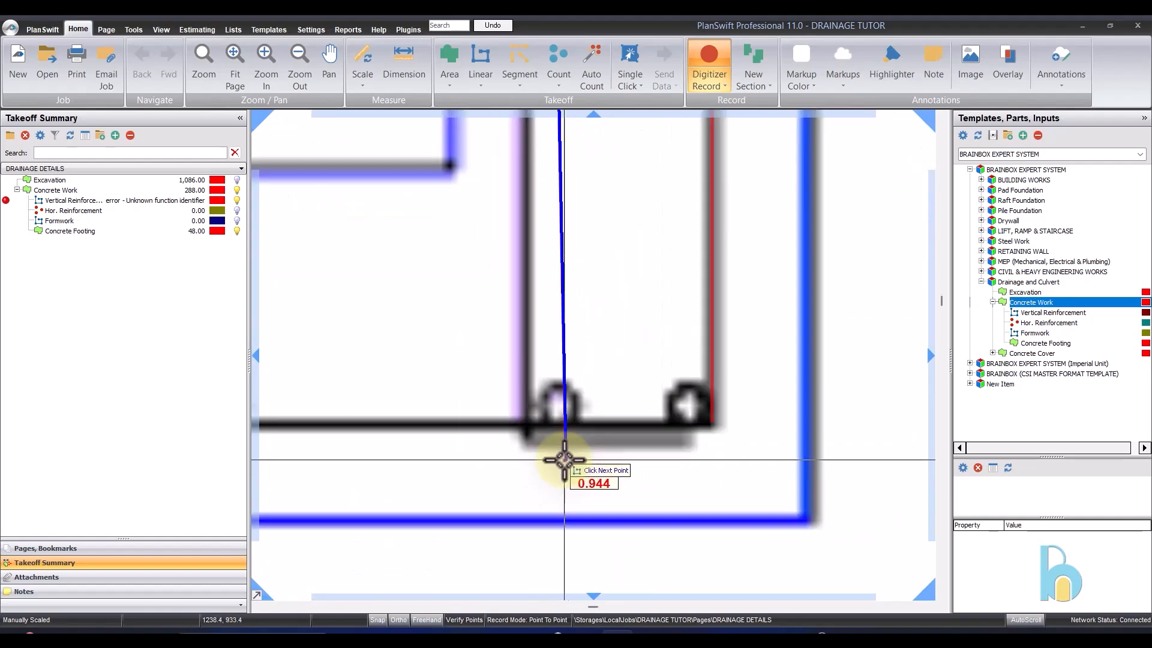
{"action": "left_click", "coordinate": [533, 449]}
{"action": "left_click", "coordinate": [693, 444]}
{"action": "scroll", "coordinate": [744, 413], "scroll_direction": "down", "scroll_amount": 5}
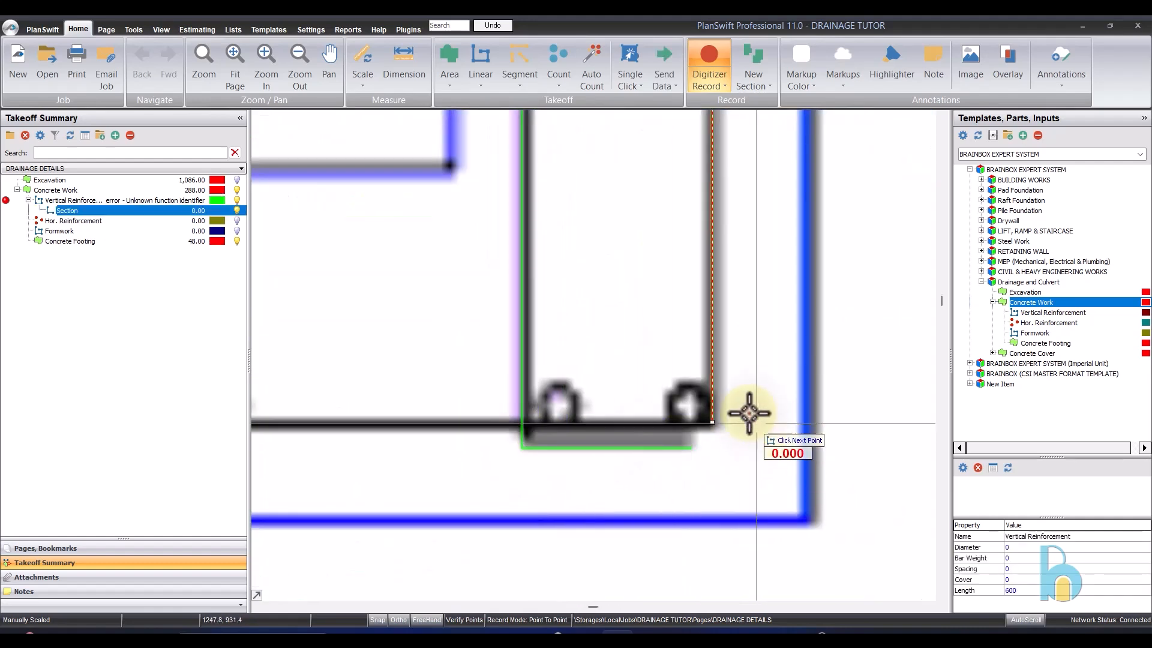
- Record the outer vertical bar of the gutter's left wall as another section, from its upper end down to the base
{"action": "scroll", "coordinate": [720, 290], "scroll_direction": "down", "scroll_amount": 3}
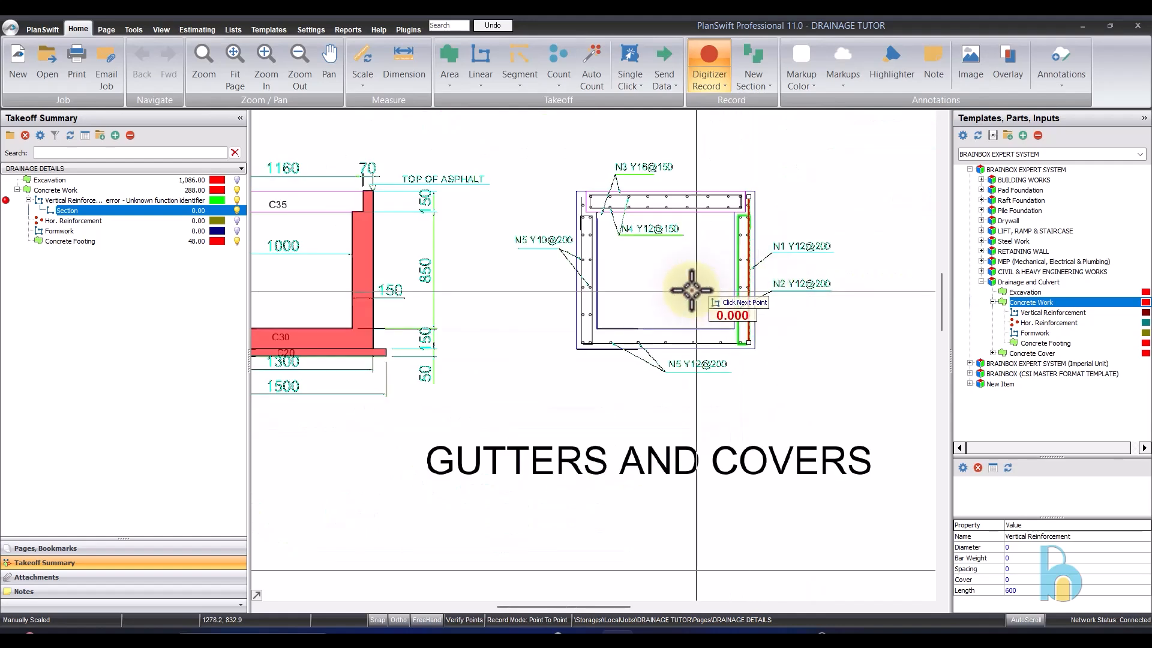
{"action": "scroll", "coordinate": [589, 250], "scroll_direction": "up", "scroll_amount": 4}
{"action": "scroll", "coordinate": [579, 155], "scroll_direction": "up", "scroll_amount": 1}
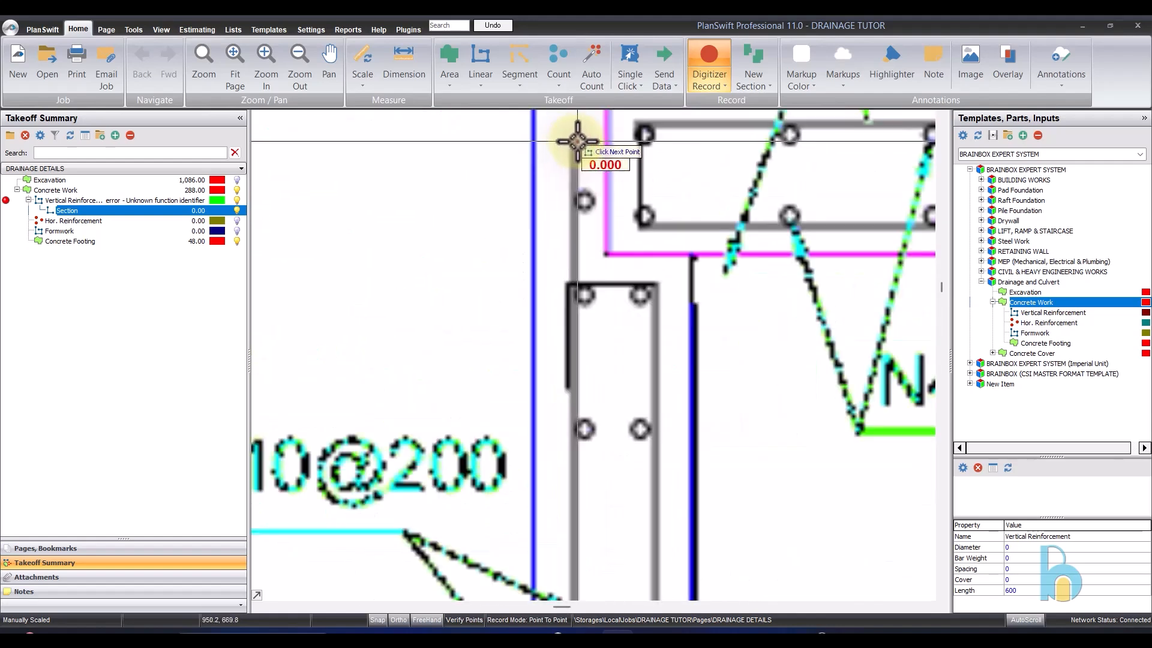
{"action": "scroll", "coordinate": [578, 147], "scroll_direction": "down", "scroll_amount": 2}
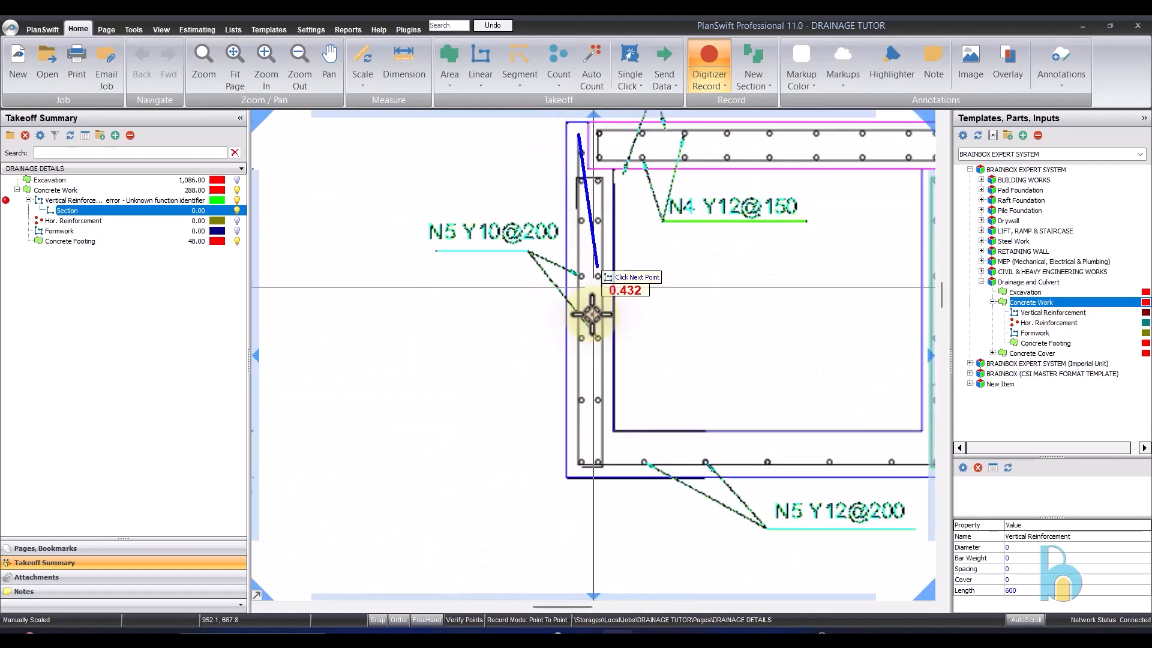
{"action": "left_click", "coordinate": [586, 467]}
{"action": "scroll", "coordinate": [586, 467], "scroll_direction": "up", "scroll_amount": 4}
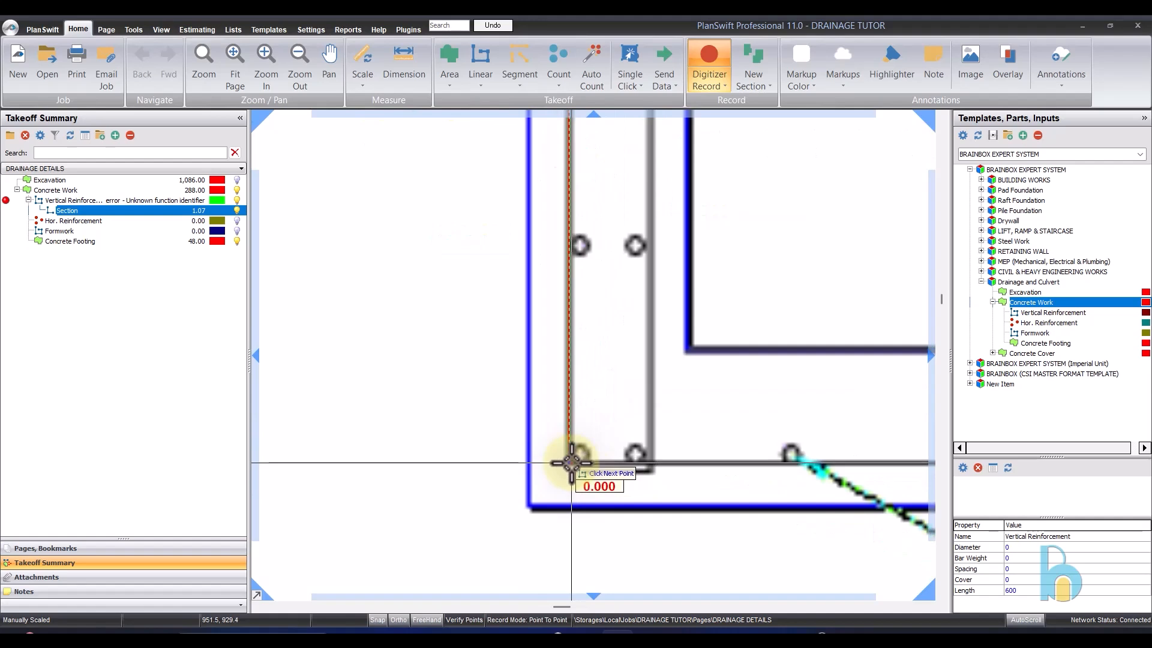
- Record the left wall's inner hooked bar as a new section, from the base hook up the inner face and over the top hook, and stop recording
{"action": "key", "text": "n"}
{"action": "scroll", "coordinate": [602, 471], "scroll_direction": "up", "scroll_amount": 3}
{"action": "left_click", "coordinate": [566, 473]}
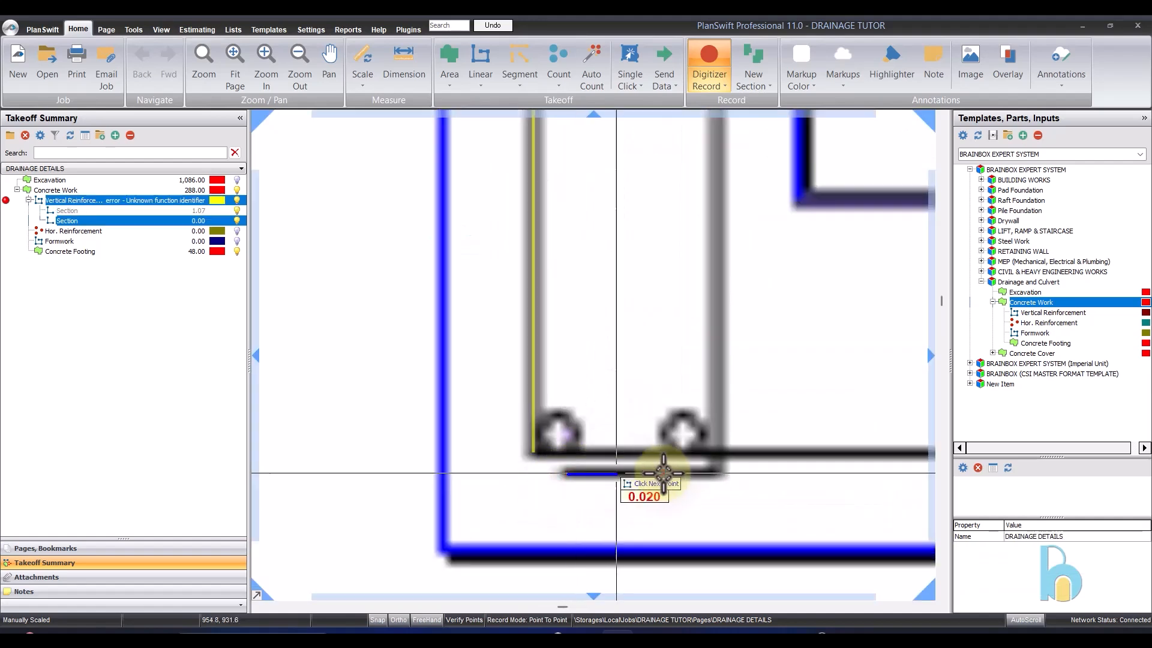
{"action": "left_click", "coordinate": [716, 478]}
{"action": "scroll", "coordinate": [717, 478], "scroll_direction": "down", "scroll_amount": 3}
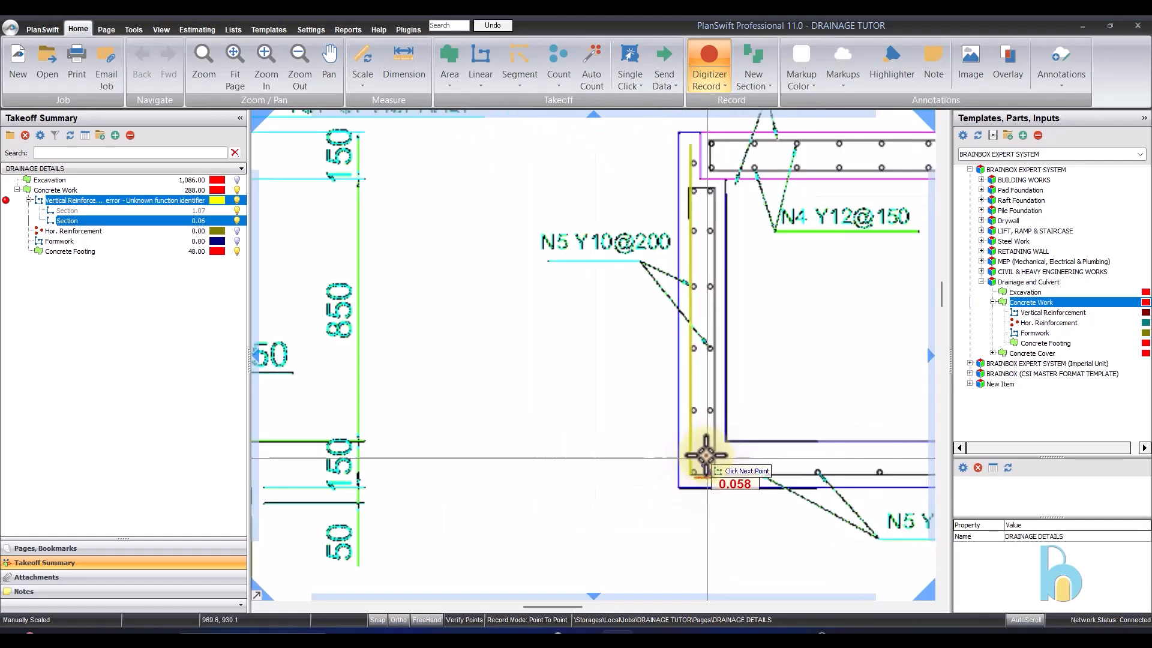
{"action": "scroll", "coordinate": [703, 192], "scroll_direction": "up", "scroll_amount": 3}
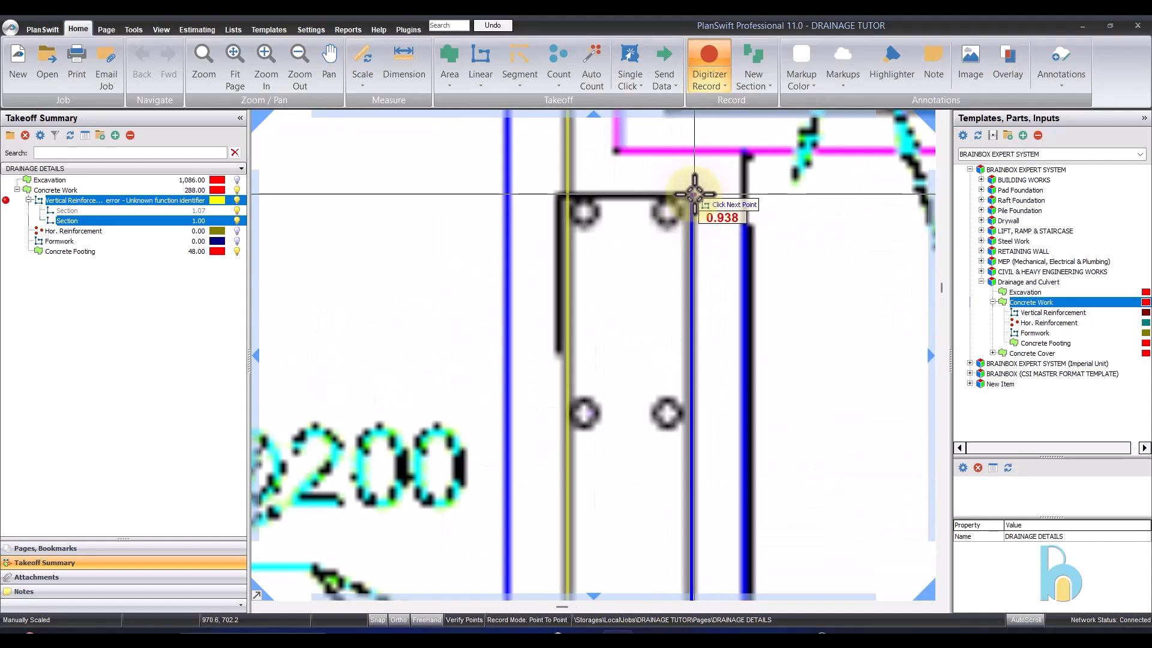
{"action": "left_click", "coordinate": [557, 193]}
{"action": "scroll", "coordinate": [557, 193], "scroll_direction": "up", "scroll_amount": 1}
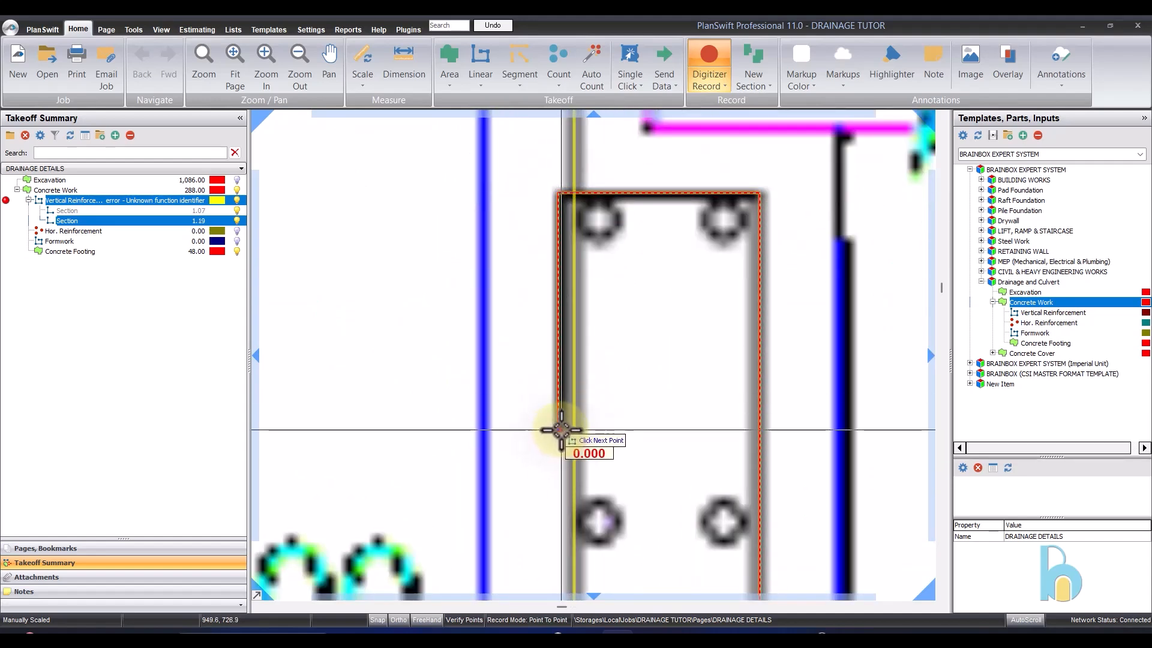
{"action": "scroll", "coordinate": [561, 430], "scroll_direction": "down", "scroll_amount": 6}
{"action": "right_click", "coordinate": [714, 276]}
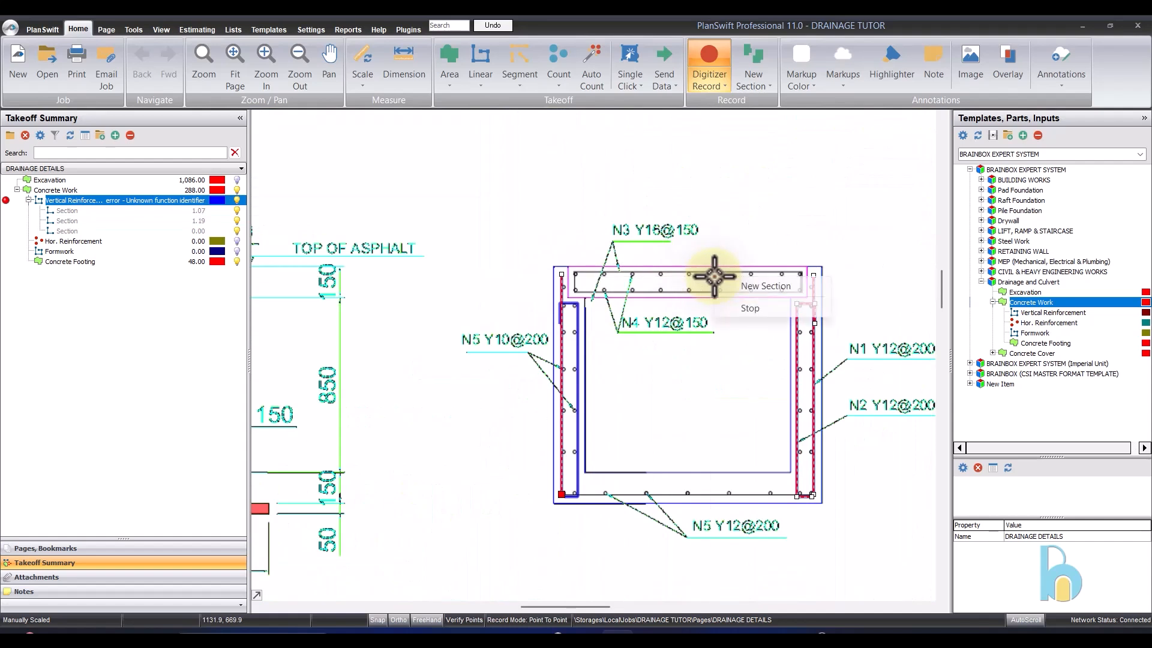
{"action": "left_click", "coordinate": [755, 310]}
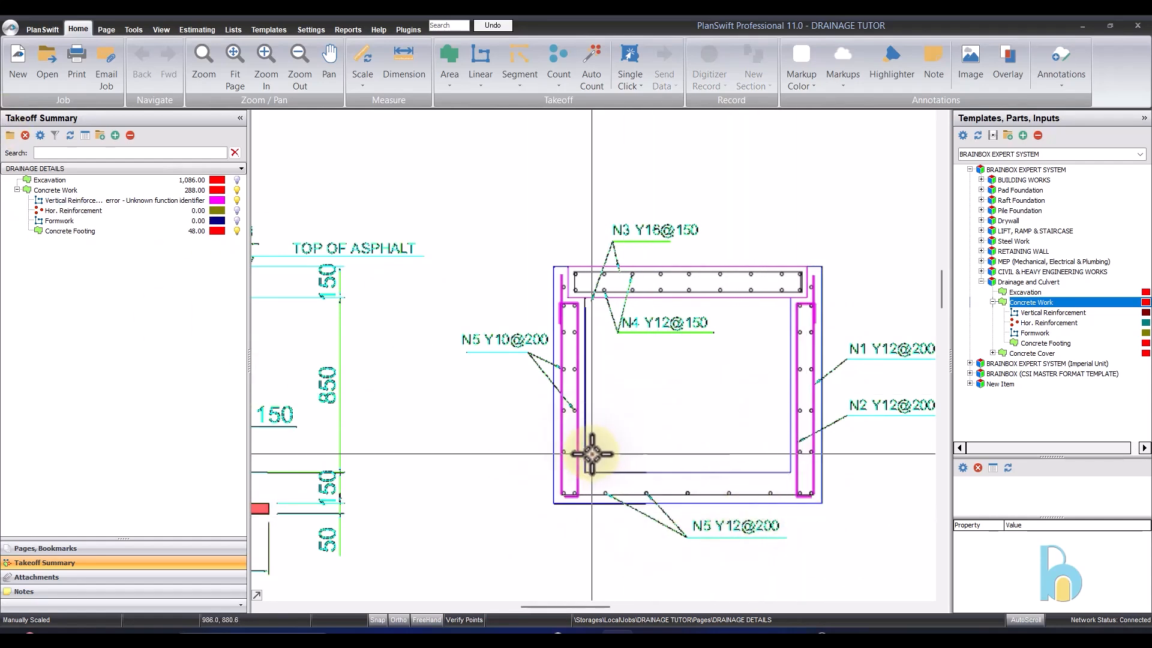
- Resume recording Vertical Reinforcement and add the base slab's bar from the right wall's outer corner to the left wall's outer corner, ending the recording
{"action": "left_click", "coordinate": [47, 224]}
{"action": "left_click", "coordinate": [55, 201]}
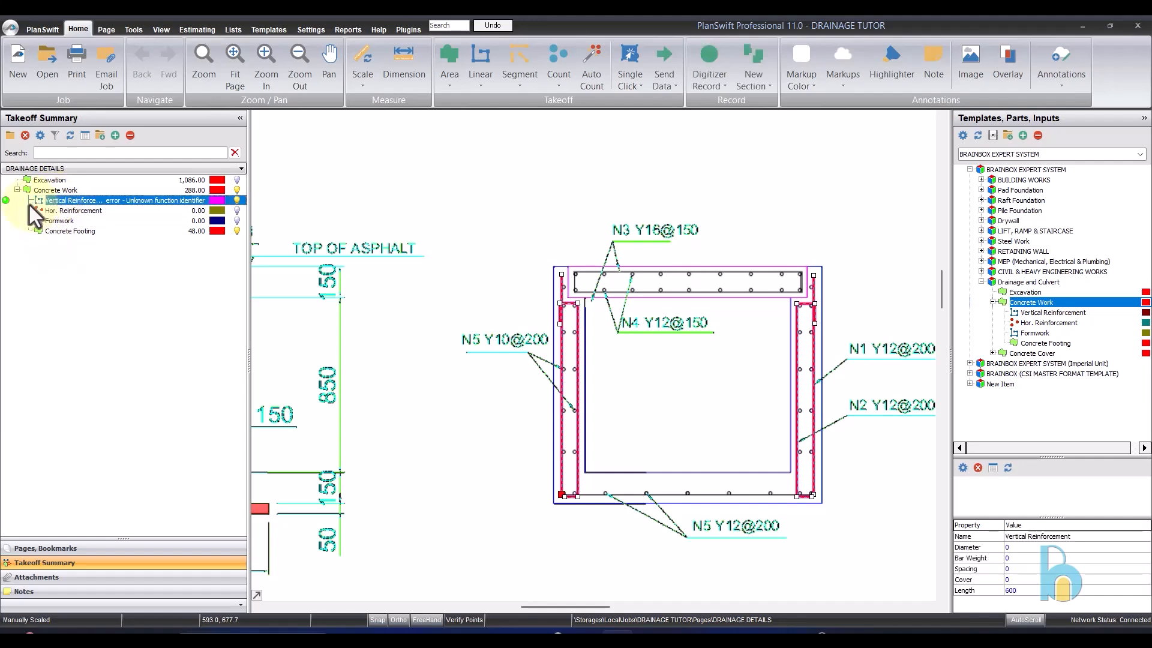
{"action": "left_click", "coordinate": [6, 200]}
{"action": "scroll", "coordinate": [817, 532], "scroll_direction": "up", "scroll_amount": 5}
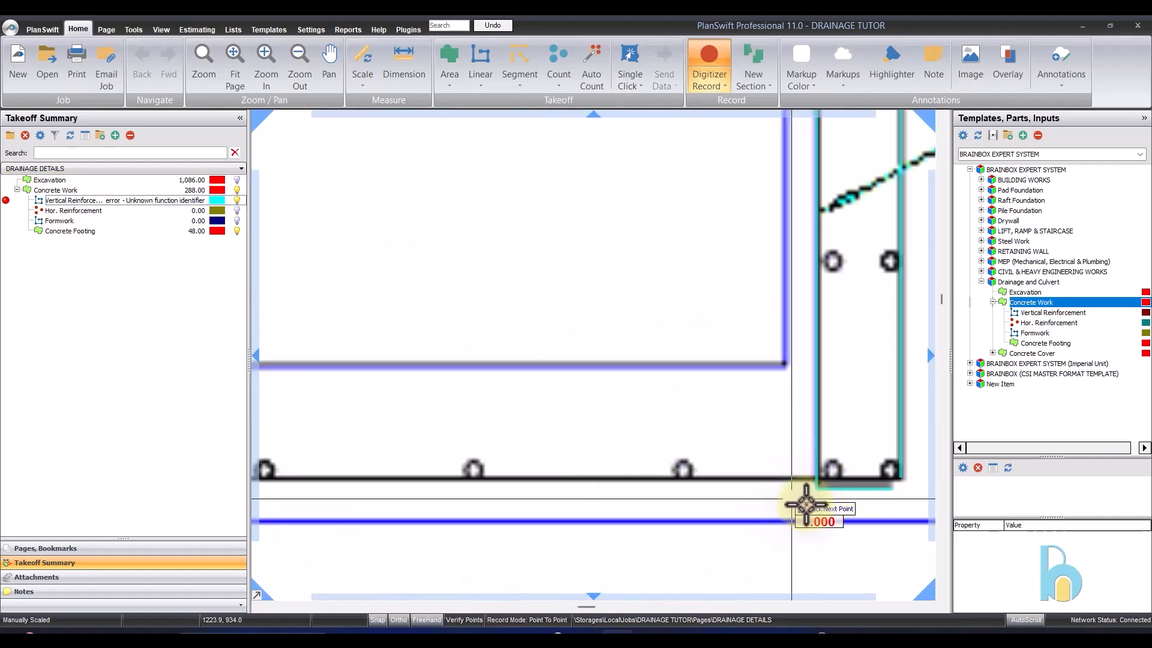
{"action": "scroll", "coordinate": [840, 447], "scroll_direction": "down", "scroll_amount": 1}
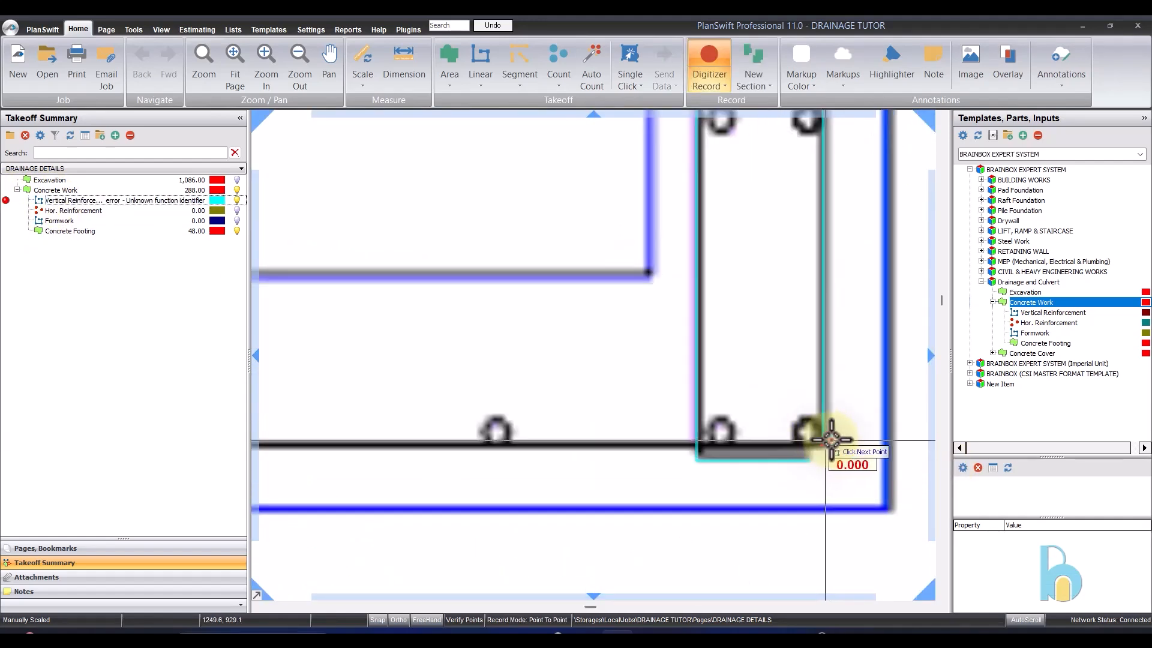
{"action": "scroll", "coordinate": [879, 438], "scroll_direction": "down", "scroll_amount": 3}
{"action": "scroll", "coordinate": [553, 424], "scroll_direction": "up", "scroll_amount": 3}
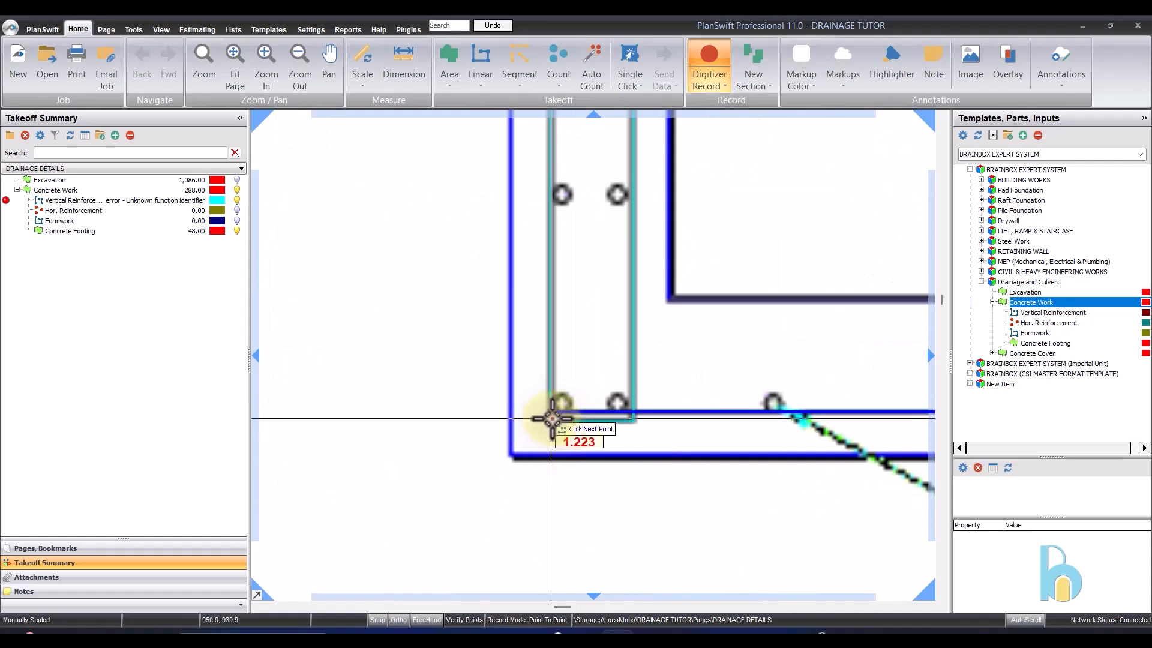
{"action": "left_click", "coordinate": [549, 415]}
{"action": "scroll", "coordinate": [558, 396], "scroll_direction": "down", "scroll_amount": 2}
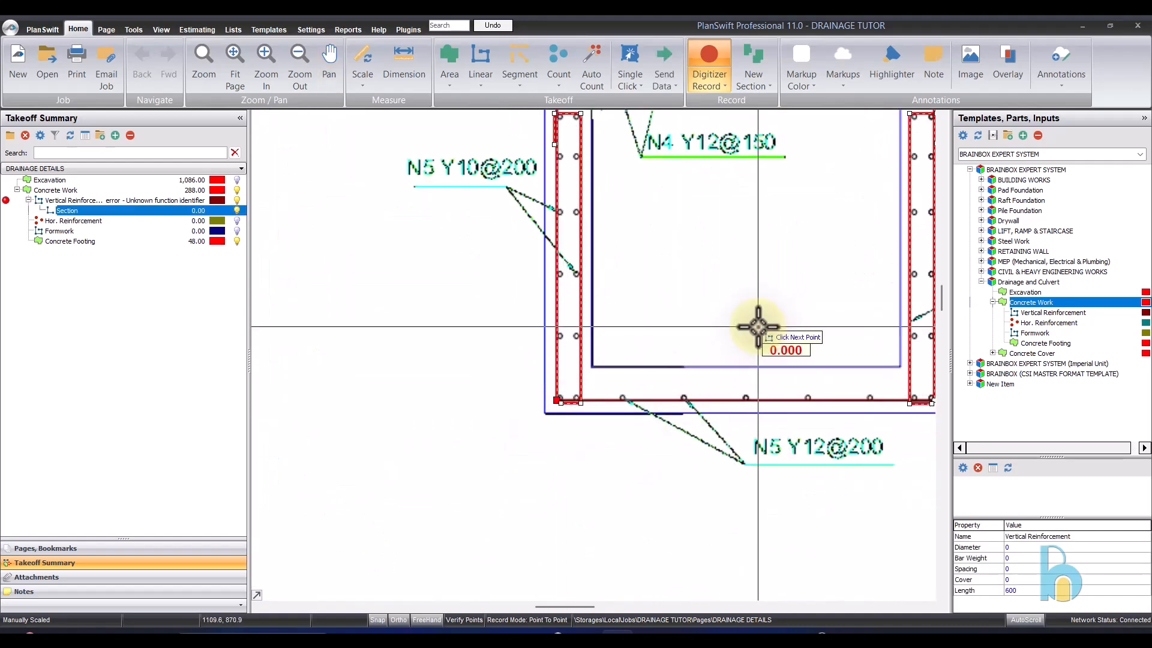
{"action": "left_click", "coordinate": [792, 372]}
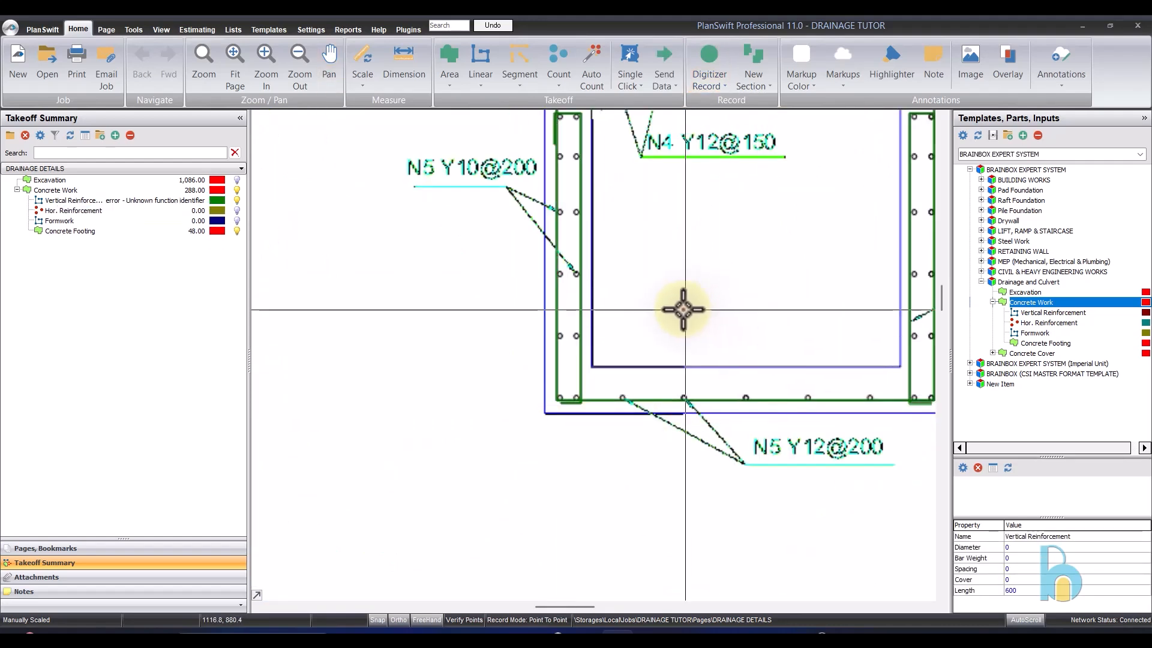
- Open the Vertical Reinforcement properties beside the gutter section and set the bar diameter to 12 mm
{"action": "scroll", "coordinate": [687, 308], "scroll_direction": "down", "scroll_amount": 3}
{"action": "scroll", "coordinate": [623, 281], "scroll_direction": "up", "scroll_amount": 3}
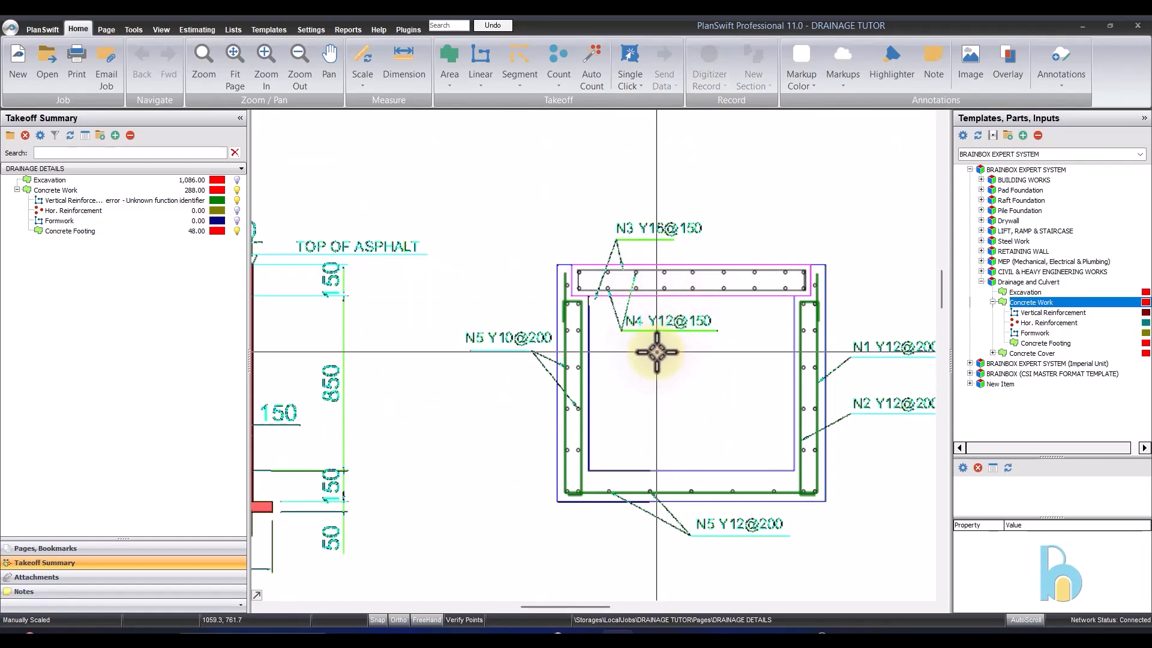
{"action": "scroll", "coordinate": [702, 371], "scroll_direction": "down", "scroll_amount": 2}
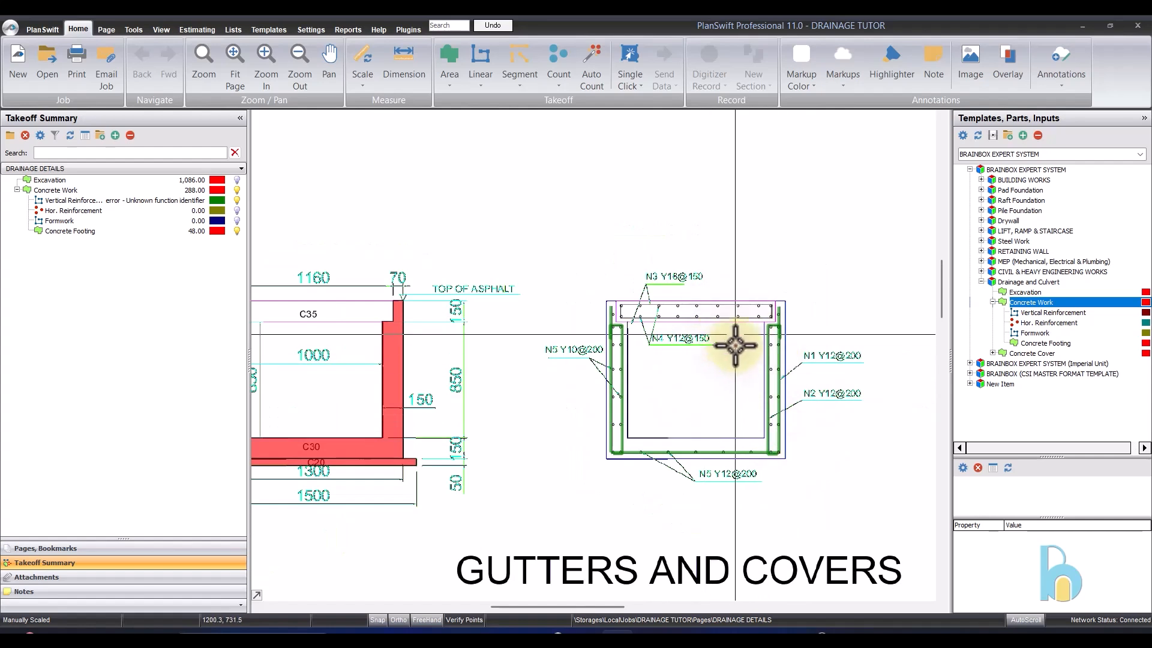
{"action": "left_click", "coordinate": [51, 211]}
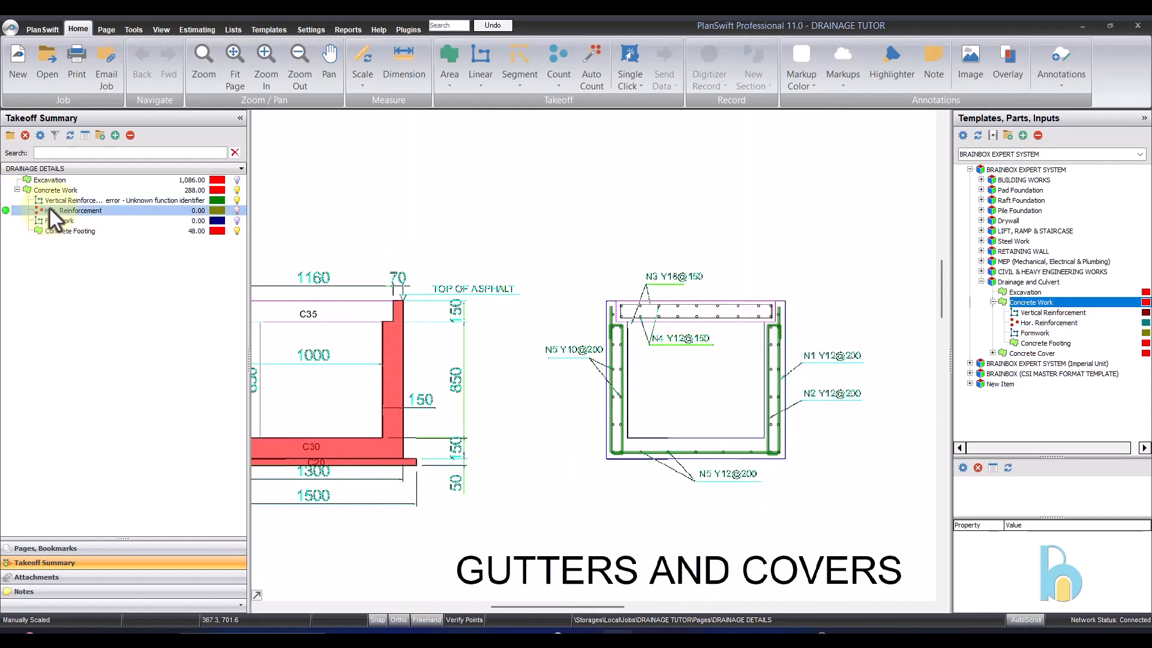
{"action": "double_click", "coordinate": [119, 204]}
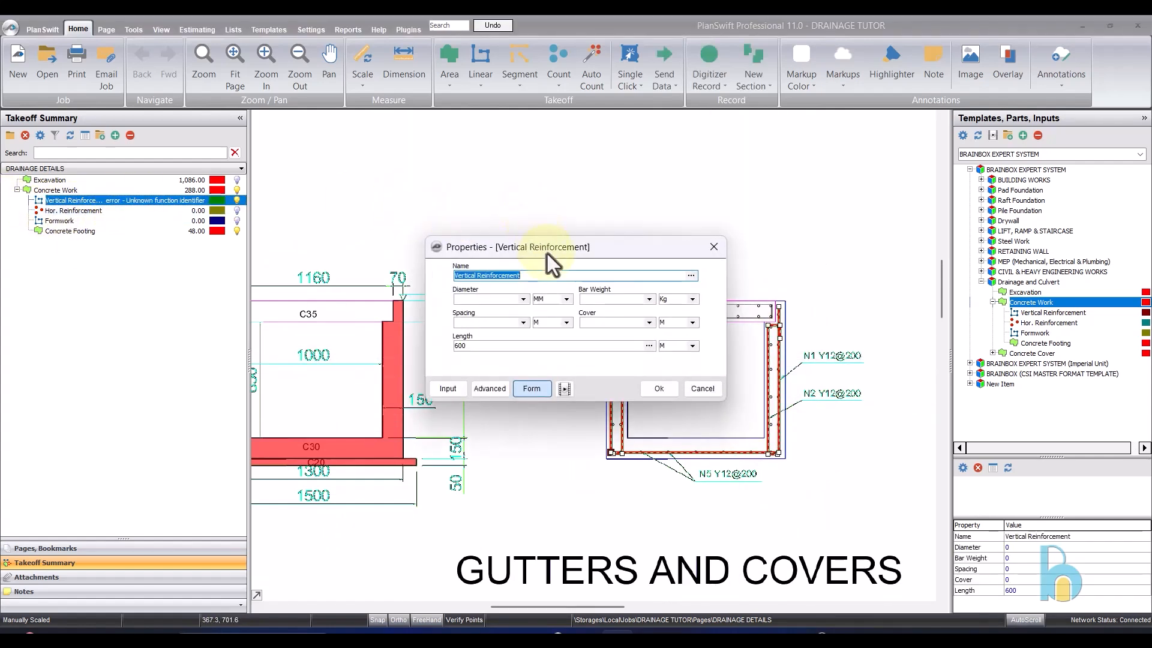
{"action": "left_click_drag", "start_coordinate": [547, 254], "coordinate": [429, 338]}
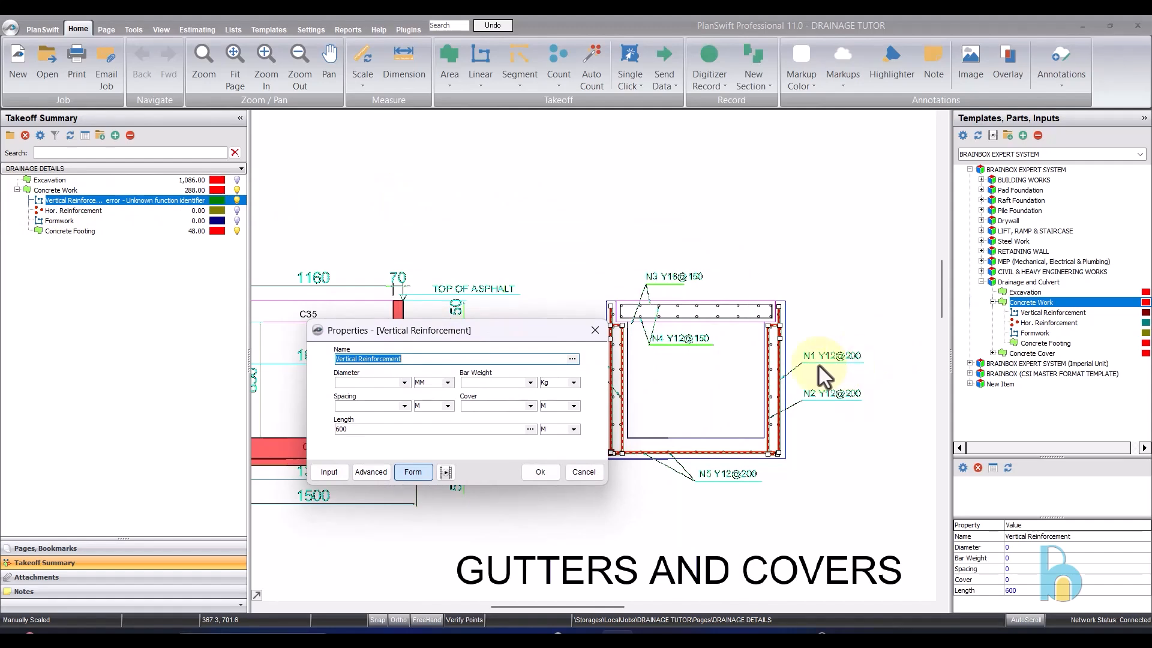
{"action": "left_click", "coordinate": [405, 383]}
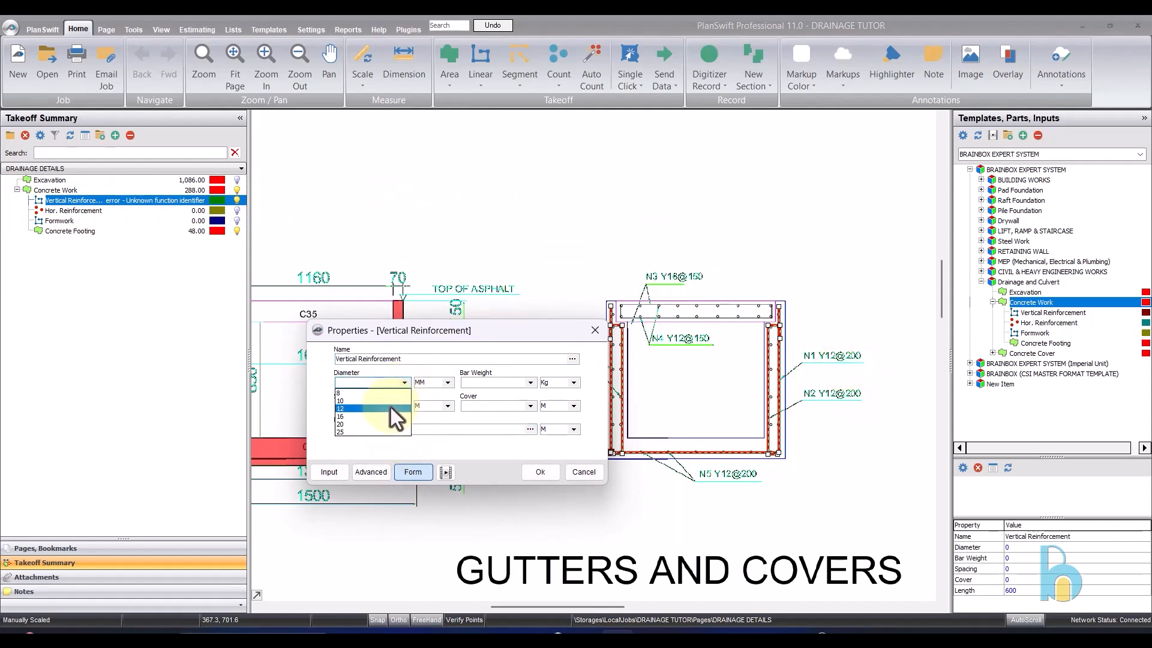
{"action": "left_click", "coordinate": [391, 408]}
- Set the Vertical Reinforcement bar weight to 0.888 kg
{"action": "left_click", "coordinate": [526, 384]}
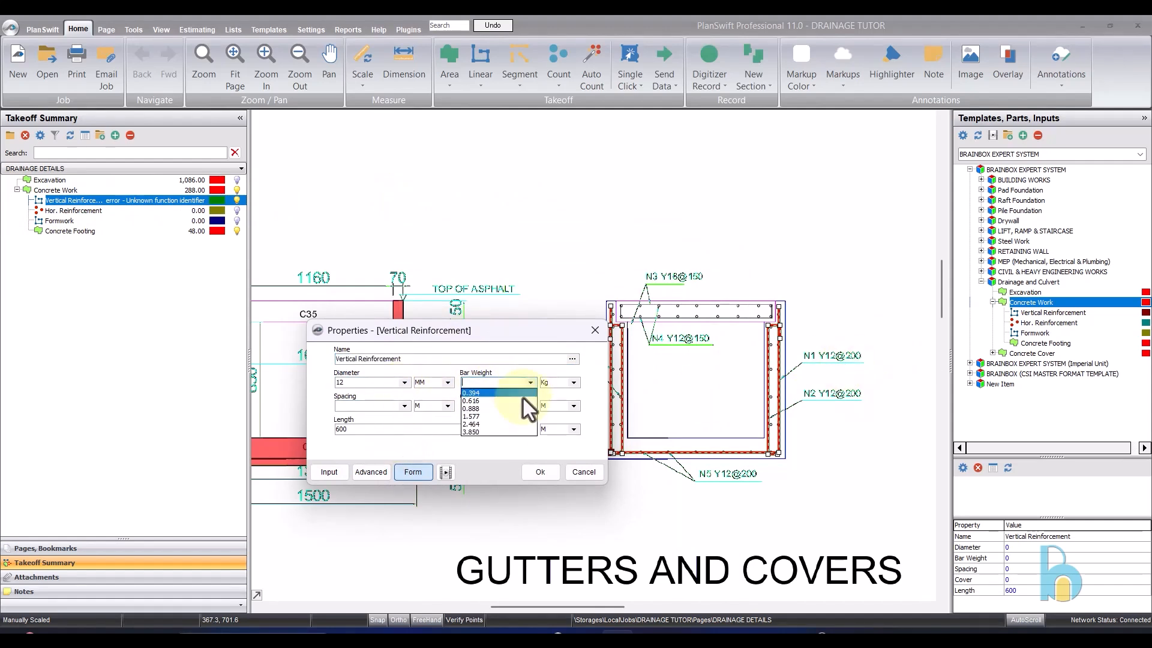
{"action": "left_click", "coordinate": [520, 414]}
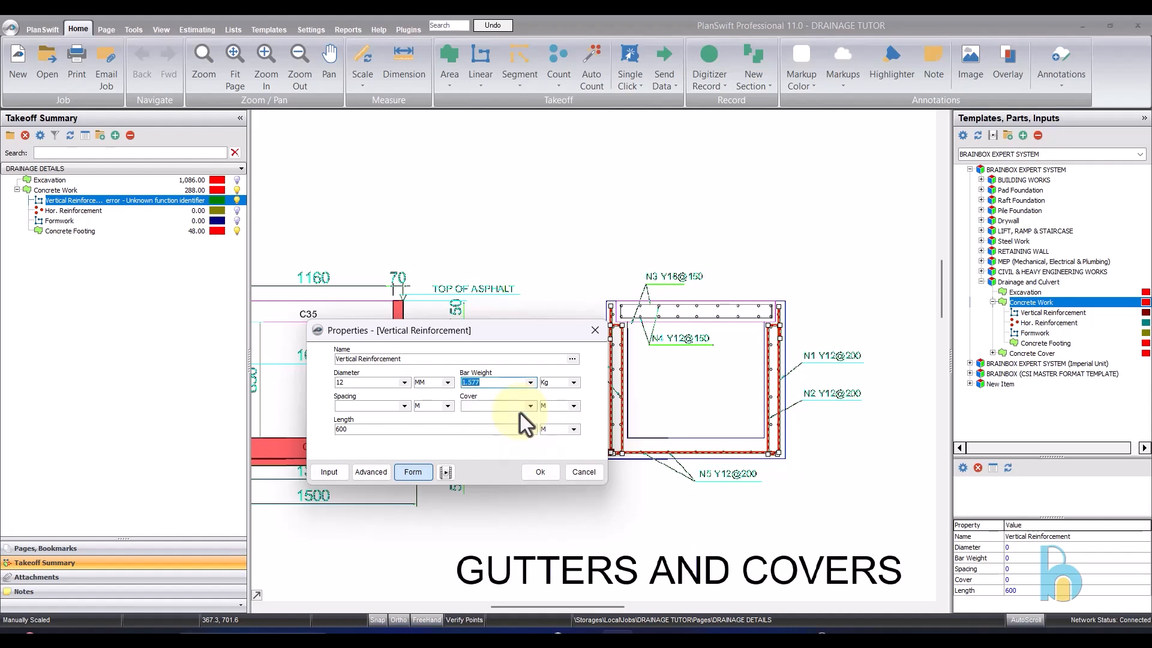
{"action": "left_click", "coordinate": [528, 387]}
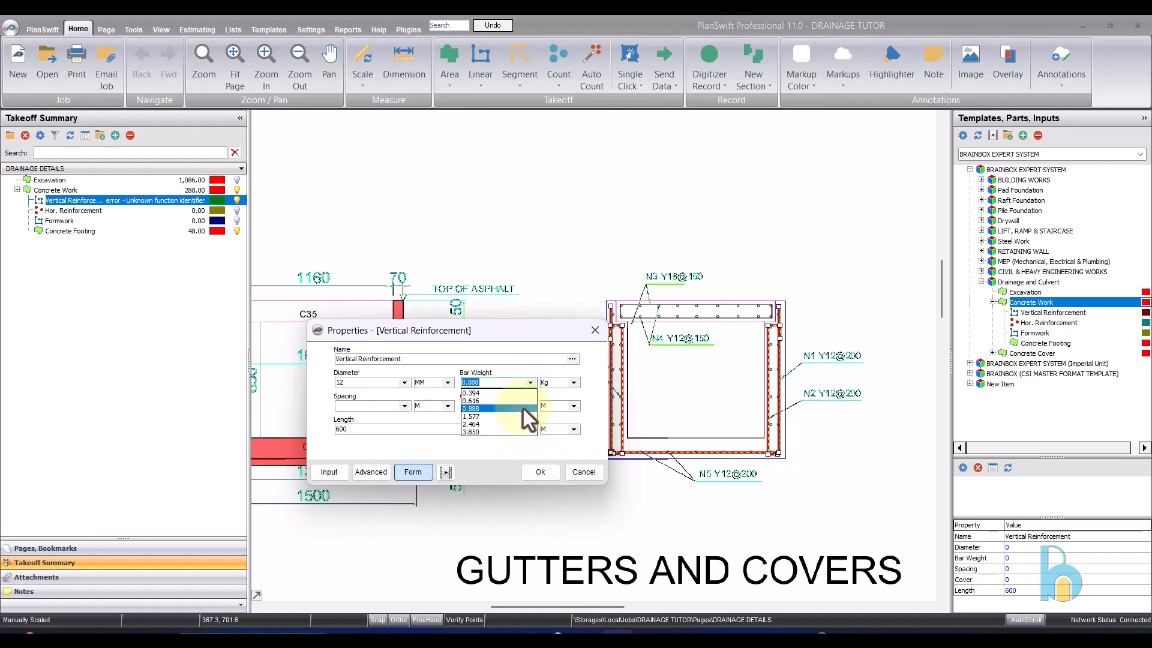
{"action": "left_click", "coordinate": [524, 408]}
- Set the Vertical Reinforcement bar spacing to 0.20 m and the cover to 0.10 m, and apply the properties
{"action": "left_click", "coordinate": [404, 406]}
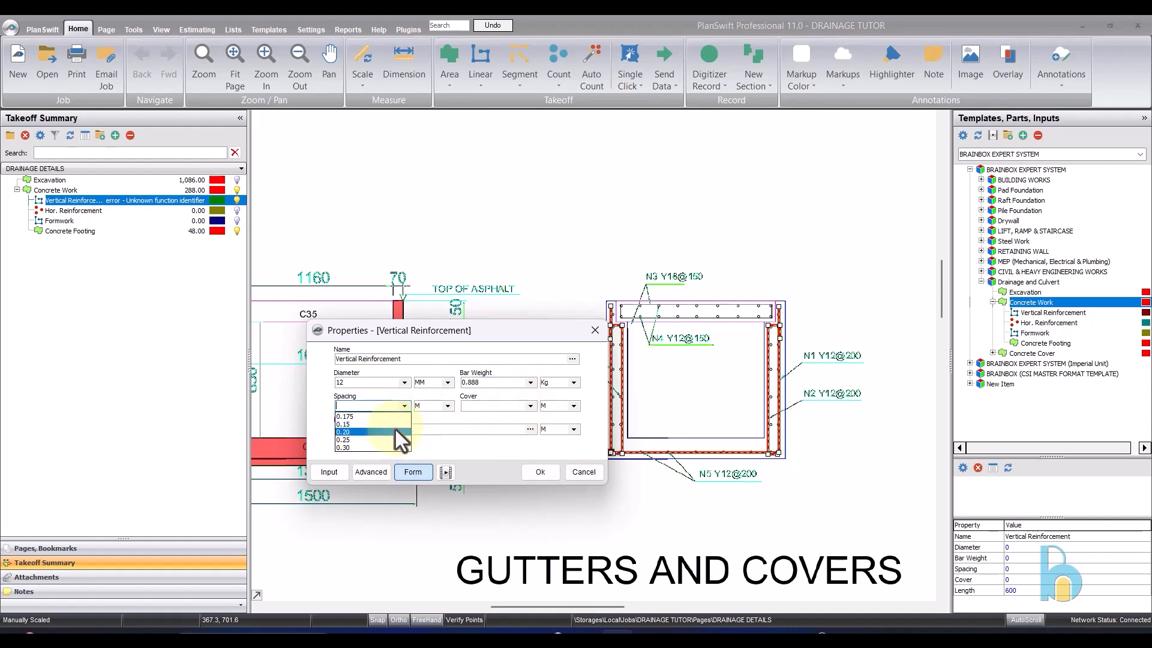
{"action": "left_click", "coordinate": [396, 430]}
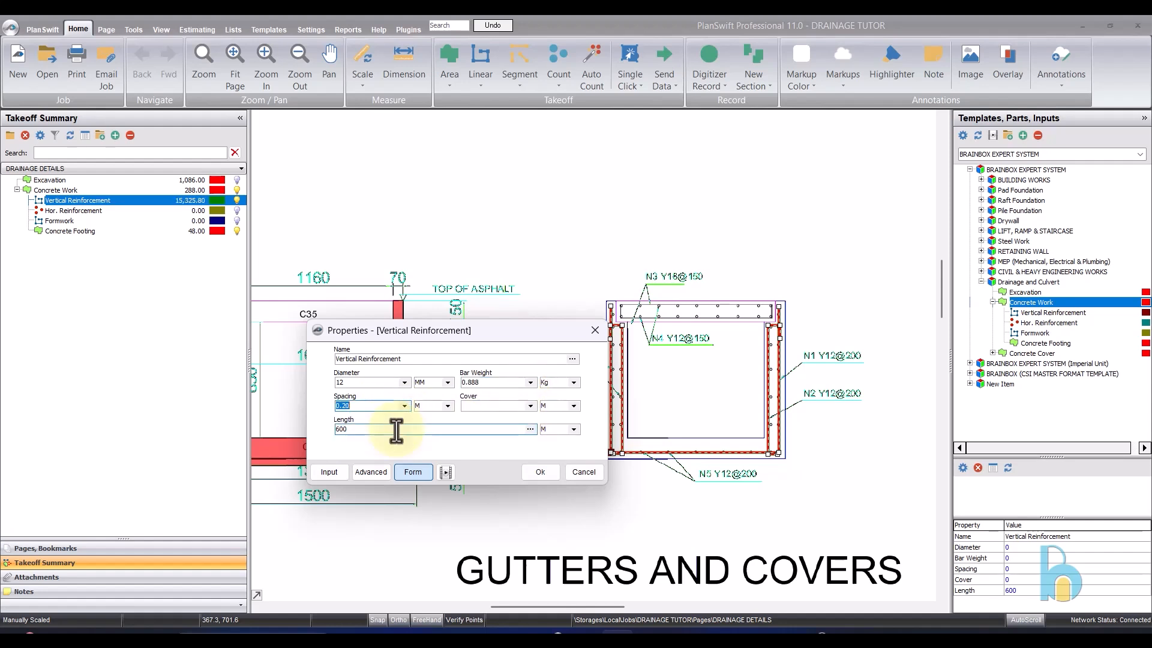
{"action": "left_click", "coordinate": [530, 405]}
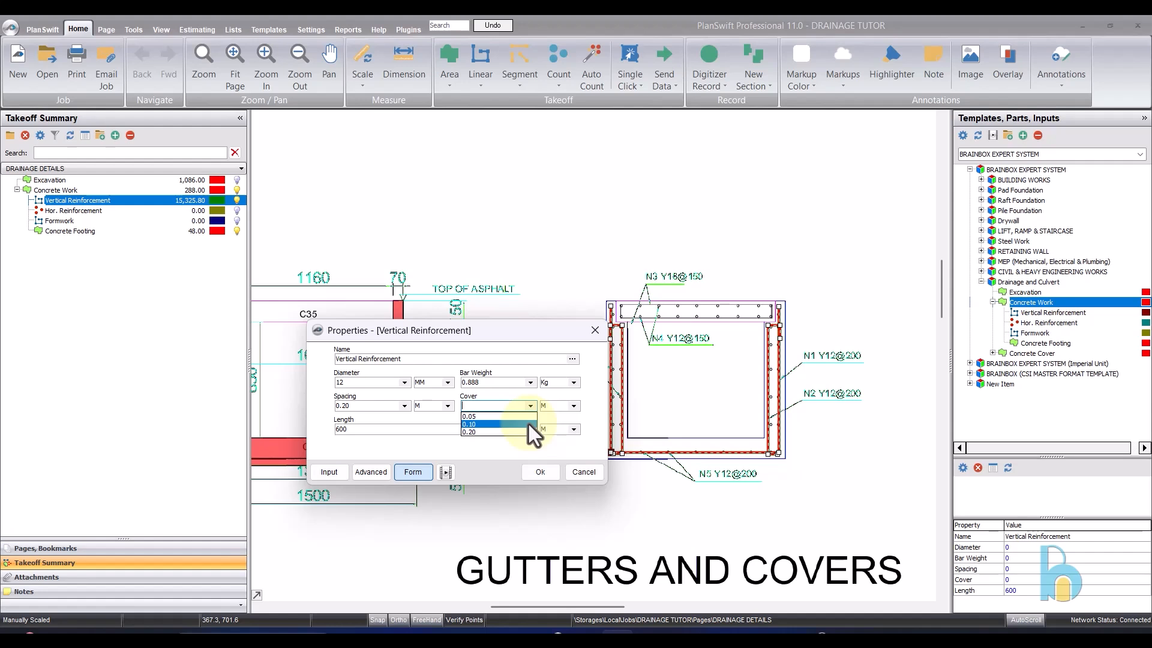
{"action": "left_click", "coordinate": [529, 423]}
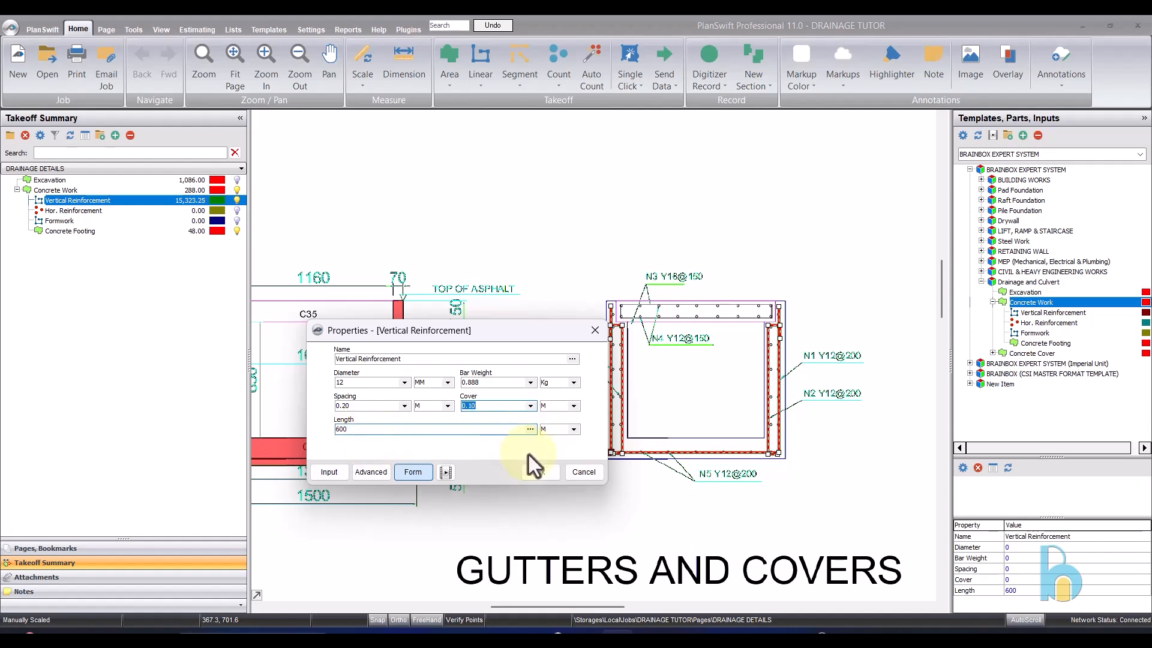
{"action": "left_click", "coordinate": [540, 471]}
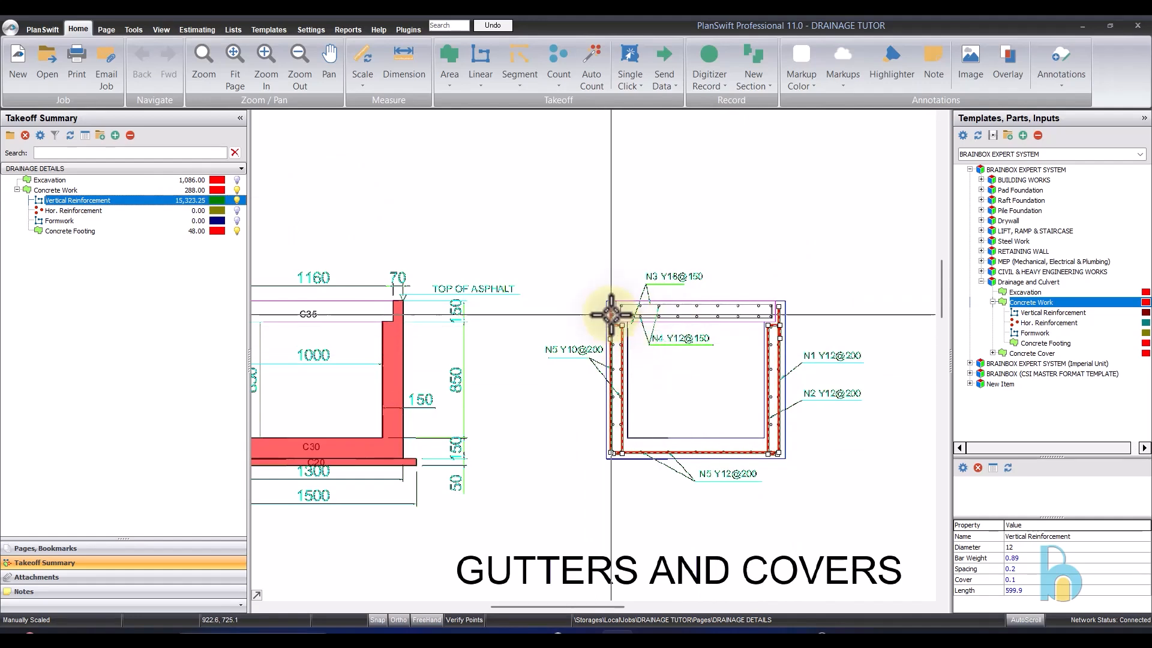
- Open the Hor. Reinforcement properties beside the gutter section, set the bar diameter to 12 mm and rename the item "Hor. Reinforcement (Y12)"
{"action": "left_click", "coordinate": [139, 210]}
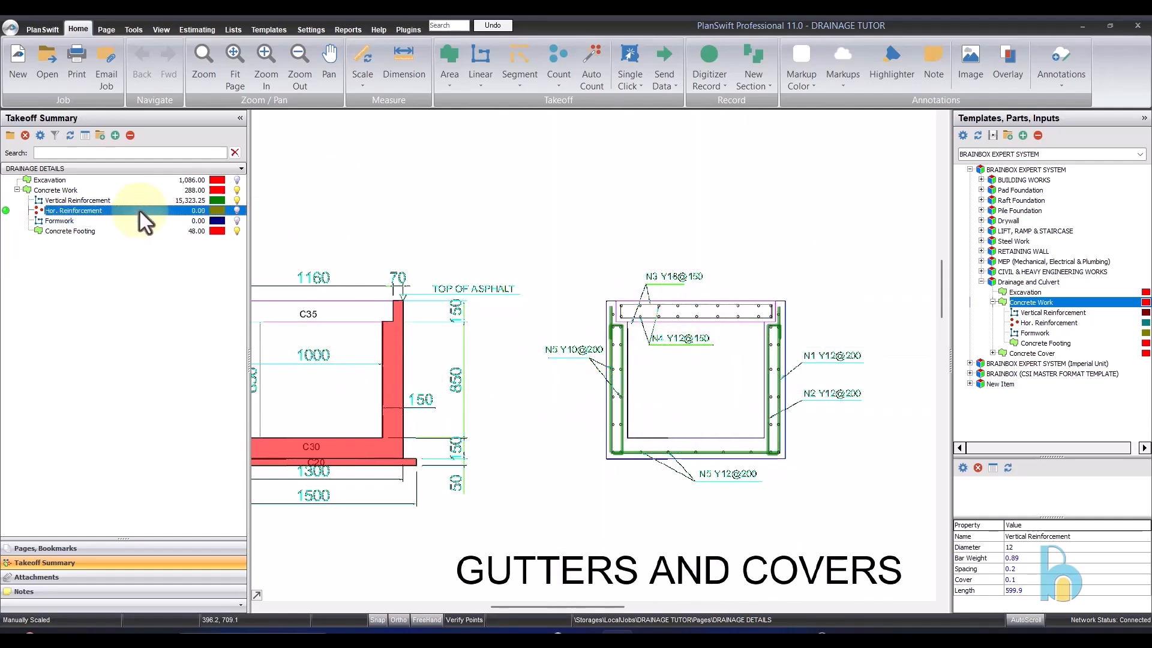
{"action": "scroll", "coordinate": [681, 453], "scroll_direction": "up", "scroll_amount": 4}
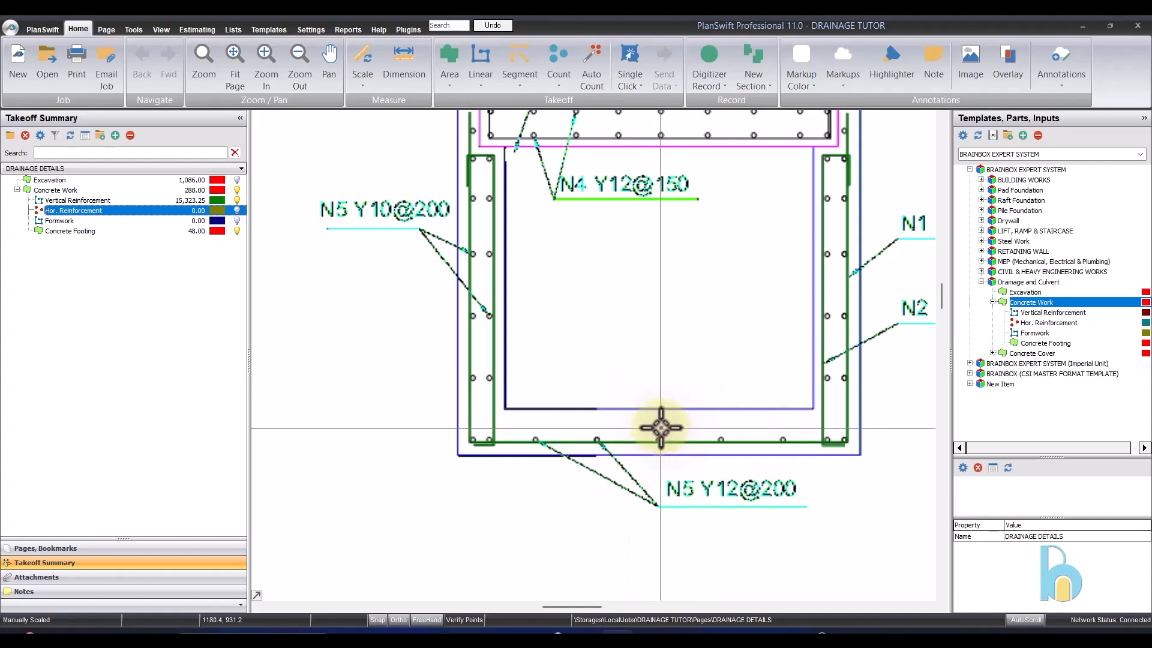
{"action": "scroll", "coordinate": [660, 417], "scroll_direction": "down", "scroll_amount": 1}
{"action": "scroll", "coordinate": [543, 306], "scroll_direction": "up", "scroll_amount": 4}
{"action": "scroll", "coordinate": [420, 276], "scroll_direction": "down", "scroll_amount": 3}
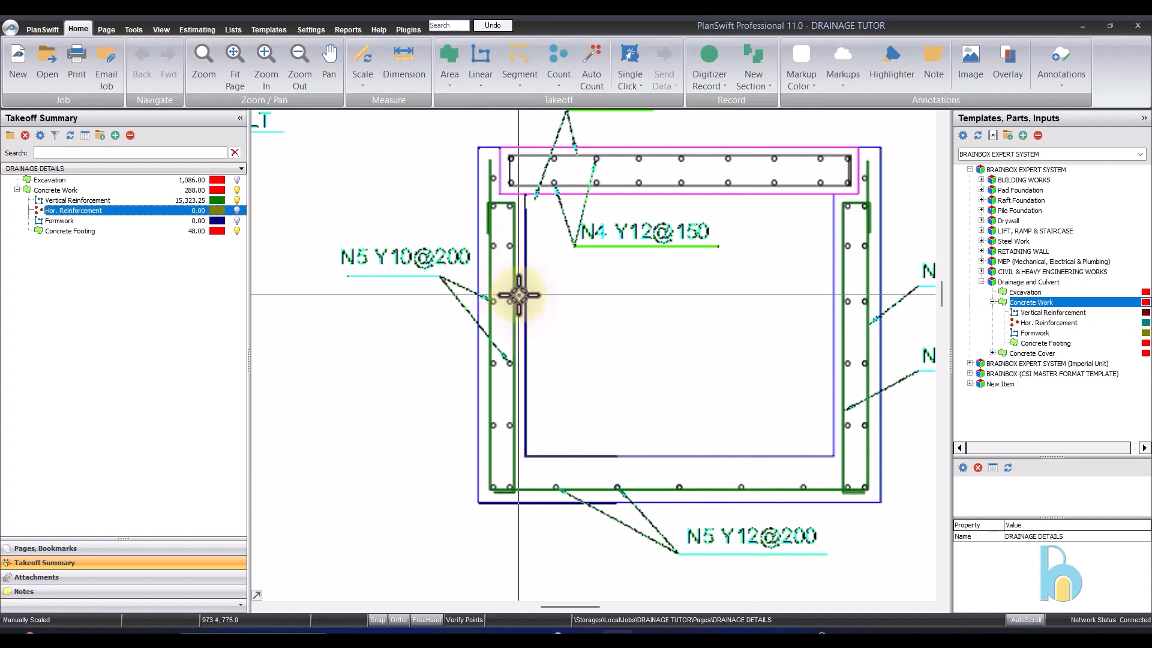
{"action": "scroll", "coordinate": [528, 336], "scroll_direction": "down", "scroll_amount": 3}
{"action": "scroll", "coordinate": [602, 419], "scroll_direction": "up", "scroll_amount": 3}
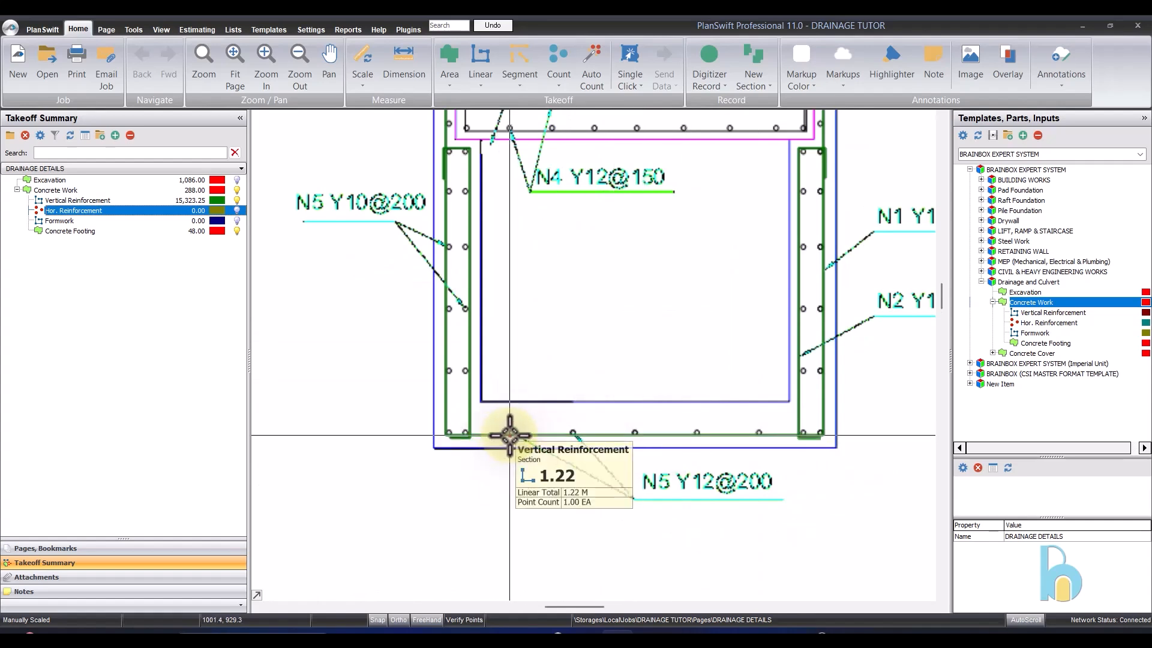
{"action": "double_click", "coordinate": [105, 210]}
{"action": "left_click", "coordinate": [525, 298]}
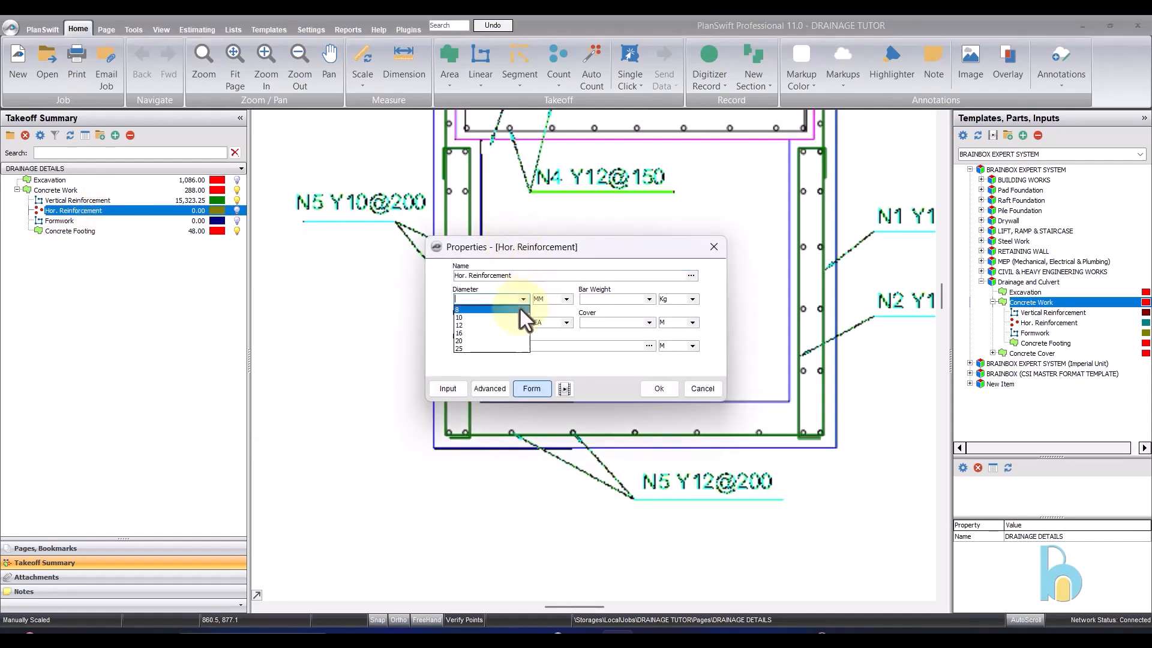
{"action": "left_click", "coordinate": [511, 325]}
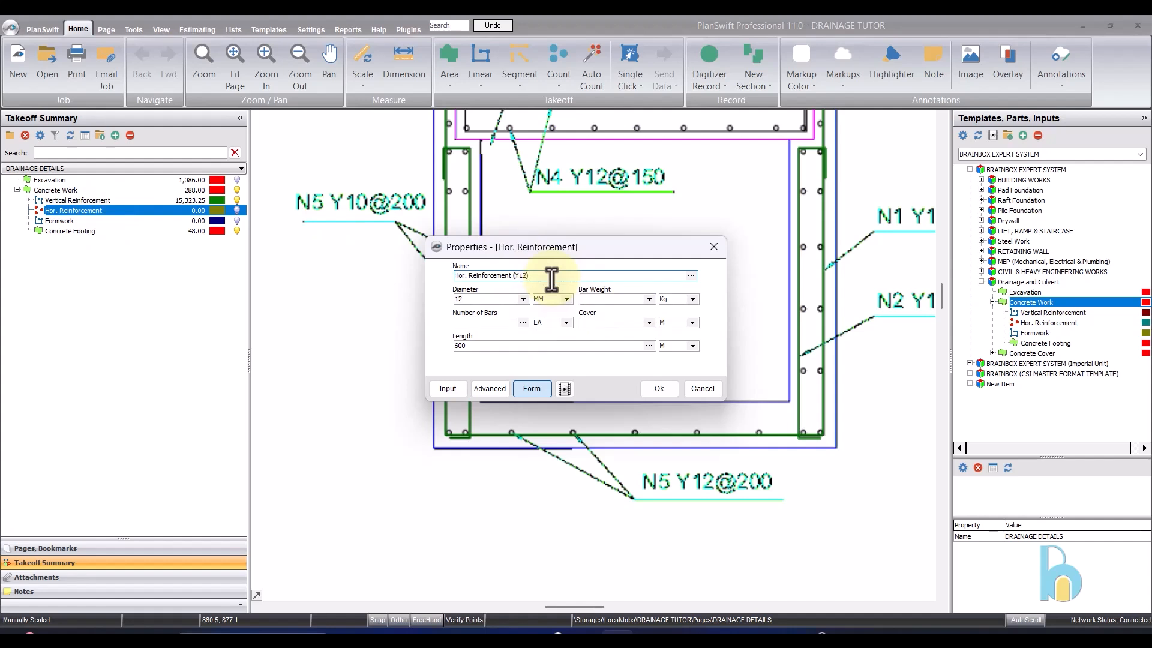
- Give Hor. Reinforcement (Y12) a bar weight of 0.888 kg, 5 bars and a cover of 0.10 m, and apply the properties
{"action": "left_click", "coordinate": [650, 299]}
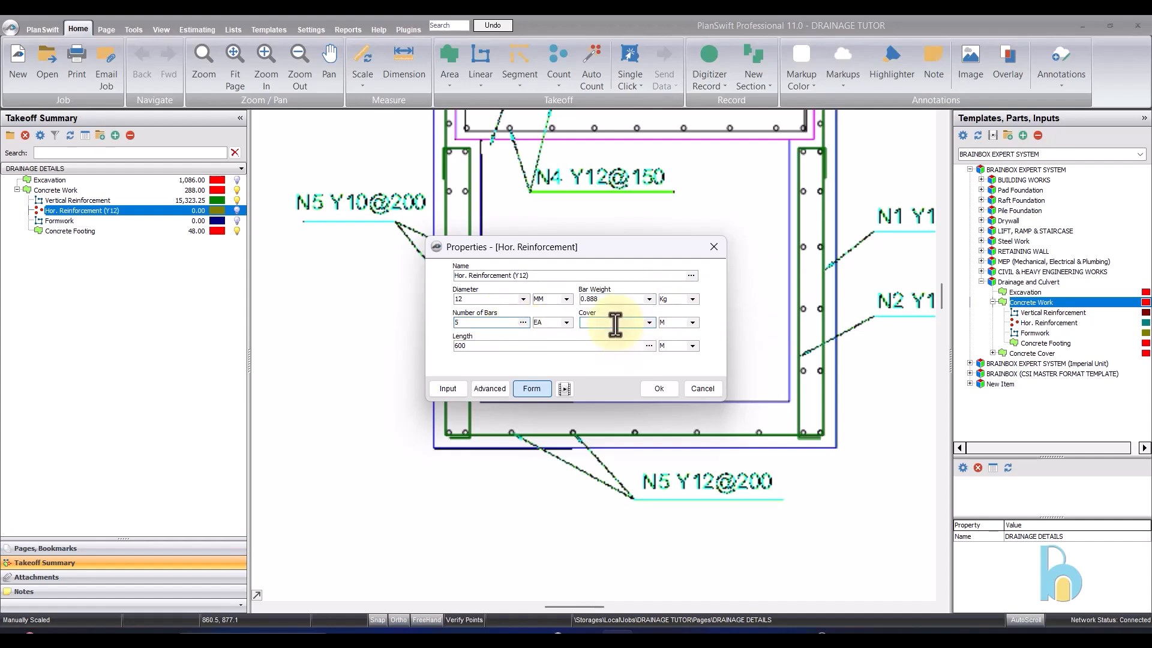
{"action": "left_click", "coordinate": [648, 323]}
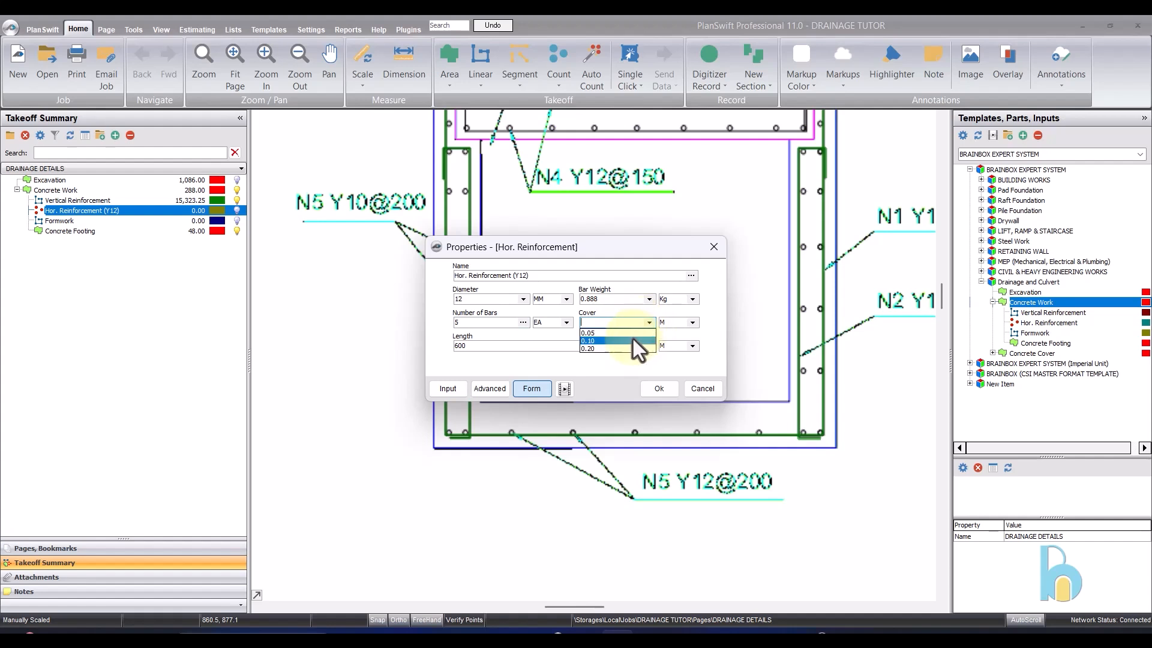
{"action": "left_click", "coordinate": [633, 339]}
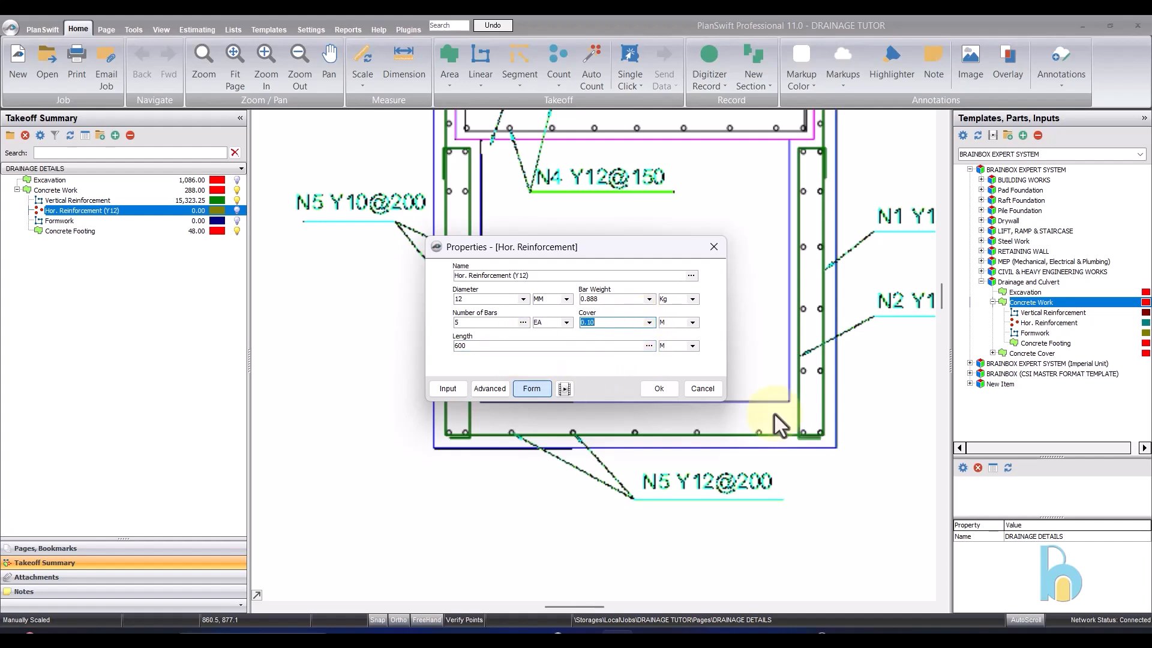
{"action": "left_click", "coordinate": [659, 389]}
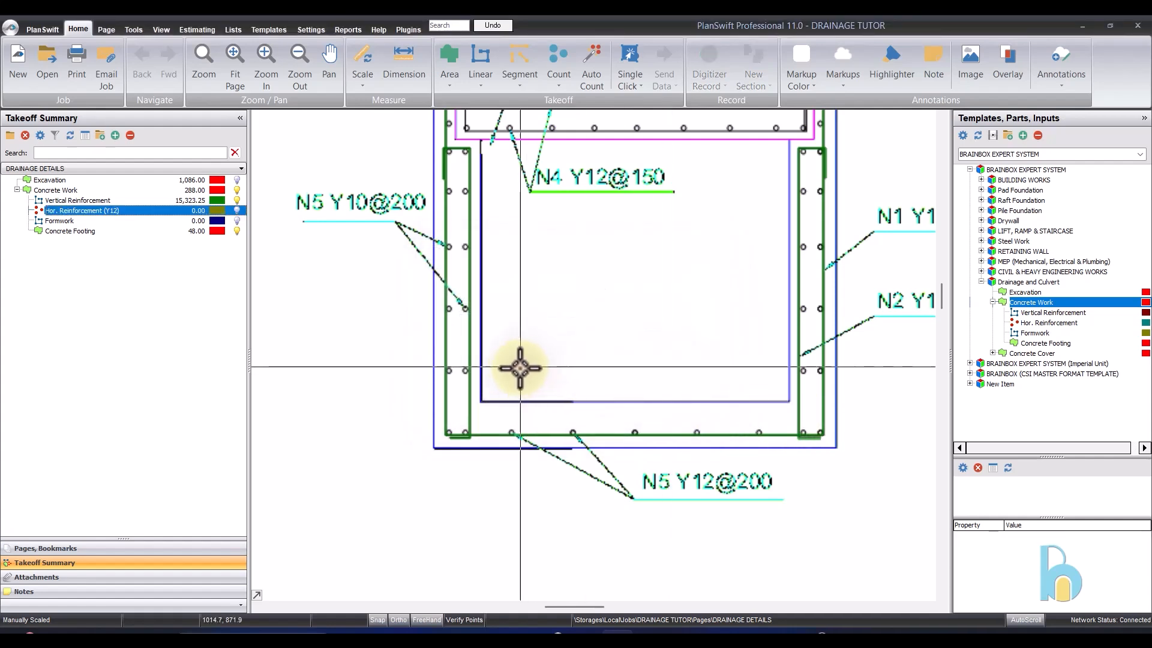
- Record one Hor. Reinforcement (Y12) count point on the middle bar of the gutter's base slab and stop recording
{"action": "left_click", "coordinate": [10, 210]}
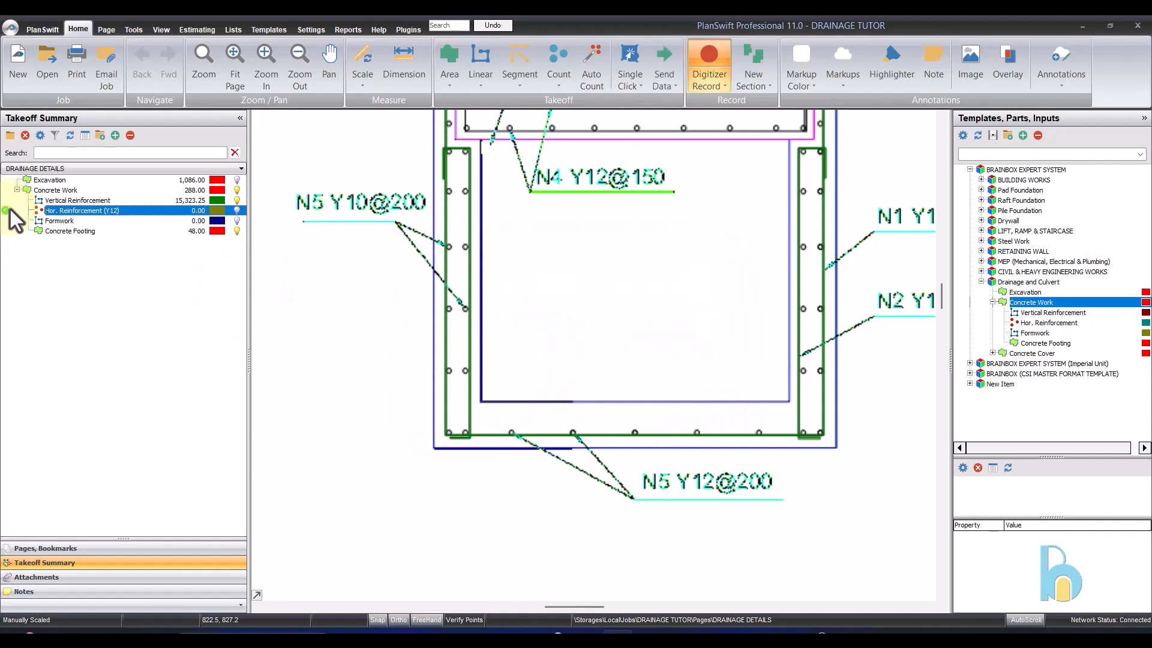
{"action": "left_click", "coordinate": [635, 432]}
{"action": "right_click", "coordinate": [627, 369]}
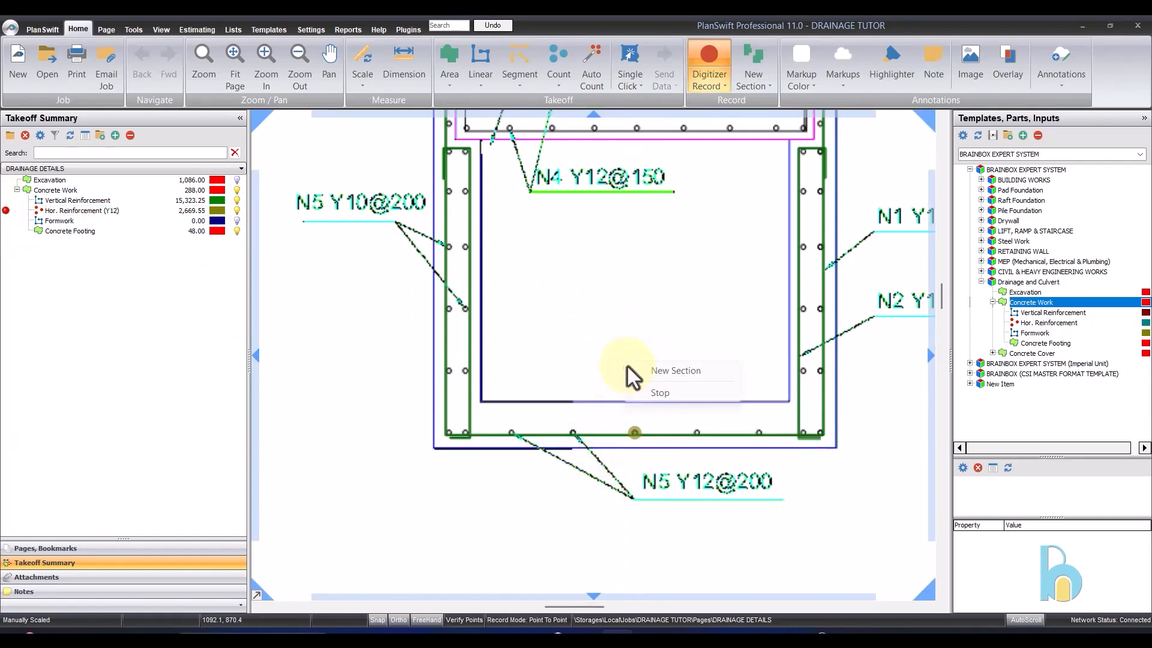
{"action": "left_click", "coordinate": [659, 393]}
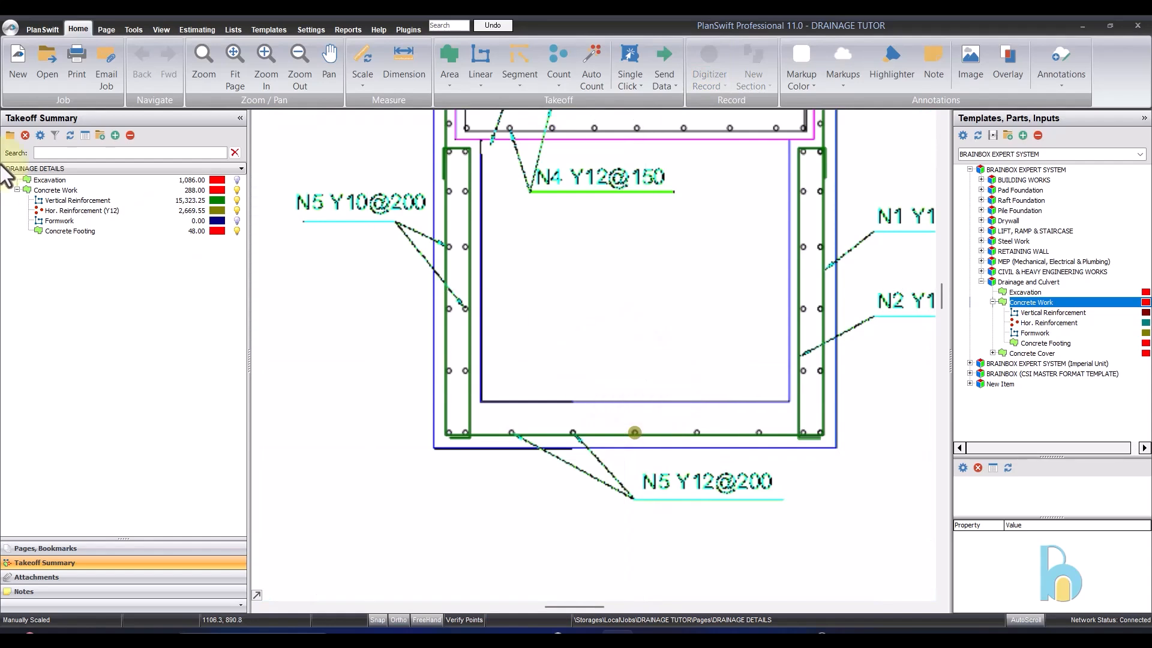
- Clear the Hor. Reinforcement (Y12) number of bars and count the base slab's four remaining bars individually, ending the recording
{"action": "double_click", "coordinate": [114, 209]}
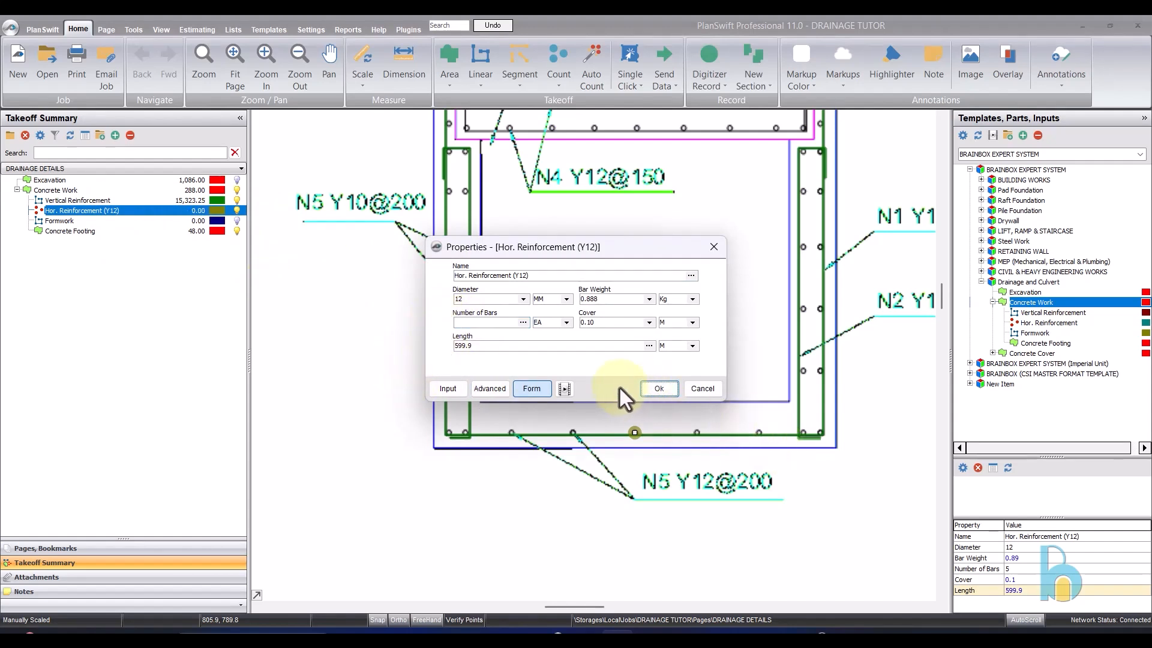
{"action": "left_click", "coordinate": [644, 384]}
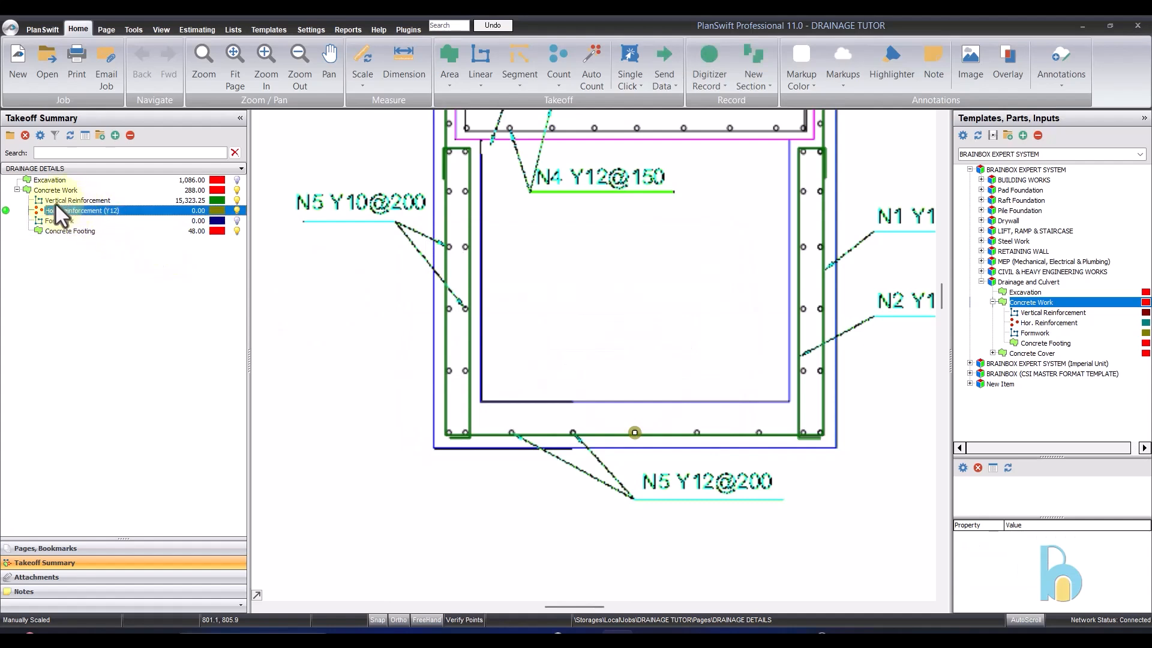
{"action": "double_click", "coordinate": [6, 210]}
{"action": "left_click", "coordinate": [572, 432]}
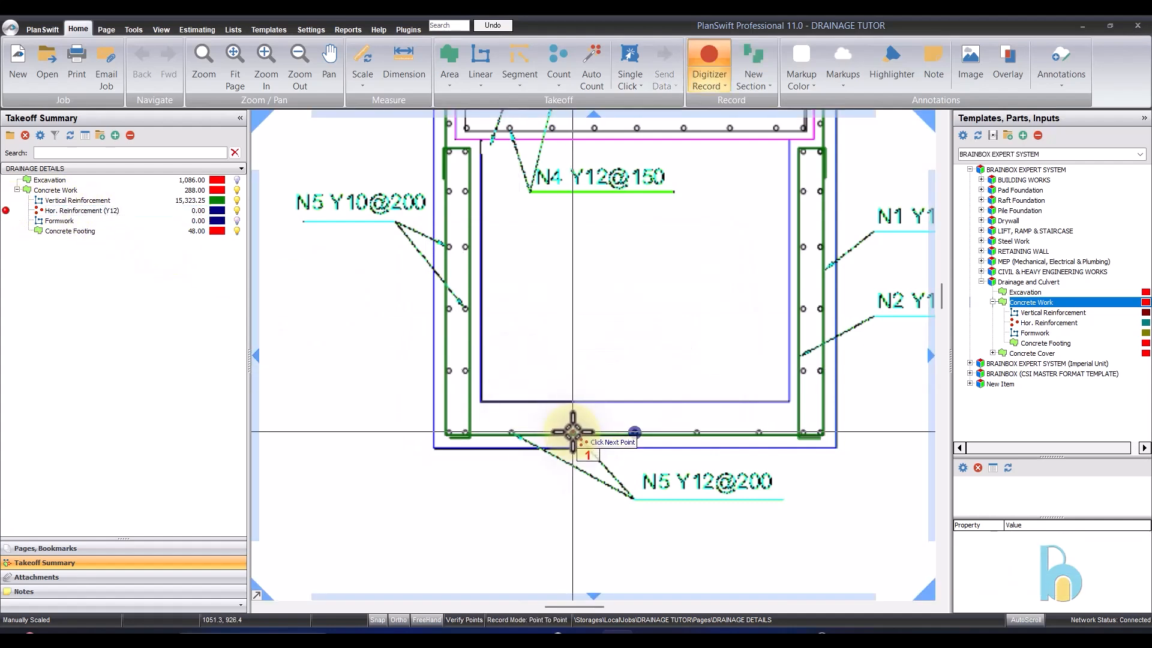
{"action": "left_click", "coordinate": [510, 429]}
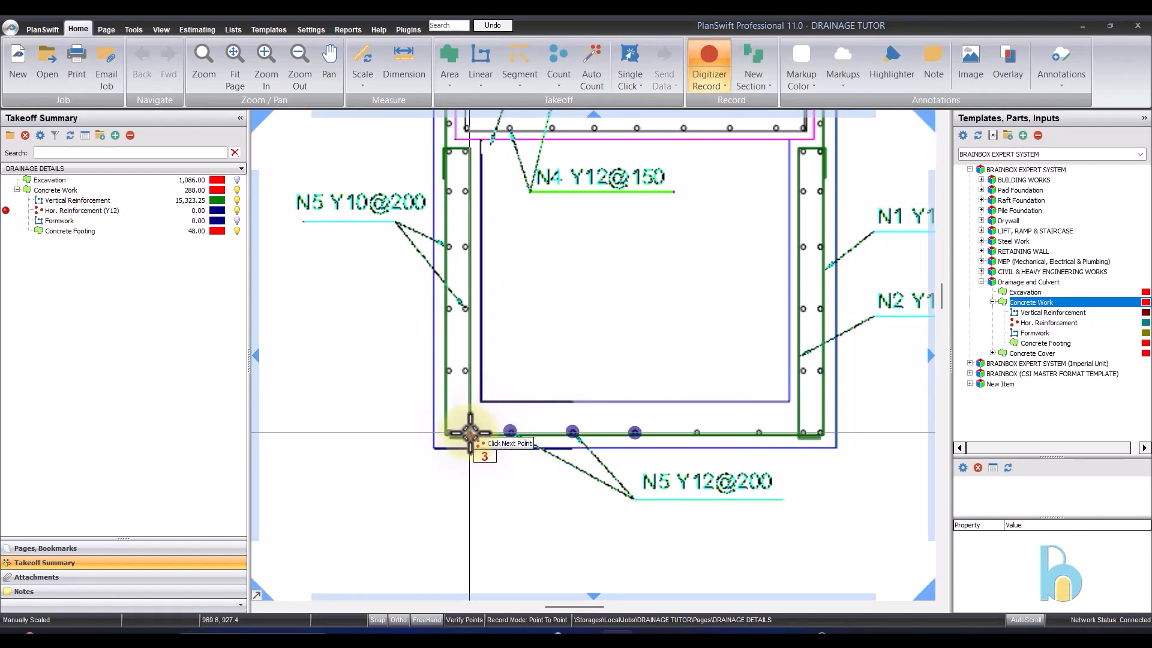
{"action": "left_click", "coordinate": [696, 429]}
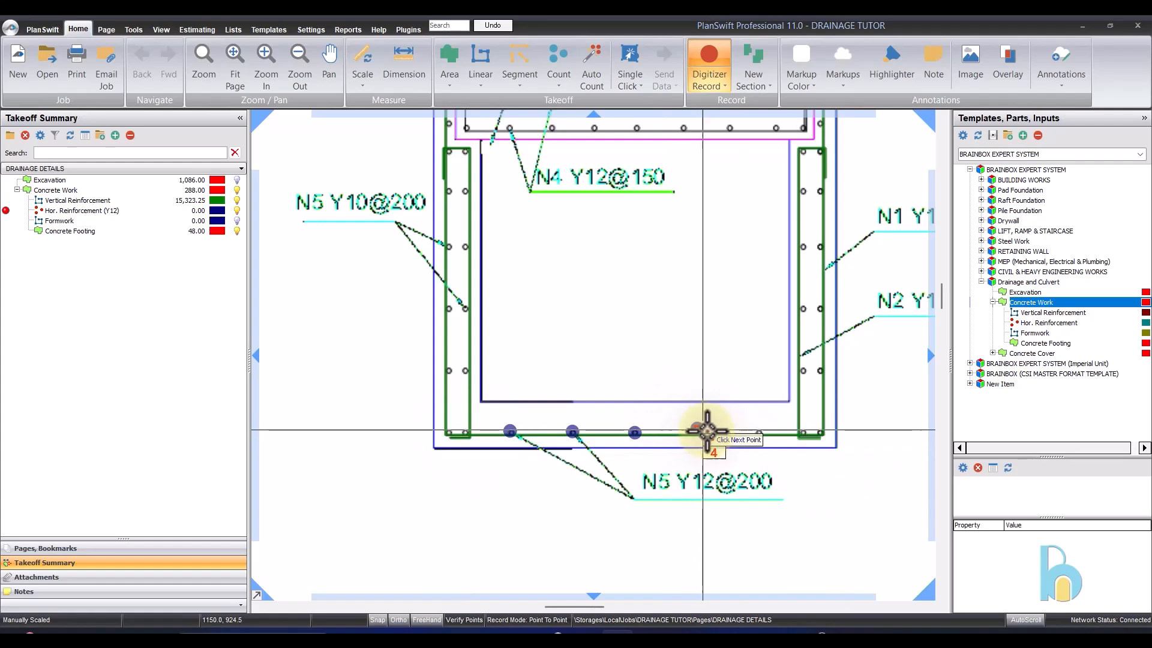
{"action": "left_click", "coordinate": [755, 431]}
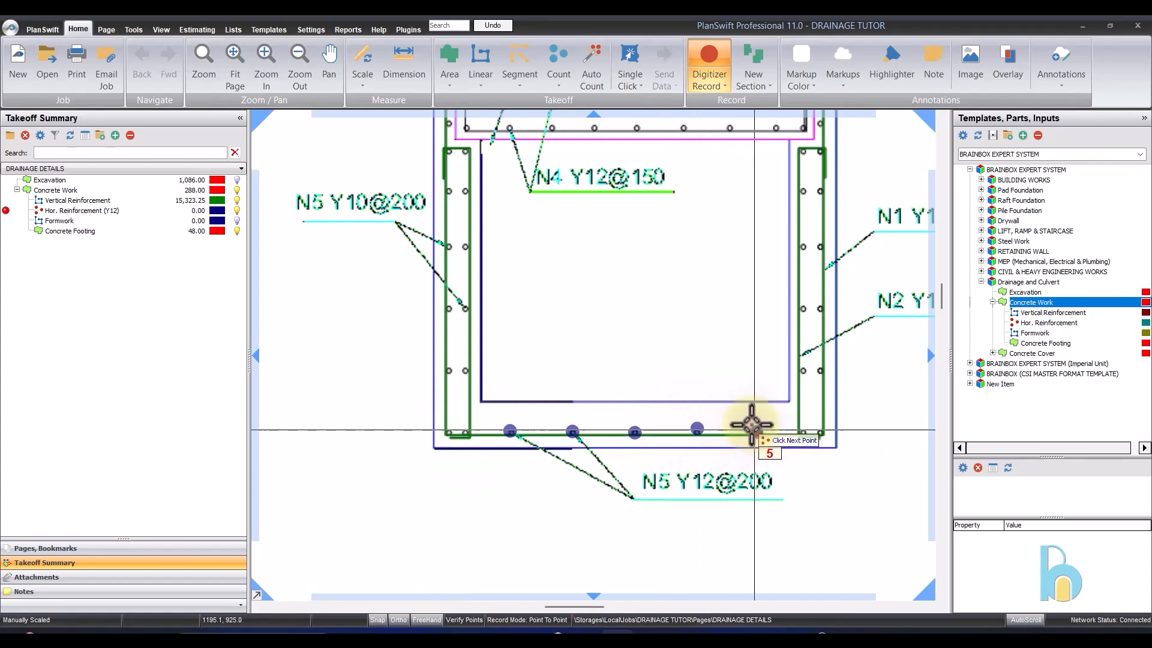
{"action": "right_click", "coordinate": [710, 358]}
{"action": "left_click", "coordinate": [735, 380]}
- Set the number of bars for Hor. Reinforcement (Y12) to 1
{"action": "left_click", "coordinate": [65, 211]}
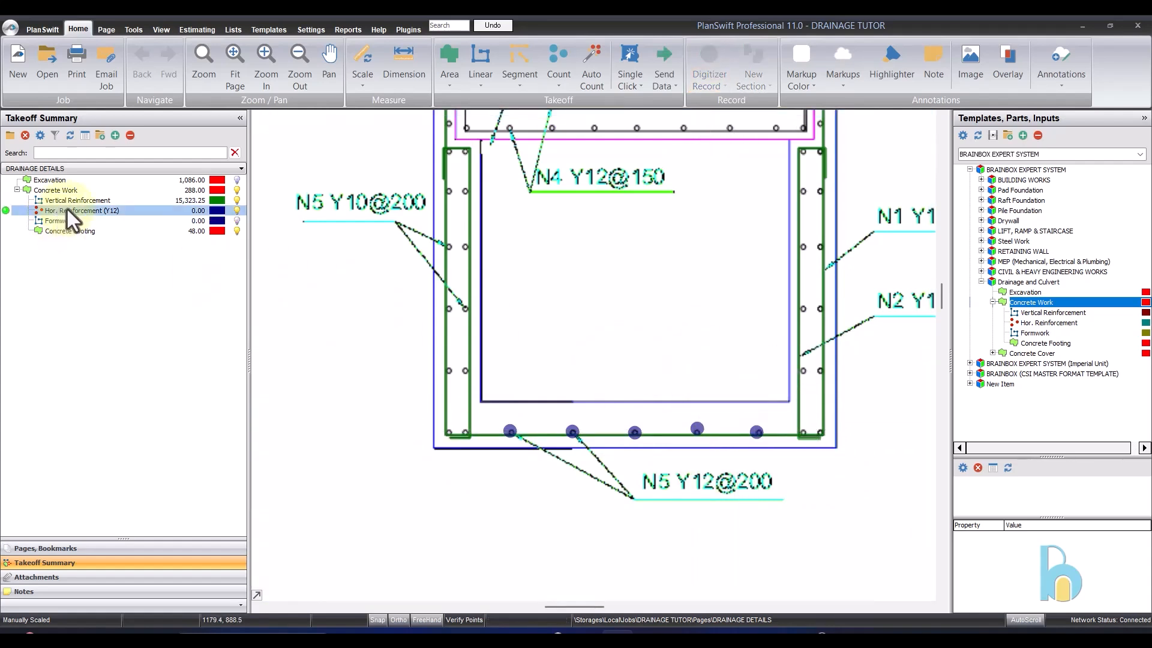
{"action": "double_click", "coordinate": [69, 211]}
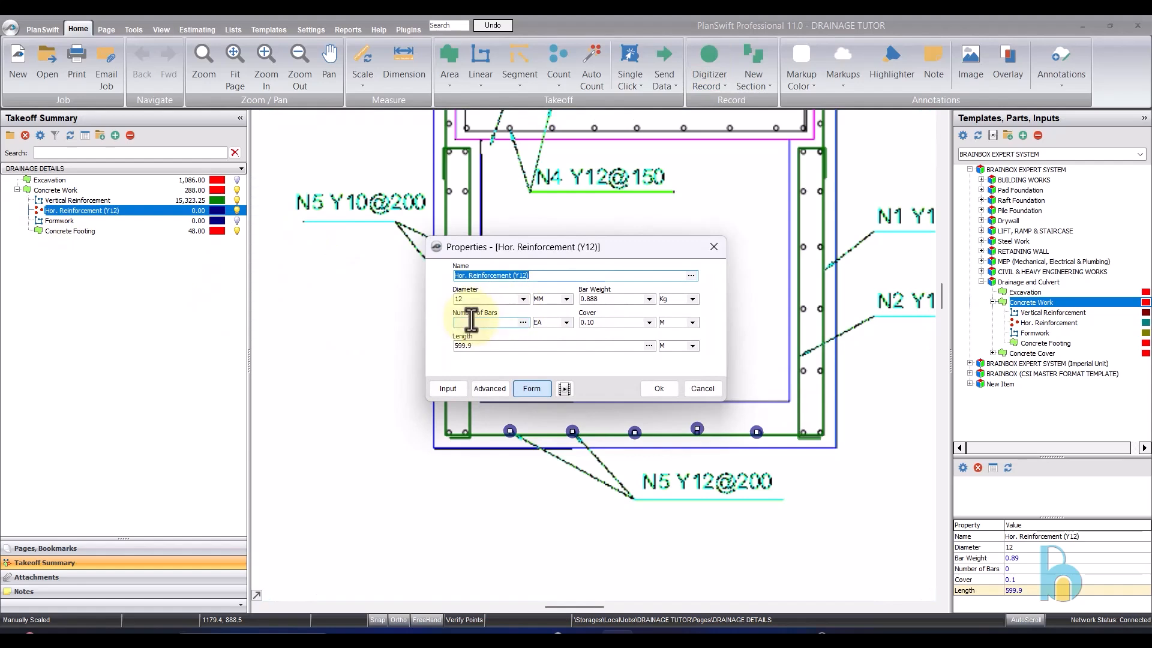
{"action": "left_click", "coordinate": [654, 387]}
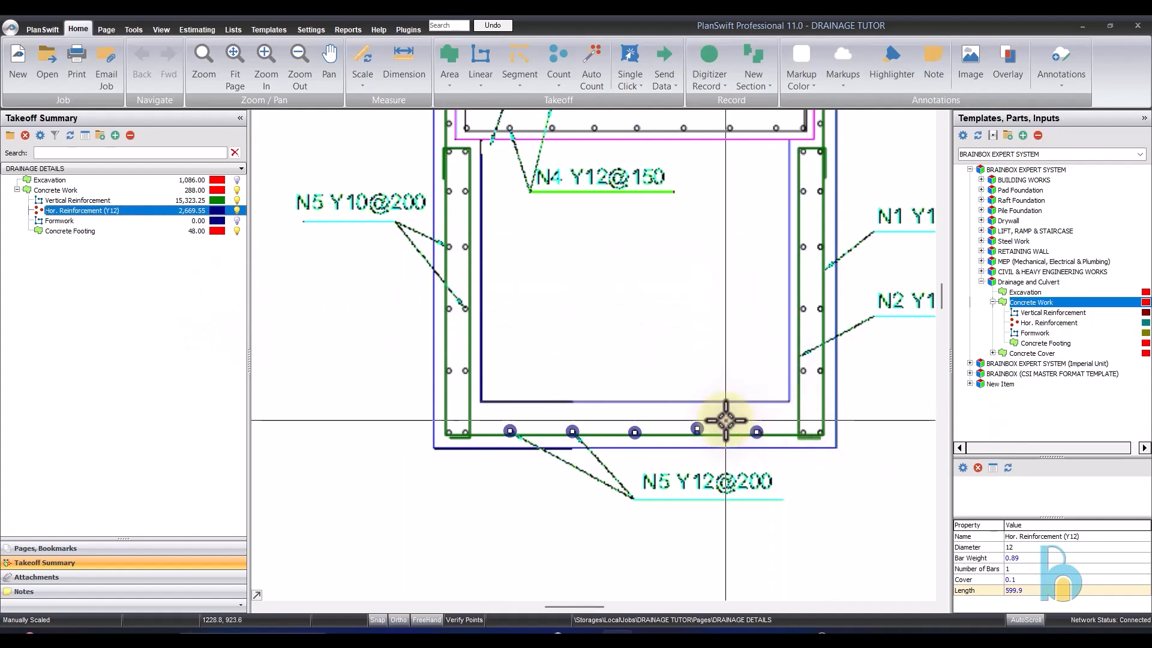
- Delete all five Hor. Reinforcement (Y12) count points from the gutter's base slab
{"action": "key", "text": "Delete"}
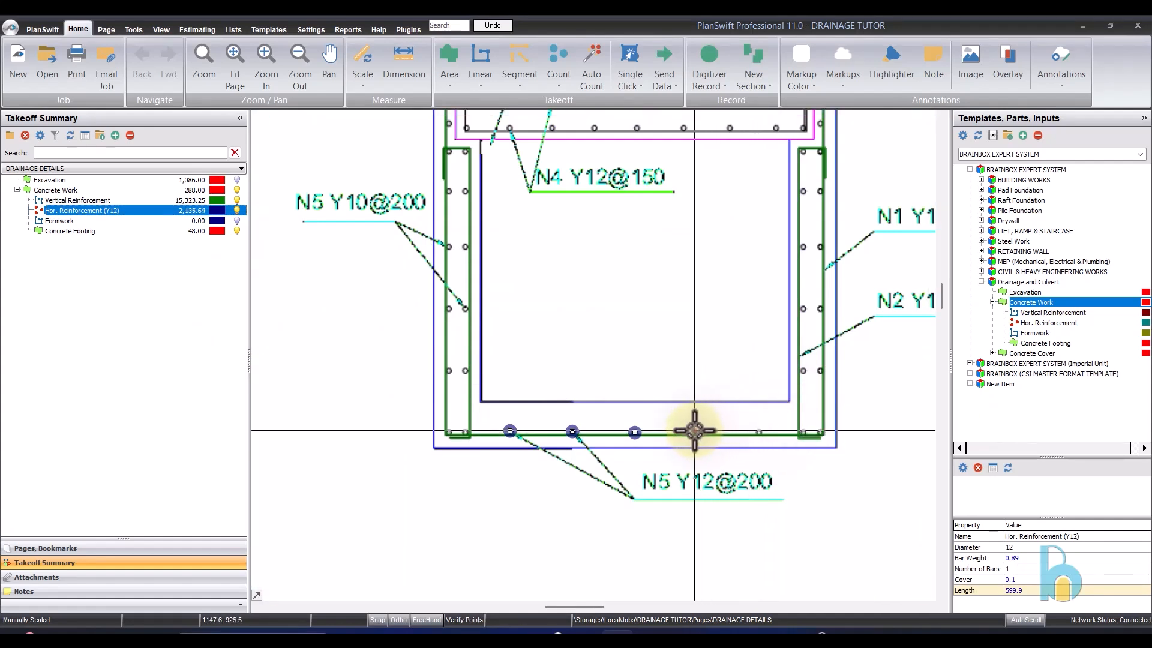
{"action": "key", "text": "Delete"}
{"action": "key", "text": "Delete"}
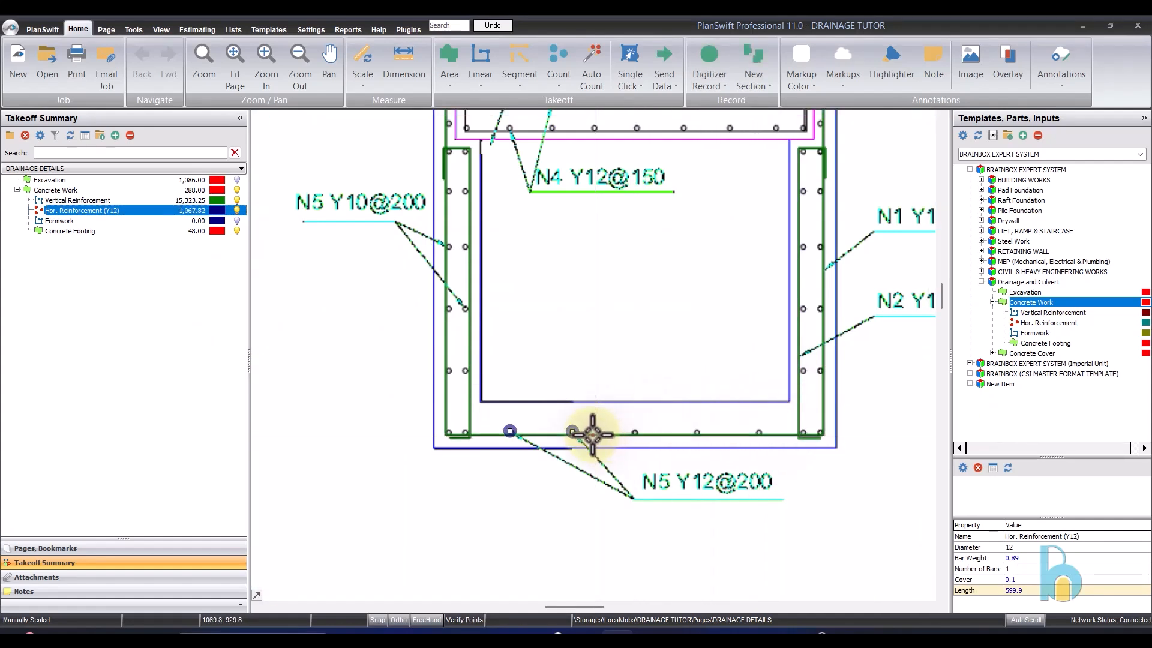
{"action": "key", "text": "Delete"}
{"action": "key", "text": "Delete"}
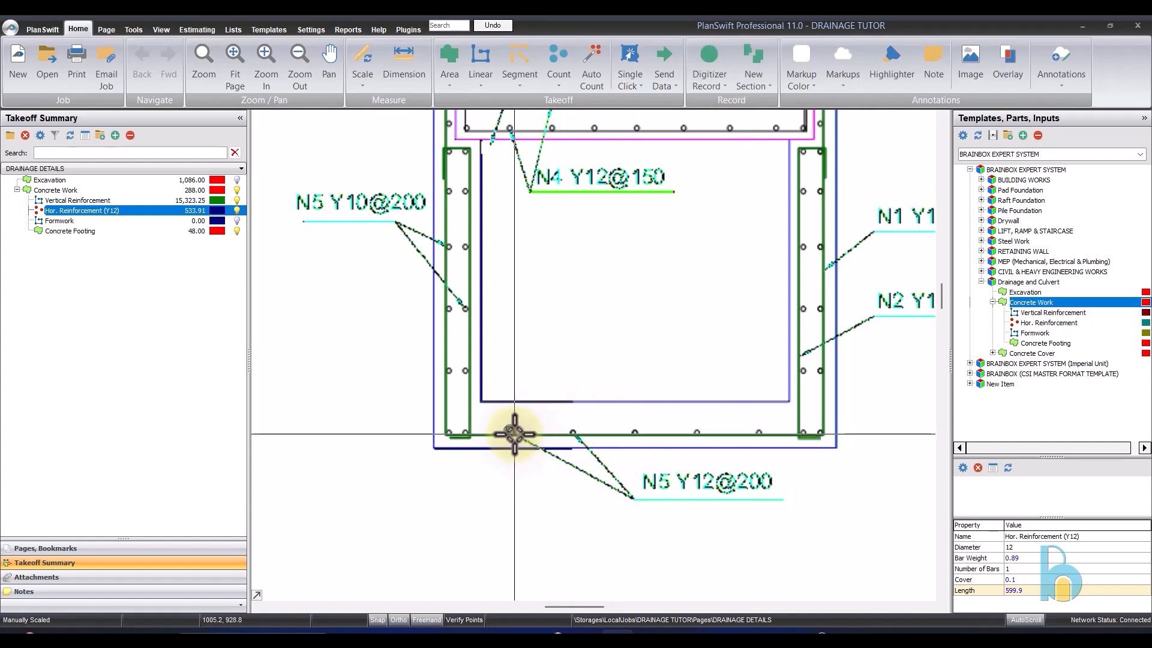
- Set the number of bars for Hor. Reinforcement (Y12) to 5
{"action": "left_click", "coordinate": [84, 214]}
{"action": "double_click", "coordinate": [84, 215]}
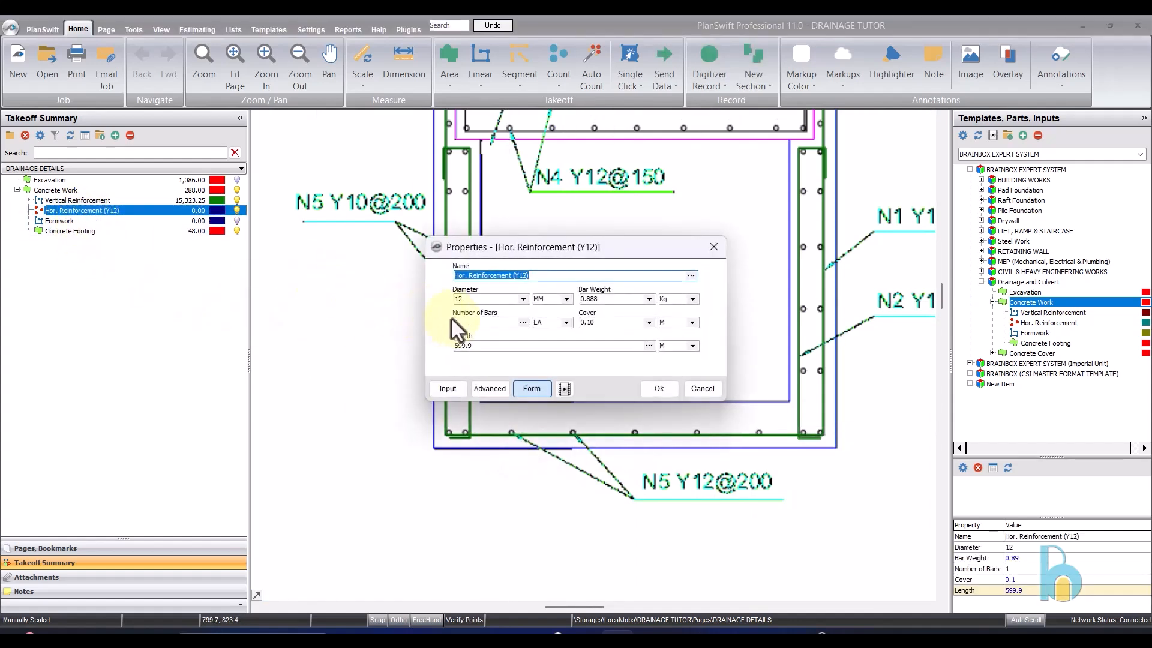
{"action": "left_click", "coordinate": [454, 321]}
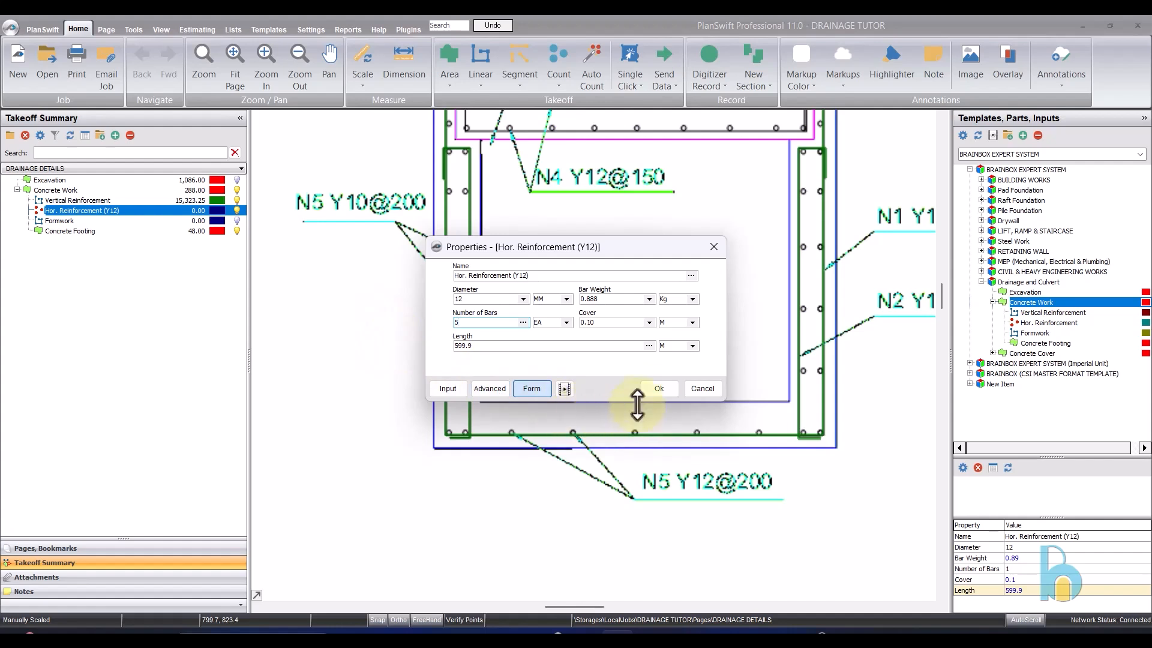
{"action": "left_click", "coordinate": [660, 388]}
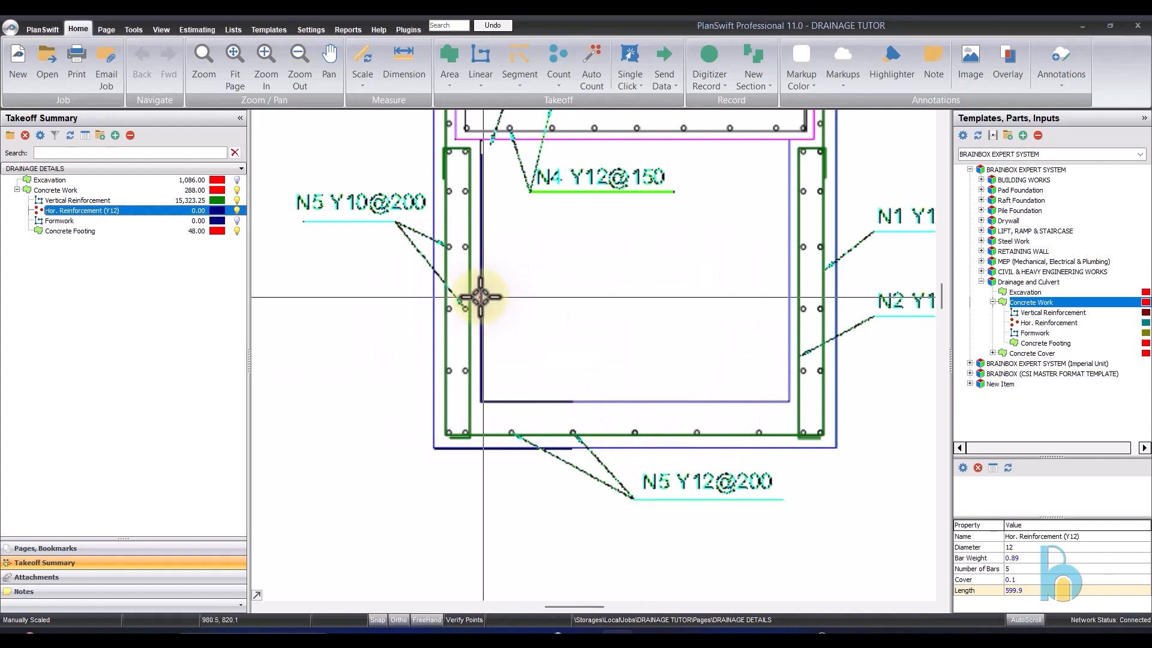
- Resume recording Hor. Reinforcement (Y12), mark only the base slab's middle bar as a single count point and stop recording
{"action": "left_click", "coordinate": [7, 210]}
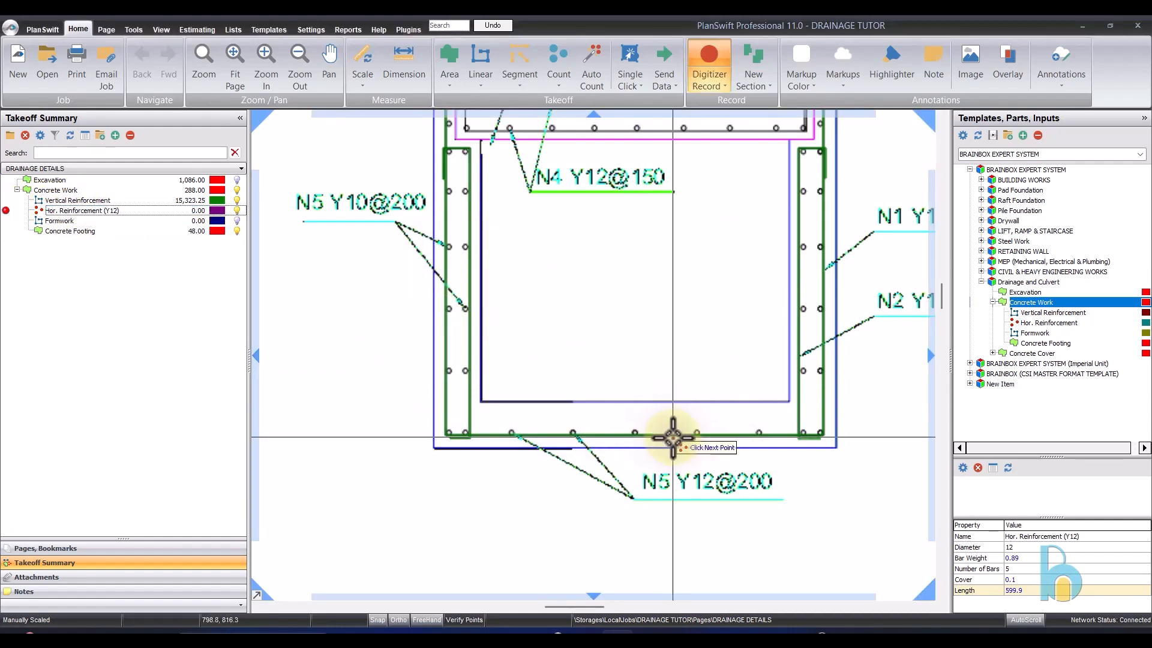
{"action": "left_click", "coordinate": [639, 429]}
{"action": "right_click", "coordinate": [655, 311]}
{"action": "left_click", "coordinate": [689, 337]}
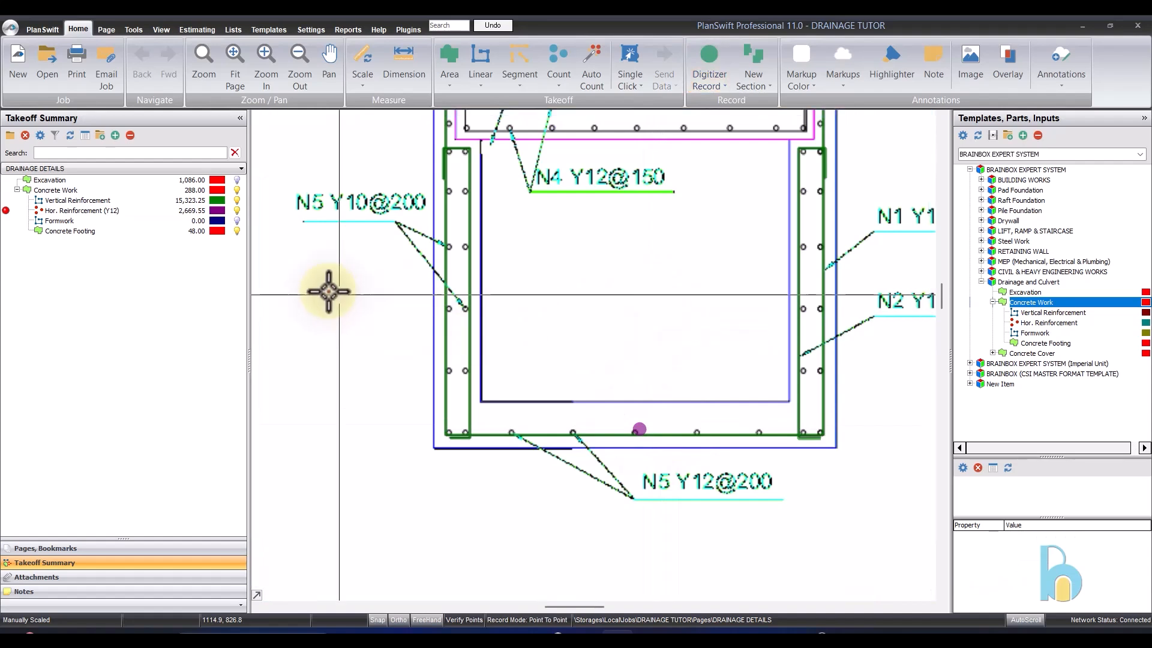
- Duplicate the Hor. Reinforcement (Y12) takeoff item under Concrete Work
{"action": "left_click", "coordinate": [180, 211]}
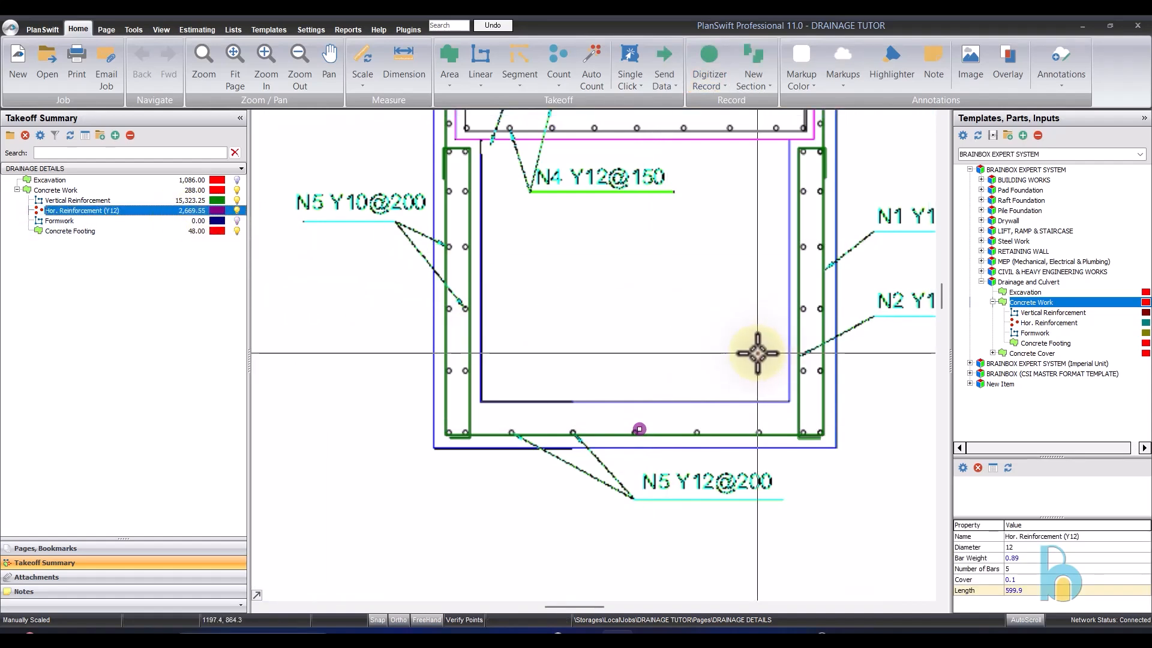
{"action": "left_click", "coordinate": [615, 228]}
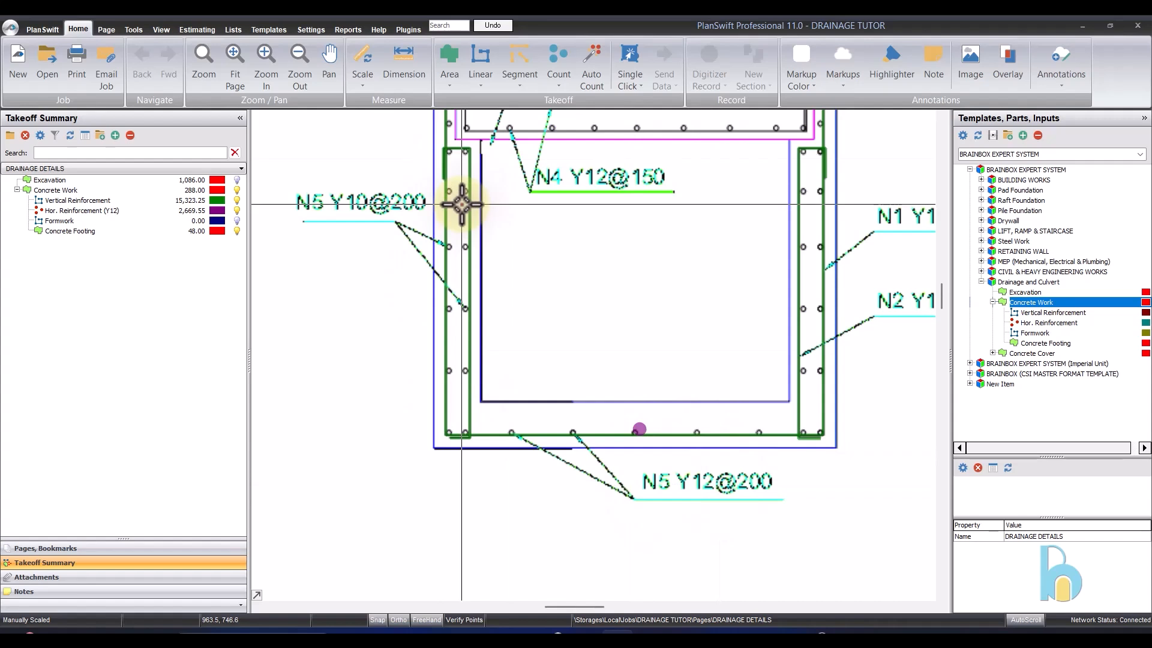
{"action": "left_click", "coordinate": [124, 211]}
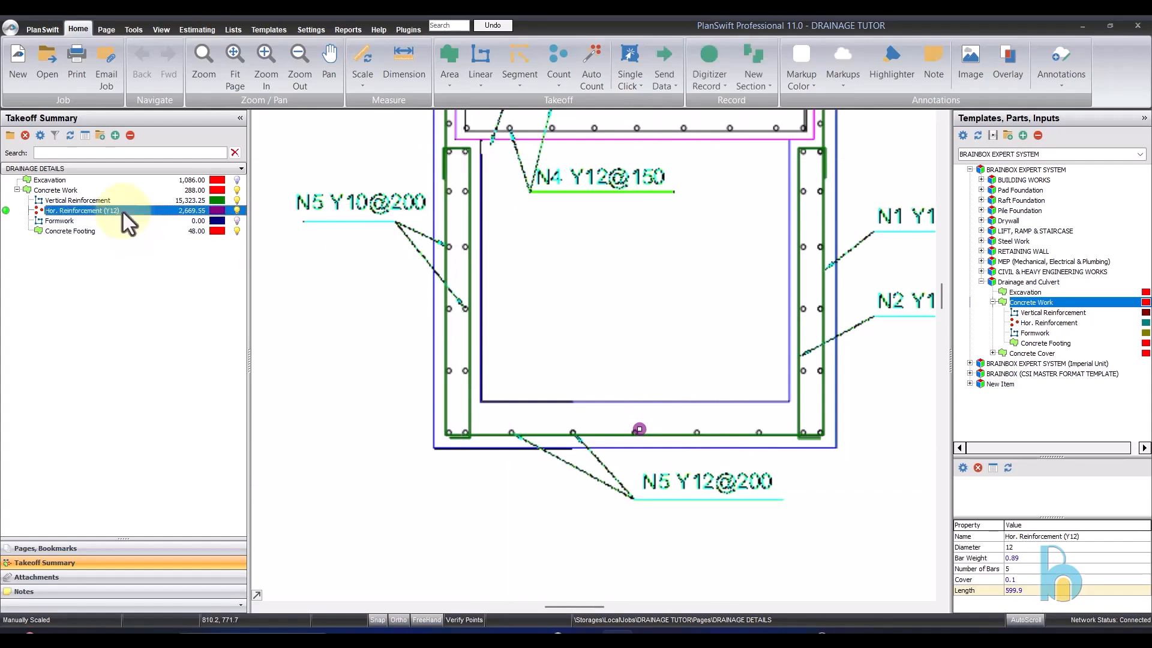
{"action": "right_click", "coordinate": [122, 214]}
{"action": "left_click", "coordinate": [175, 322]}
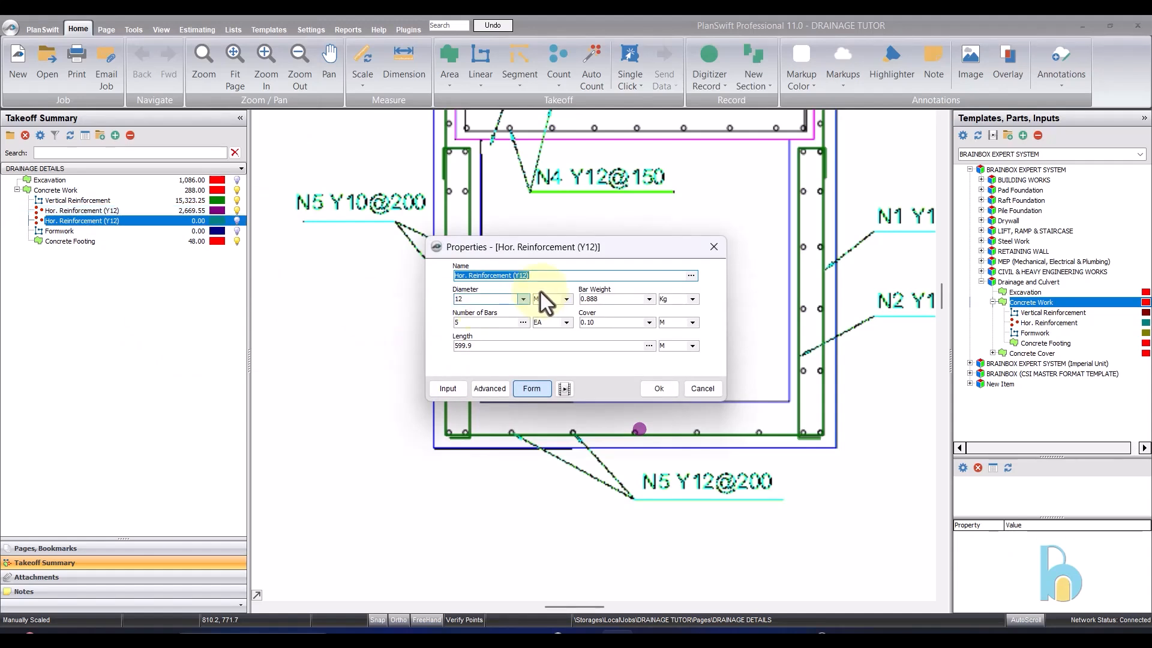
- Set the duplicated reinforcement item's diameter to 10 mm, bar weight to 0.616 kg and number of bars to 26
{"action": "left_click", "coordinate": [522, 300]}
{"action": "left_click", "coordinate": [505, 318]}
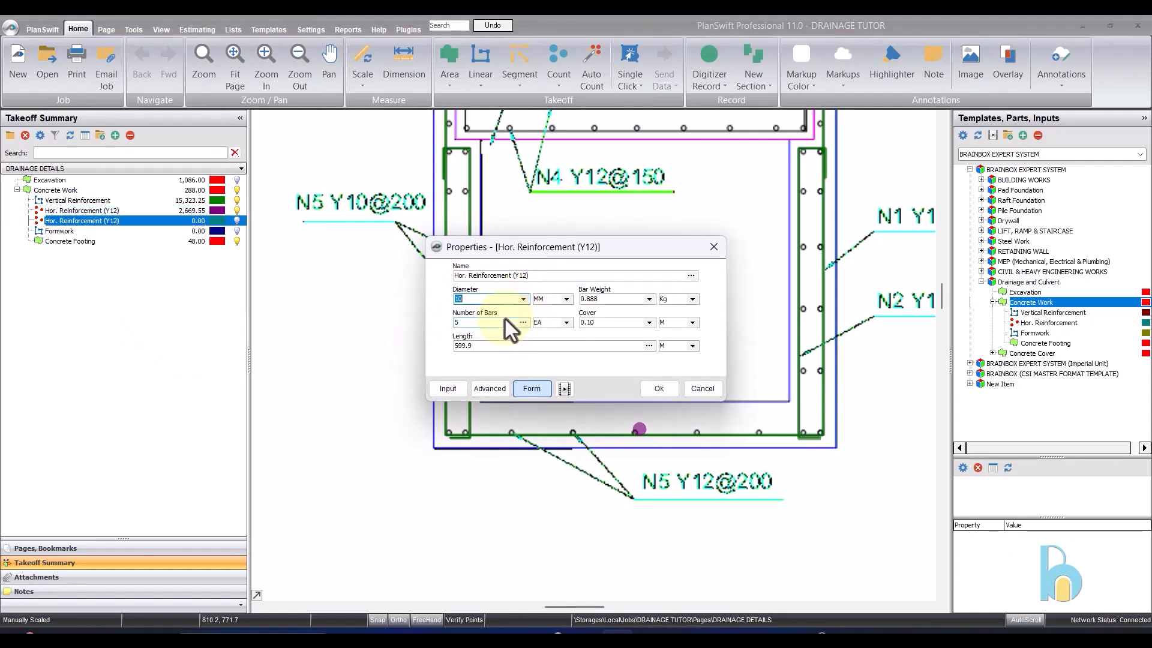
{"action": "left_click", "coordinate": [649, 299]}
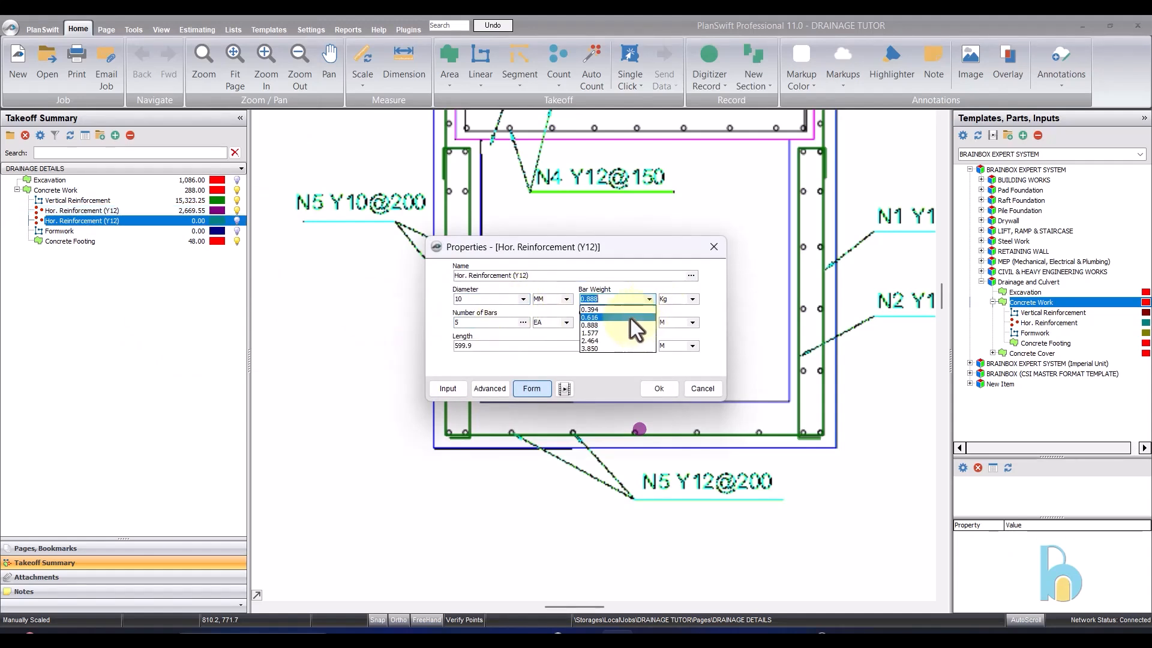
{"action": "left_click", "coordinate": [630, 321]}
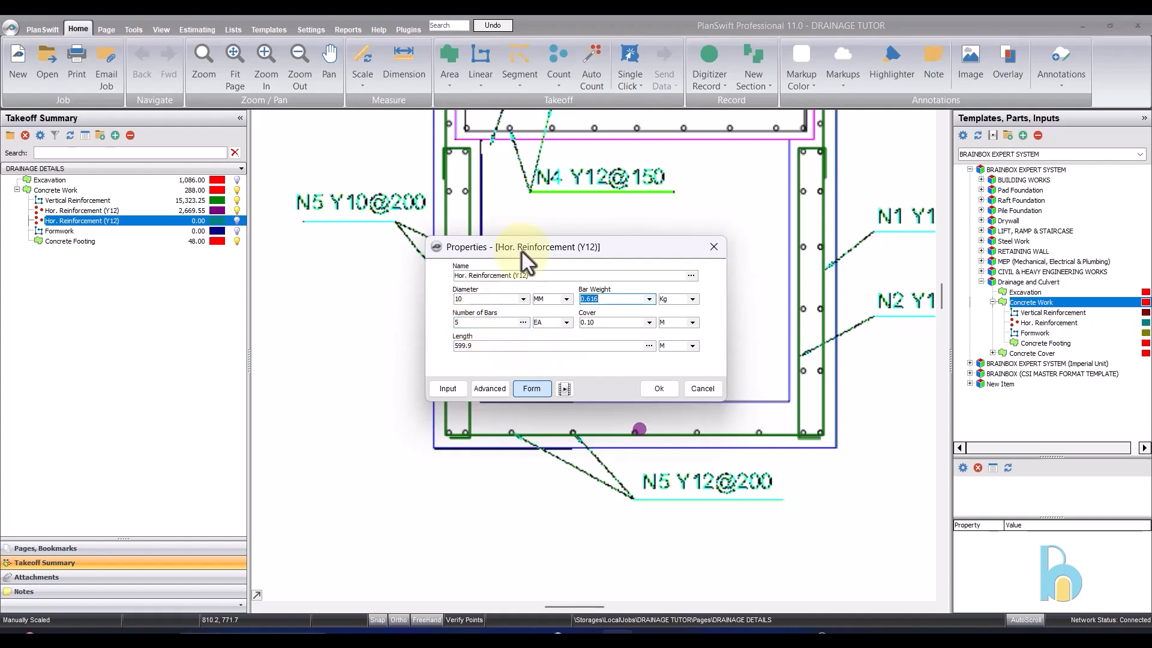
{"action": "mouse_move", "coordinate": [522, 252]}
{"action": "left_mouse_down"}
{"action": "mouse_move", "coordinate": [528, 350]}
{"action": "mouse_move", "coordinate": [426, 499]}
{"action": "mouse_move", "coordinate": [558, 491]}
{"action": "mouse_move", "coordinate": [540, 495]}
{"action": "left_mouse_up"}
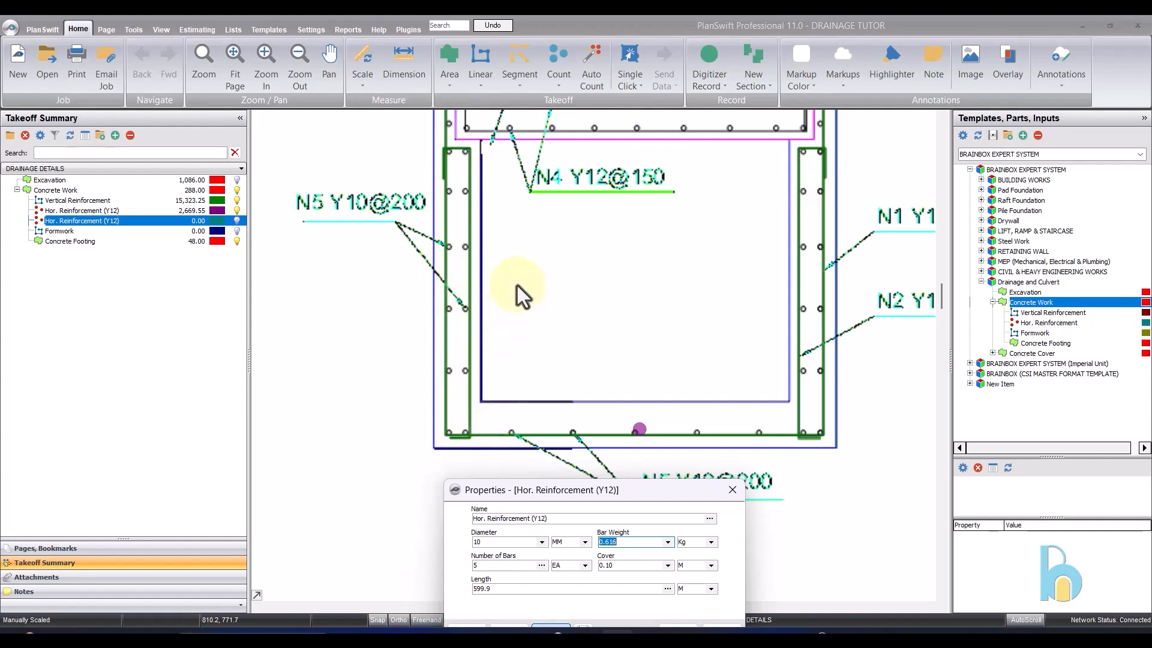
{"action": "left_click_drag", "start_coordinate": [656, 496], "coordinate": [612, 262]}
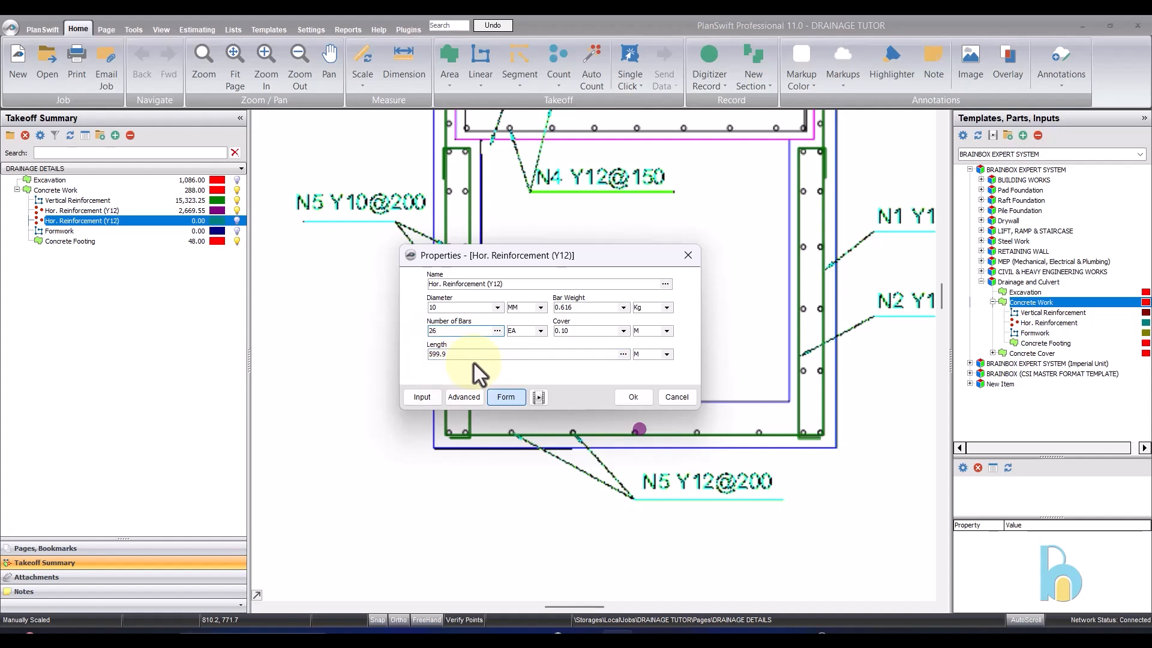
{"action": "left_click", "coordinate": [637, 395]}
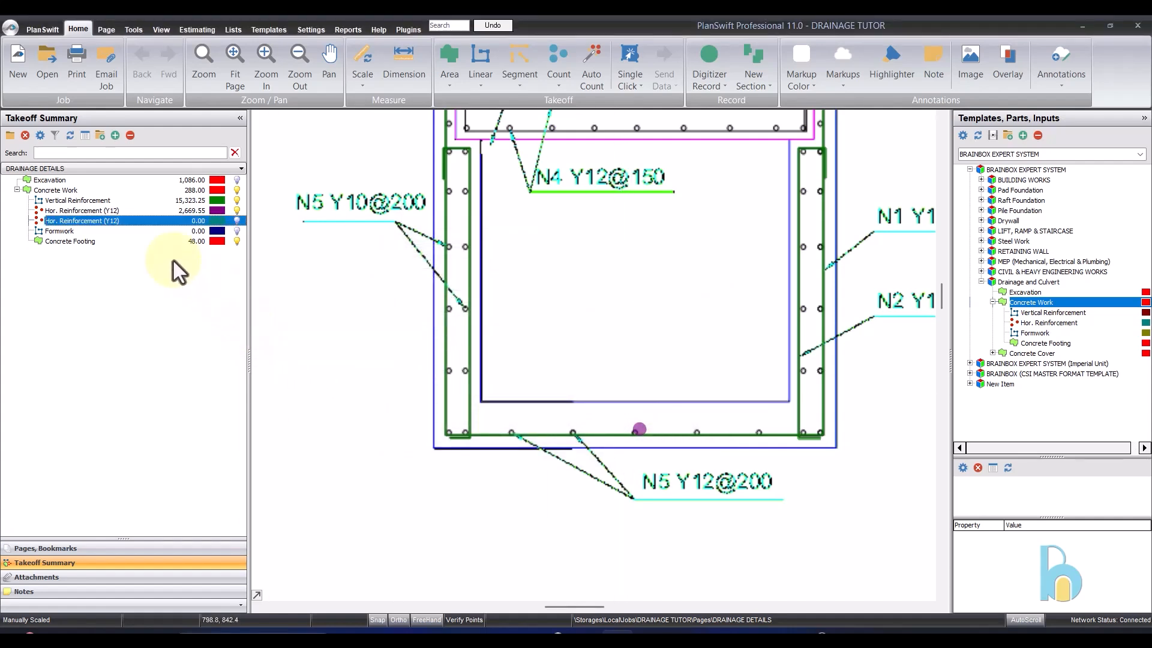
- Record one count point for the duplicated item at the gutter's left wall and rename the item Hor. Reinforcement (Y10)
{"action": "left_click", "coordinate": [5, 221]}
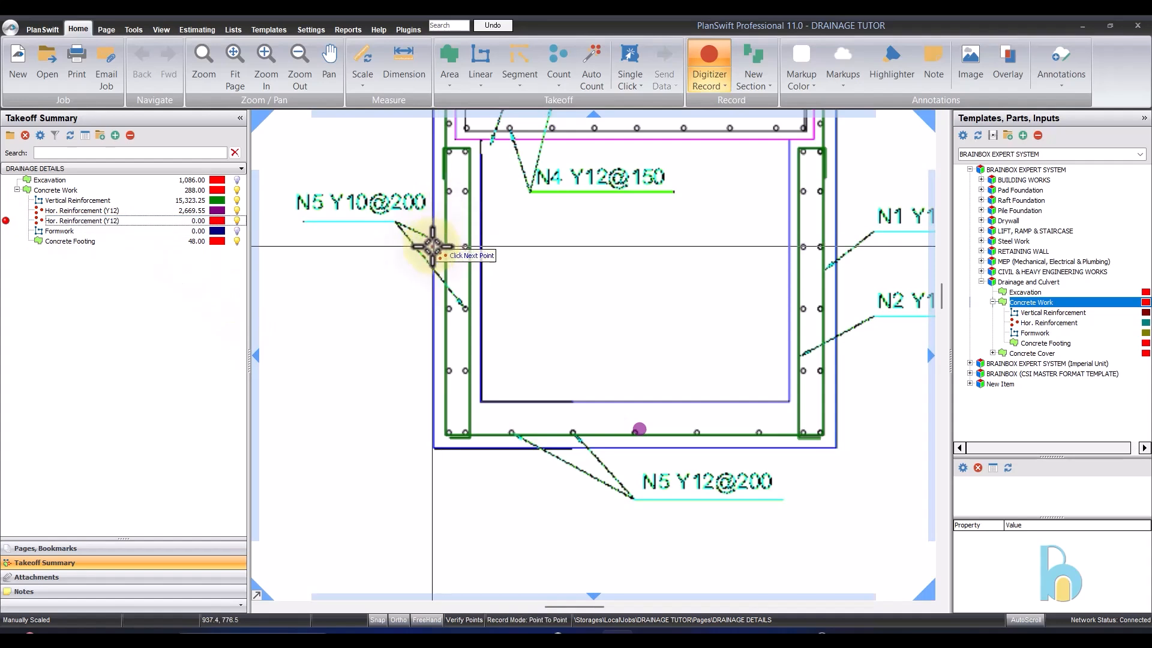
{"action": "left_click", "coordinate": [405, 252]}
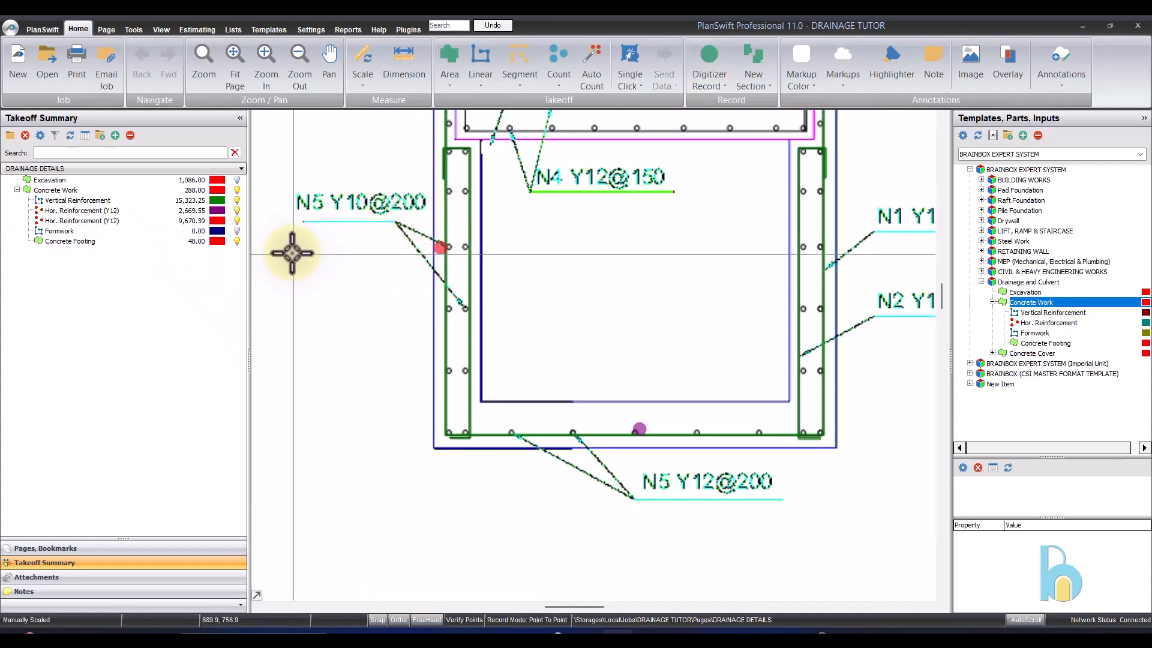
{"action": "left_click", "coordinate": [97, 222]}
{"action": "double_click", "coordinate": [117, 224]}
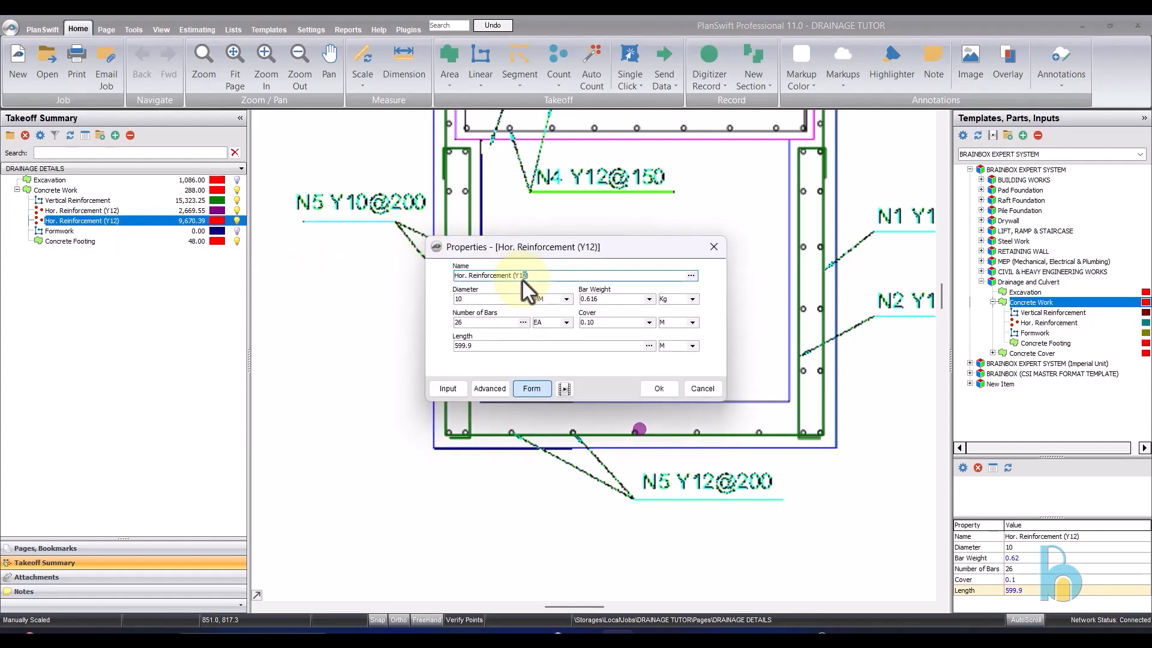
{"action": "type", "text": "10"}
{"action": "left_click", "coordinate": [649, 387]}
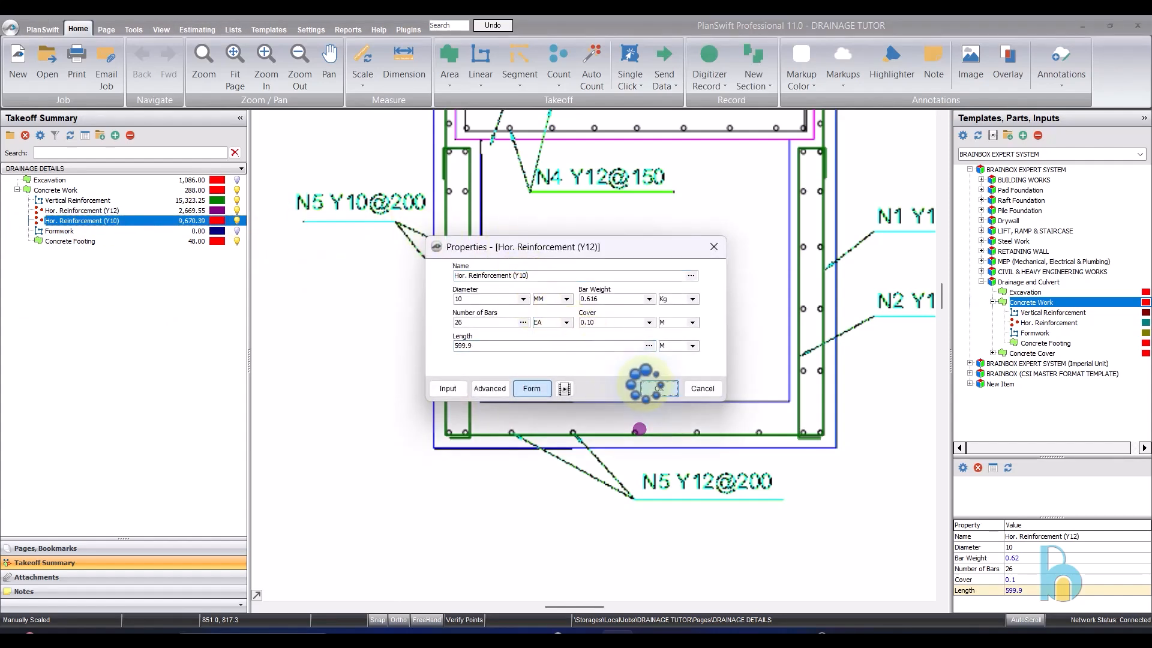
- Start recording Formwork and trace the gutter's right and left outer wall faces as separate sections, about 1.15 m each
{"action": "left_click", "coordinate": [124, 231]}
{"action": "scroll", "coordinate": [528, 265], "scroll_direction": "down", "scroll_amount": 3}
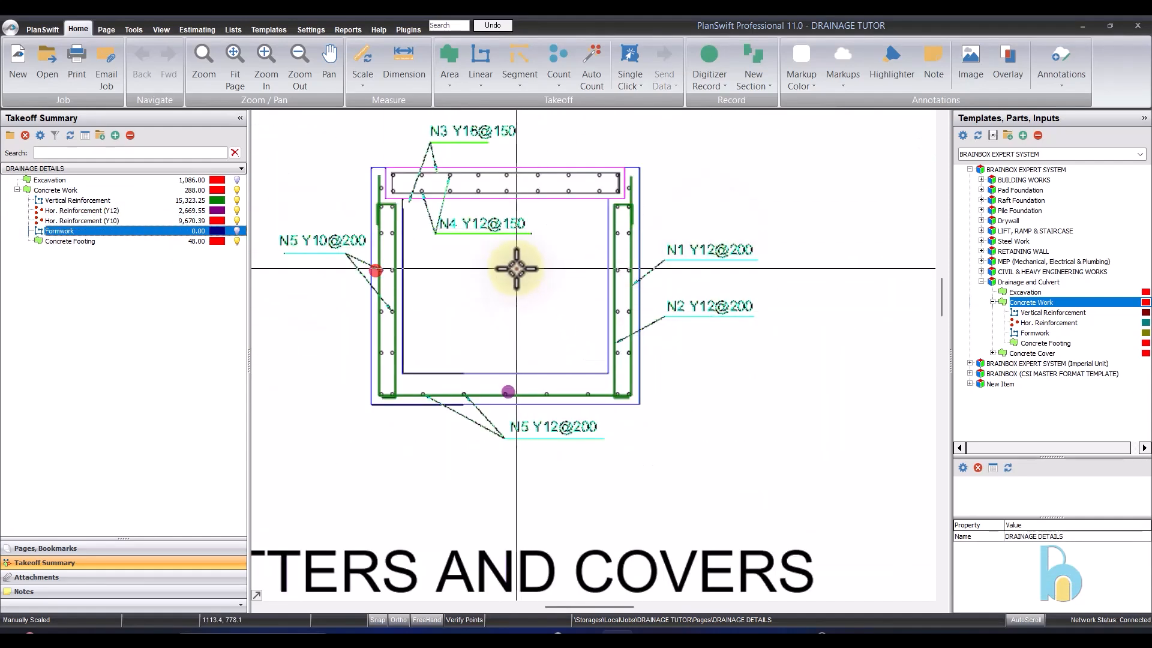
{"action": "scroll", "coordinate": [519, 266], "scroll_direction": "down", "scroll_amount": 2}
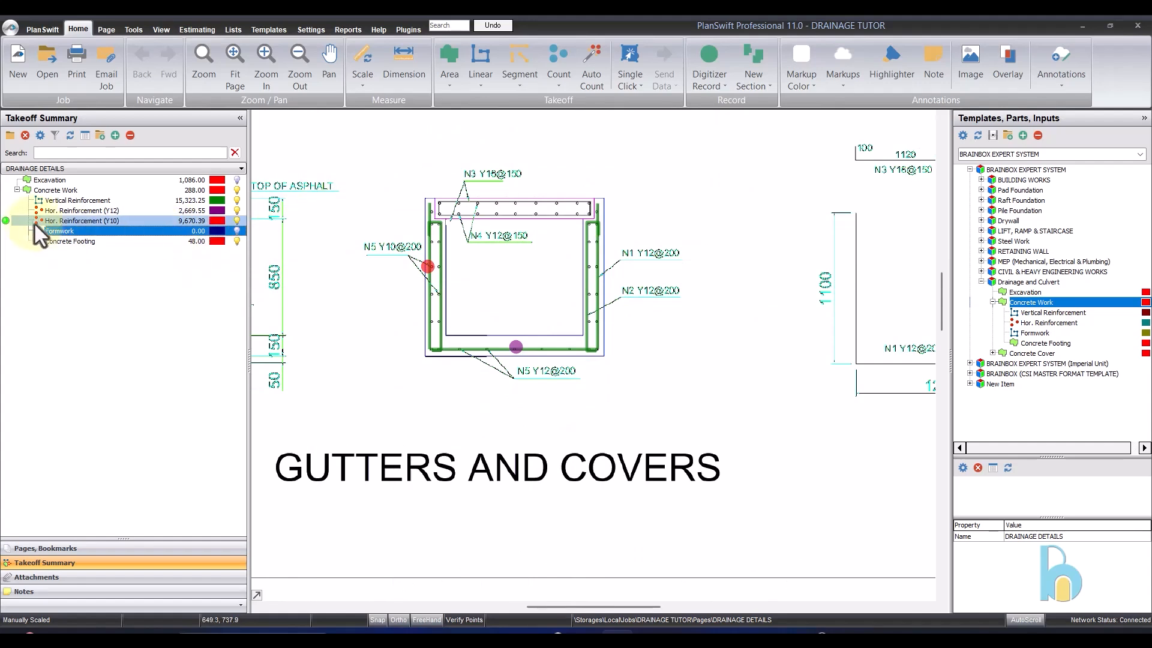
{"action": "left_click", "coordinate": [5, 231]}
{"action": "scroll", "coordinate": [667, 217], "scroll_direction": "down", "scroll_amount": 2}
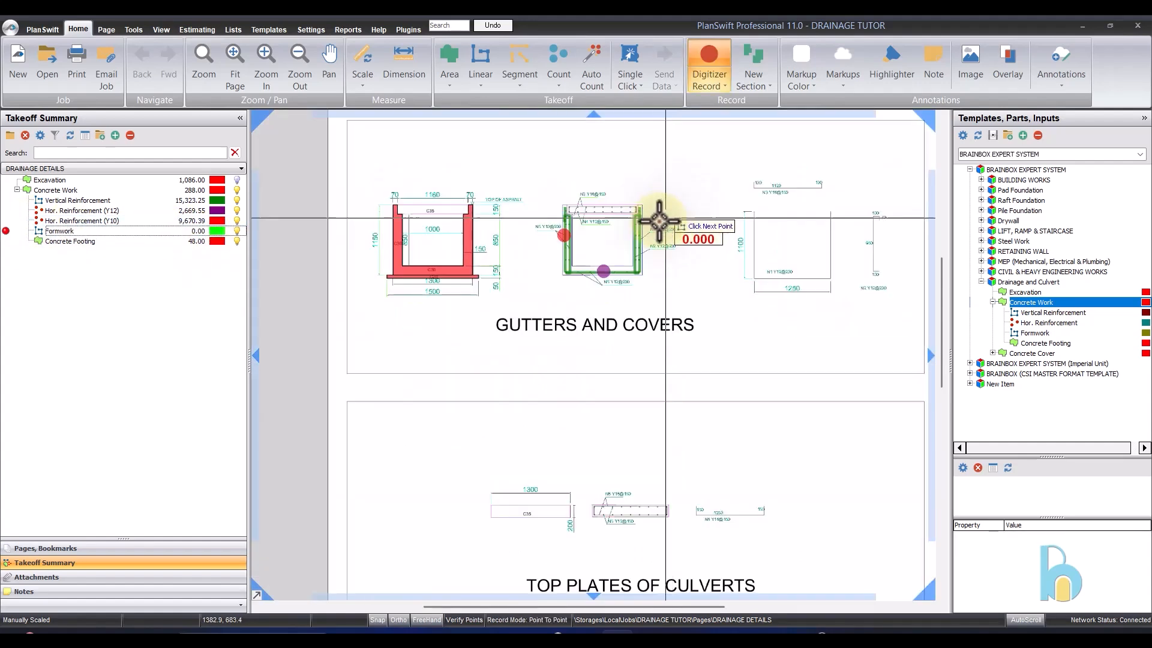
{"action": "scroll", "coordinate": [351, 225], "scroll_direction": "up", "scroll_amount": 2}
{"action": "scroll", "coordinate": [648, 176], "scroll_direction": "up", "scroll_amount": 1}
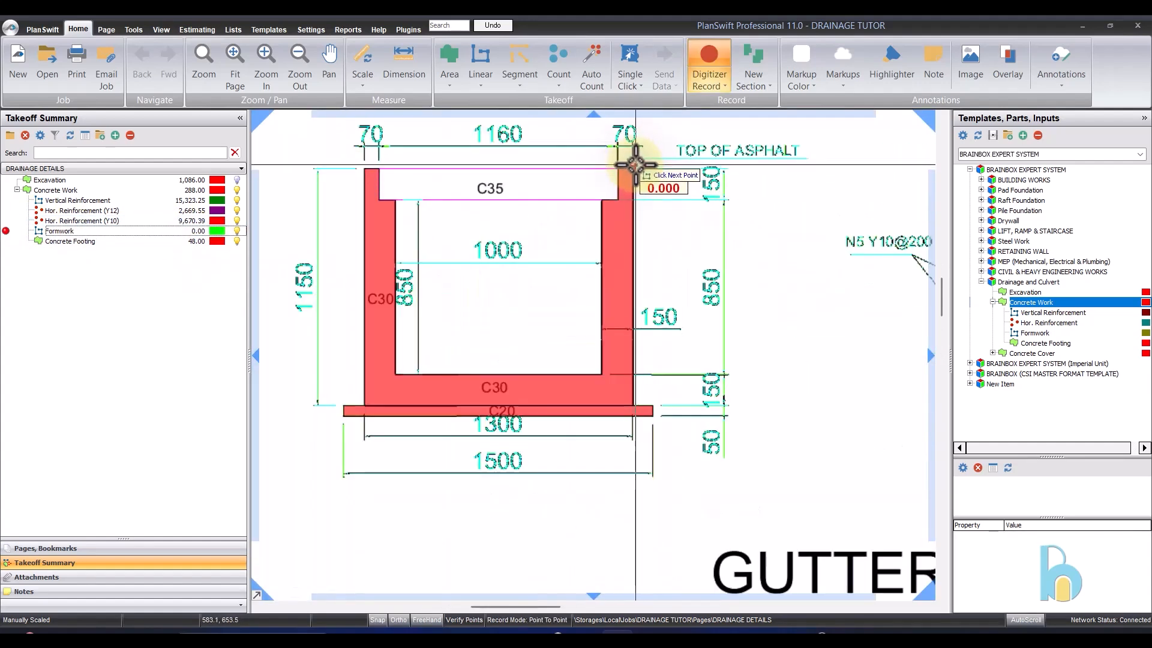
{"action": "left_click", "coordinate": [638, 168]}
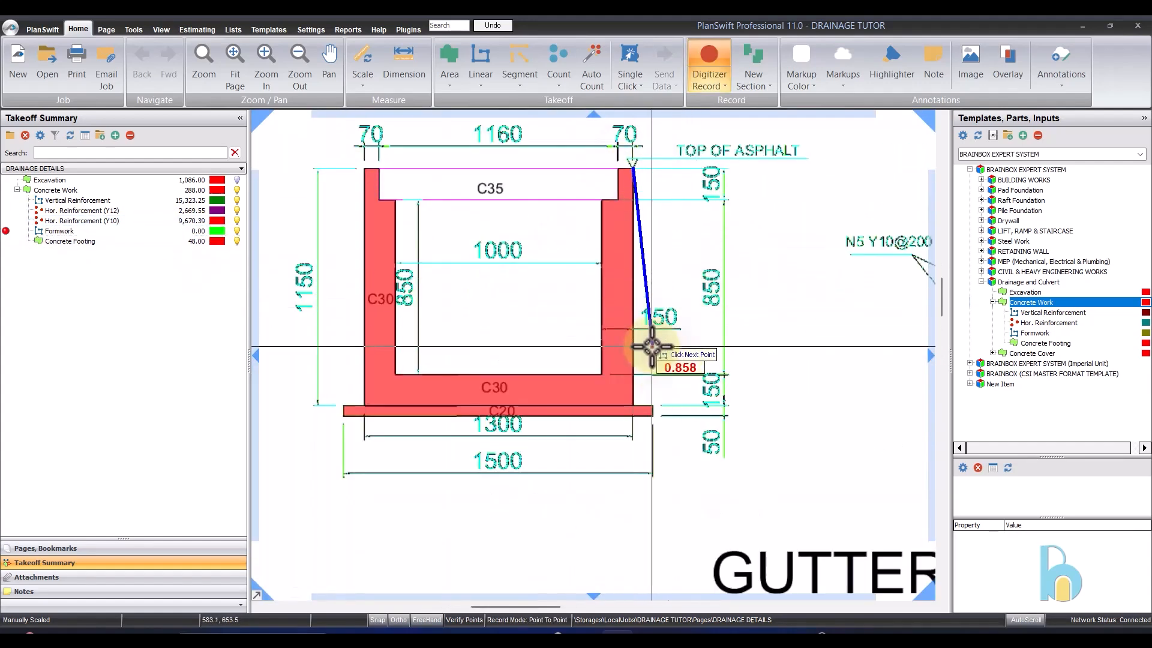
{"action": "double_click", "coordinate": [635, 404]}
{"action": "scroll", "coordinate": [726, 249], "scroll_direction": "down", "scroll_amount": 1}
{"action": "left_click", "coordinate": [484, 195]}
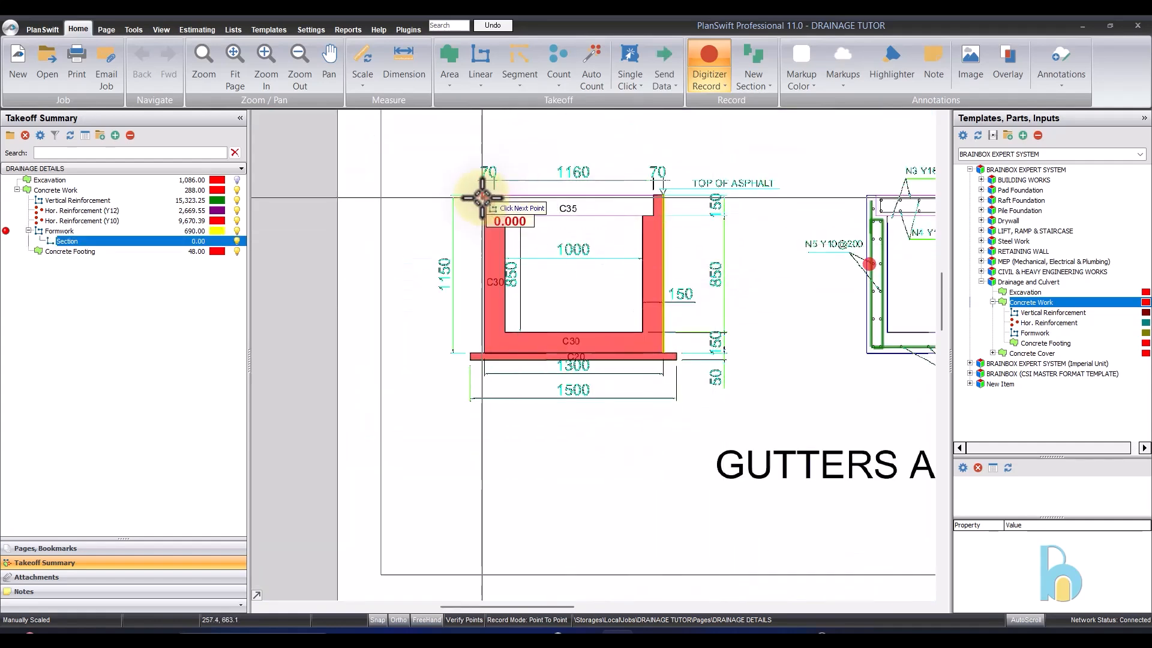
{"action": "double_click", "coordinate": [484, 353]}
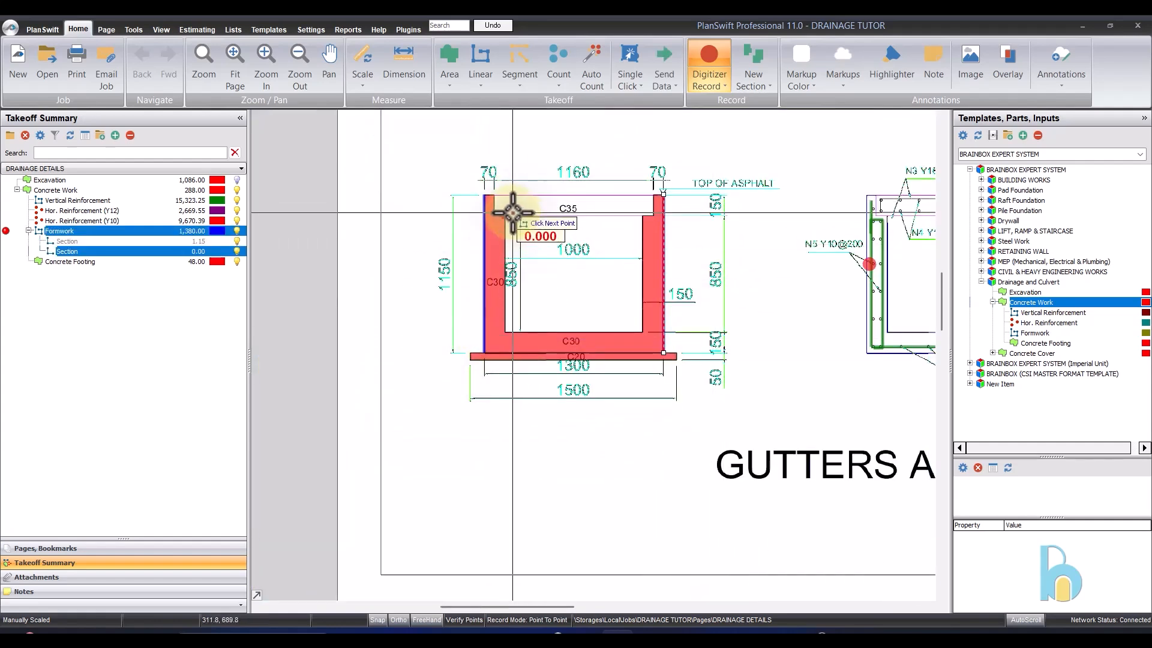
- Trace Formwork along the gutter's left and right inner wall faces, about 0.85 m each, ending at the wall corners, and stop recording
{"action": "left_click", "coordinate": [504, 215]}
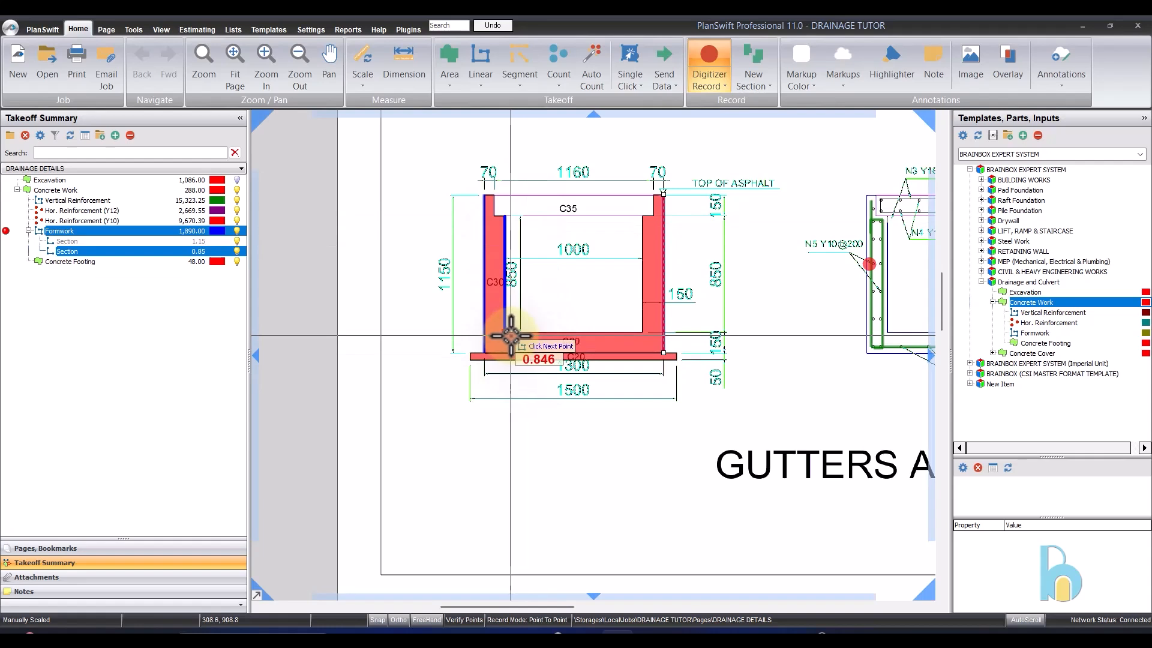
{"action": "double_click", "coordinate": [511, 334]}
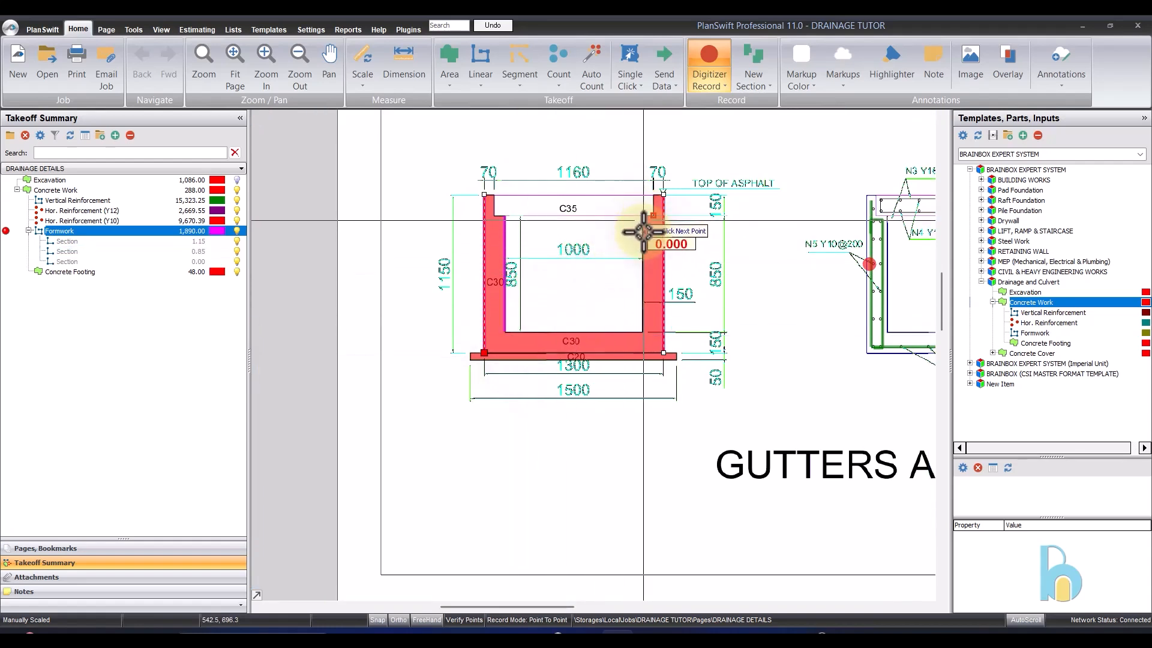
{"action": "left_click", "coordinate": [643, 332]}
{"action": "left_click", "coordinate": [652, 215]}
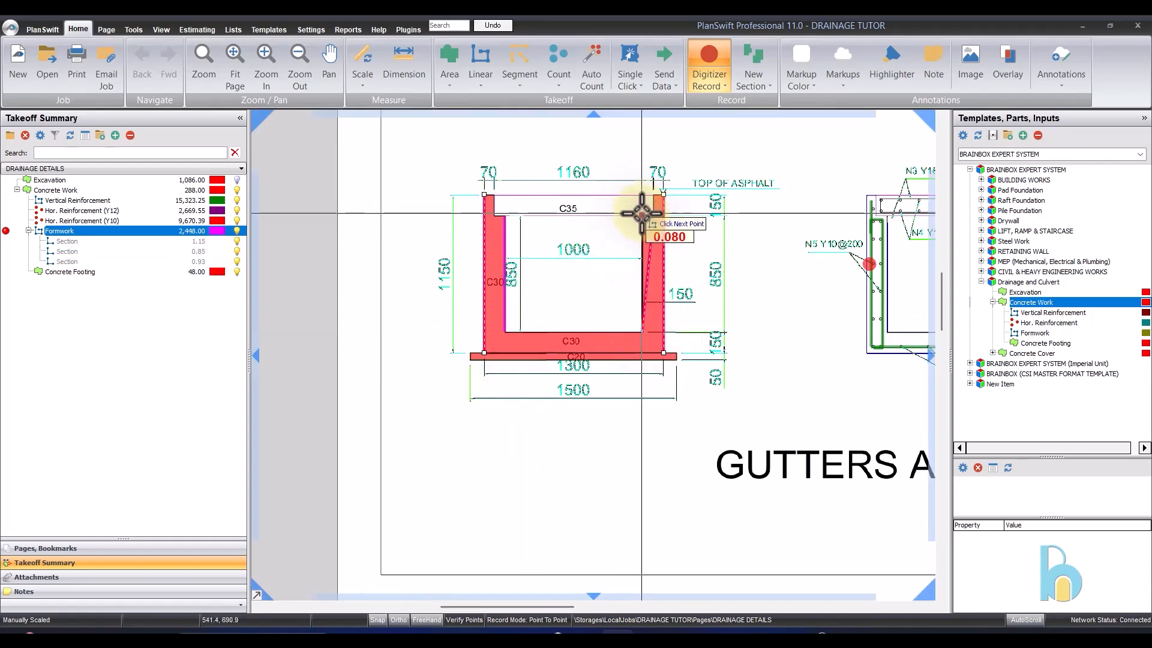
{"action": "double_click", "coordinate": [642, 214]}
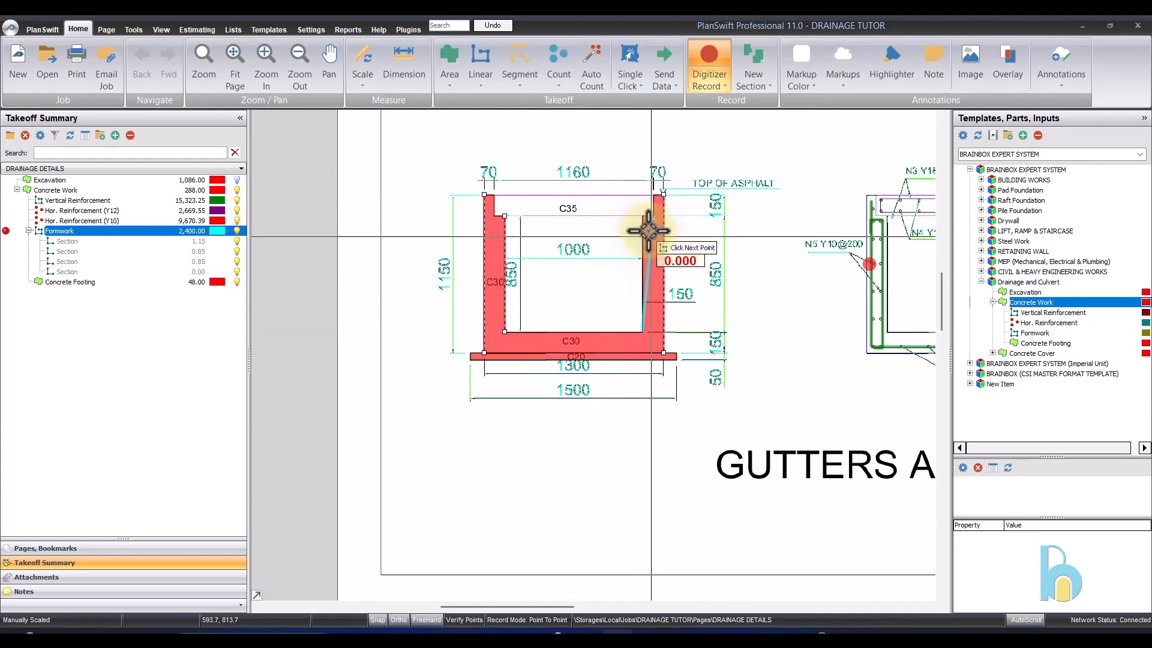
{"action": "right_click", "coordinate": [618, 215]}
{"action": "left_click", "coordinate": [638, 240]}
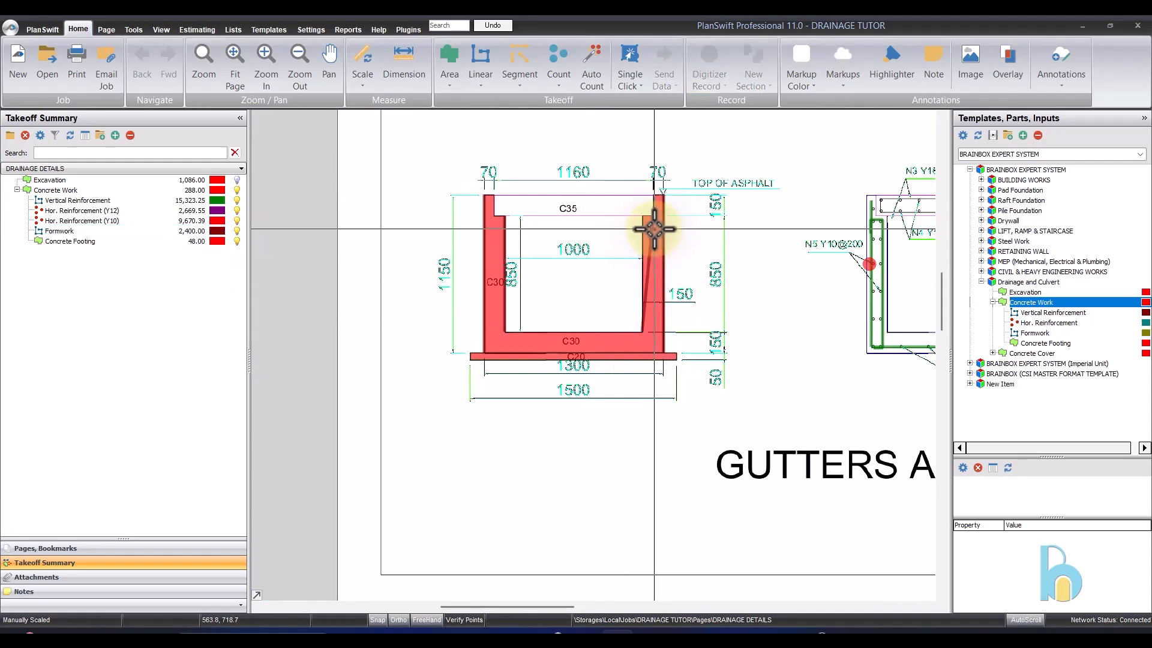
{"action": "scroll", "coordinate": [656, 216], "scroll_direction": "up", "scroll_amount": 3}
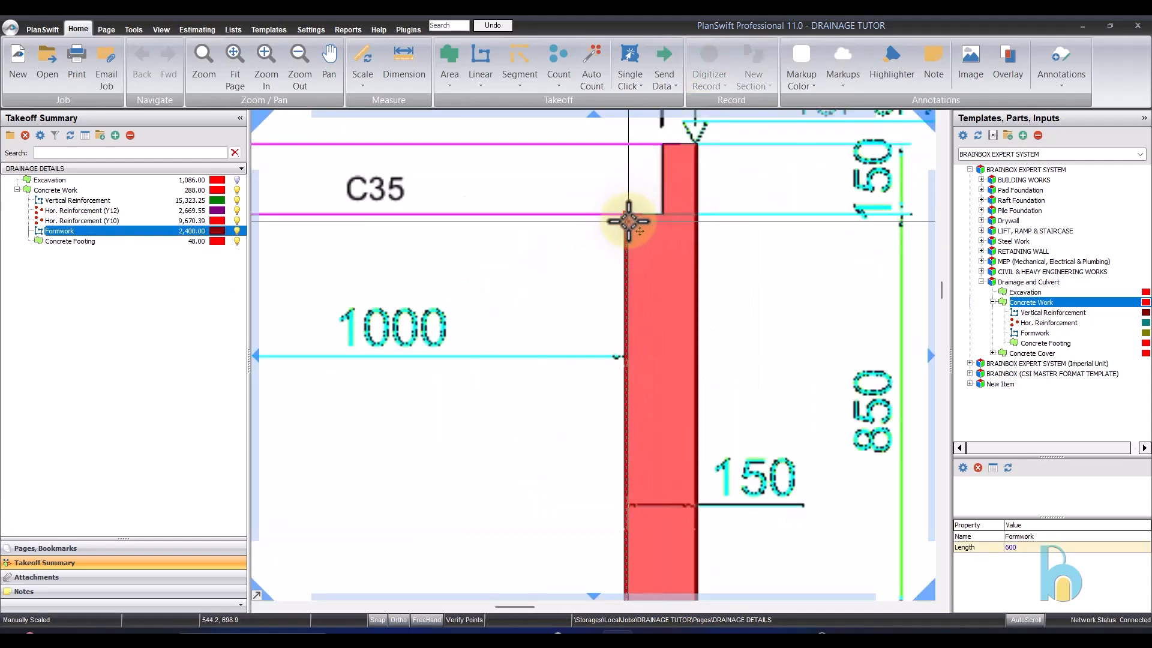
{"action": "scroll", "coordinate": [612, 228], "scroll_direction": "down", "scroll_amount": 3}
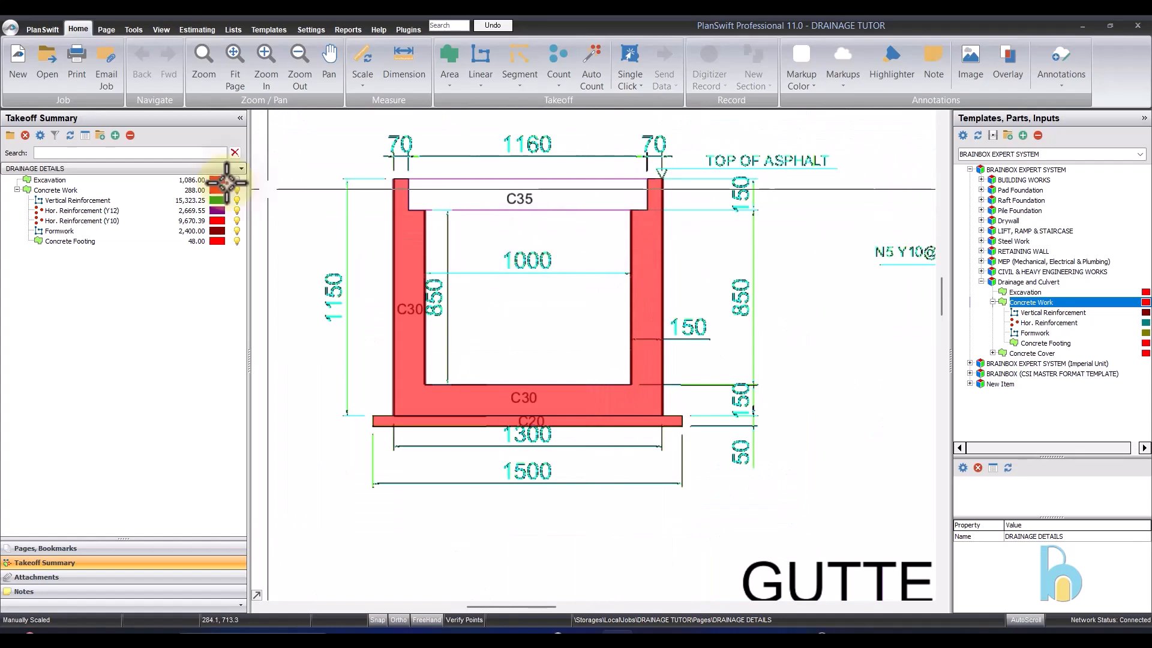
- Resume recording Formwork, add the short vertical rebate faces atop both gutter walls, about 0.15 m each, and stop recording
{"action": "left_click", "coordinate": [57, 231]}
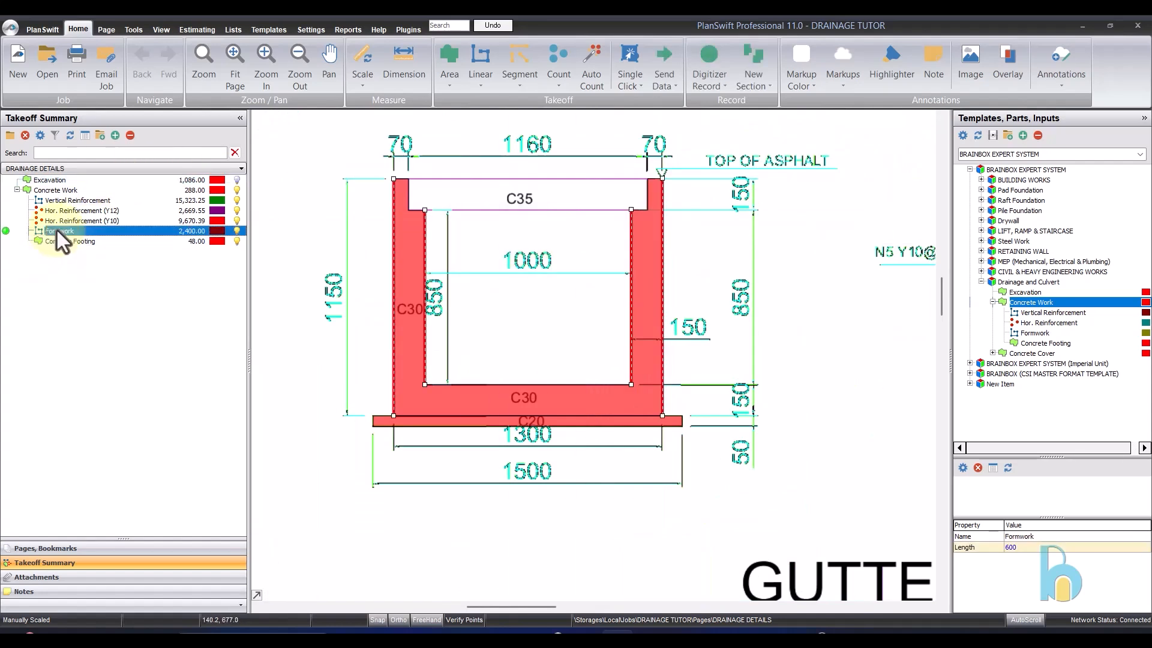
{"action": "left_click", "coordinate": [5, 231]}
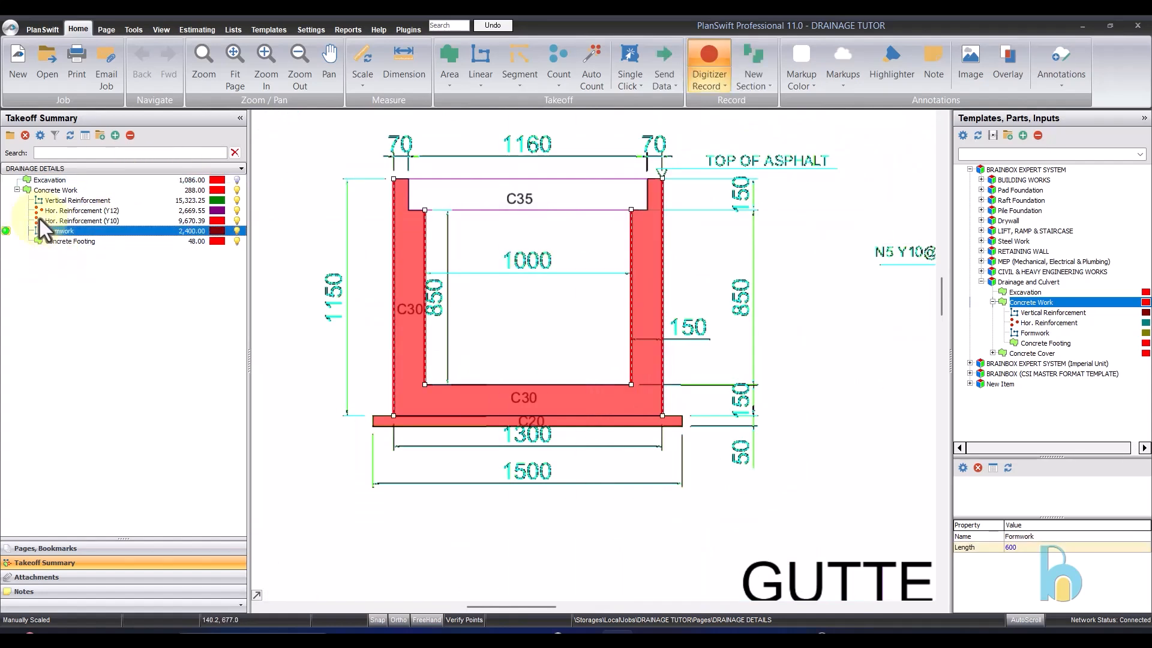
{"action": "left_click", "coordinate": [393, 179]}
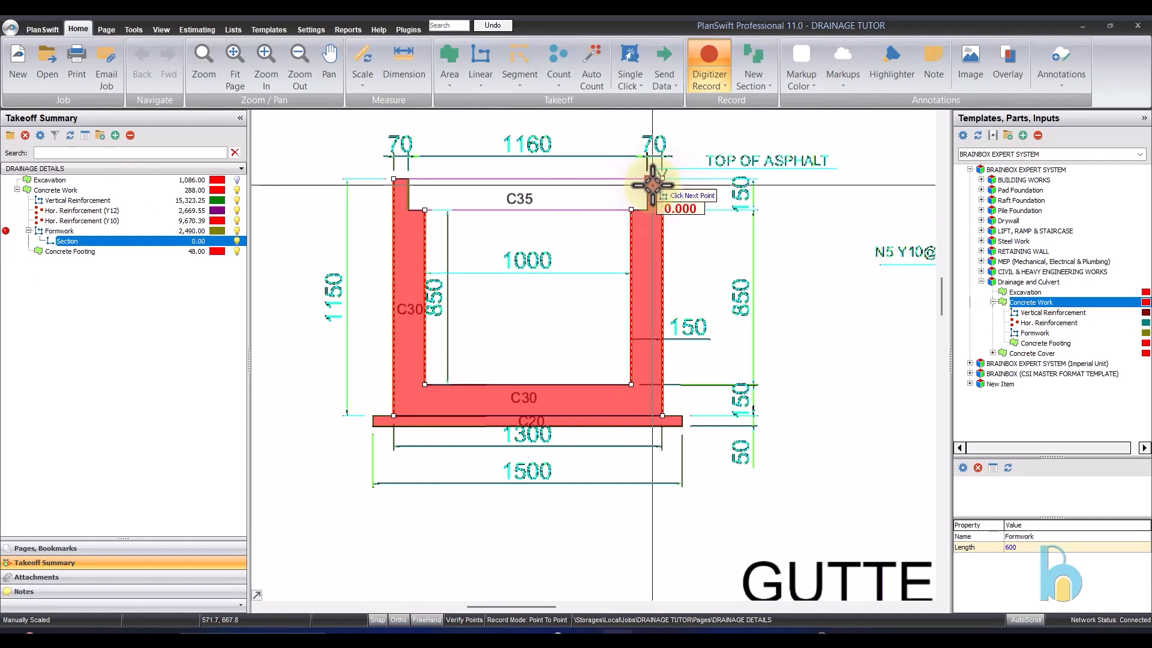
{"action": "double_click", "coordinate": [654, 211]}
{"action": "scroll", "coordinate": [474, 264], "scroll_direction": "down", "scroll_amount": 2}
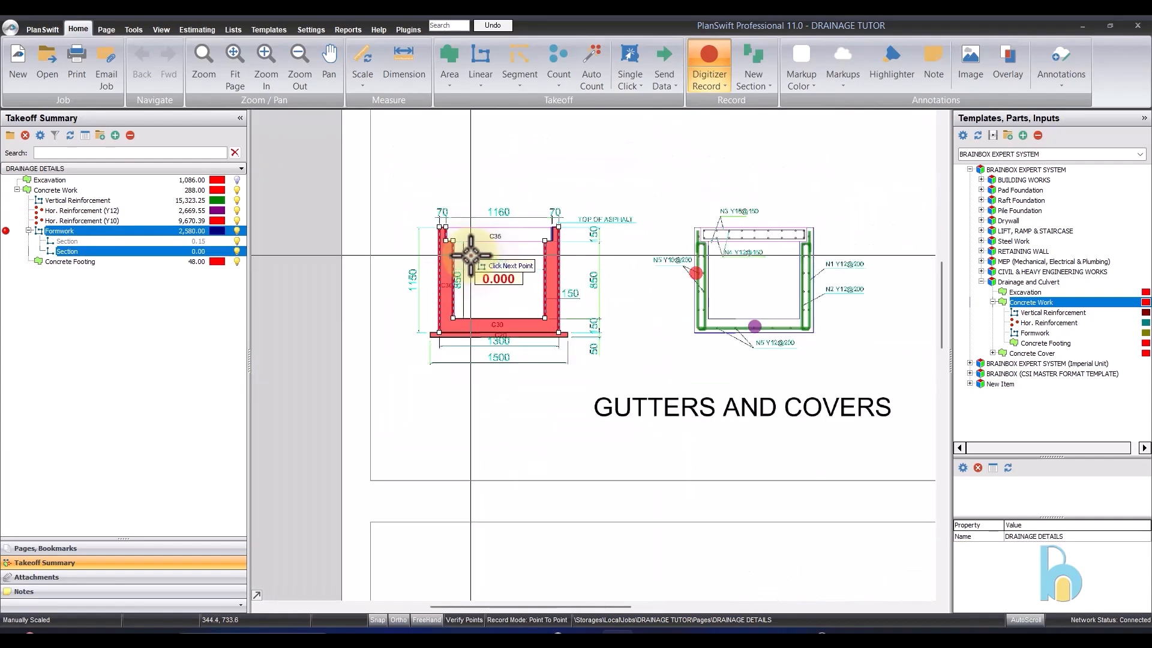
{"action": "right_click", "coordinate": [471, 256]}
{"action": "left_click", "coordinate": [506, 285]}
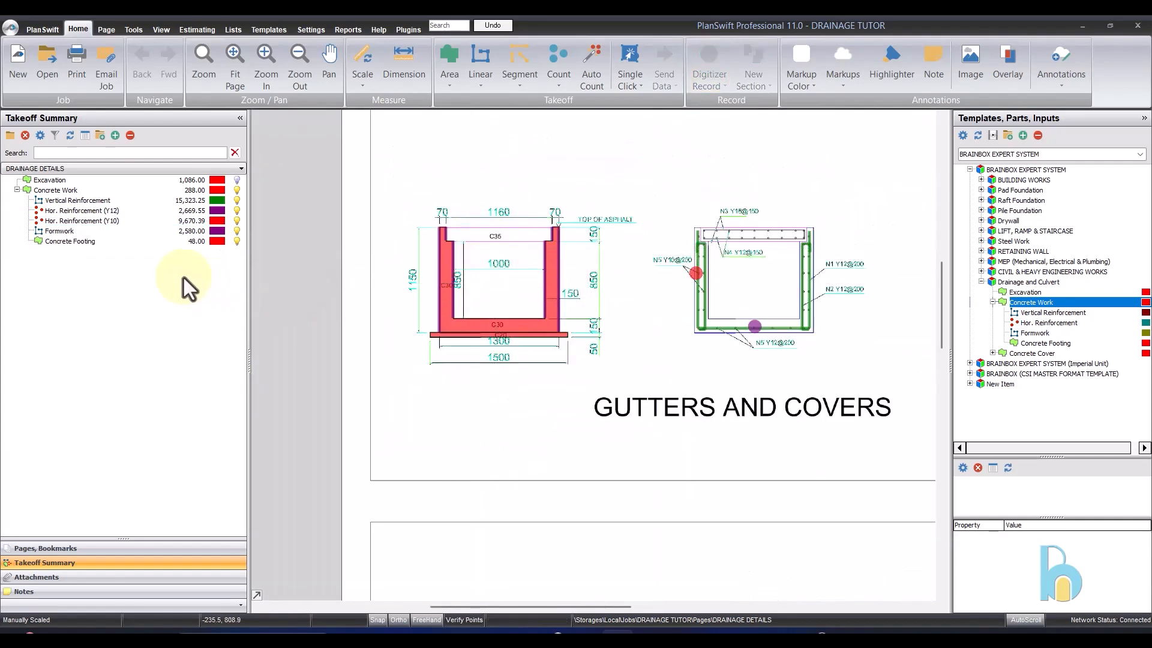
{"action": "left_click", "coordinate": [99, 231]}
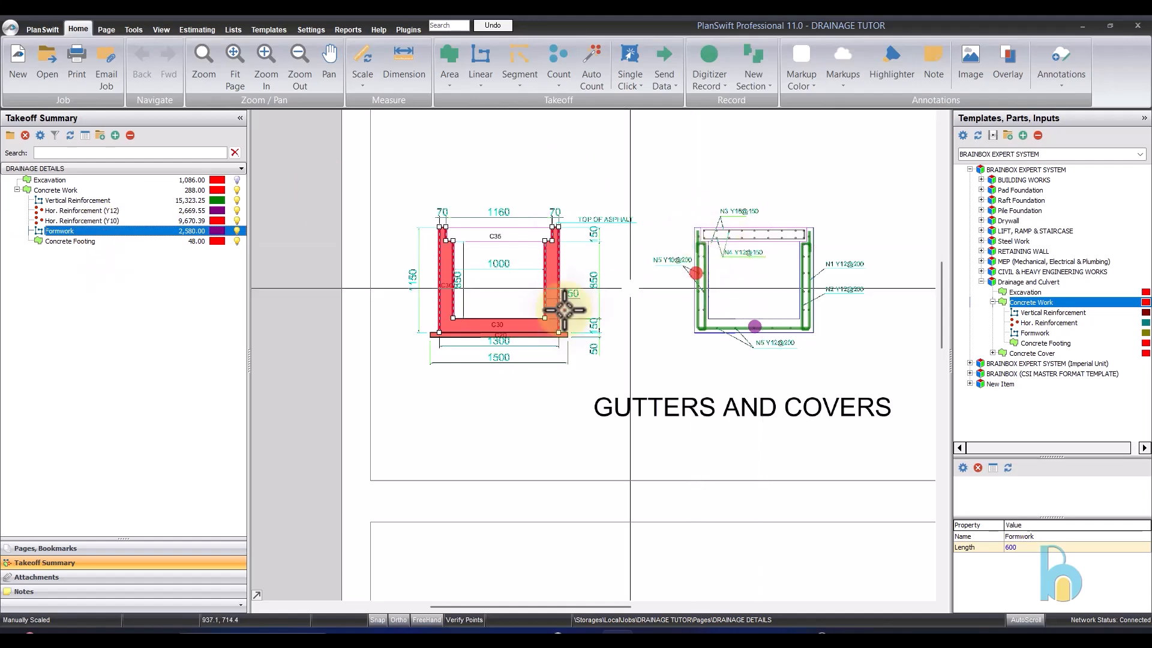
{"action": "scroll", "coordinate": [560, 303], "scroll_direction": "up", "scroll_amount": 3}
{"action": "scroll", "coordinate": [787, 319], "scroll_direction": "down", "scroll_amount": 2}
{"action": "left_click", "coordinate": [804, 168]}
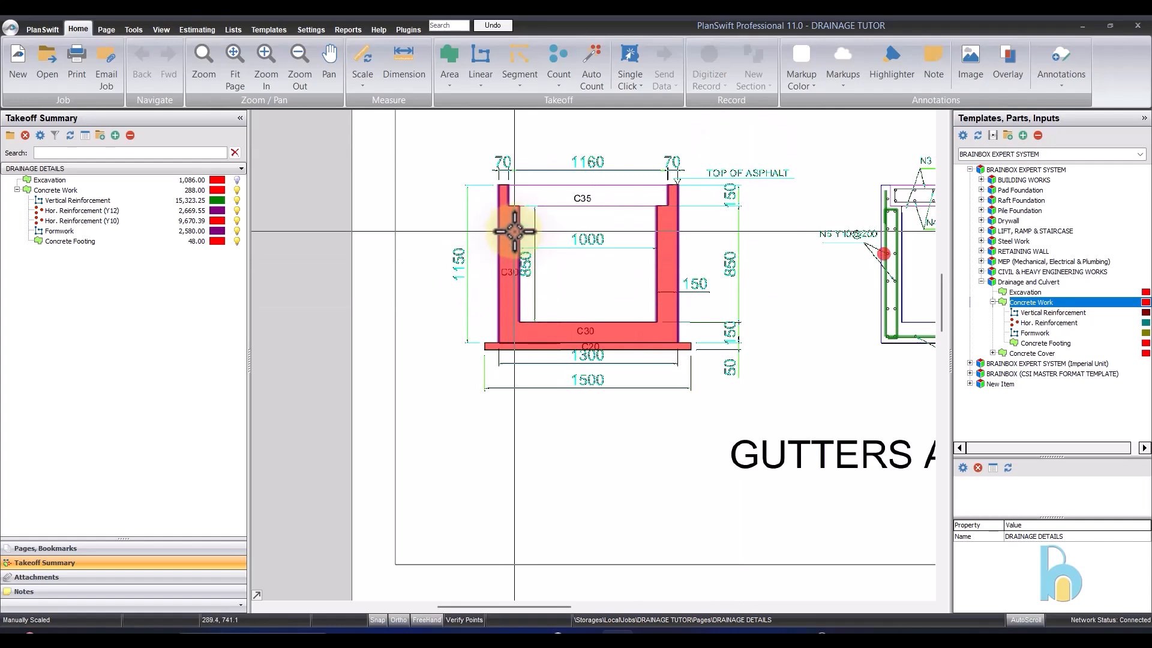
- Review the Formwork takeoff's traced wall faces on the gutter section against the adjacent reinforcement detail
{"action": "mouse_move", "coordinate": [514, 231]}
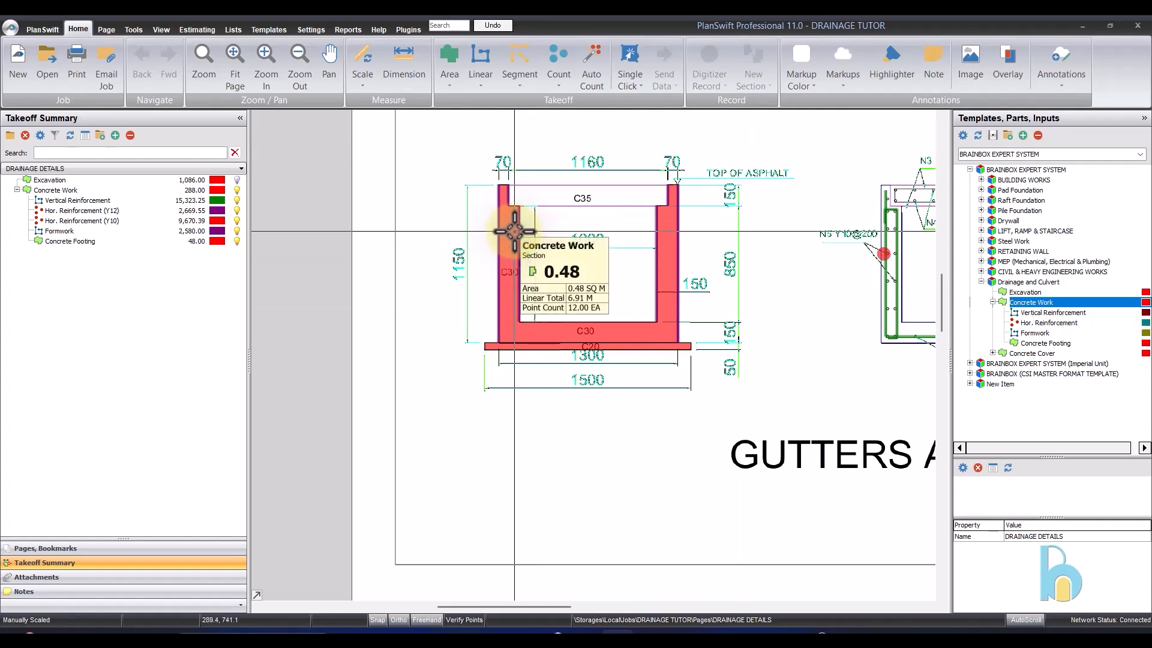
{"action": "scroll", "coordinate": [642, 231], "scroll_direction": "down", "scroll_amount": 2}
{"action": "scroll", "coordinate": [638, 192], "scroll_direction": "up", "scroll_amount": 4}
{"action": "scroll", "coordinate": [607, 375], "scroll_direction": "down", "scroll_amount": 4}
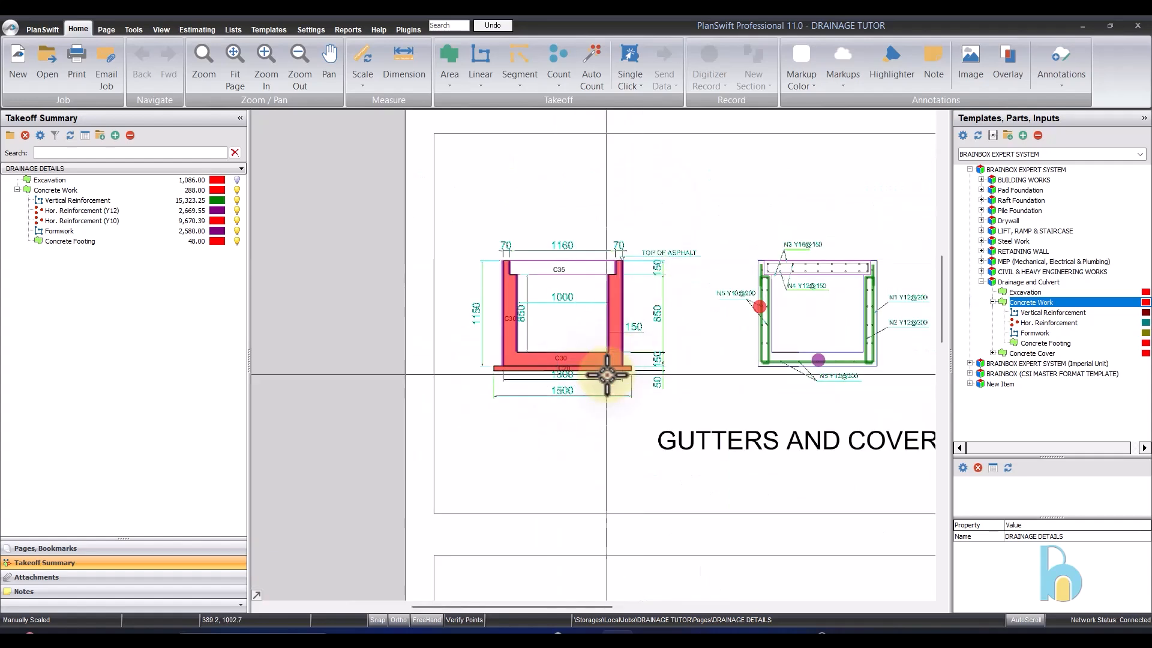
{"action": "left_click", "coordinate": [150, 233]}
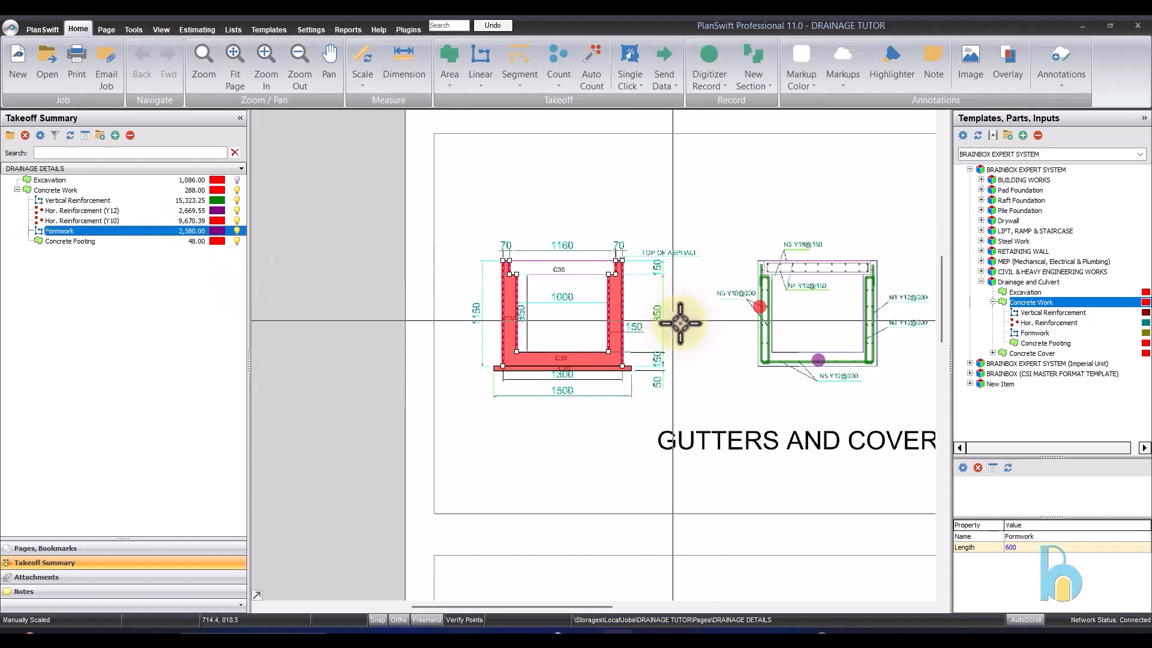
{"action": "scroll", "coordinate": [648, 264], "scroll_direction": "down", "scroll_amount": 2}
{"action": "scroll", "coordinate": [566, 211], "scroll_direction": "up", "scroll_amount": 4}
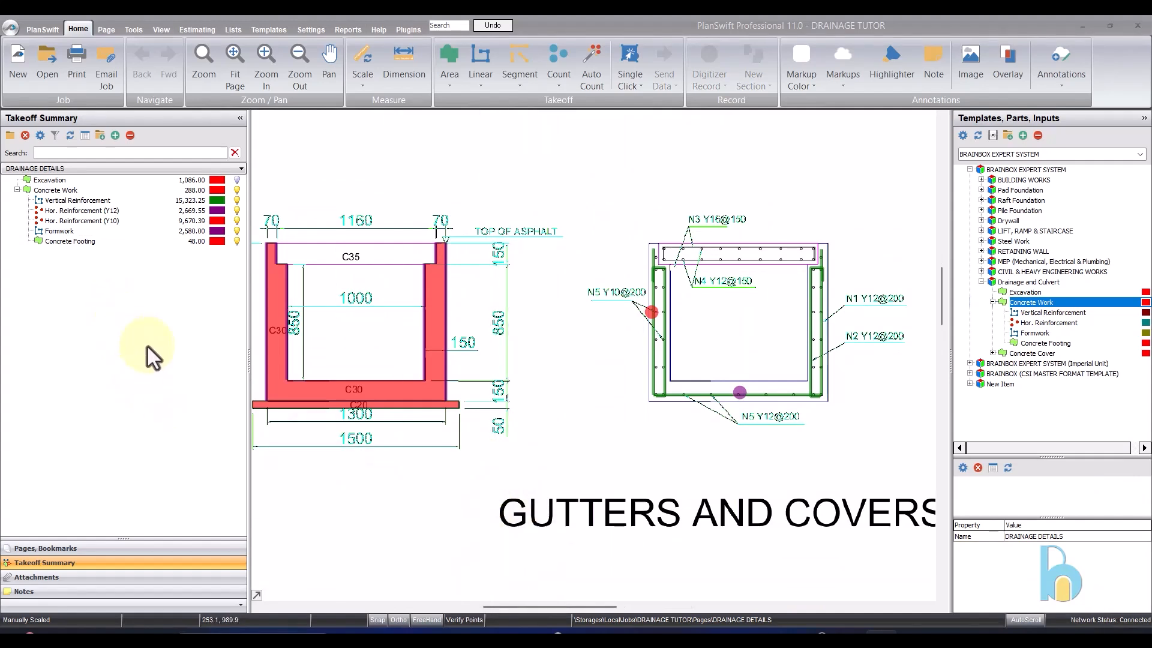
{"action": "scroll", "coordinate": [523, 311], "scroll_direction": "down", "scroll_amount": 2}
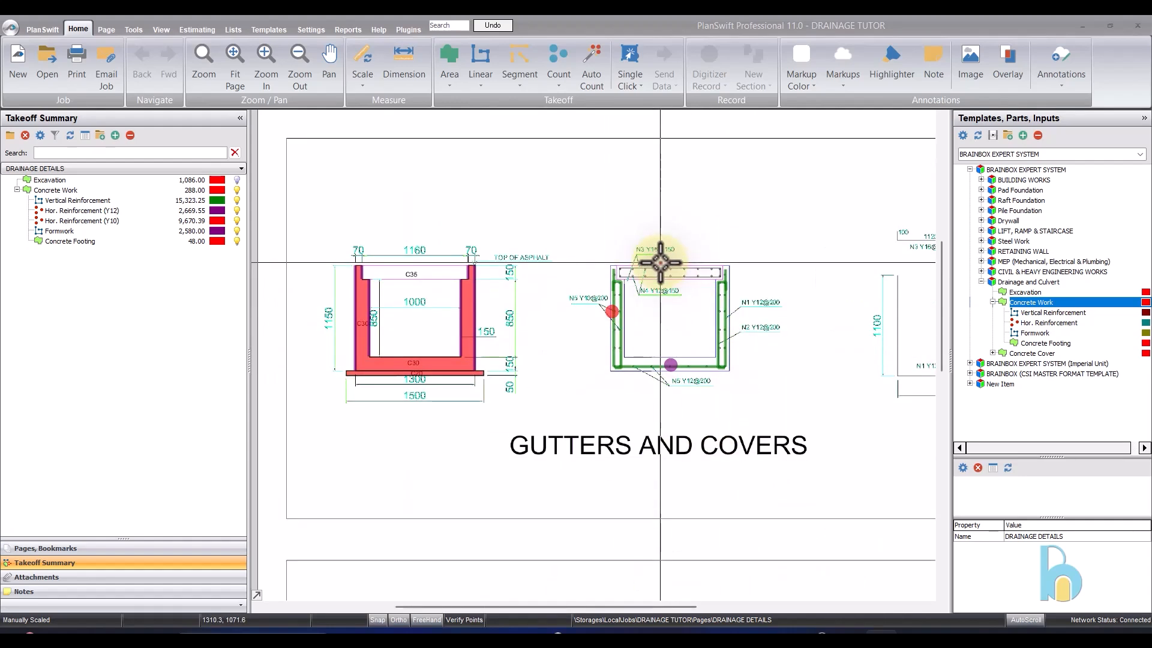
- Compare the C35 cover on the gutter section with the slab and reinforcement details of the Top Plates of Culverts
{"action": "scroll", "coordinate": [377, 270], "scroll_direction": "up", "scroll_amount": 2}
{"action": "scroll", "coordinate": [395, 282], "scroll_direction": "up", "scroll_amount": 2}
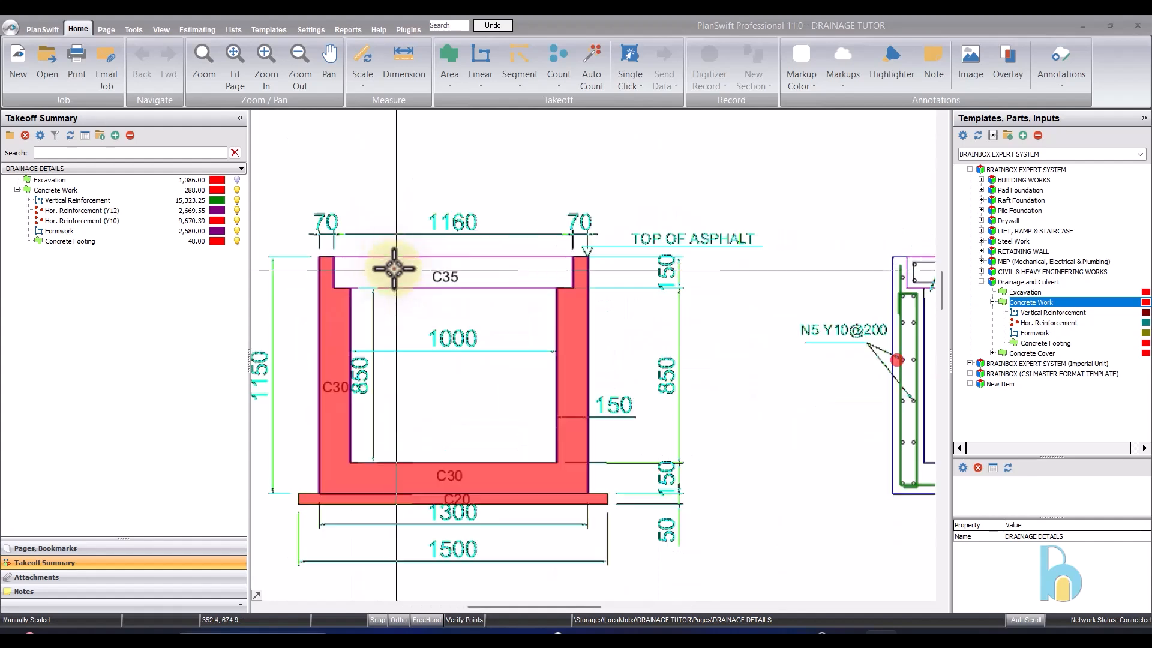
{"action": "scroll", "coordinate": [547, 491], "scroll_direction": "down", "scroll_amount": 2}
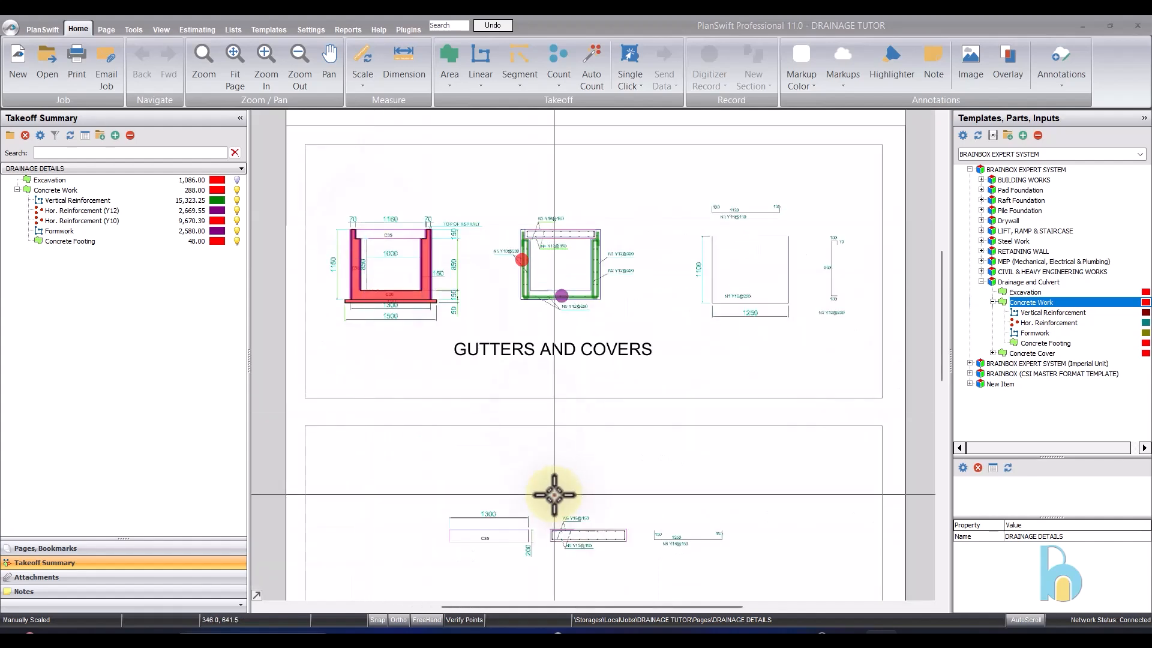
{"action": "scroll", "coordinate": [478, 532], "scroll_direction": "up", "scroll_amount": 4}
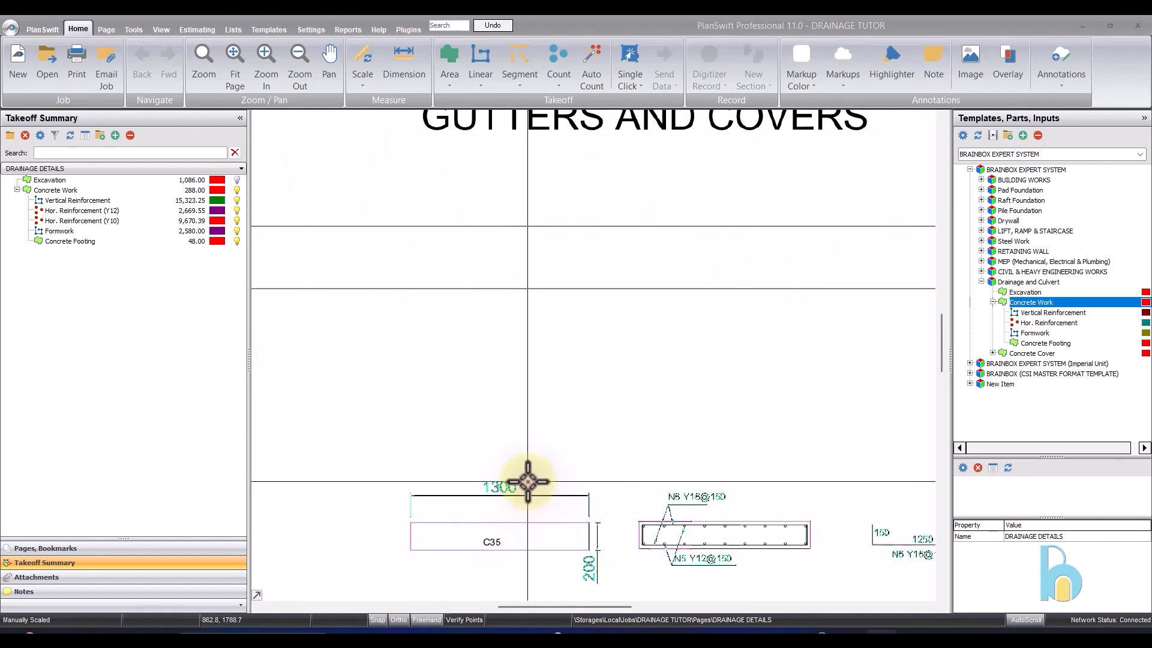
{"action": "scroll", "coordinate": [527, 480], "scroll_direction": "down", "scroll_amount": 3}
{"action": "scroll", "coordinate": [393, 207], "scroll_direction": "up", "scroll_amount": 3}
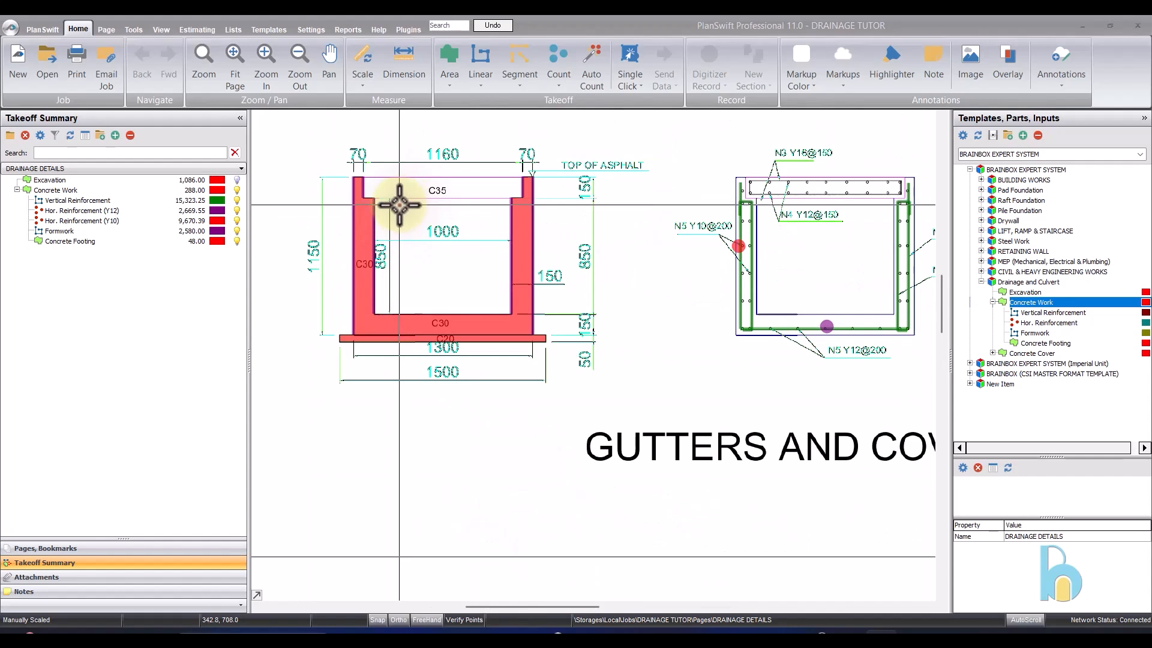
{"action": "scroll", "coordinate": [405, 197], "scroll_direction": "down", "scroll_amount": 2}
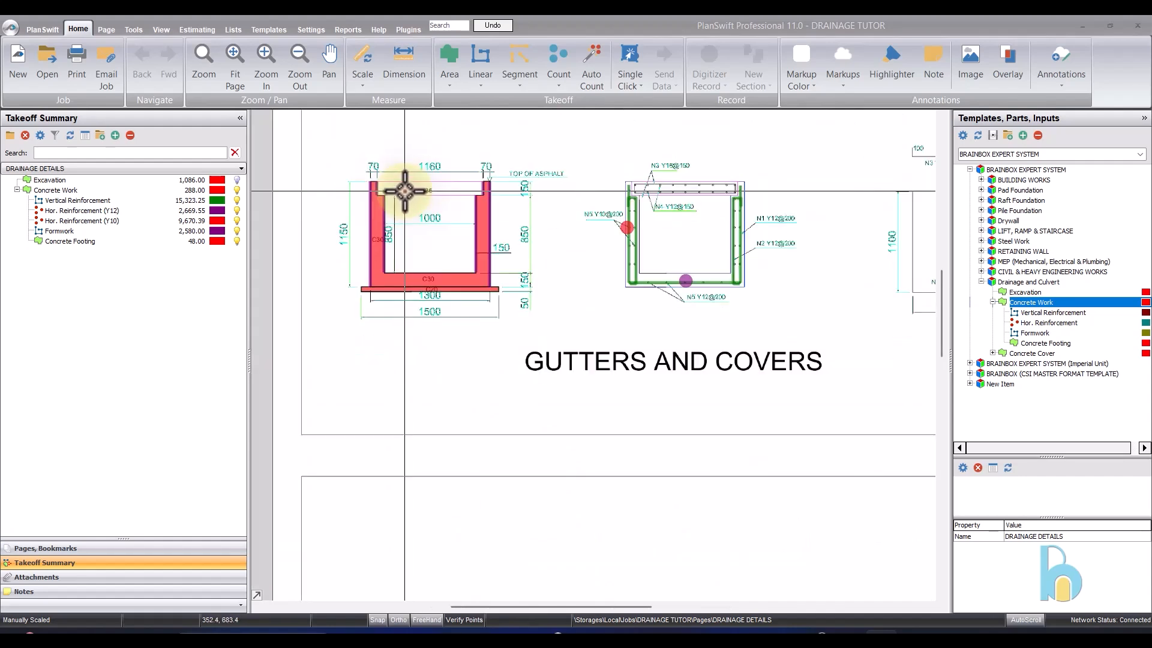
{"action": "scroll", "coordinate": [403, 198], "scroll_direction": "down", "scroll_amount": 2}
{"action": "scroll", "coordinate": [582, 474], "scroll_direction": "up", "scroll_amount": 2}
{"action": "scroll", "coordinate": [579, 450], "scroll_direction": "up", "scroll_amount": 2}
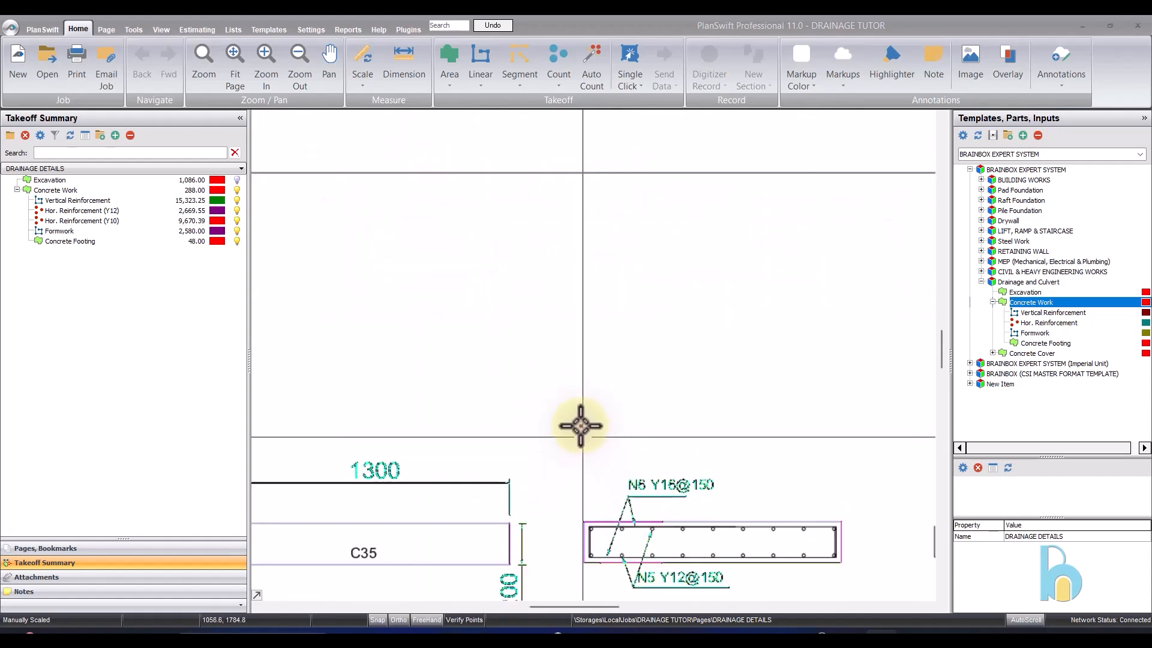
{"action": "scroll", "coordinate": [672, 488], "scroll_direction": "down", "scroll_amount": 2}
{"action": "scroll", "coordinate": [669, 485], "scroll_direction": "up", "scroll_amount": 2}
{"action": "scroll", "coordinate": [668, 485], "scroll_direction": "down", "scroll_amount": 2}
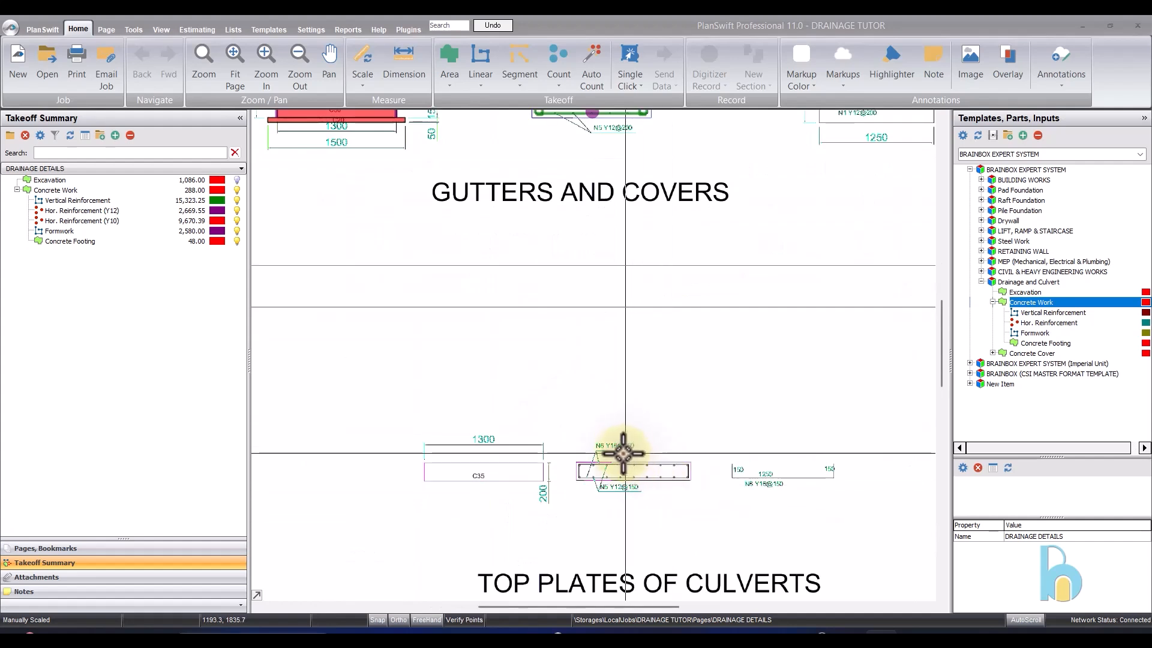
{"action": "scroll", "coordinate": [501, 460], "scroll_direction": "up", "scroll_amount": 2}
{"action": "scroll", "coordinate": [508, 448], "scroll_direction": "down", "scroll_amount": 2}
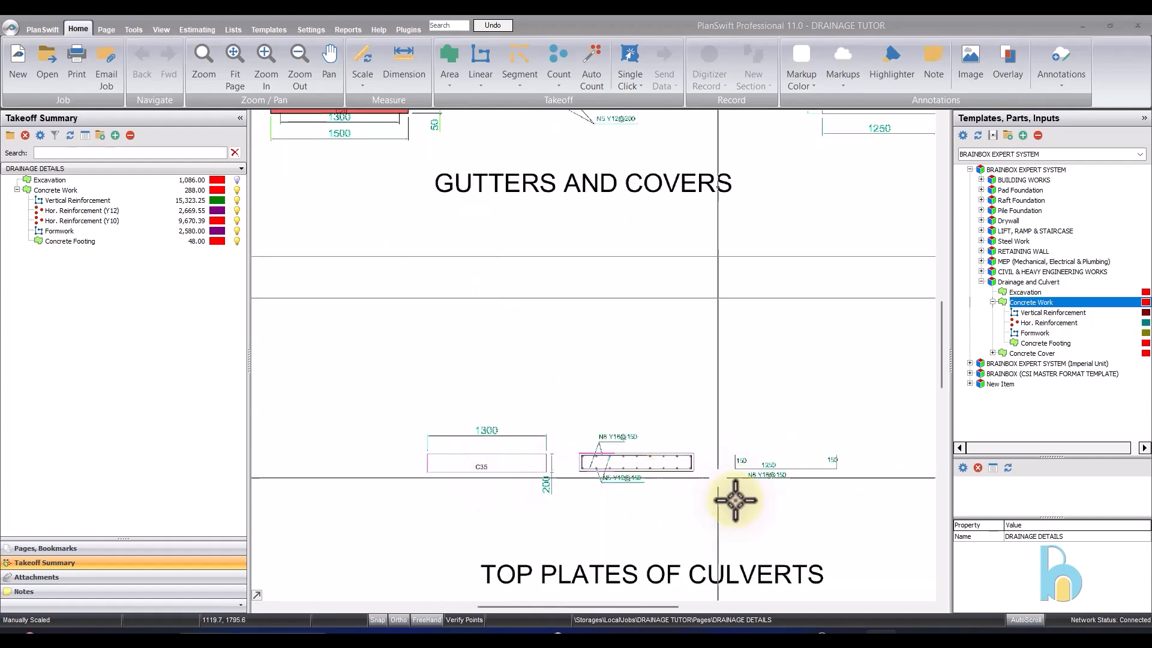
- Add a Concrete Cover takeoff from the Drainage and Culvert template with a length of 60 m
{"action": "left_click", "coordinate": [992, 302]}
{"action": "left_click", "coordinate": [1019, 315]}
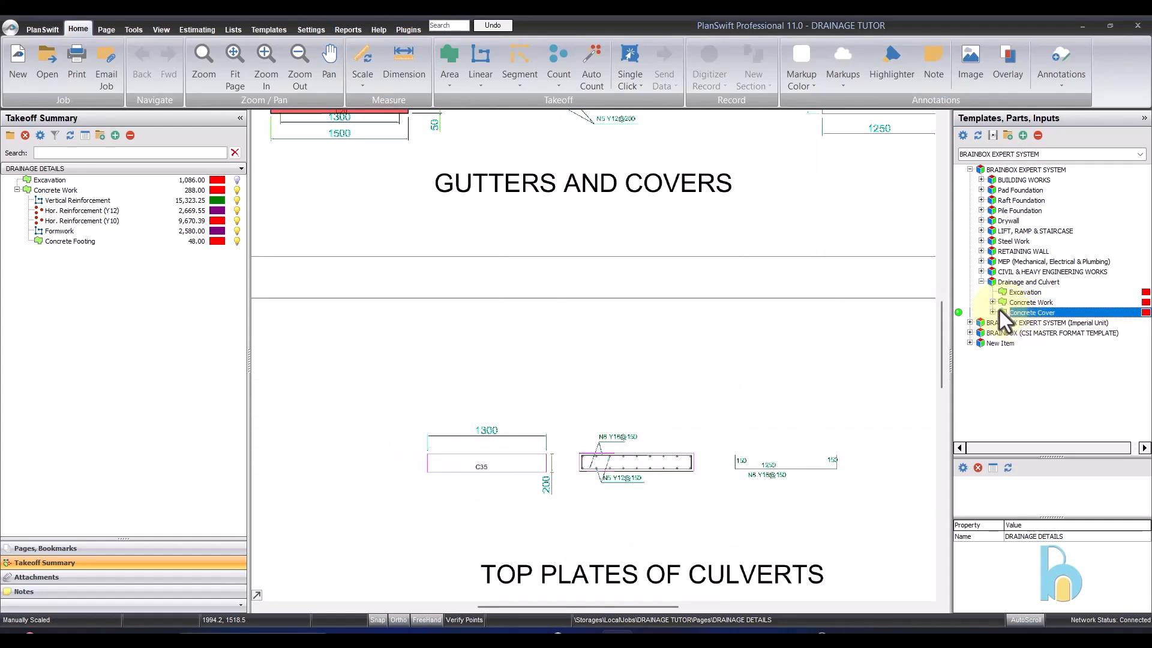
{"action": "left_click", "coordinate": [993, 312]}
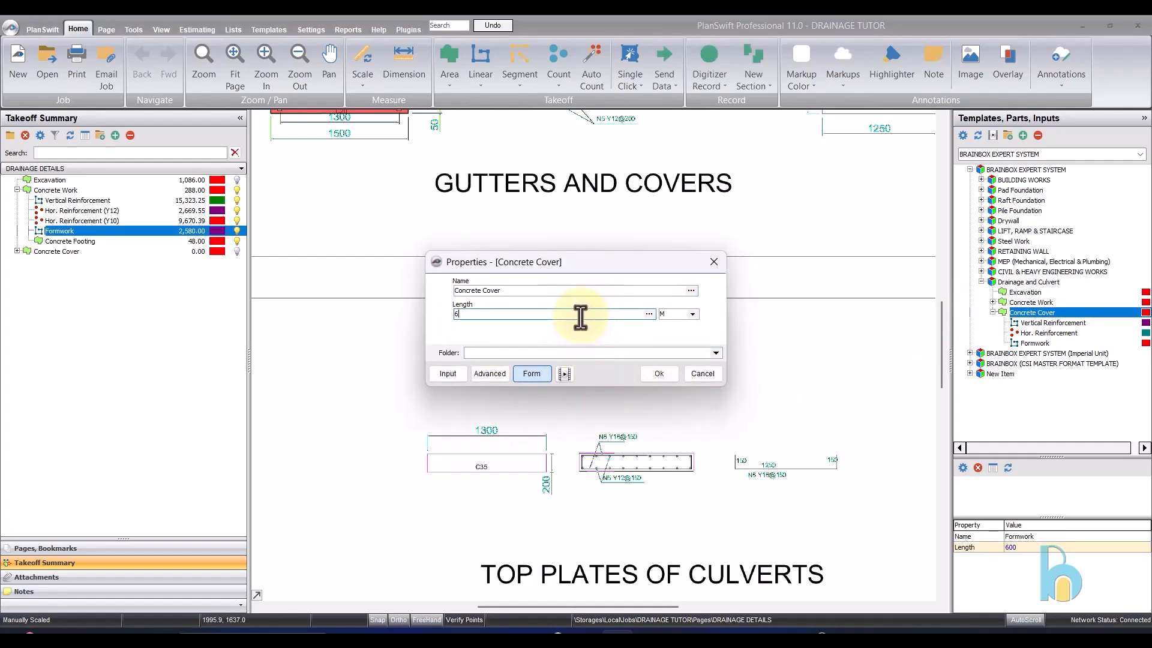
{"action": "left_click", "coordinate": [644, 373]}
- Box the C35 top plate of the culvert as Concrete Cover, about 1.3 m wide by 0.2 m deep, and stop recording
{"action": "scroll", "coordinate": [532, 240], "scroll_direction": "down", "scroll_amount": 2}
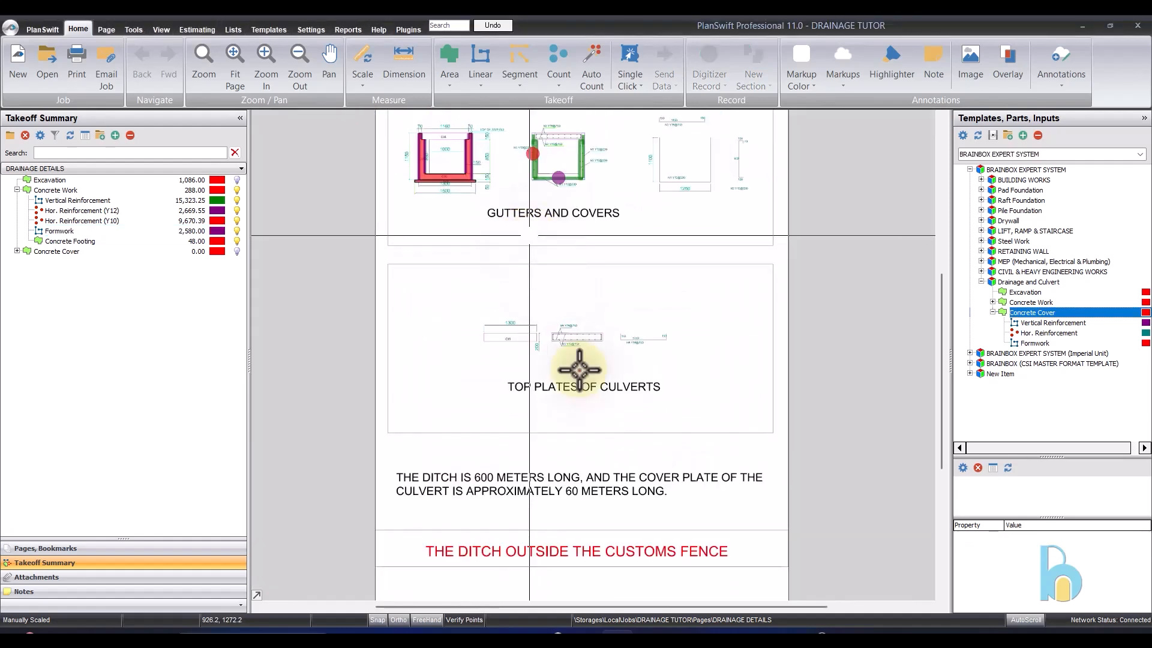
{"action": "scroll", "coordinate": [573, 418], "scroll_direction": "up", "scroll_amount": 2}
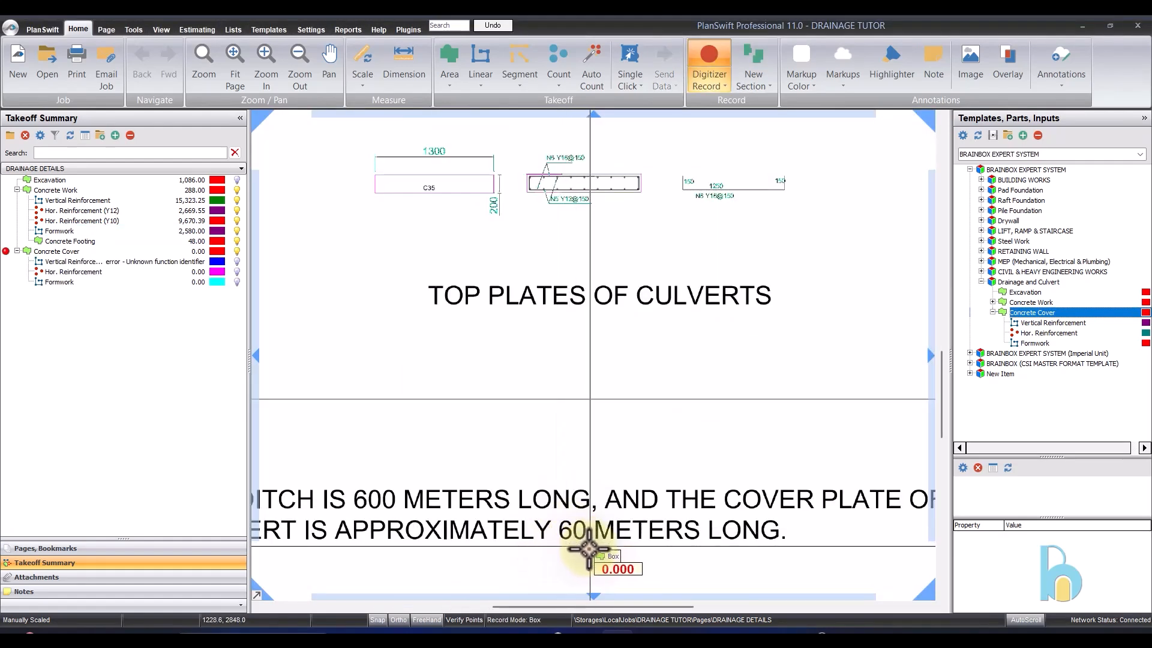
{"action": "scroll", "coordinate": [591, 489], "scroll_direction": "down", "scroll_amount": 1}
{"action": "scroll", "coordinate": [433, 277], "scroll_direction": "up", "scroll_amount": 2}
{"action": "scroll", "coordinate": [618, 391], "scroll_direction": "up", "scroll_amount": 2}
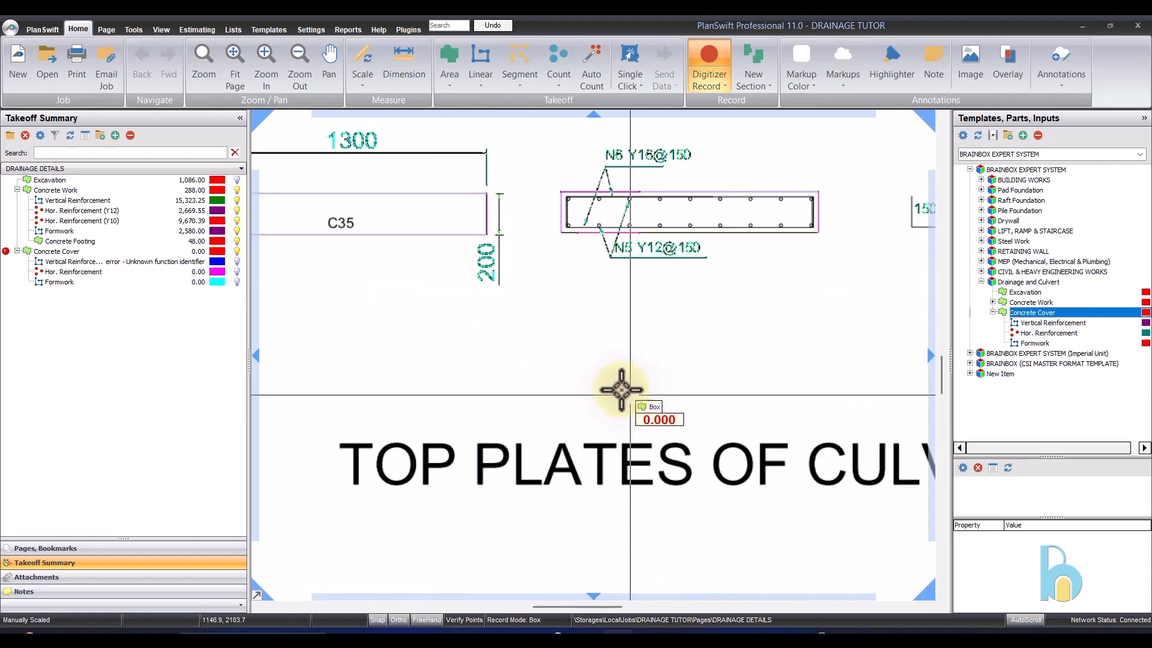
{"action": "scroll", "coordinate": [496, 290], "scroll_direction": "down", "scroll_amount": 3}
{"action": "scroll", "coordinate": [419, 262], "scroll_direction": "up", "scroll_amount": 2}
{"action": "scroll", "coordinate": [420, 264], "scroll_direction": "up", "scroll_amount": 1}
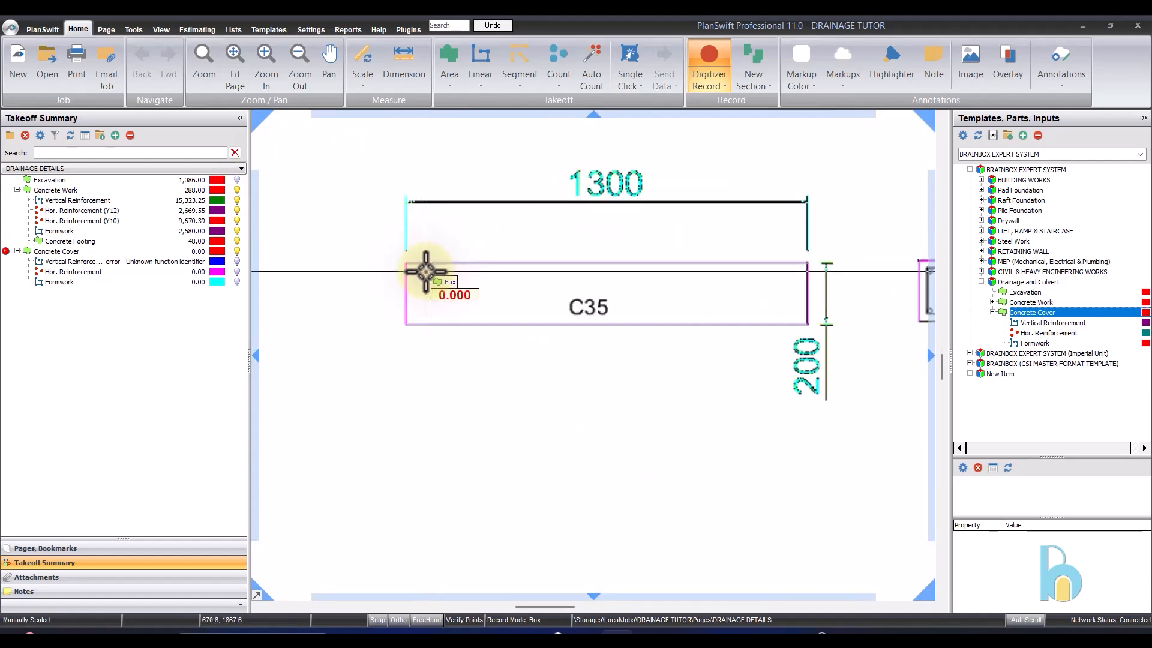
{"action": "scroll", "coordinate": [403, 261], "scroll_direction": "up", "scroll_amount": 2}
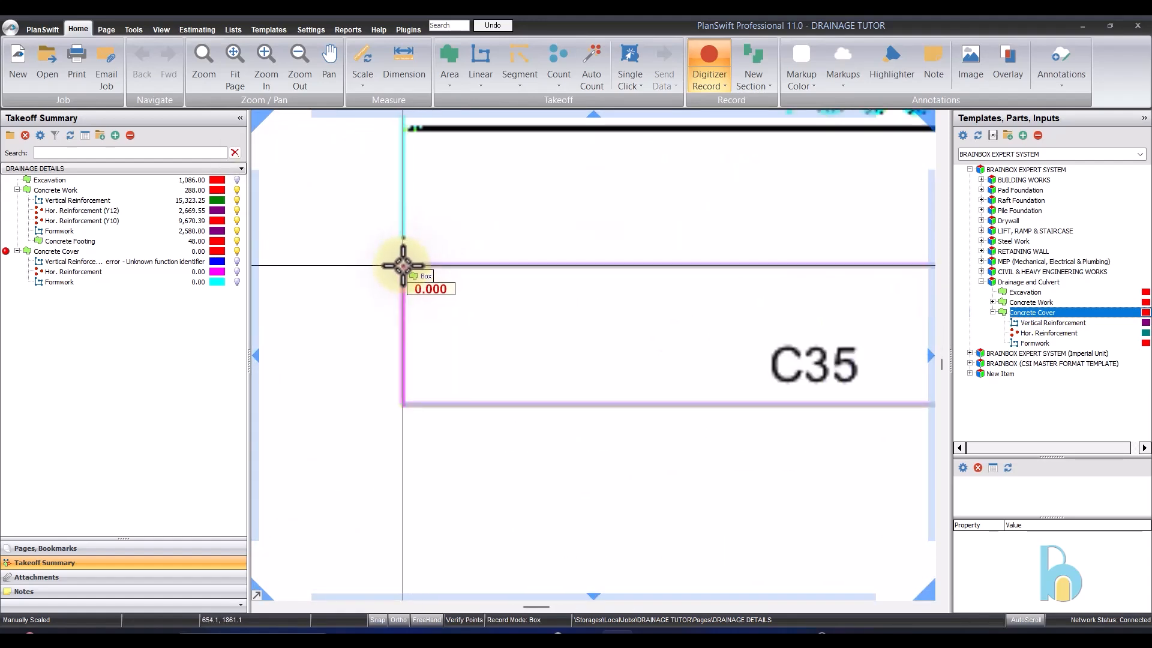
{"action": "scroll", "coordinate": [403, 264], "scroll_direction": "down", "scroll_amount": 2}
{"action": "left_click", "coordinate": [404, 326]}
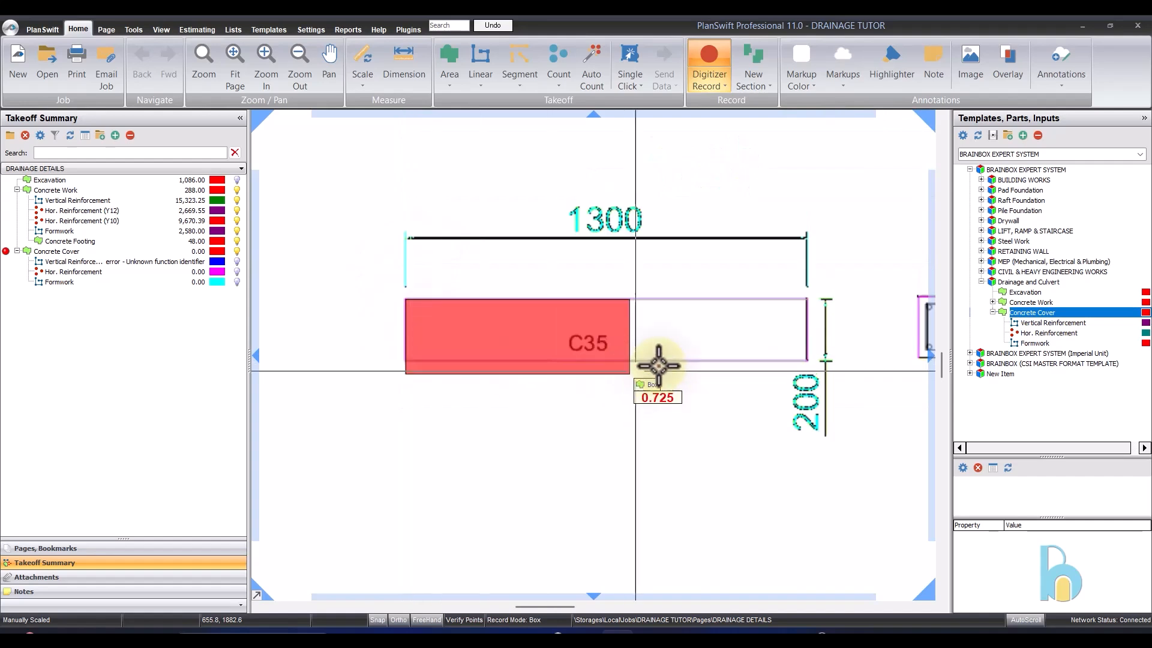
{"action": "scroll", "coordinate": [805, 363], "scroll_direction": "up", "scroll_amount": 2}
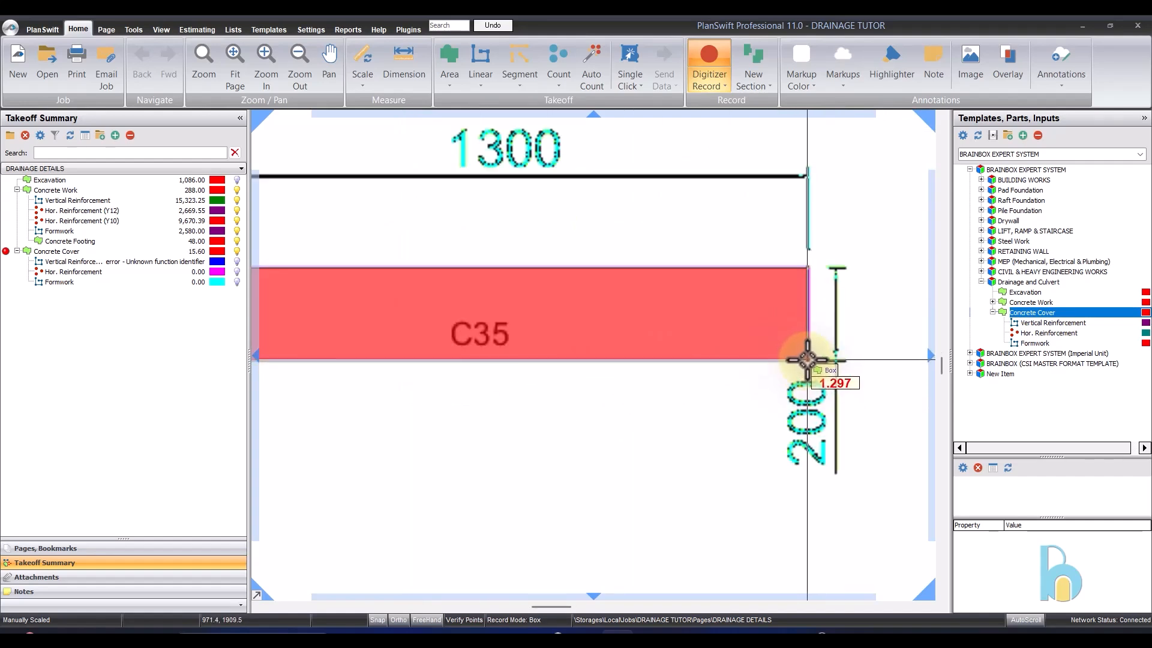
{"action": "scroll", "coordinate": [808, 359], "scroll_direction": "up", "scroll_amount": 2}
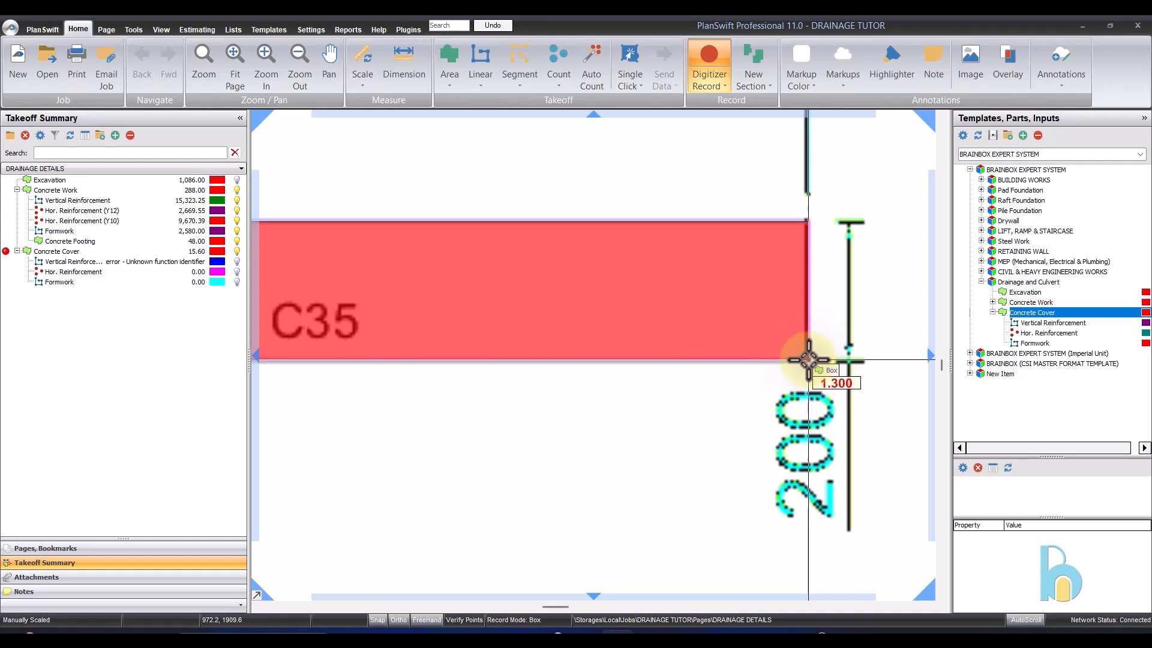
{"action": "left_click", "coordinate": [808, 359]}
{"action": "scroll", "coordinate": [810, 354], "scroll_direction": "down", "scroll_amount": 3}
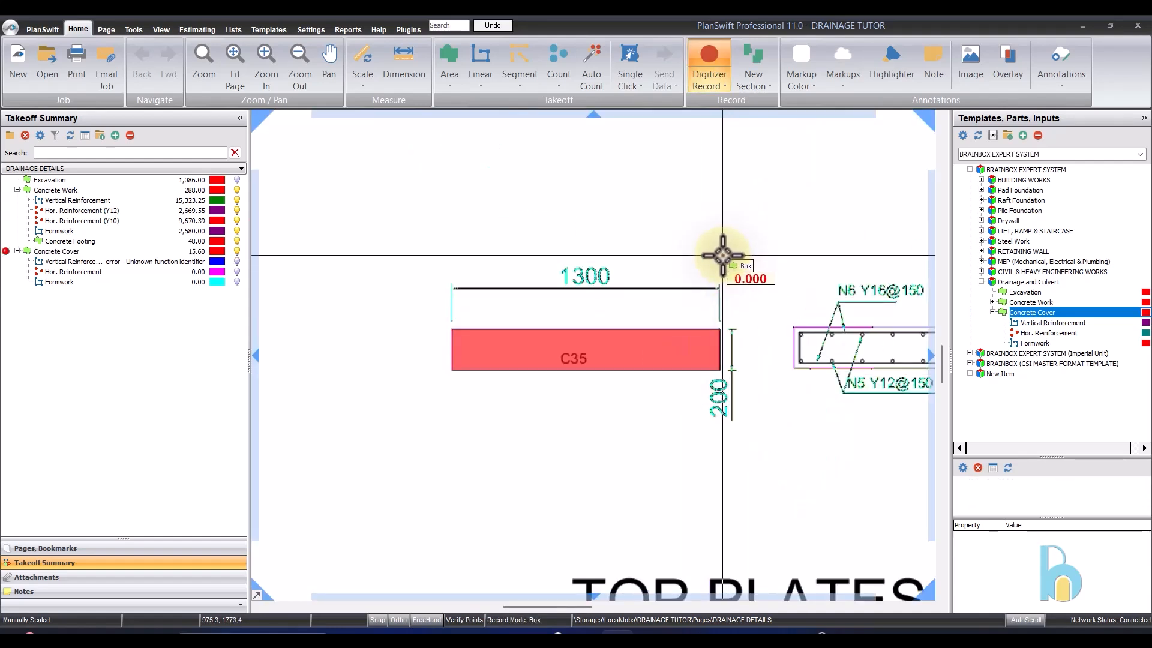
{"action": "right_click", "coordinate": [726, 255]}
{"action": "left_click", "coordinate": [744, 283]}
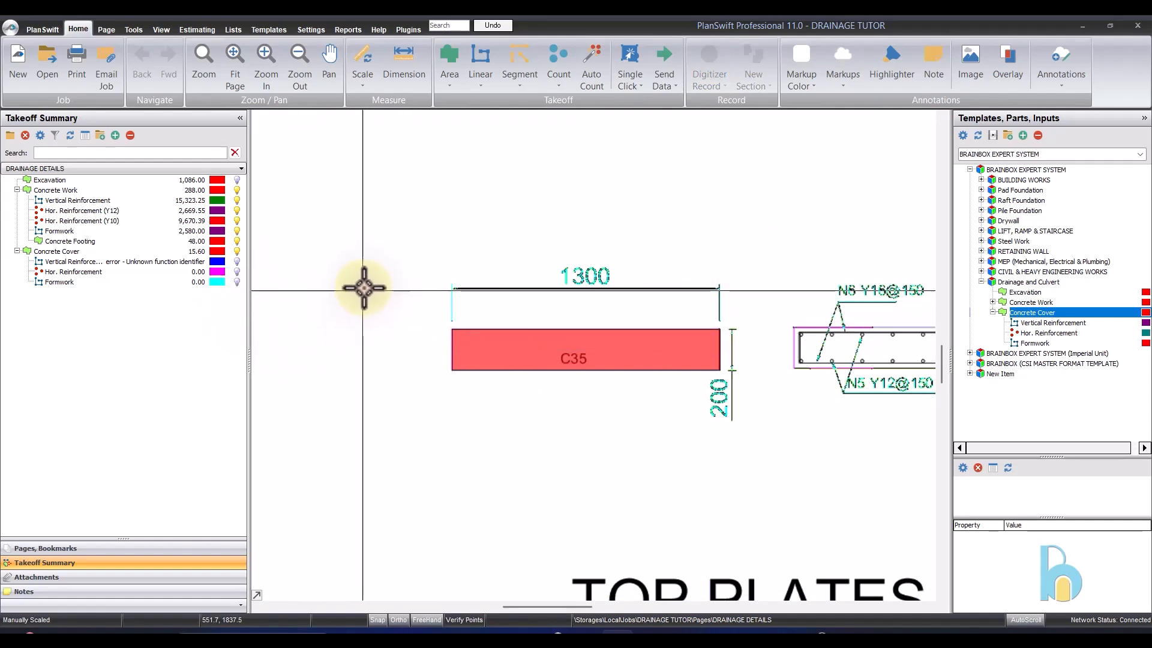
- Start recording Vertical Reinforcement under Concrete Cover and trace the right leg and bottom bar of the top plate's reinforcement loop
{"action": "scroll", "coordinate": [450, 327], "scroll_direction": "down", "scroll_amount": 4}
{"action": "scroll", "coordinate": [631, 340], "scroll_direction": "up", "scroll_amount": 2}
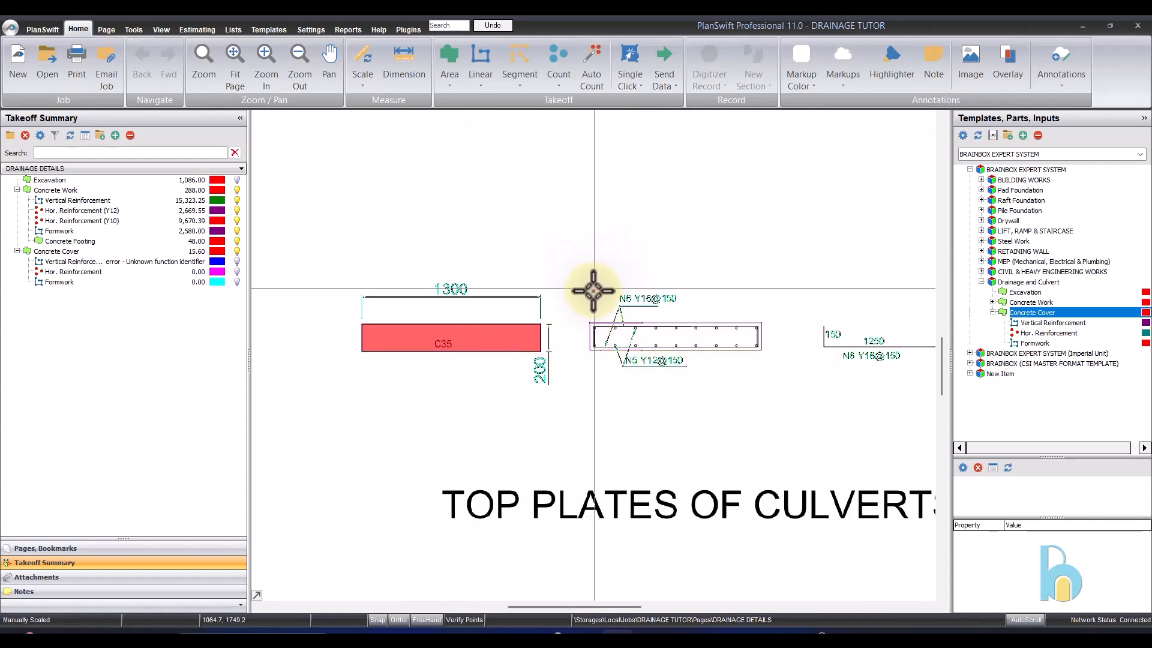
{"action": "left_click", "coordinate": [127, 259]}
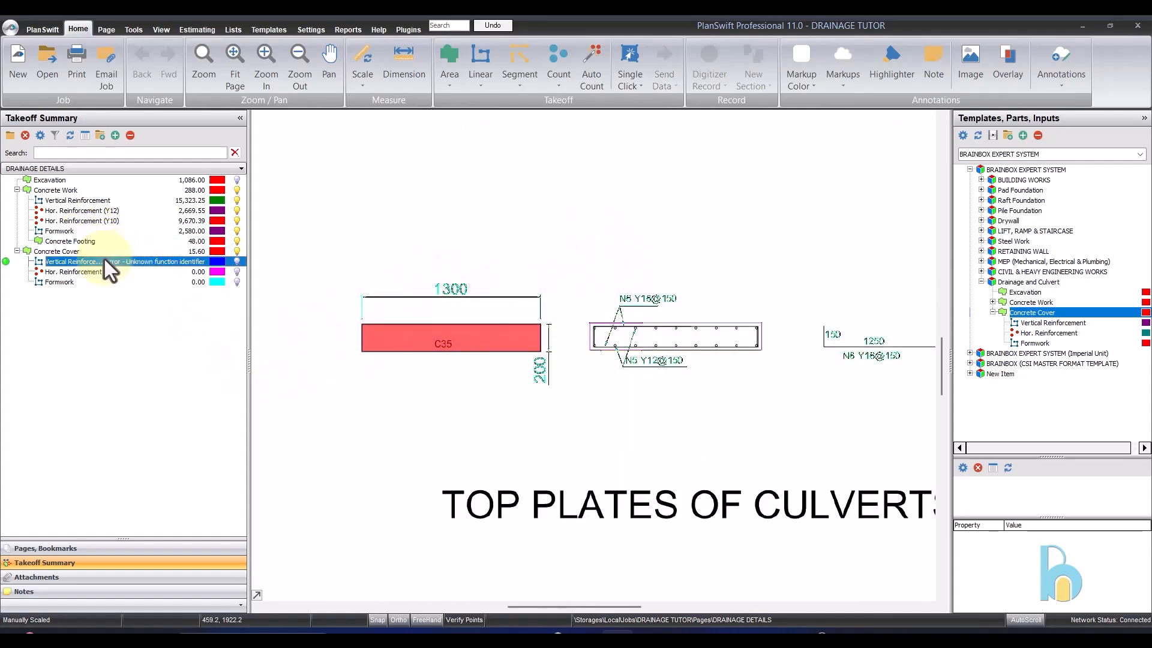
{"action": "left_click", "coordinate": [6, 261]}
{"action": "scroll", "coordinate": [792, 308], "scroll_direction": "up", "scroll_amount": 4}
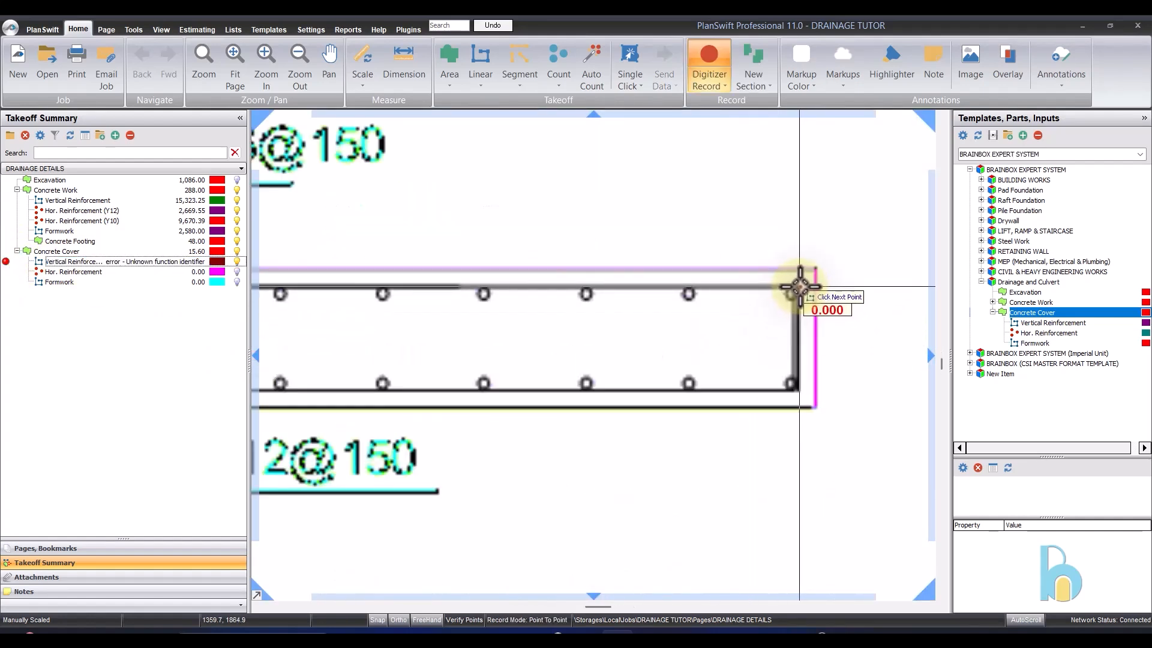
{"action": "left_click", "coordinate": [798, 390]}
{"action": "scroll", "coordinate": [807, 380], "scroll_direction": "down", "scroll_amount": 4}
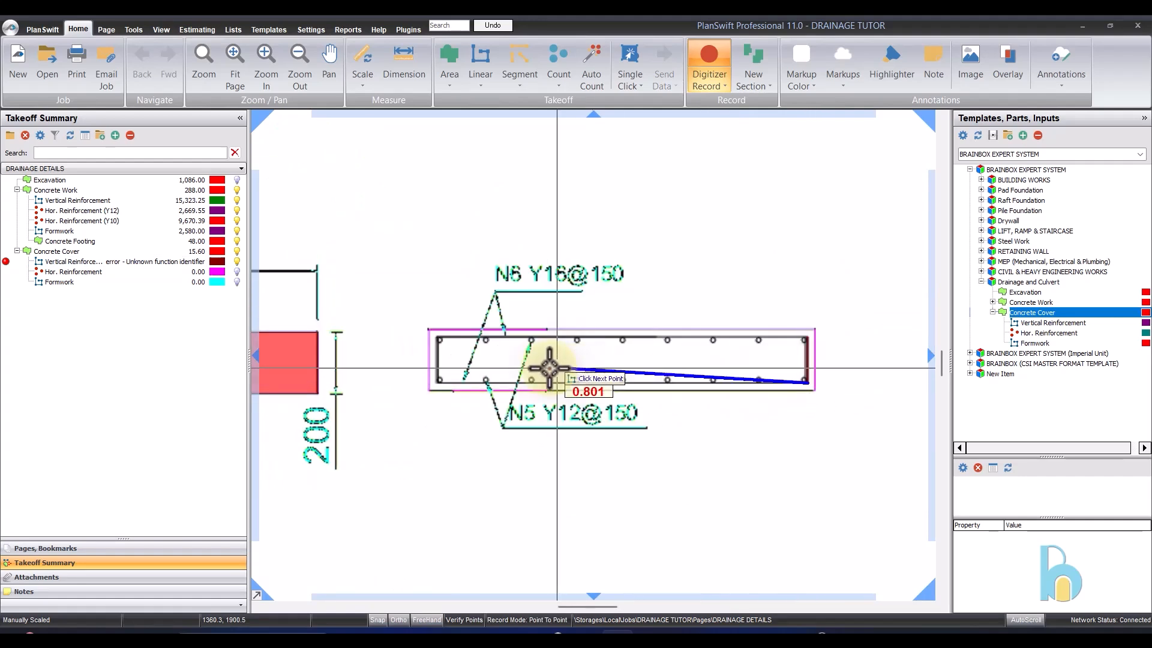
{"action": "scroll", "coordinate": [399, 378], "scroll_direction": "up", "scroll_amount": 4}
{"action": "left_click", "coordinate": [432, 386]}
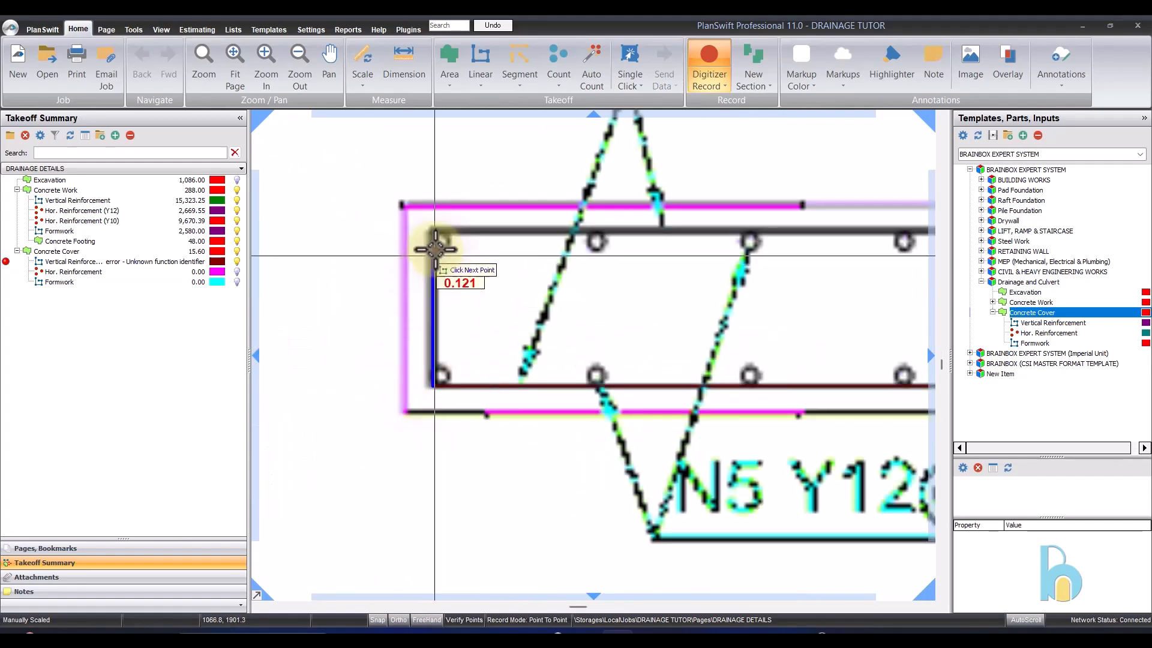
- Finish the loop with the left leg, a top bar about 1.19 m long and a short downward return at the right, and stop recording
{"action": "left_click", "coordinate": [434, 229]}
{"action": "scroll", "coordinate": [360, 221], "scroll_direction": "down", "scroll_amount": 3}
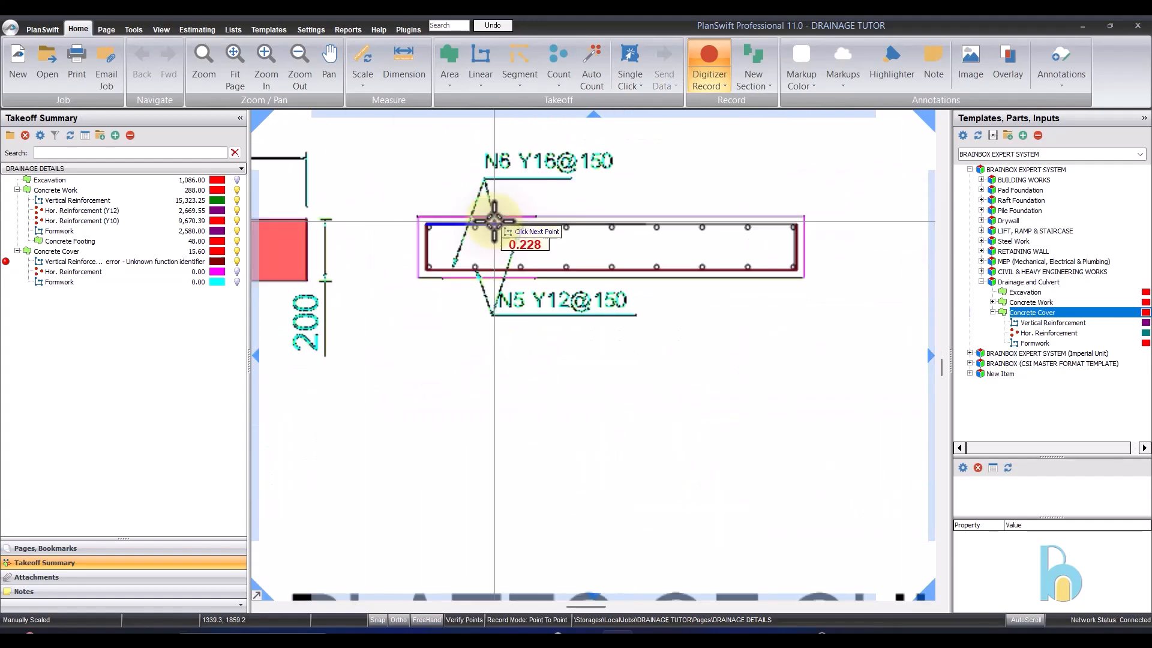
{"action": "scroll", "coordinate": [700, 232], "scroll_direction": "up", "scroll_amount": 5}
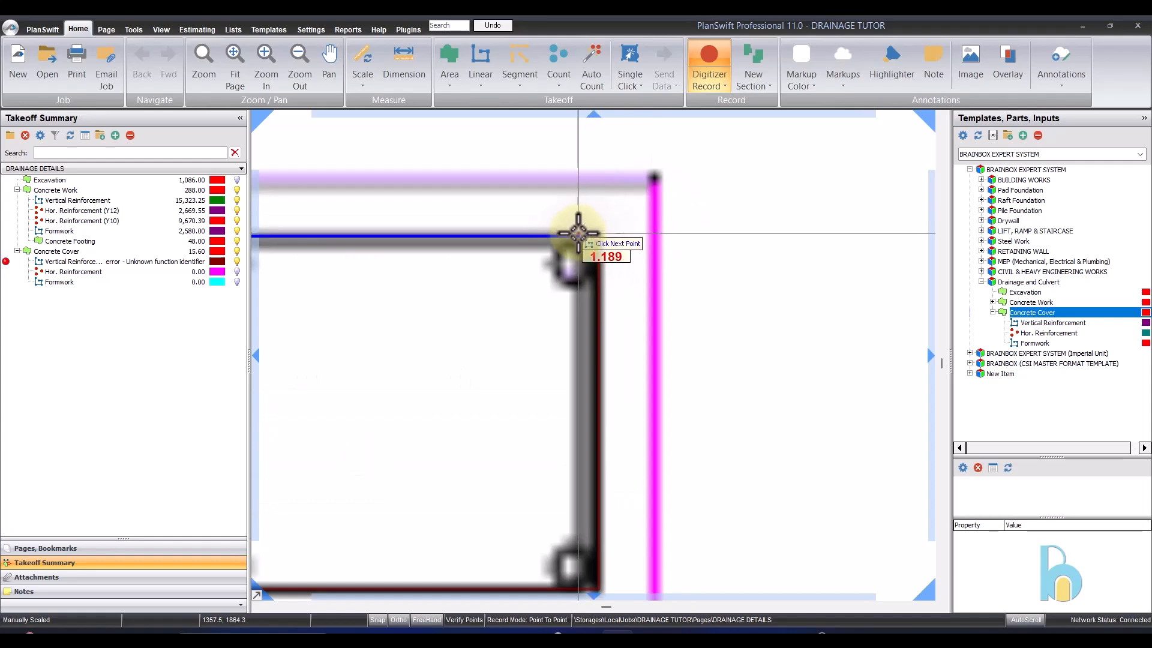
{"action": "left_click", "coordinate": [579, 235]}
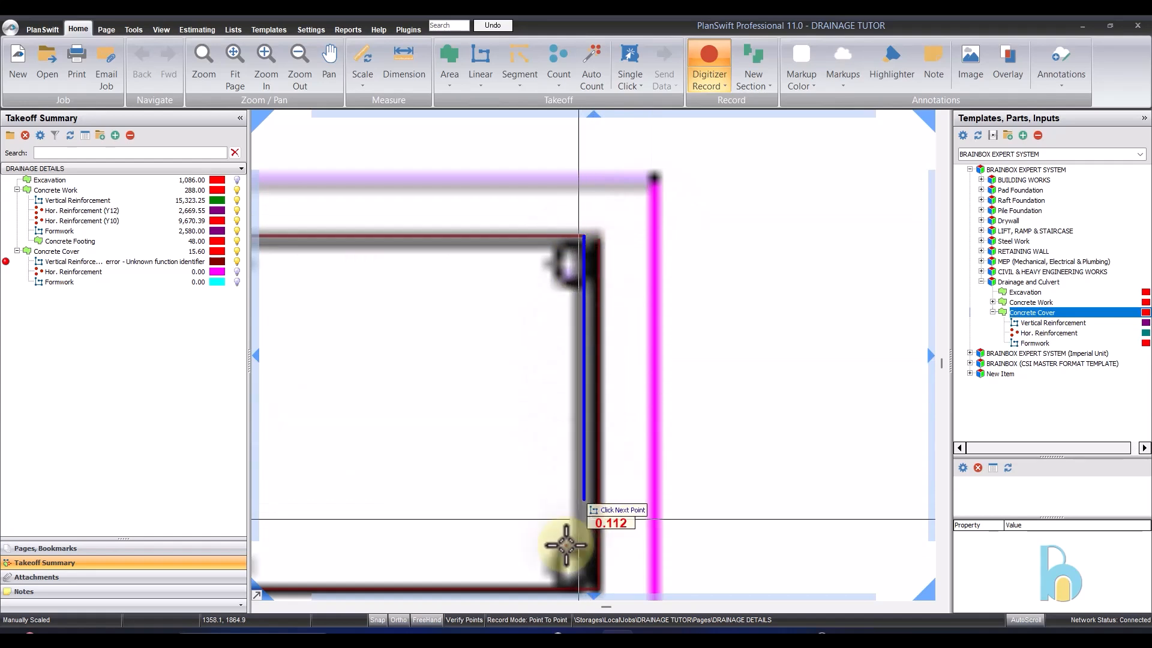
{"action": "left_click", "coordinate": [574, 543]}
{"action": "right_click", "coordinate": [574, 542]}
{"action": "scroll", "coordinate": [667, 289], "scroll_direction": "down", "scroll_amount": 3}
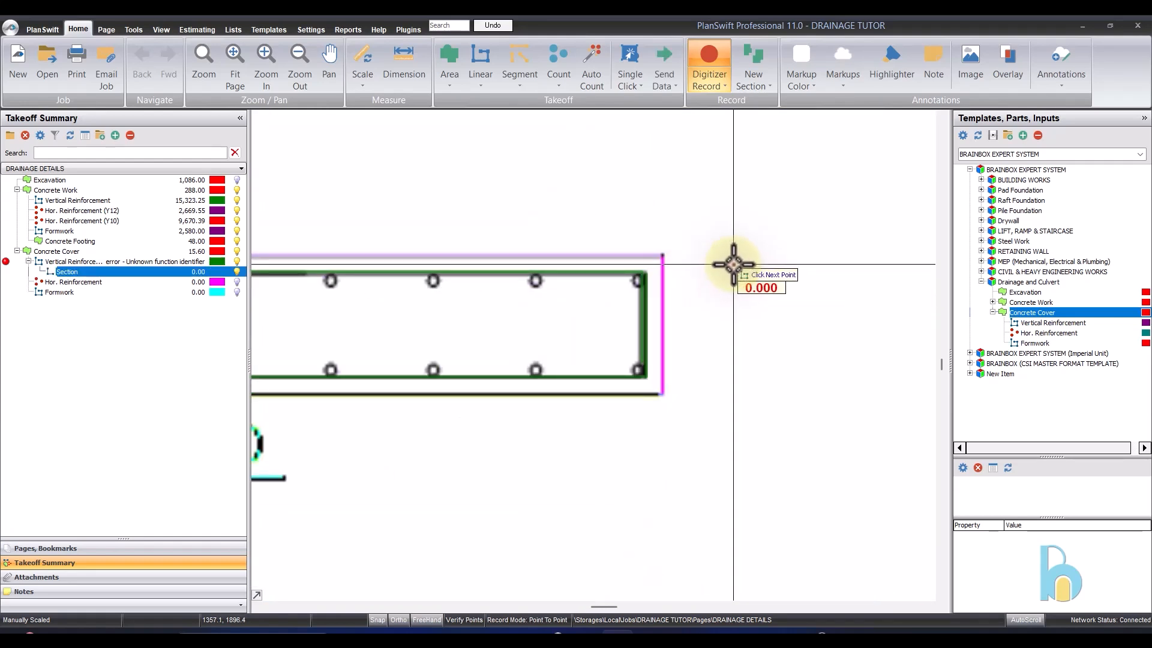
{"action": "right_click", "coordinate": [753, 262]}
{"action": "left_click", "coordinate": [778, 302]}
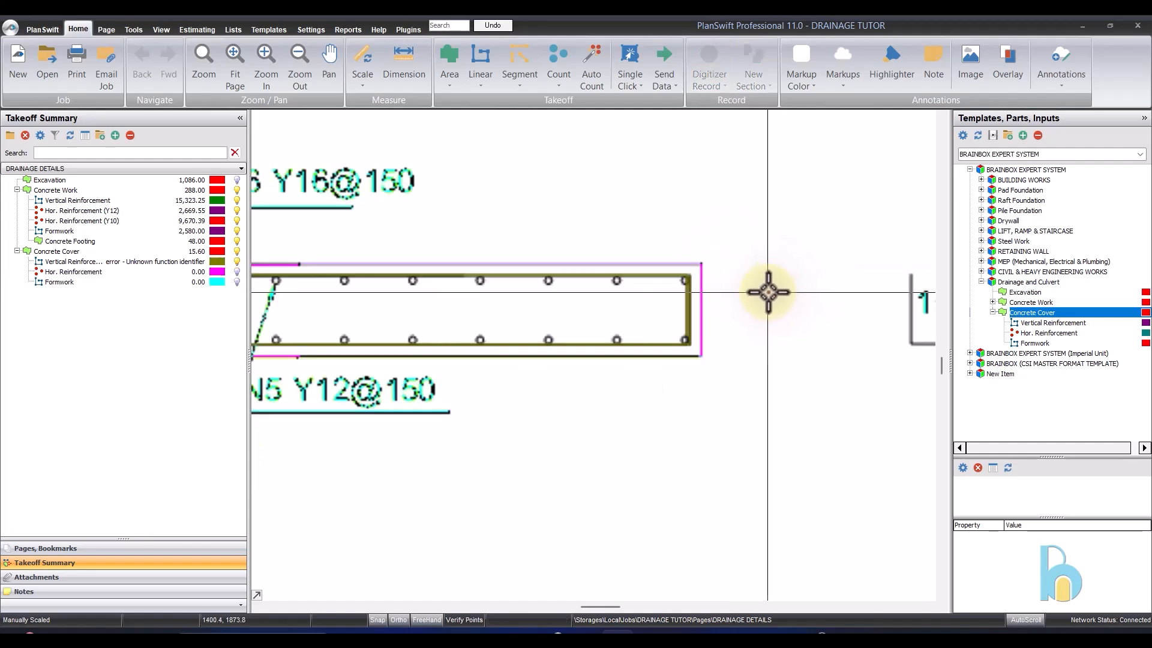
- Set the Concrete Cover's Vertical Reinforcement to 16 mm diameter, 1.577 kg bar weight, 0.15 m spacing and 0.10 m cover
{"action": "left_click", "coordinate": [77, 260]}
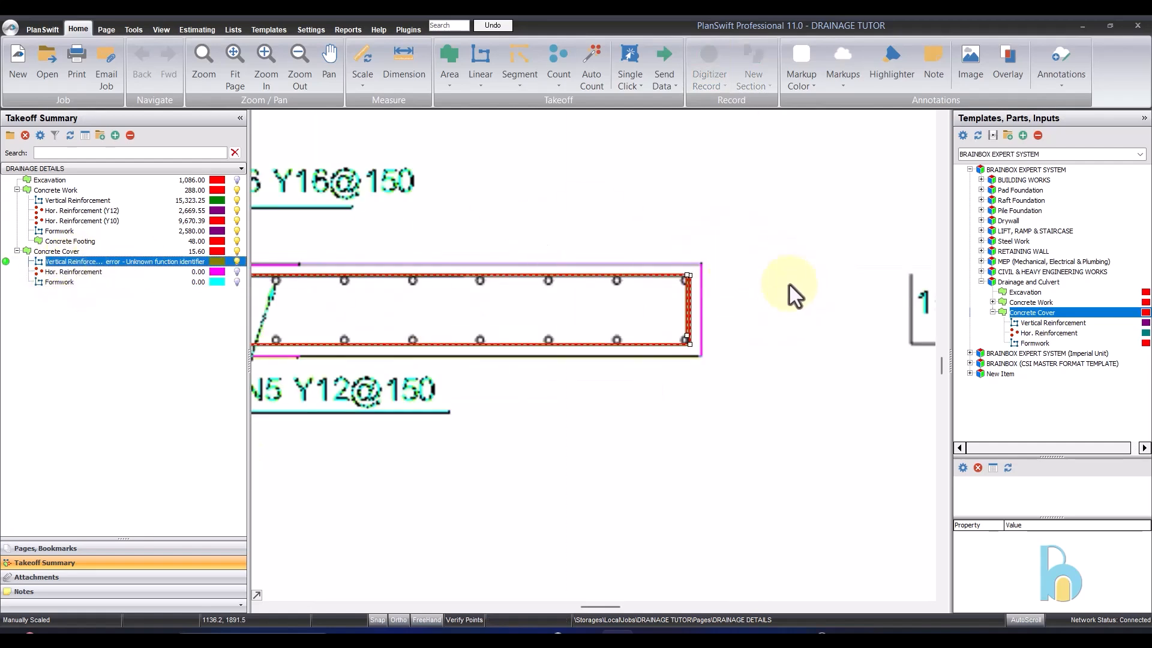
{"action": "double_click", "coordinate": [368, 257]}
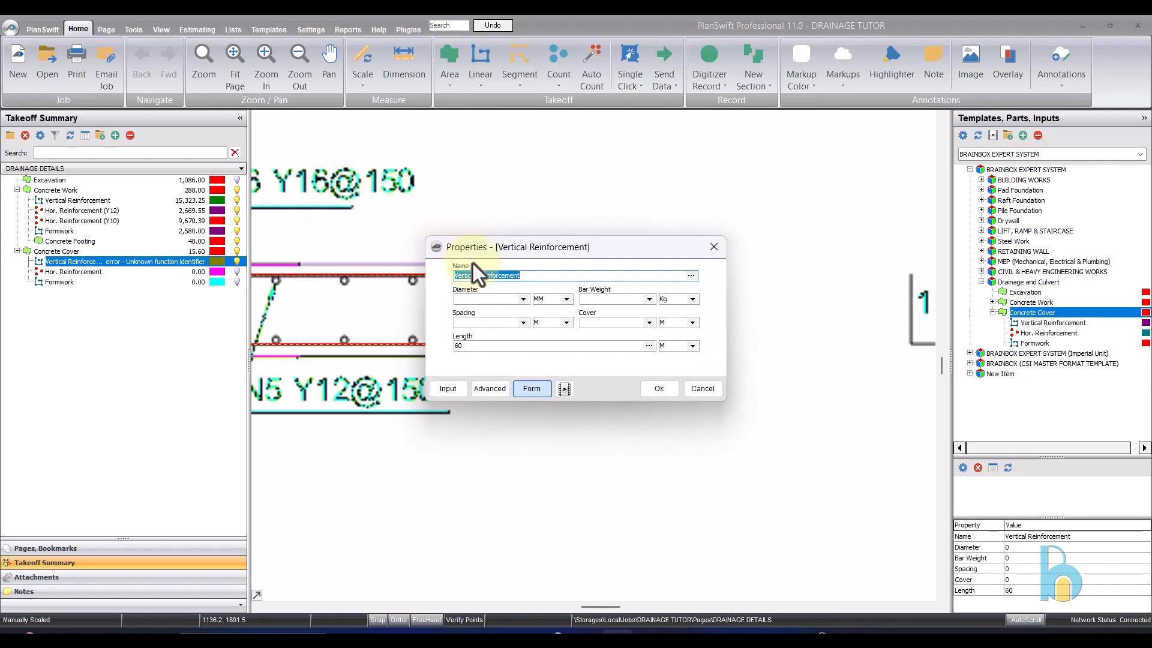
{"action": "left_click", "coordinate": [521, 299]}
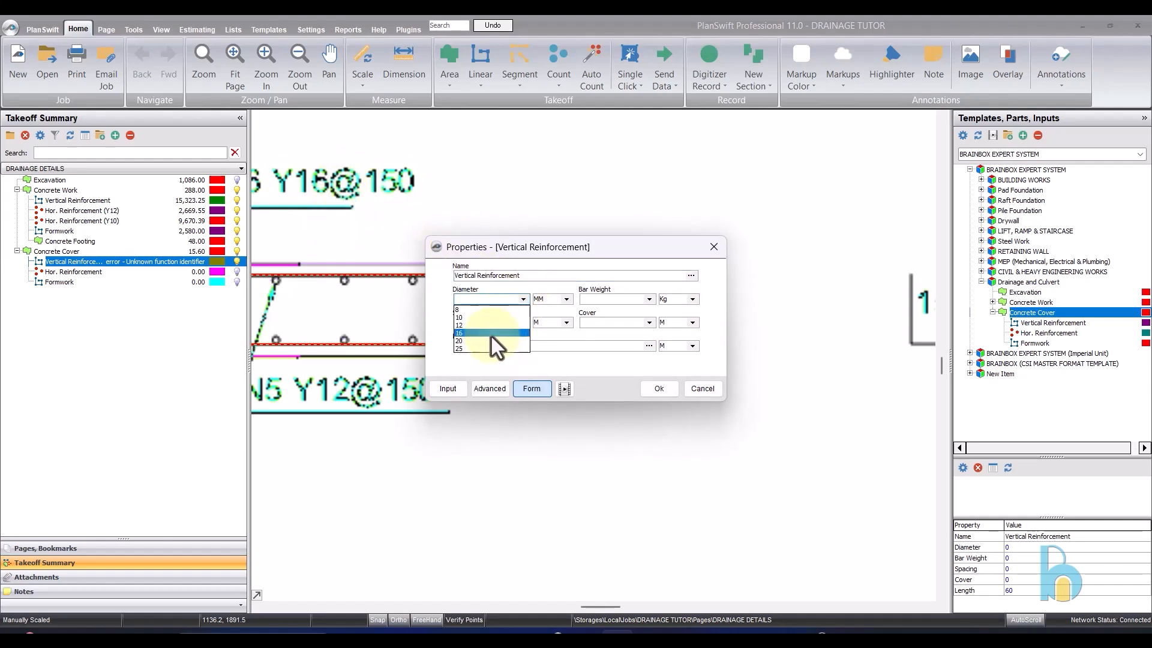
{"action": "left_click", "coordinate": [492, 337]}
{"action": "left_click", "coordinate": [648, 299]}
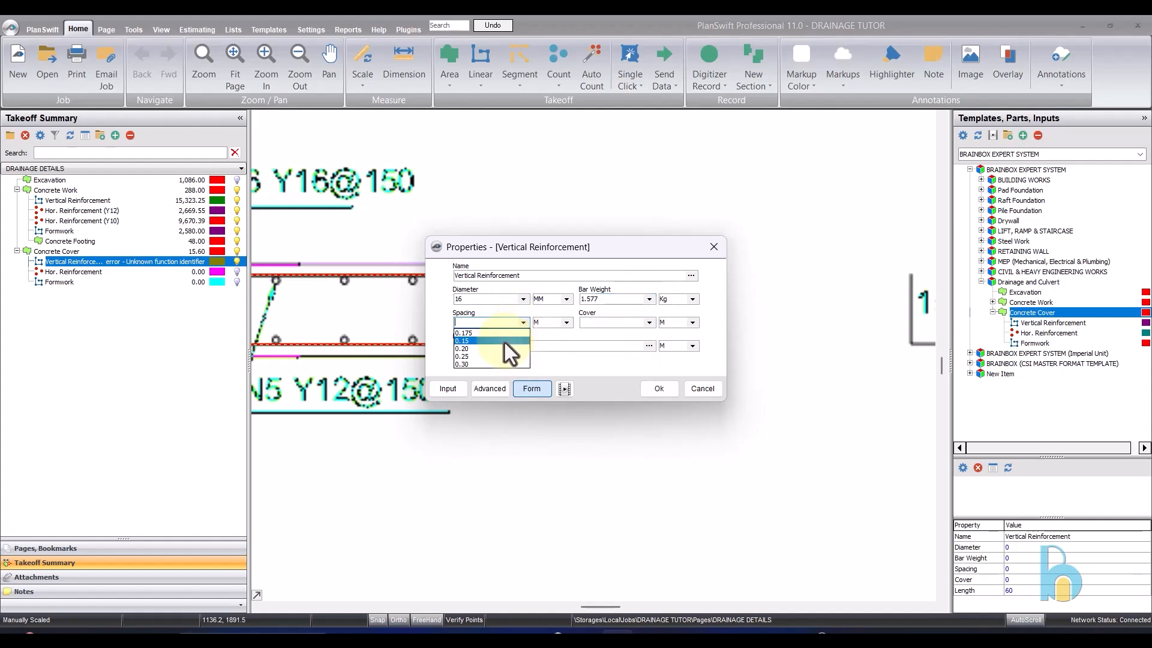
{"action": "left_click", "coordinate": [504, 341]}
{"action": "left_click", "coordinate": [648, 324]}
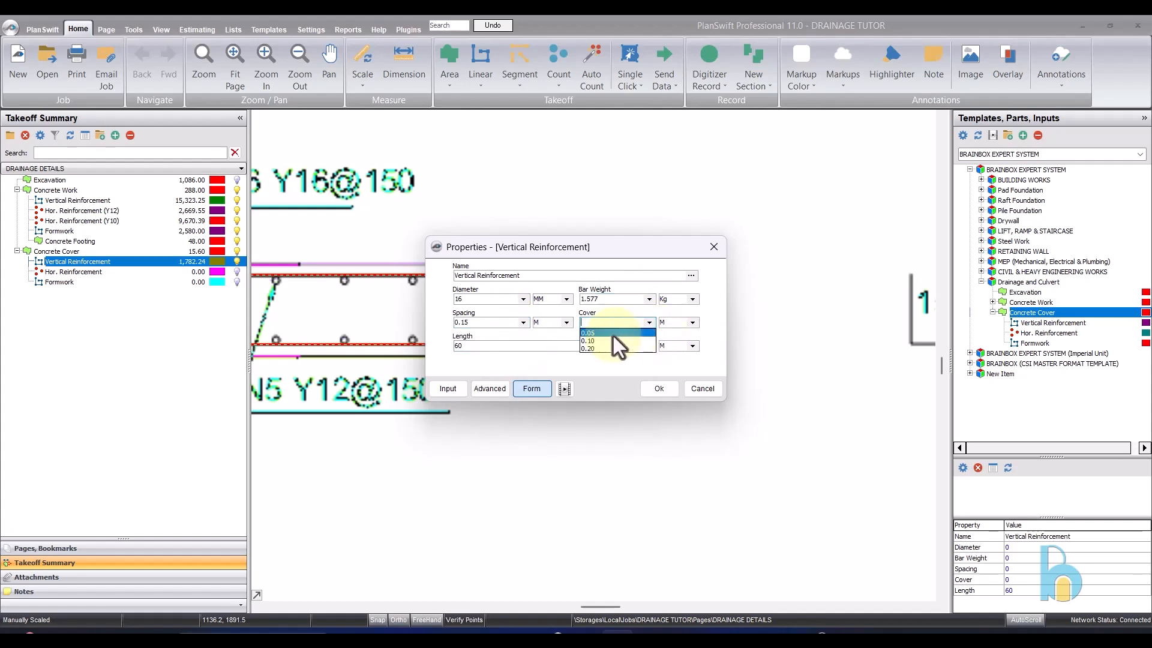
{"action": "left_click", "coordinate": [618, 340]}
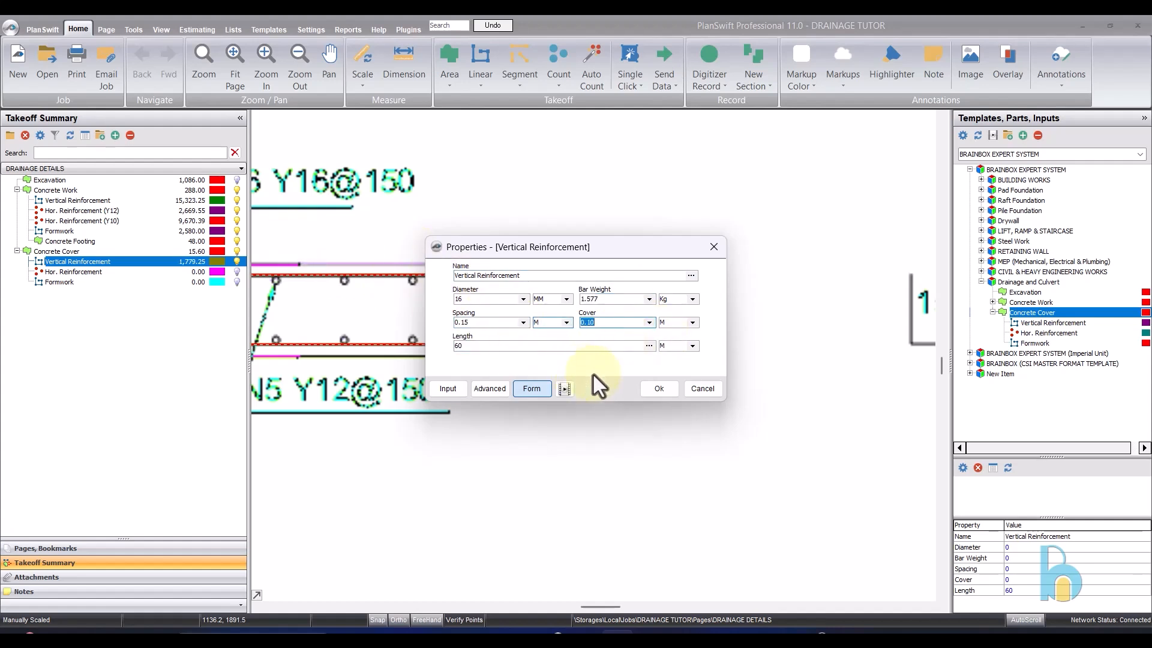
{"action": "left_click", "coordinate": [654, 390]}
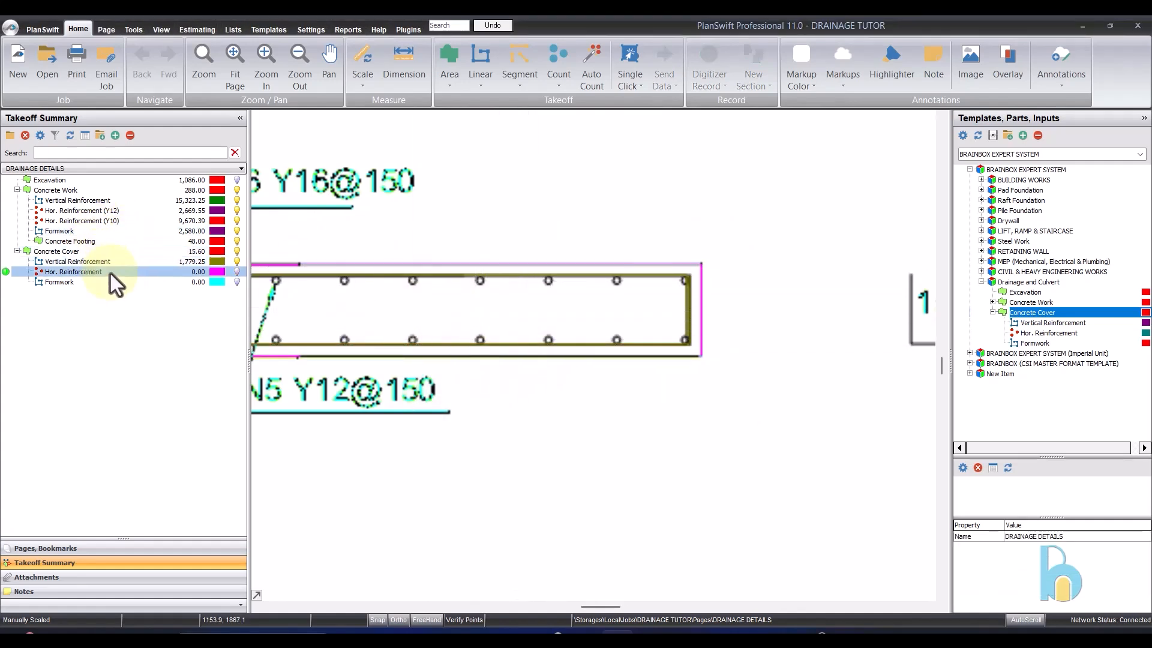
- Set the Concrete Cover's Hor. Reinforcement to 12 mm diameter with a bar weight of 0.888 kg
{"action": "scroll", "coordinate": [588, 289], "scroll_direction": "down", "scroll_amount": 2}
{"action": "scroll", "coordinate": [335, 285], "scroll_direction": "up", "scroll_amount": 1}
{"action": "scroll", "coordinate": [335, 284], "scroll_direction": "up", "scroll_amount": 1}
{"action": "scroll", "coordinate": [459, 299], "scroll_direction": "down", "scroll_amount": 1}
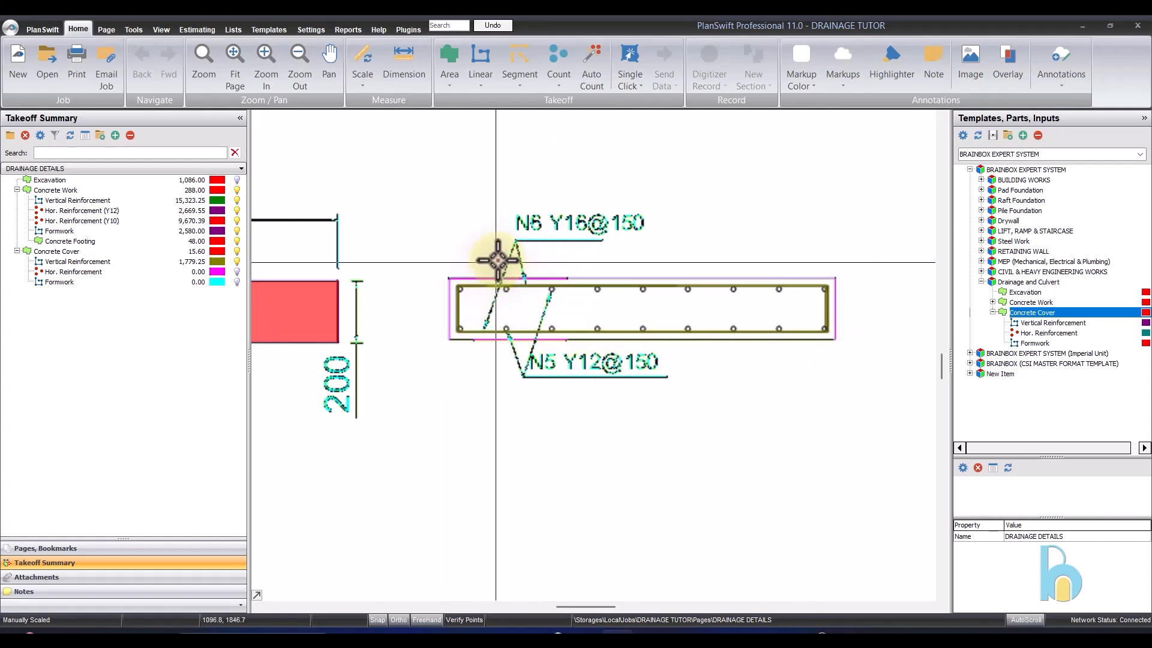
{"action": "scroll", "coordinate": [489, 258], "scroll_direction": "down", "scroll_amount": 2}
{"action": "left_click", "coordinate": [74, 272]}
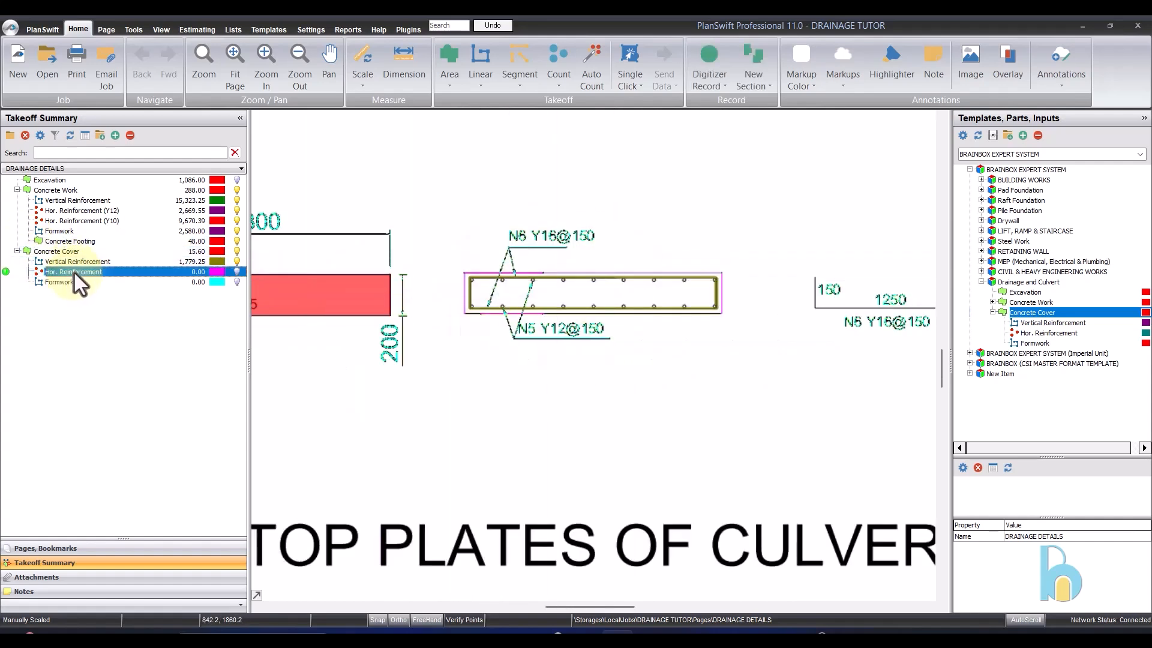
{"action": "double_click", "coordinate": [160, 277]}
{"action": "left_click_drag", "start_coordinate": [573, 250], "coordinate": [788, 264]}
{"action": "left_click", "coordinate": [738, 312]}
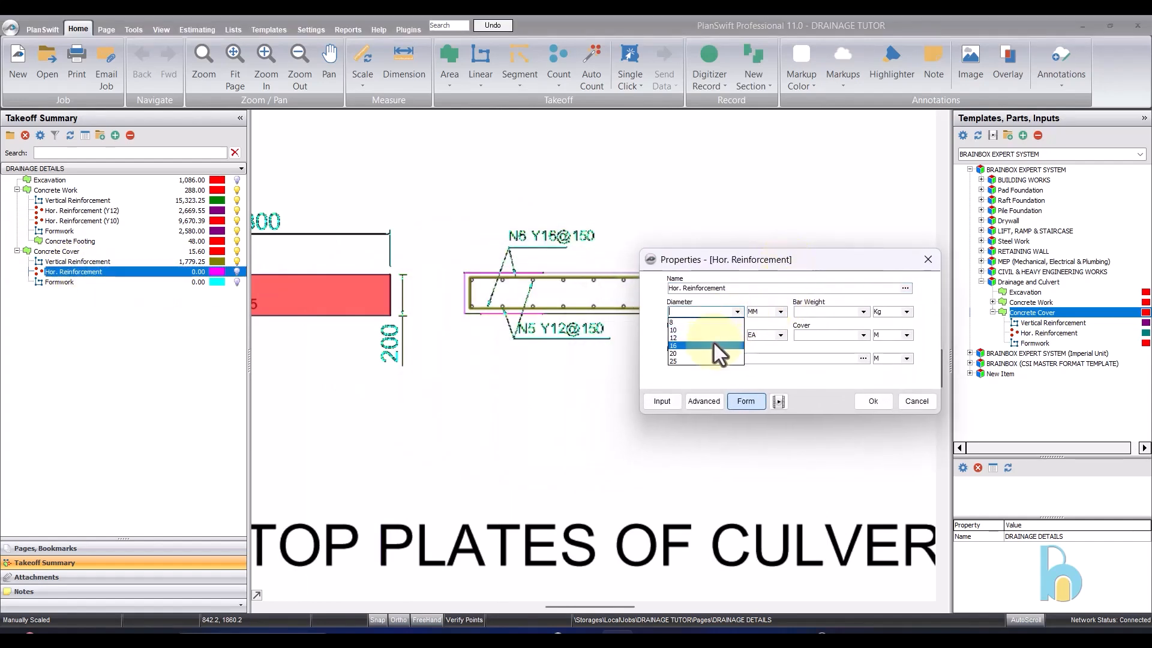
{"action": "left_click", "coordinate": [714, 345]}
{"action": "left_click", "coordinate": [738, 312]}
{"action": "left_click", "coordinate": [717, 337]}
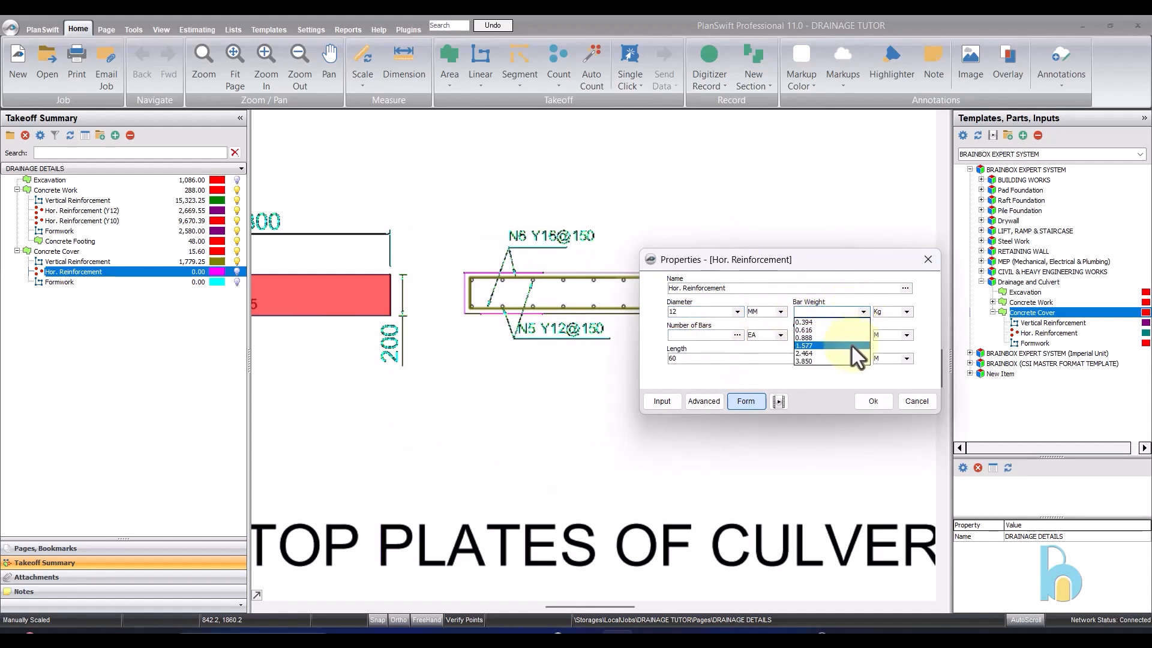
{"action": "left_click", "coordinate": [850, 338]}
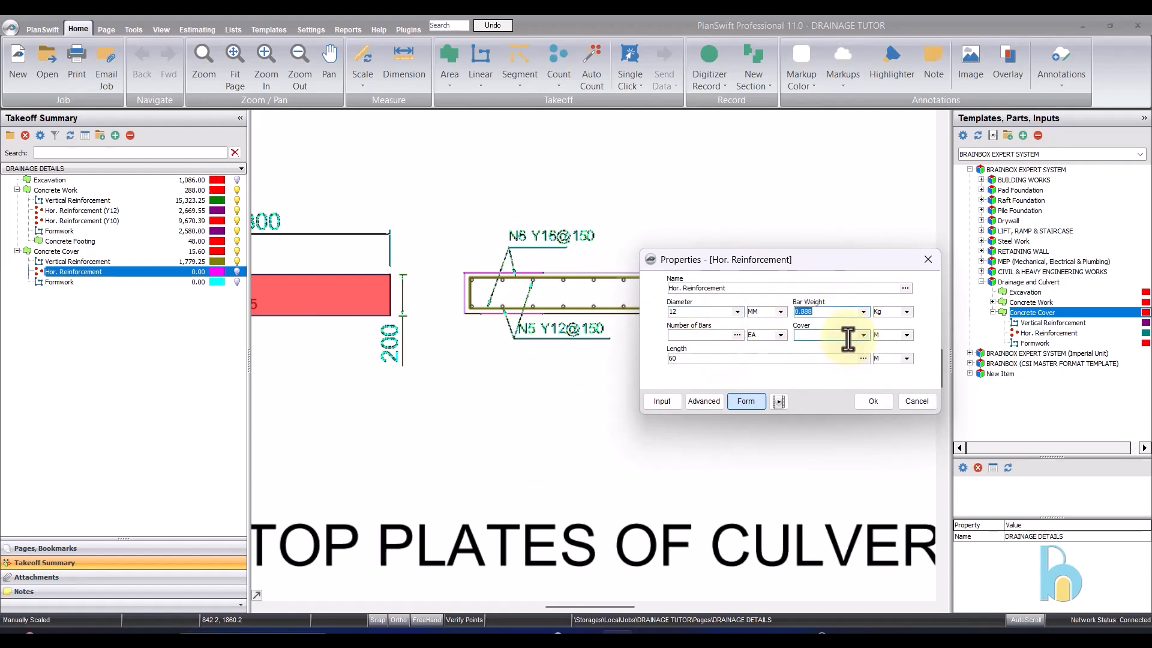
- Enter 18 bars and a 0.10 m cover for the Hor. Reinforcement and apply the properties
{"action": "left_click", "coordinate": [717, 332]}
{"action": "type", "text": "18"}
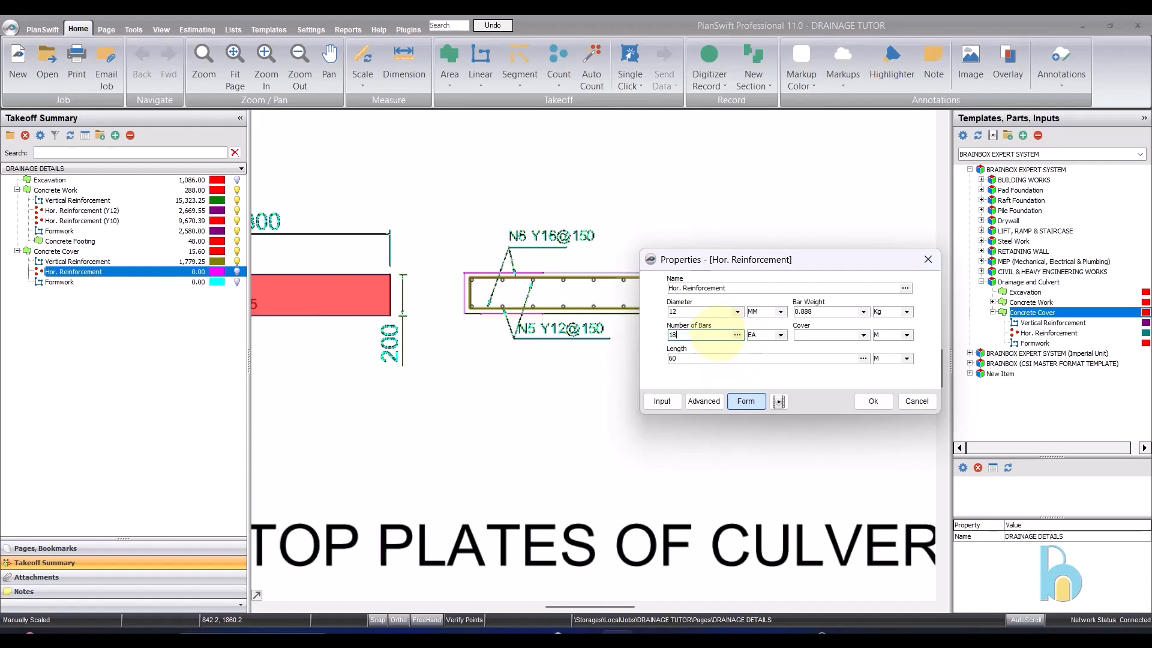
{"action": "left_click", "coordinate": [866, 335]}
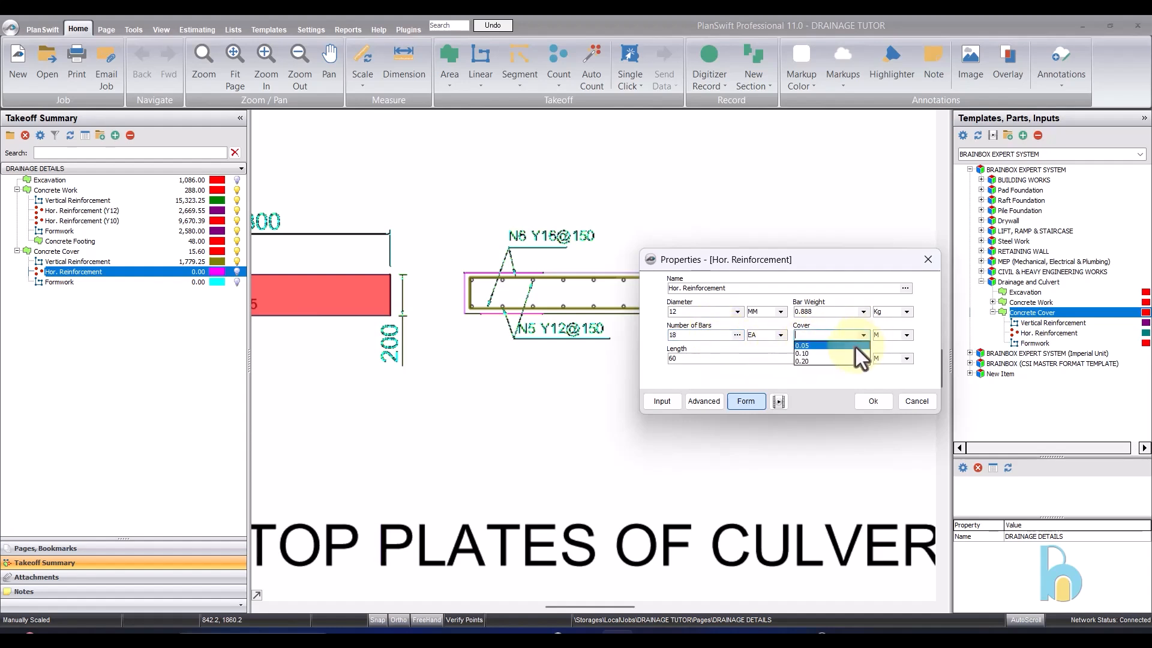
{"action": "left_click", "coordinate": [857, 352]}
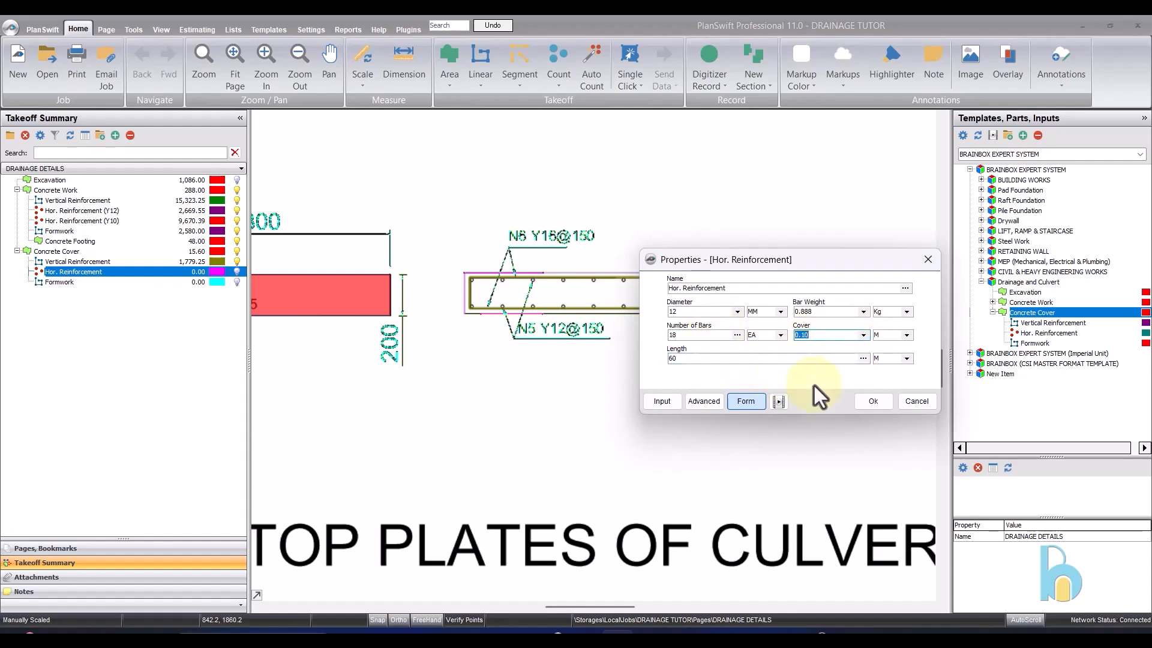
{"action": "left_click", "coordinate": [868, 399]}
- Record Hor. Reinforcement with one count point in the middle of the top plate's reinforcement section, and stop recording
{"action": "left_click", "coordinate": [76, 272]}
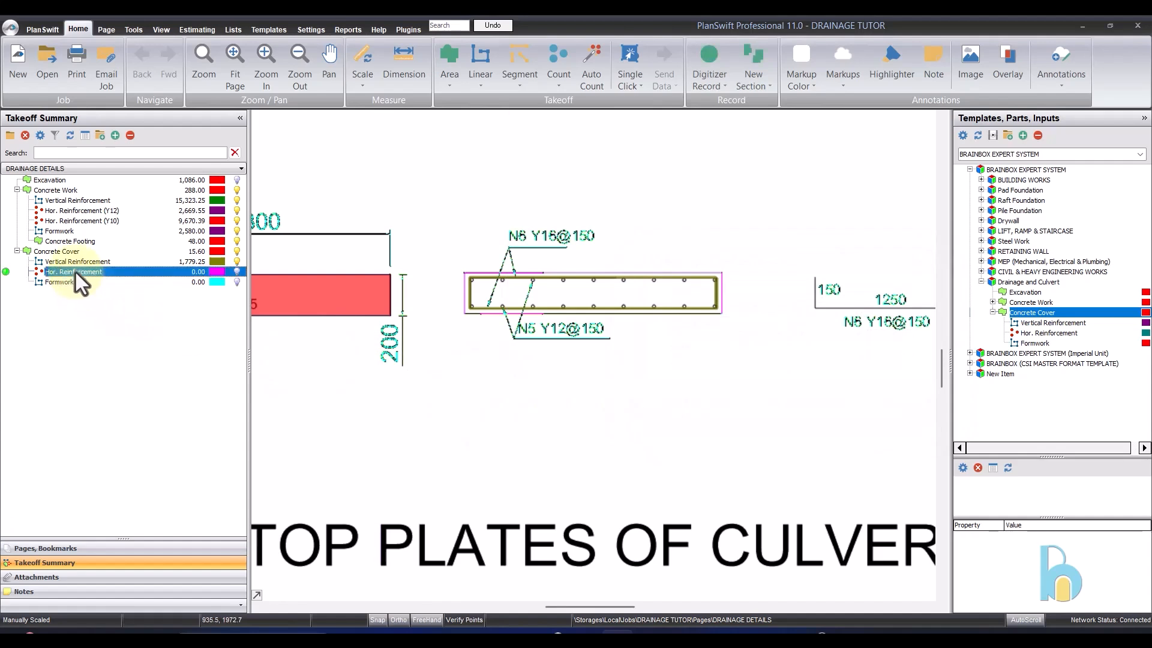
{"action": "left_click", "coordinate": [5, 272]}
{"action": "left_click", "coordinate": [573, 294]}
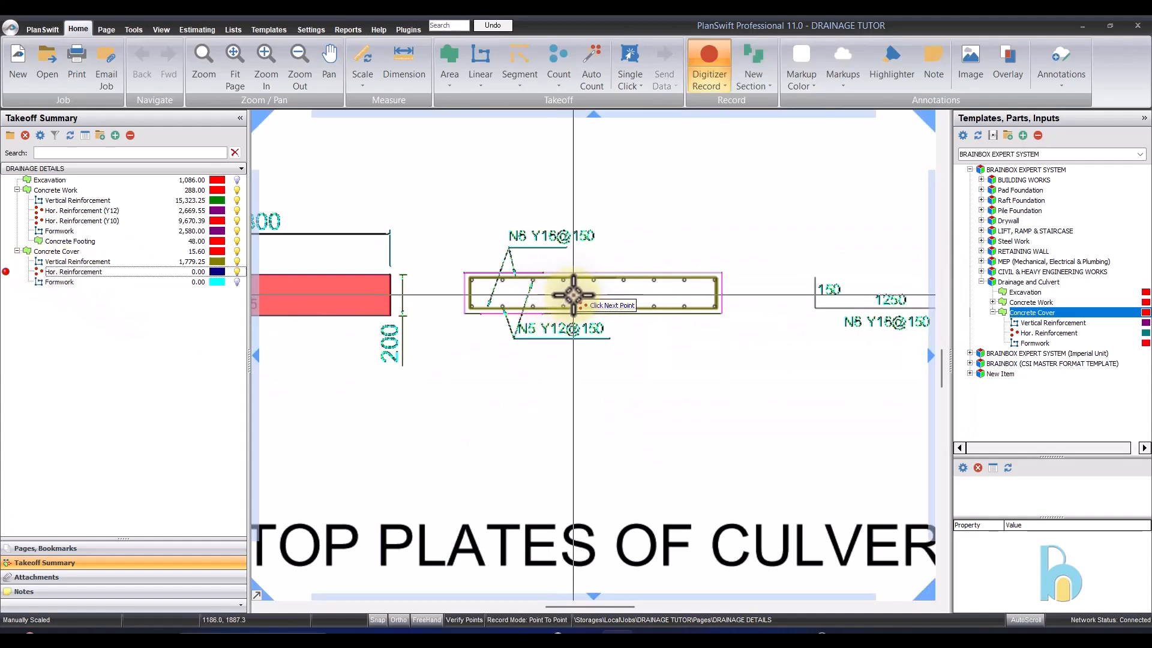
{"action": "right_click", "coordinate": [609, 275]}
{"action": "left_click", "coordinate": [610, 278]}
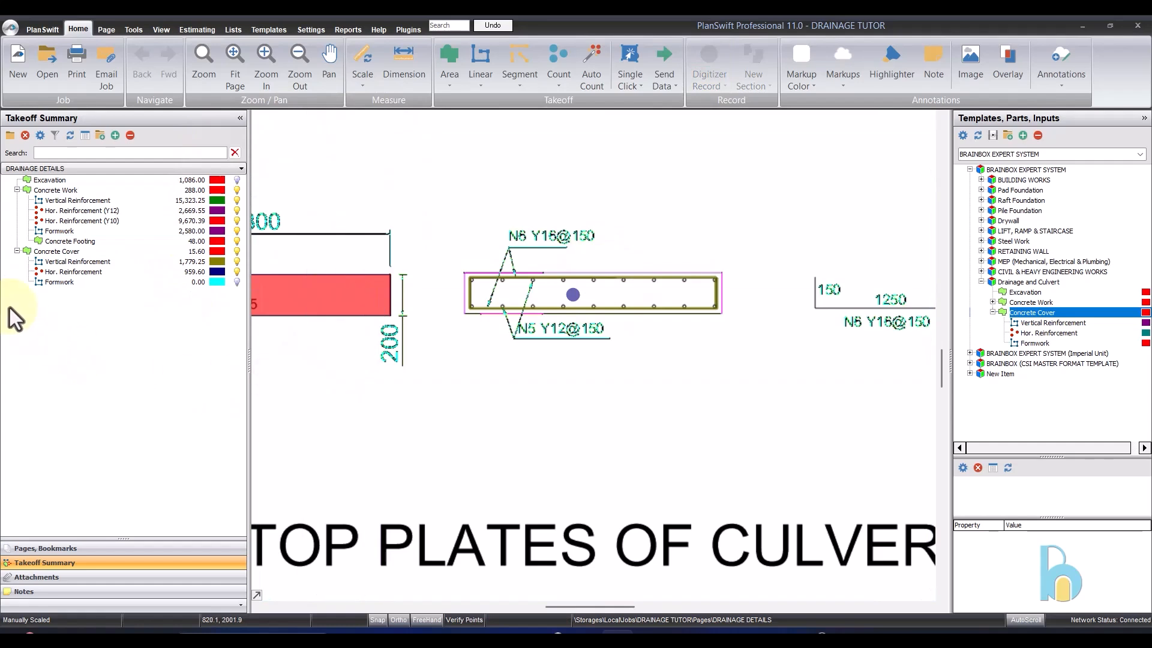
- Start recording Formwork under Concrete Cover and trace the top plate's right edge, about 0.2 m long
{"action": "left_click", "coordinate": [71, 282]}
{"action": "left_click", "coordinate": [6, 281]}
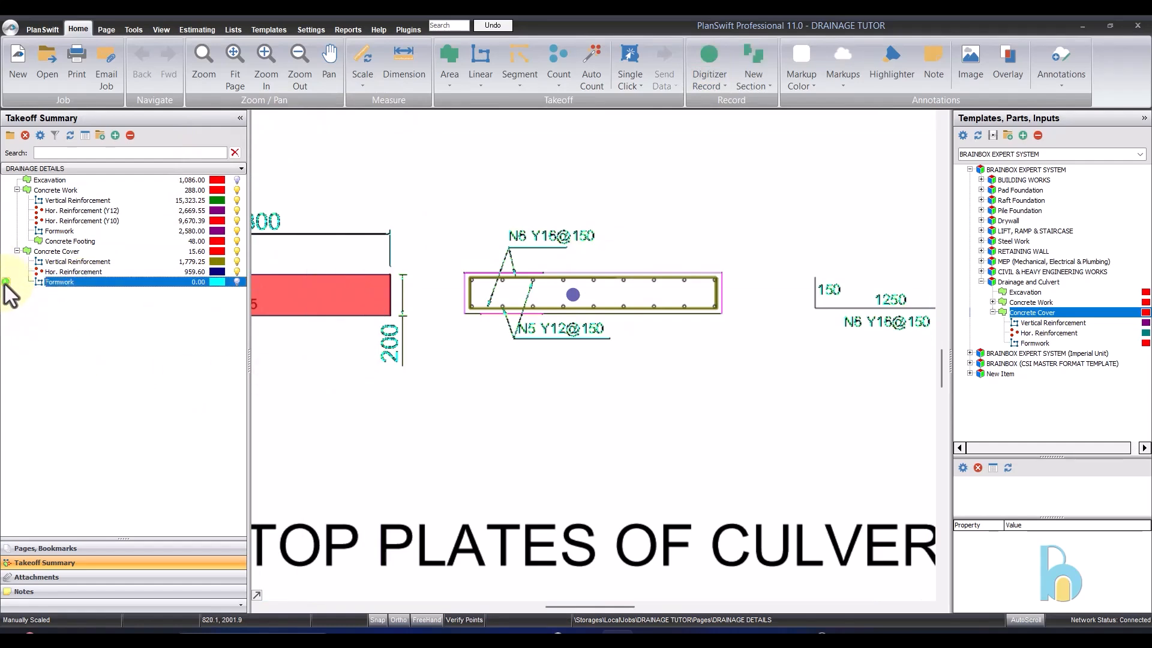
{"action": "left_click", "coordinate": [721, 274]}
{"action": "scroll", "coordinate": [721, 273], "scroll_direction": "up", "scroll_amount": 3}
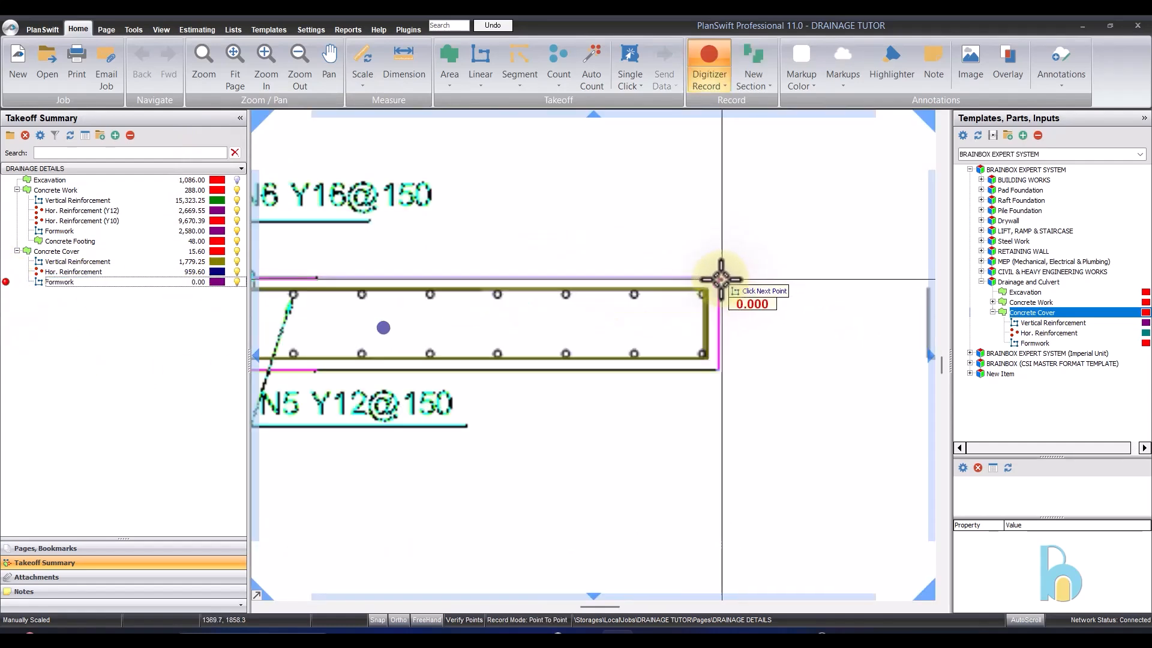
{"action": "scroll", "coordinate": [721, 274], "scroll_direction": "up", "scroll_amount": 3}
{"action": "left_click", "coordinate": [718, 482]}
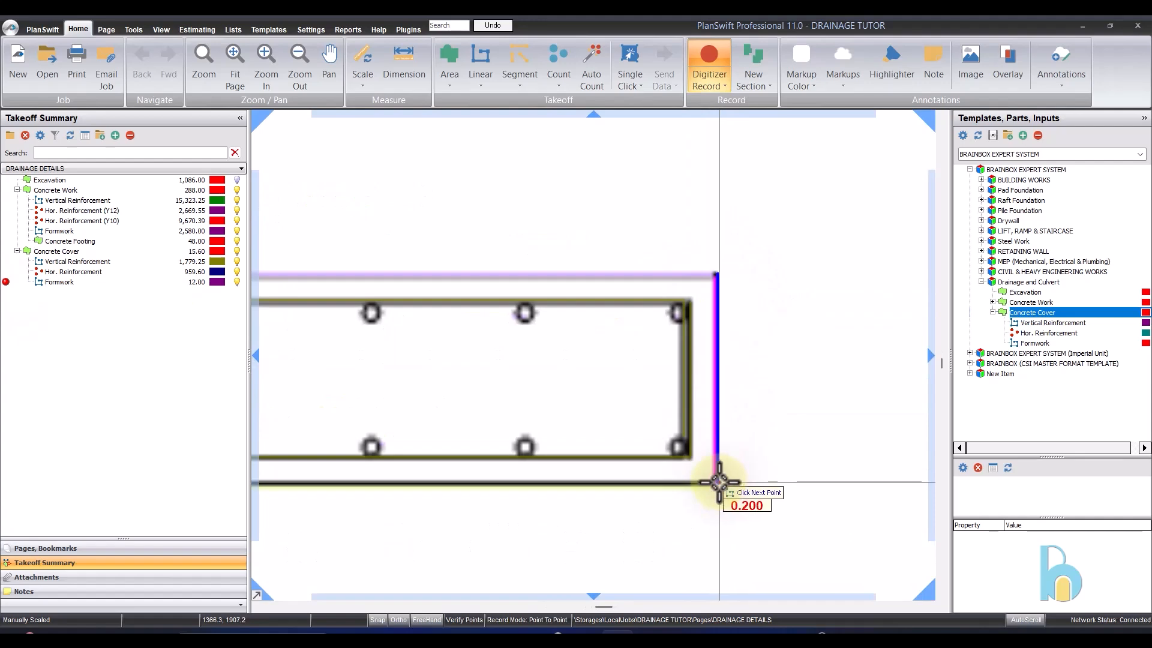
- Add a new Formwork section along the top plate's left and bottom edges, about 1.46 m in total, and stop recording
{"action": "scroll", "coordinate": [818, 406], "scroll_direction": "down", "scroll_amount": 6}
{"action": "right_click", "coordinate": [818, 406]}
{"action": "scroll", "coordinate": [410, 358], "scroll_direction": "up", "scroll_amount": 6}
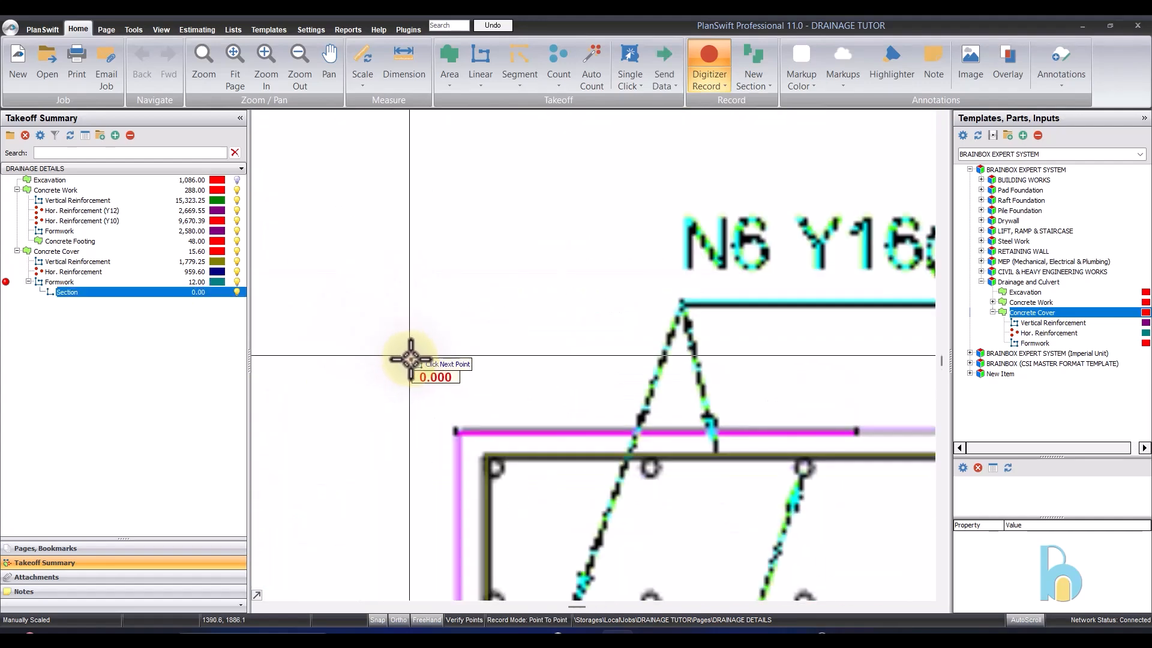
{"action": "left_click", "coordinate": [447, 434]}
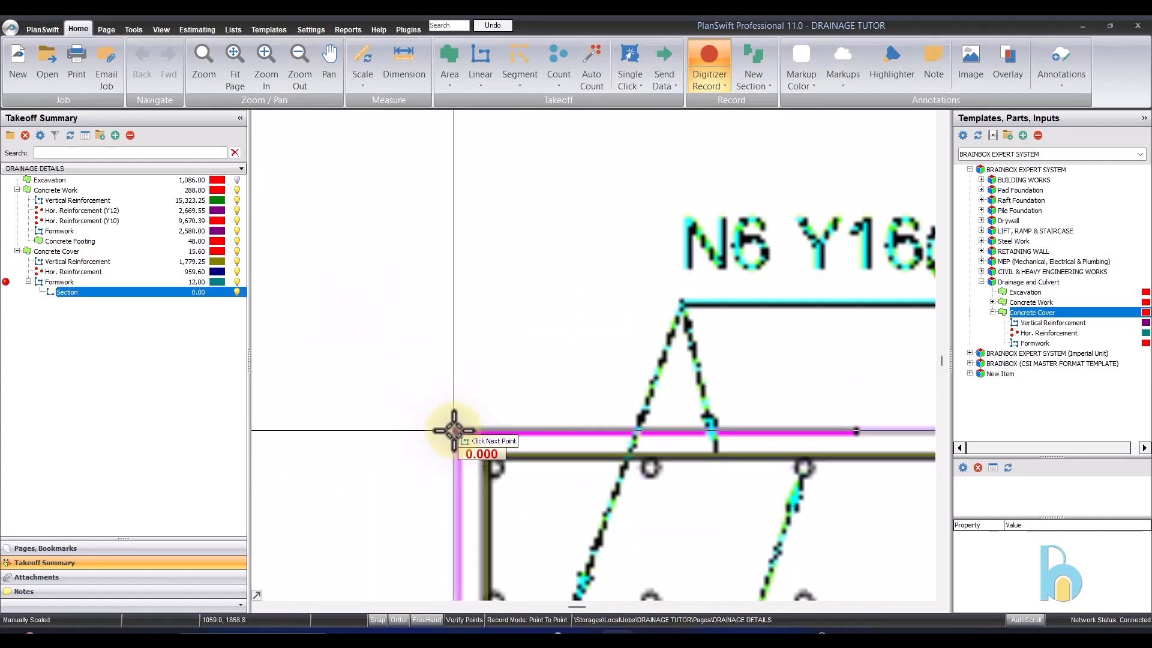
{"action": "scroll", "coordinate": [454, 384], "scroll_direction": "down", "scroll_amount": 4}
{"action": "scroll", "coordinate": [453, 471], "scroll_direction": "up", "scroll_amount": 4}
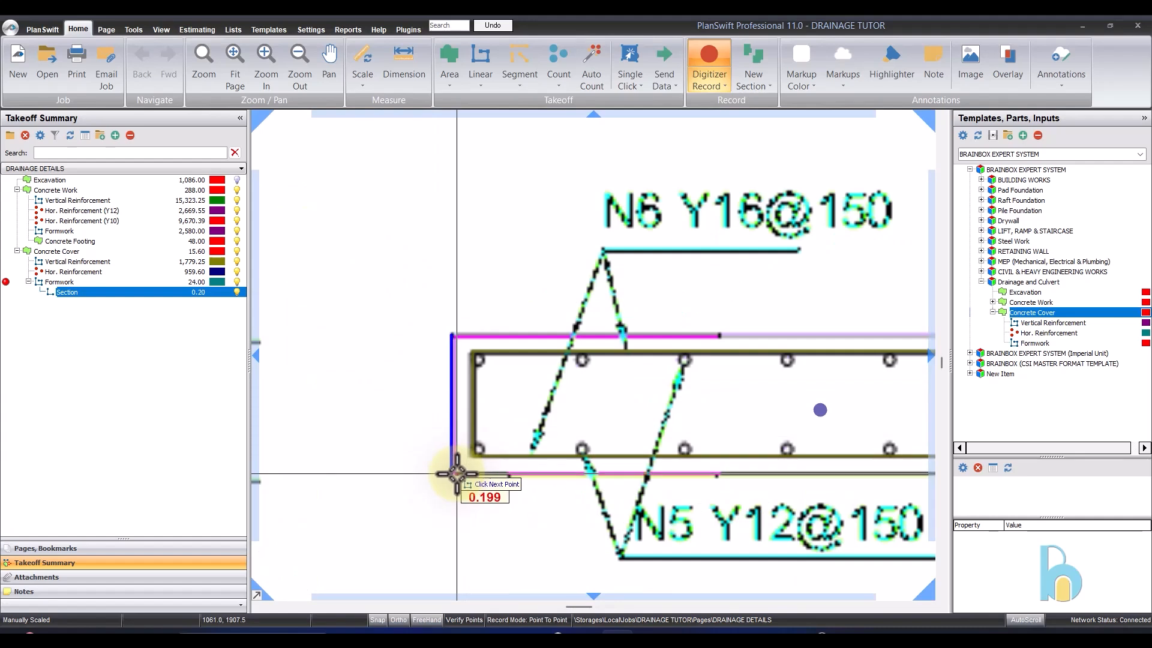
{"action": "left_click", "coordinate": [456, 474]}
{"action": "scroll", "coordinate": [456, 474], "scroll_direction": "down", "scroll_amount": 4}
{"action": "left_click", "coordinate": [780, 442]}
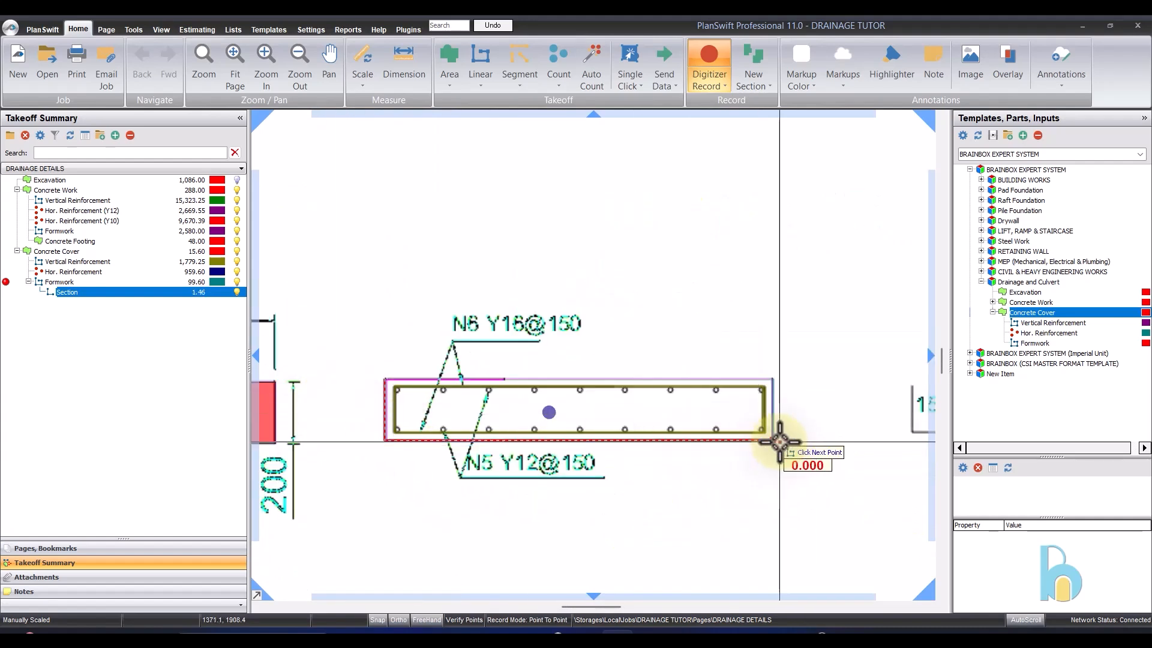
{"action": "right_click", "coordinate": [792, 278]}
{"action": "left_click", "coordinate": [816, 306]}
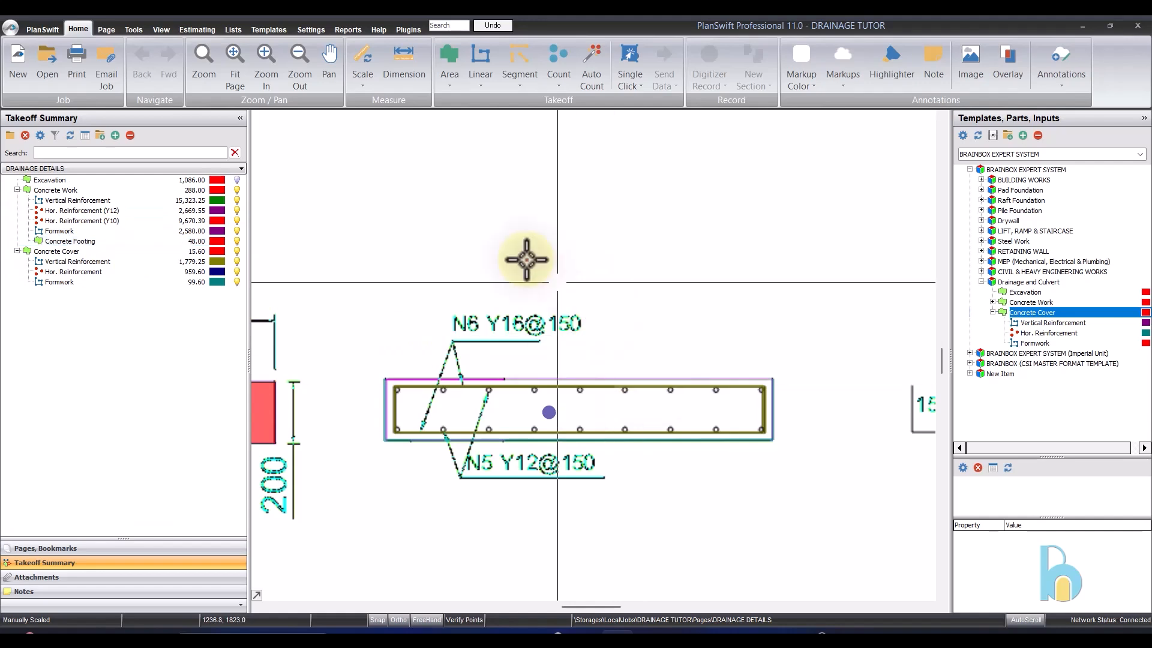
- Examine the recorded takeoffs on the culvert top plate and on the gutter and cover details
{"action": "scroll", "coordinate": [526, 259], "scroll_direction": "down", "scroll_amount": 5}
{"action": "scroll", "coordinate": [528, 283], "scroll_direction": "up", "scroll_amount": 3}
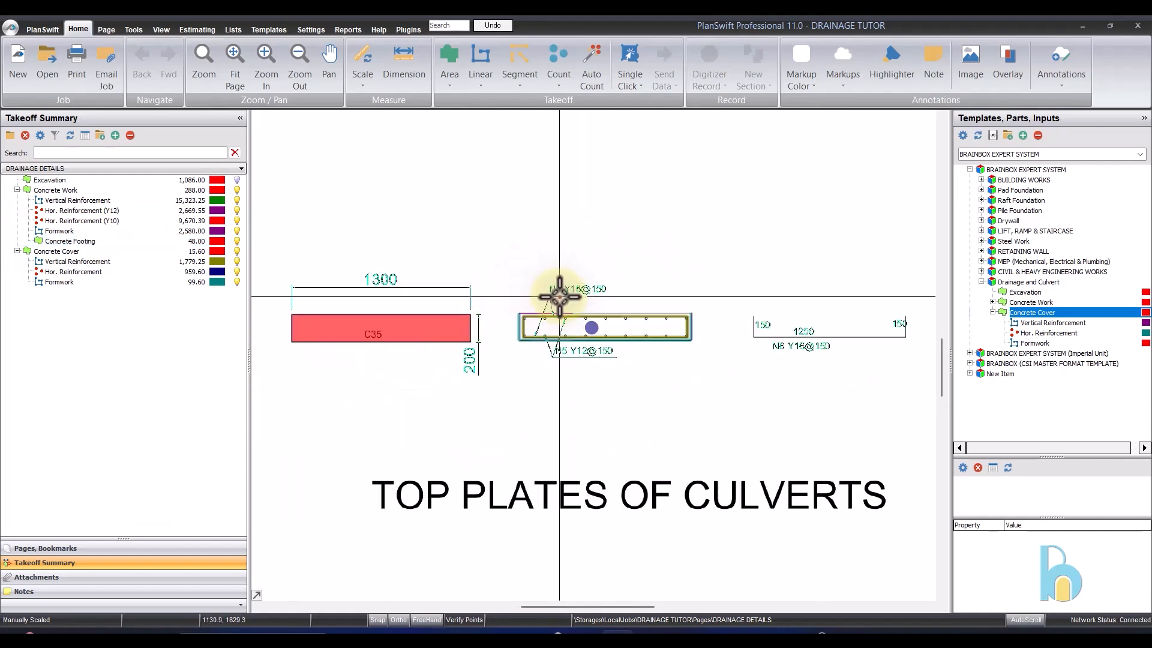
{"action": "scroll", "coordinate": [582, 294], "scroll_direction": "down", "scroll_amount": 4}
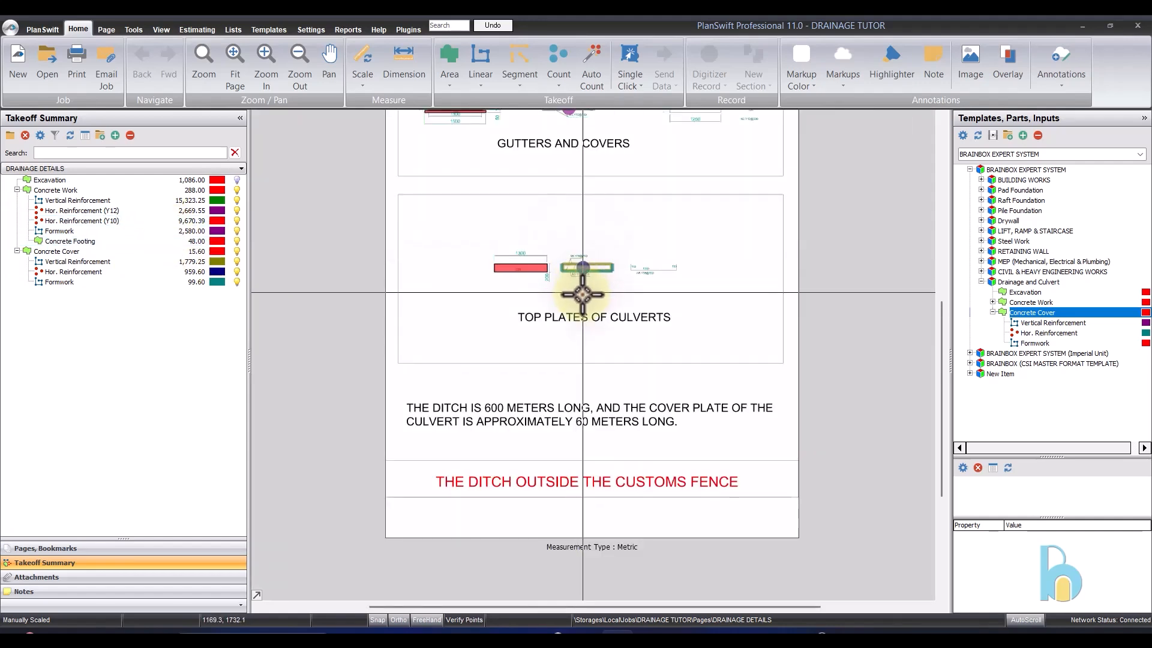
{"action": "scroll", "coordinate": [682, 424], "scroll_direction": "up", "scroll_amount": 4}
{"action": "scroll", "coordinate": [621, 360], "scroll_direction": "down", "scroll_amount": 2}
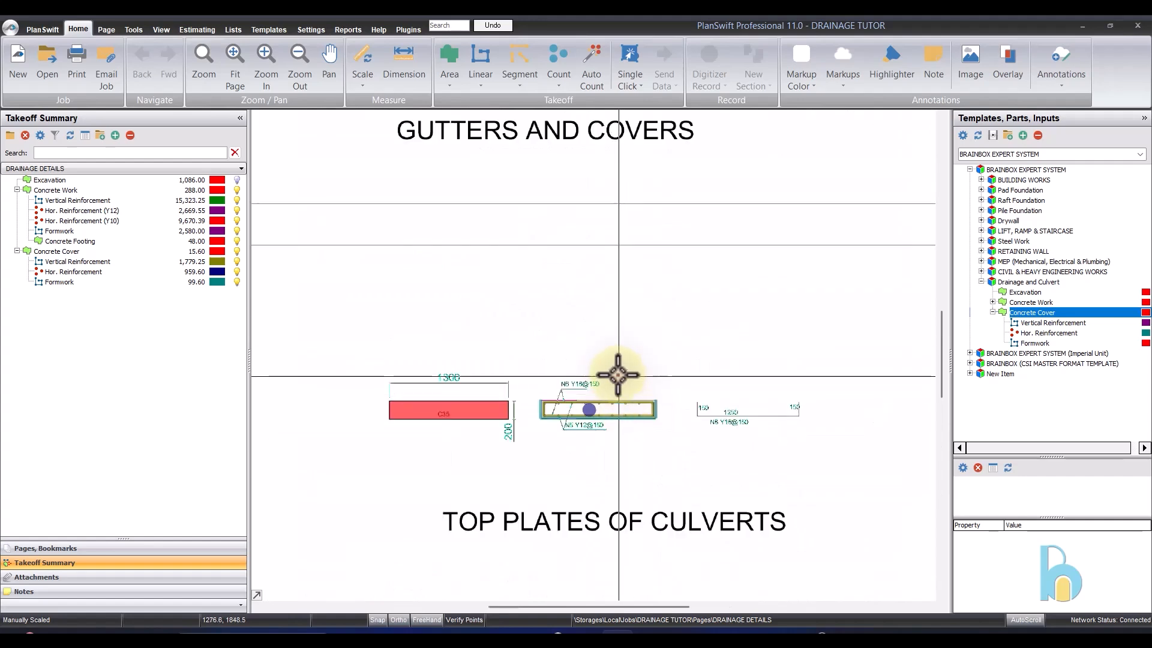
{"action": "scroll", "coordinate": [618, 375], "scroll_direction": "up", "scroll_amount": 3}
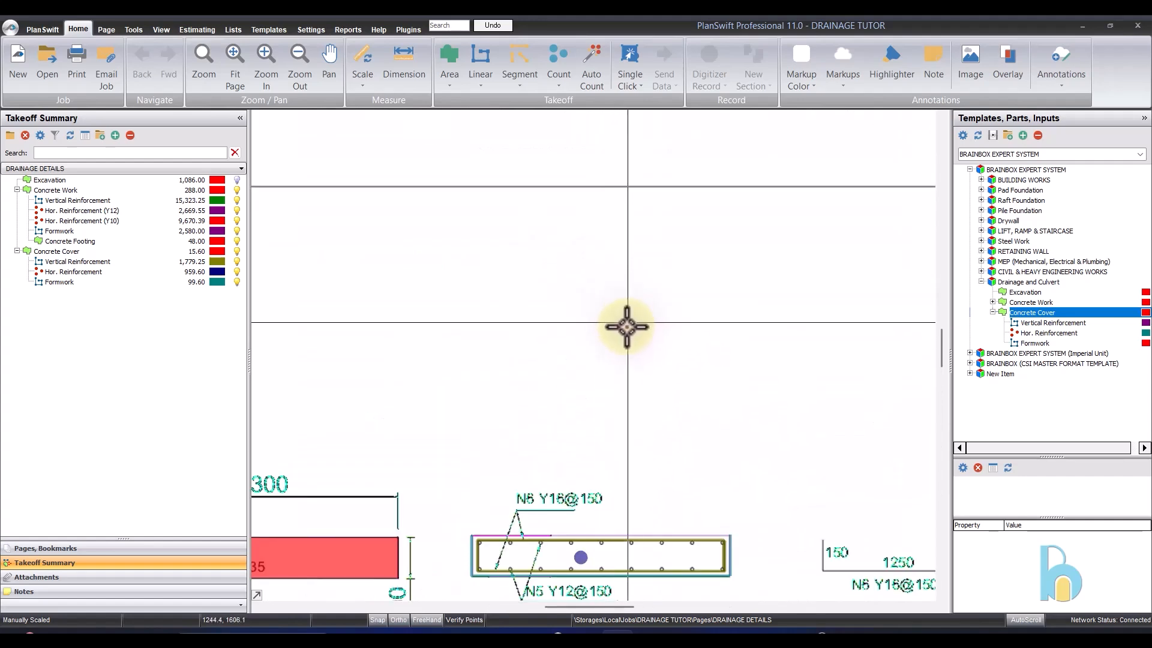
{"action": "scroll", "coordinate": [627, 327], "scroll_direction": "down", "scroll_amount": 4}
{"action": "scroll", "coordinate": [598, 278], "scroll_direction": "up", "scroll_amount": 2}
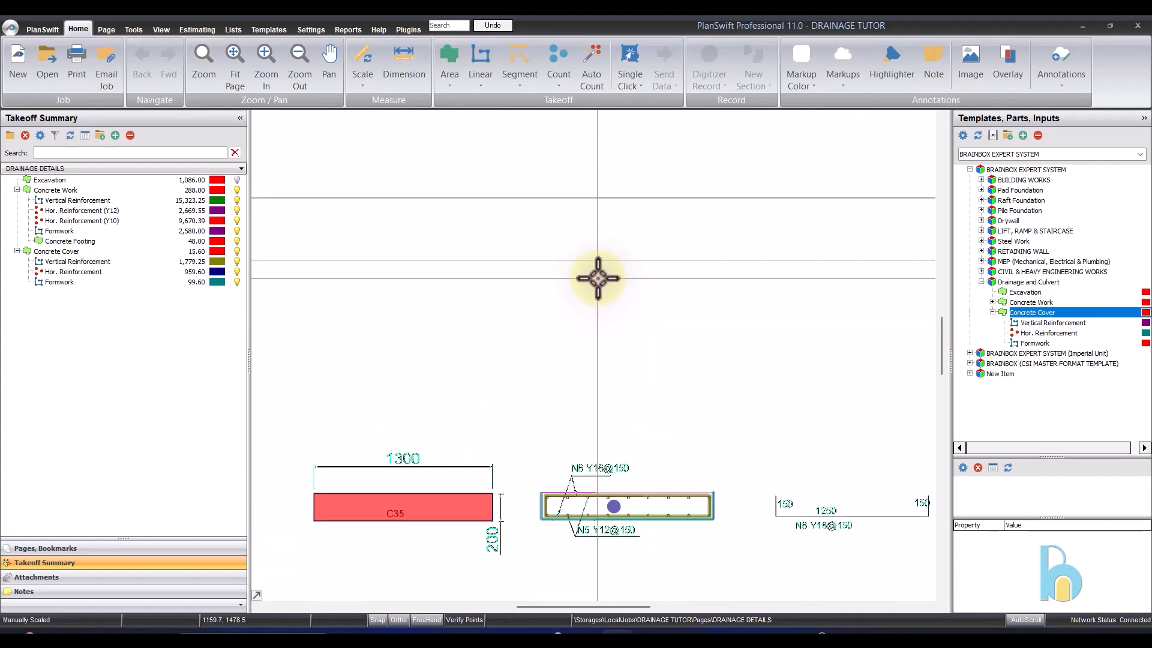
{"action": "scroll", "coordinate": [598, 282], "scroll_direction": "down", "scroll_amount": 3}
{"action": "scroll", "coordinate": [540, 219], "scroll_direction": "up", "scroll_amount": 1}
{"action": "scroll", "coordinate": [559, 310], "scroll_direction": "down", "scroll_amount": 1}
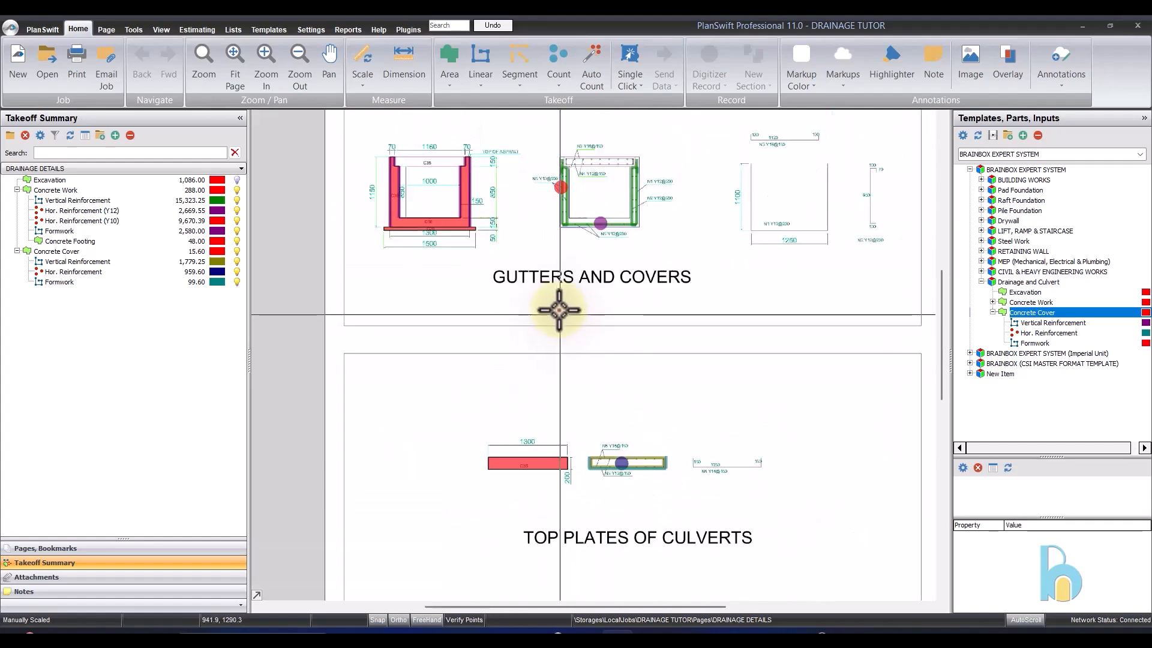
{"action": "scroll", "coordinate": [560, 245], "scroll_direction": "up", "scroll_amount": 3}
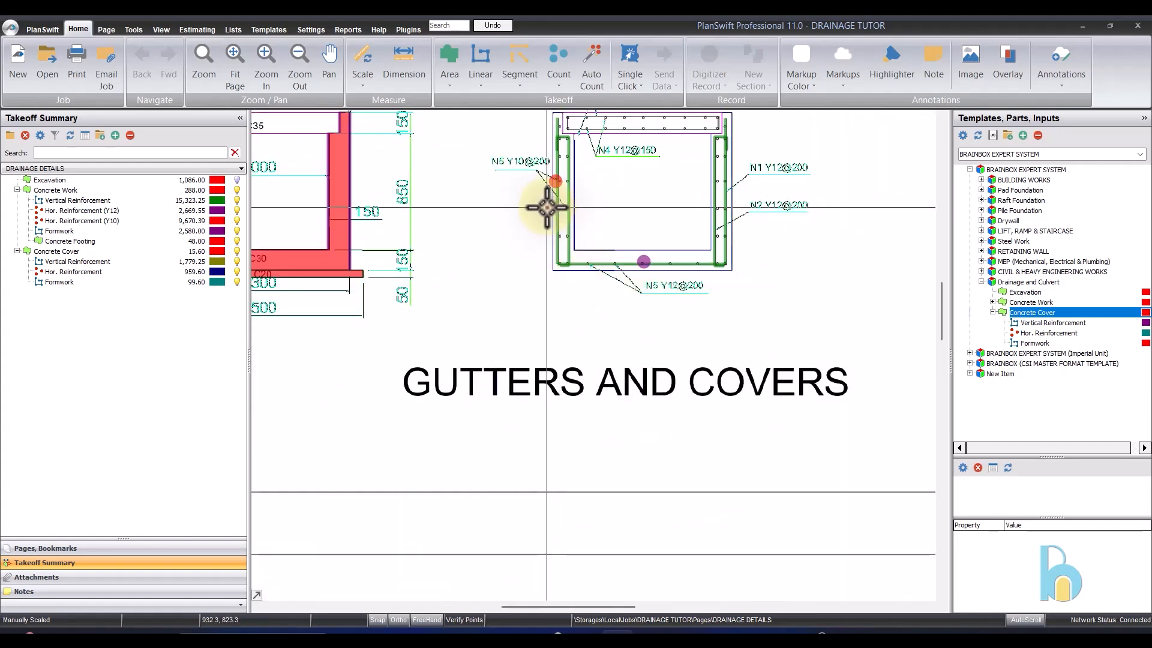